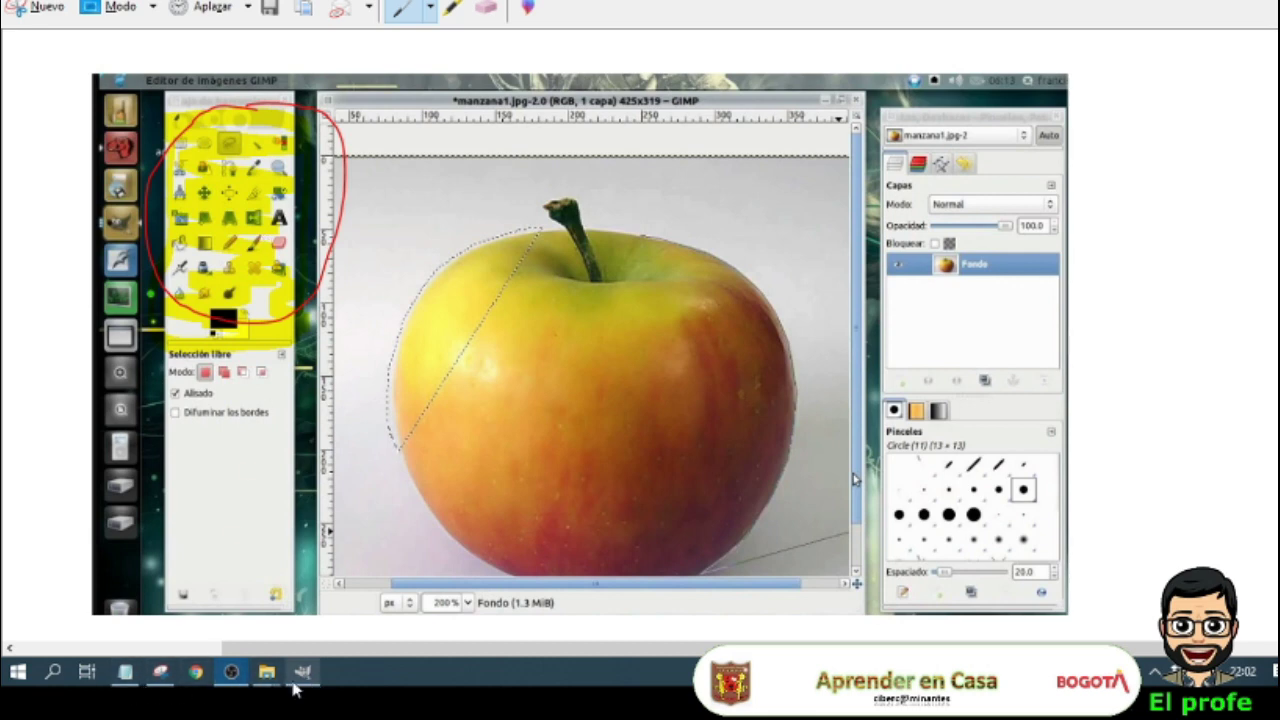
Step: Open Acopia.jpg from the 09-Noveno folder in GIMP and bring the GIMP window forward
mouse_move(264, 676)
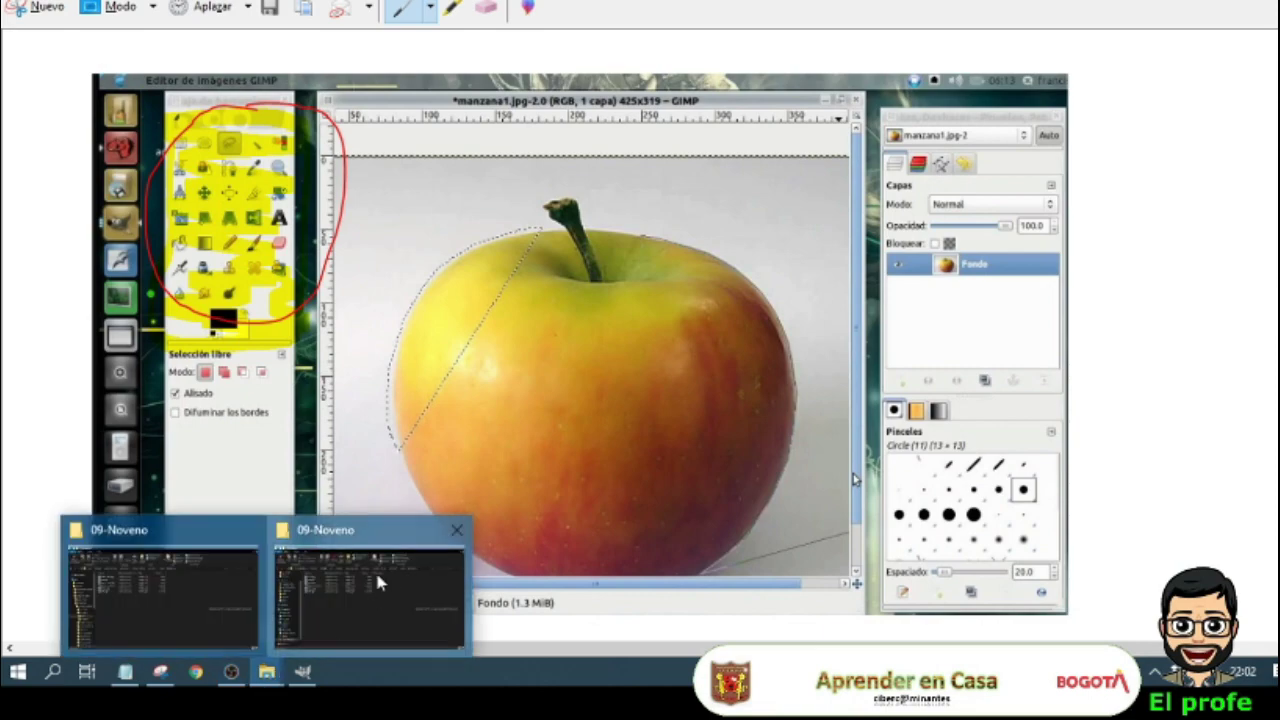
left_click(427, 565)
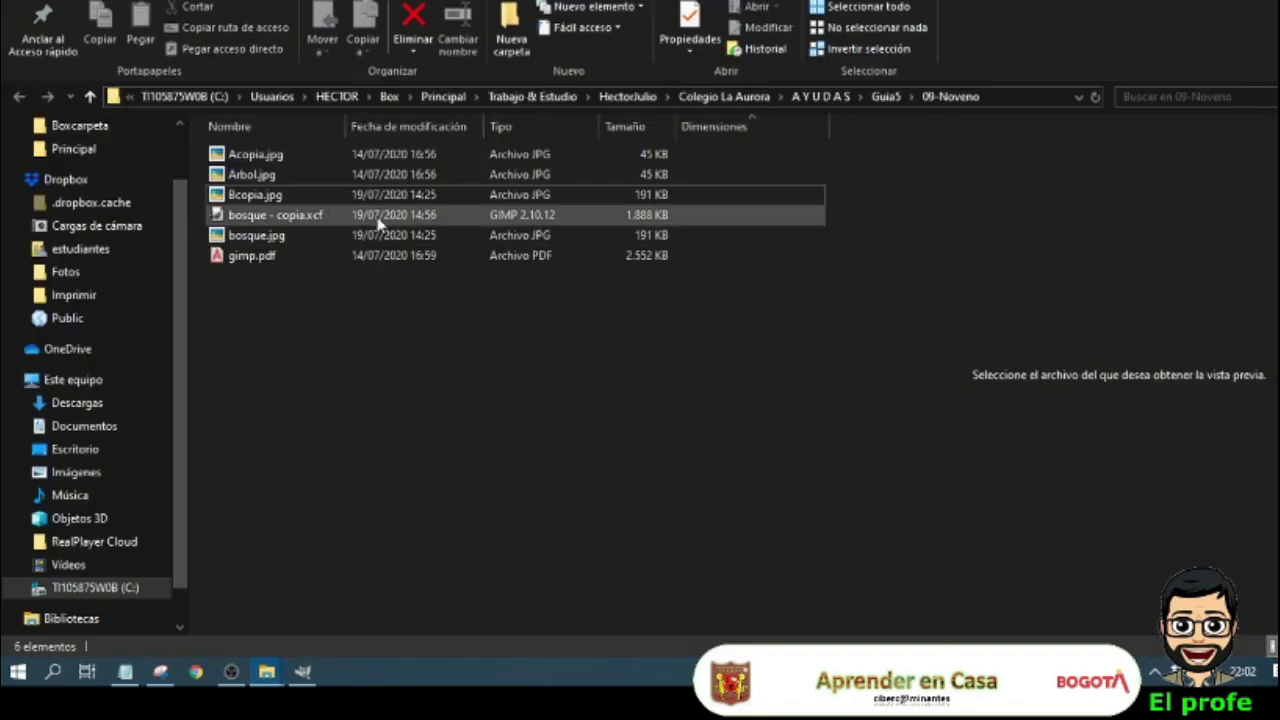
left_click(276, 157)
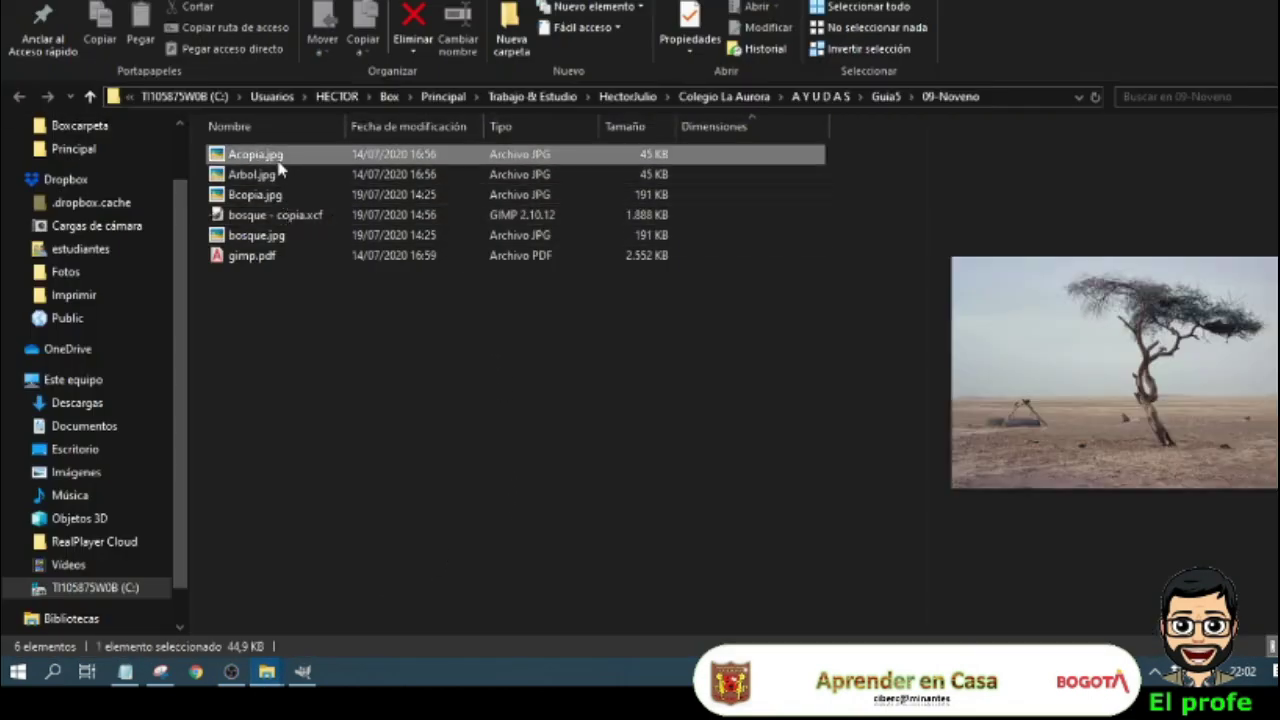
right_click(276, 156)
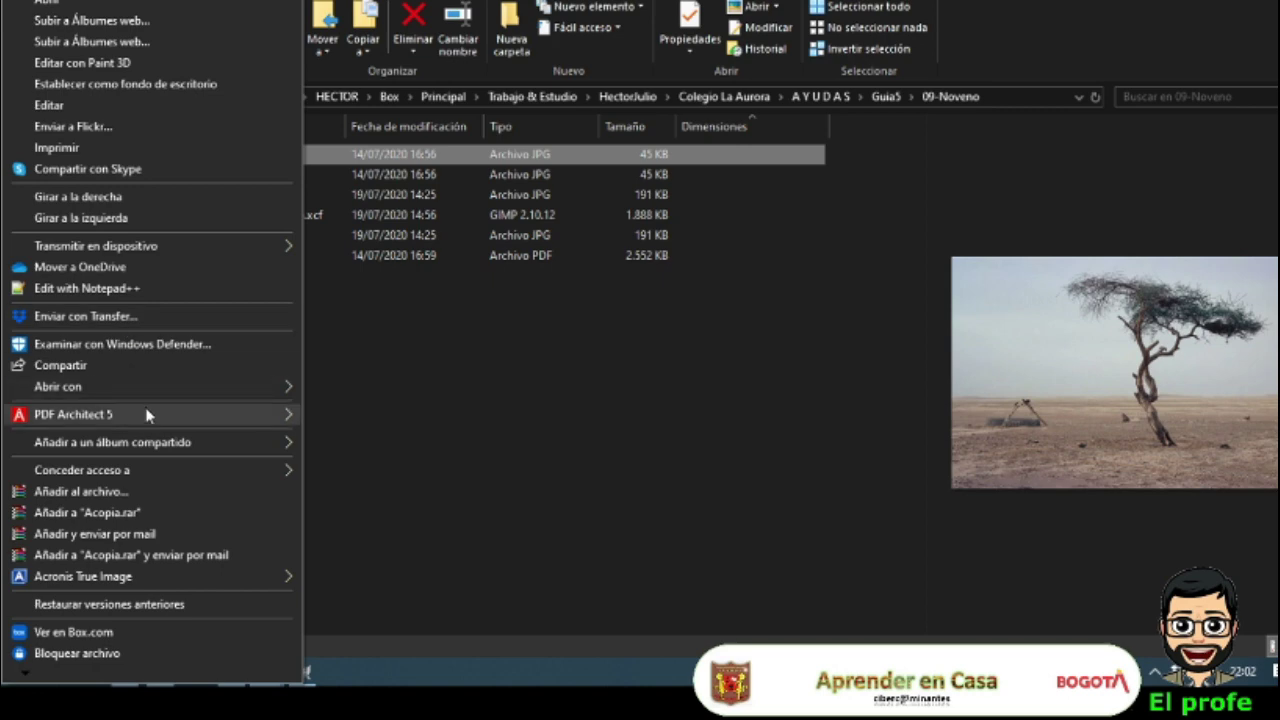
mouse_move(156, 397)
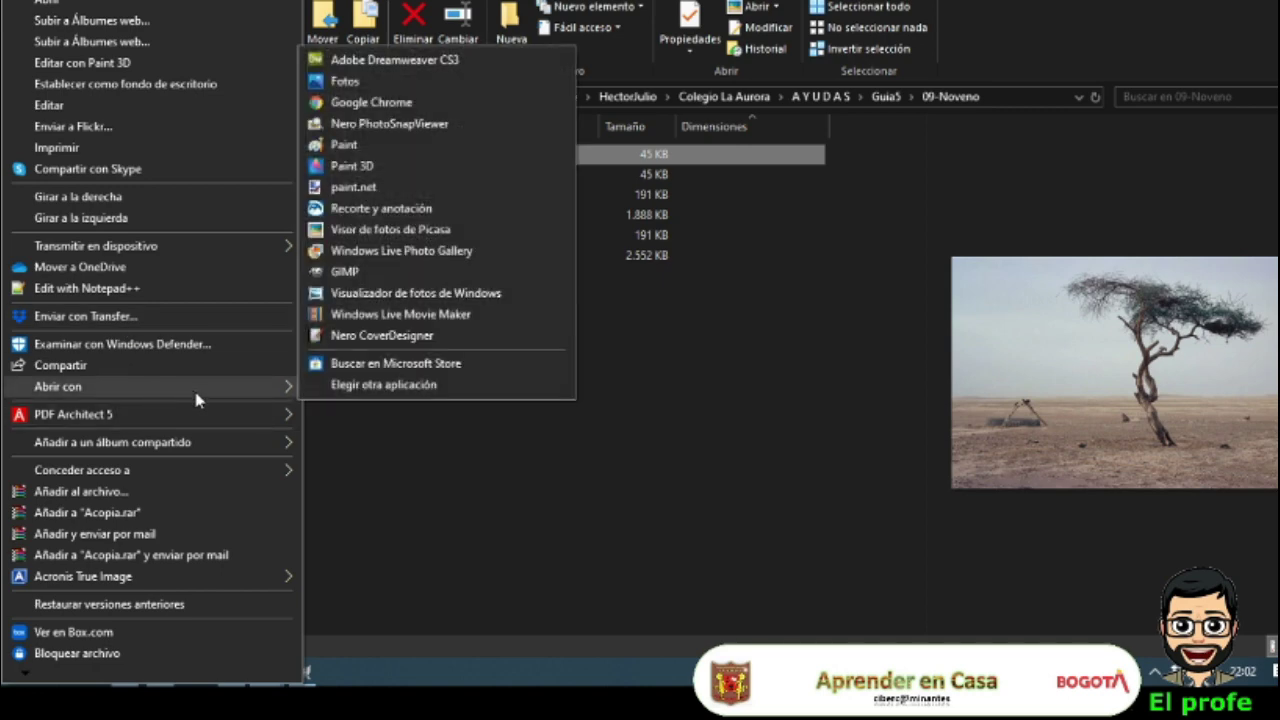
left_click(345, 271)
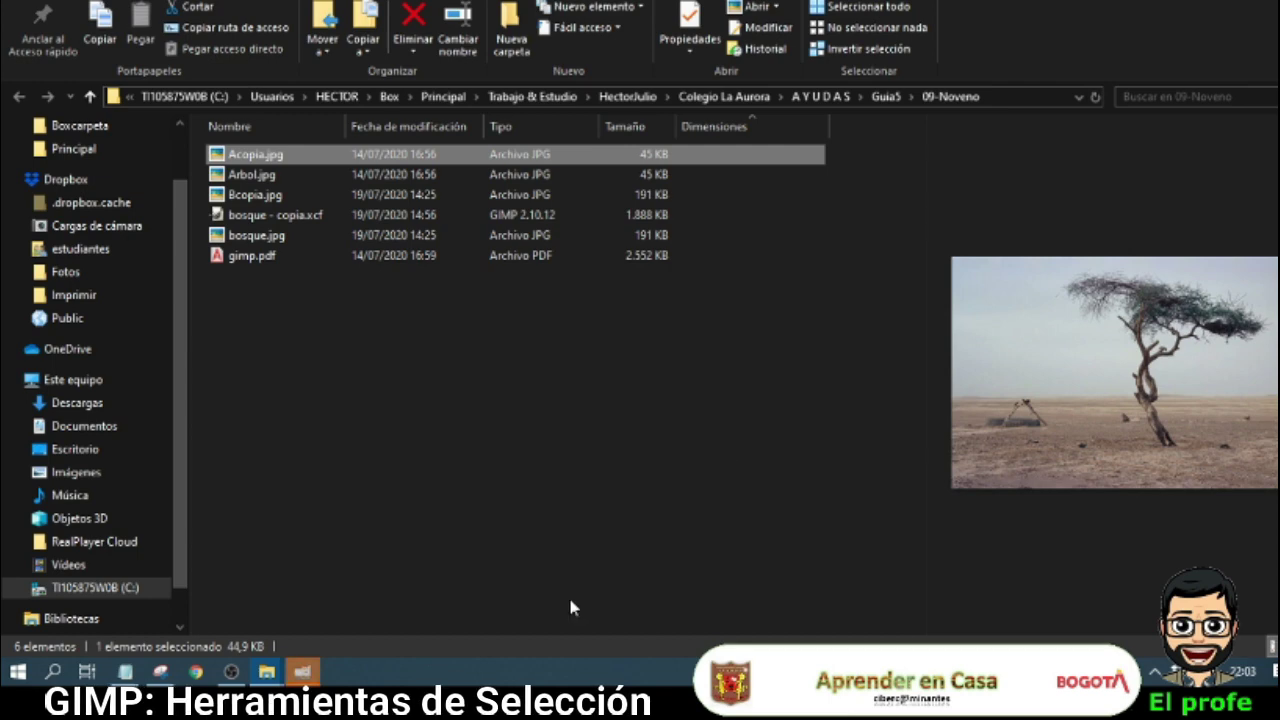
left_click(305, 674)
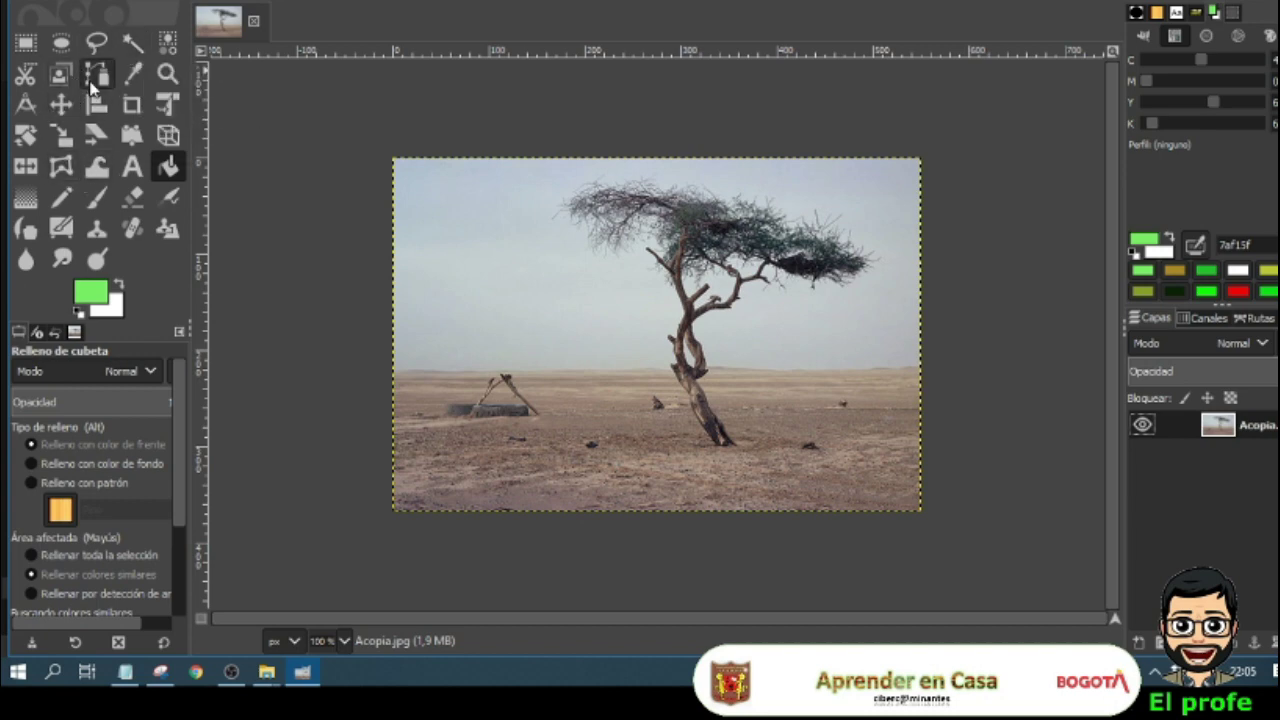
Step: Open the Caja de herramientas settings in GIMP's preferences
left_click(88, 3)
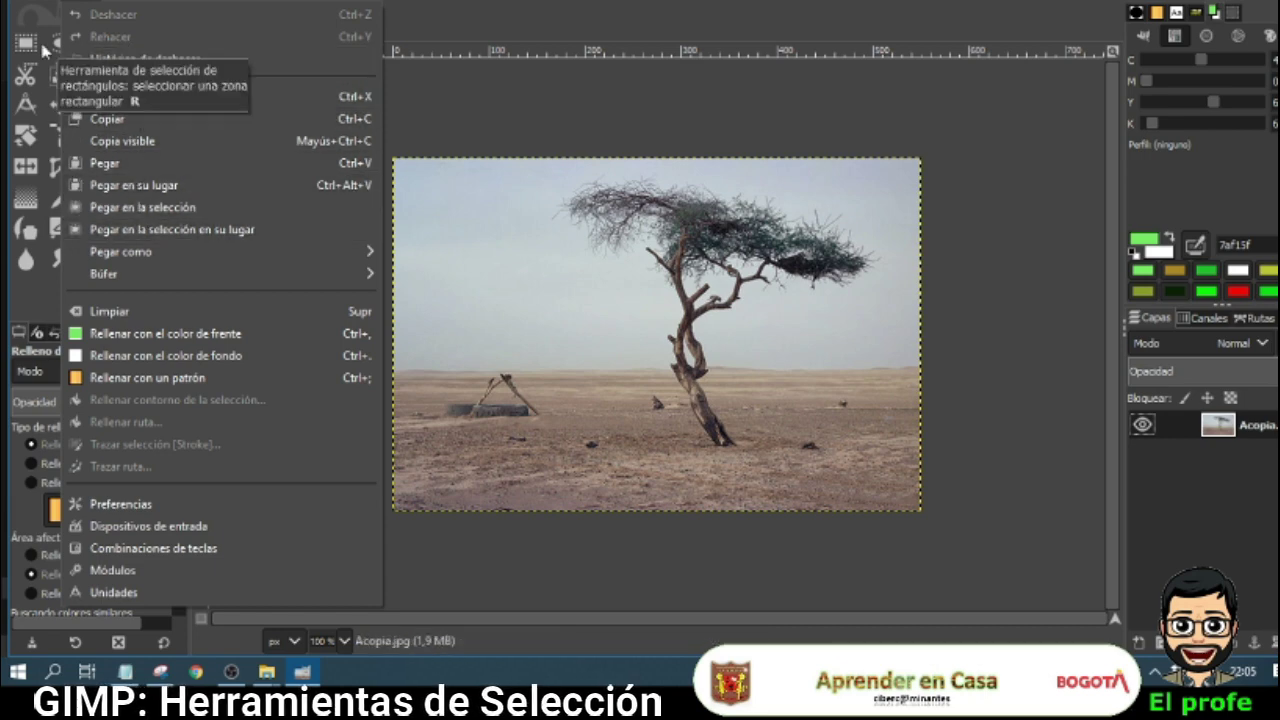
left_click(168, 511)
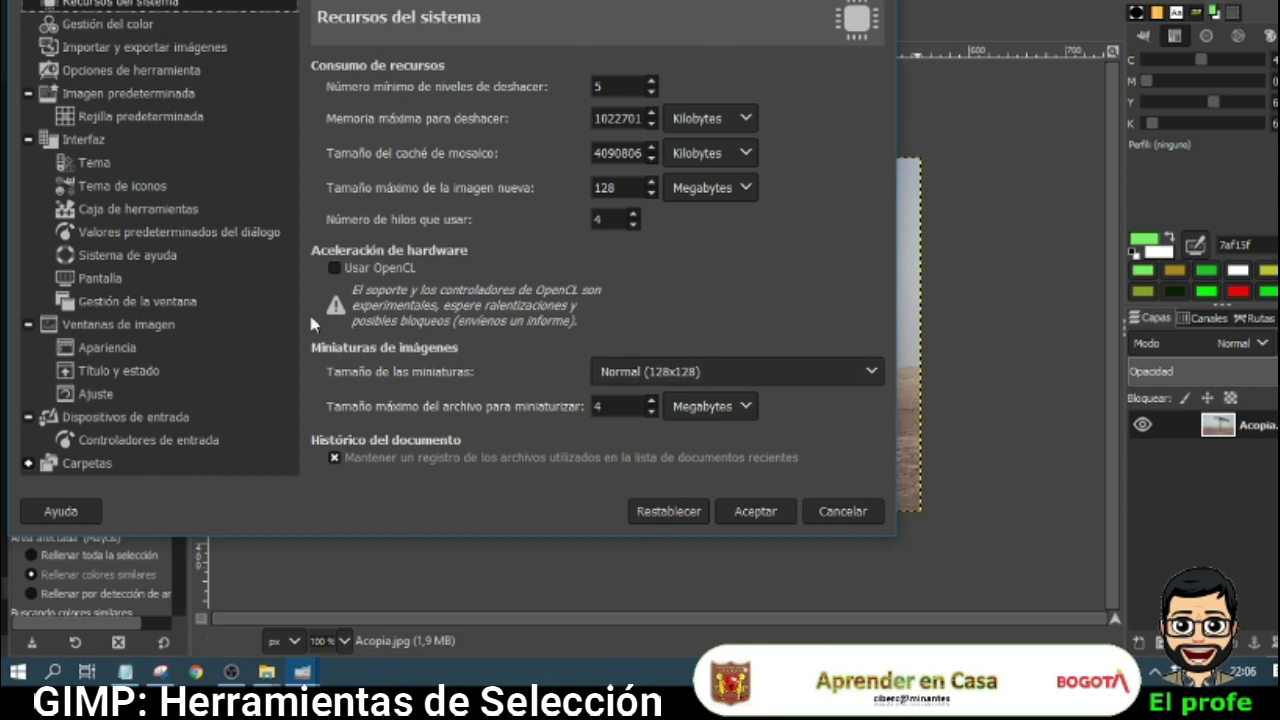
left_click(147, 209)
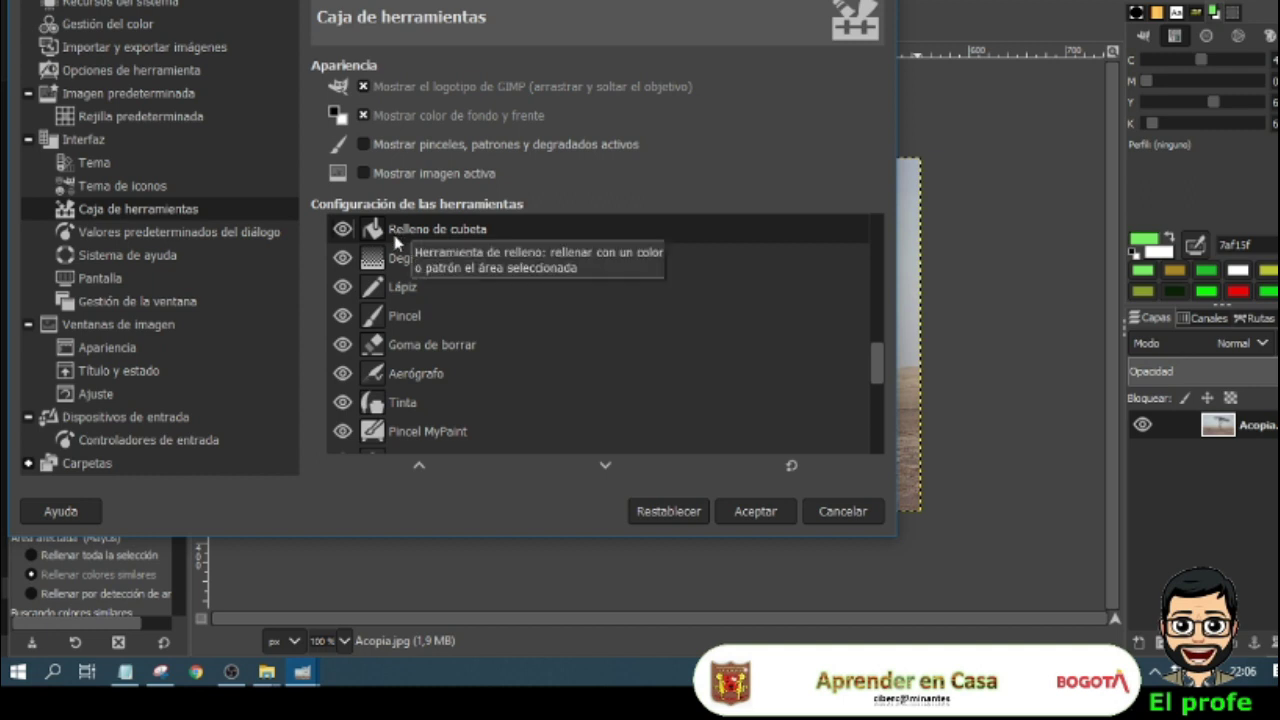
Step: Hide the Medir tool from the toolbox and shift the Preferencias dialog so the toolbox is uncovered
scroll(394, 248, "down", 1)
scroll(393, 248, "up", 1)
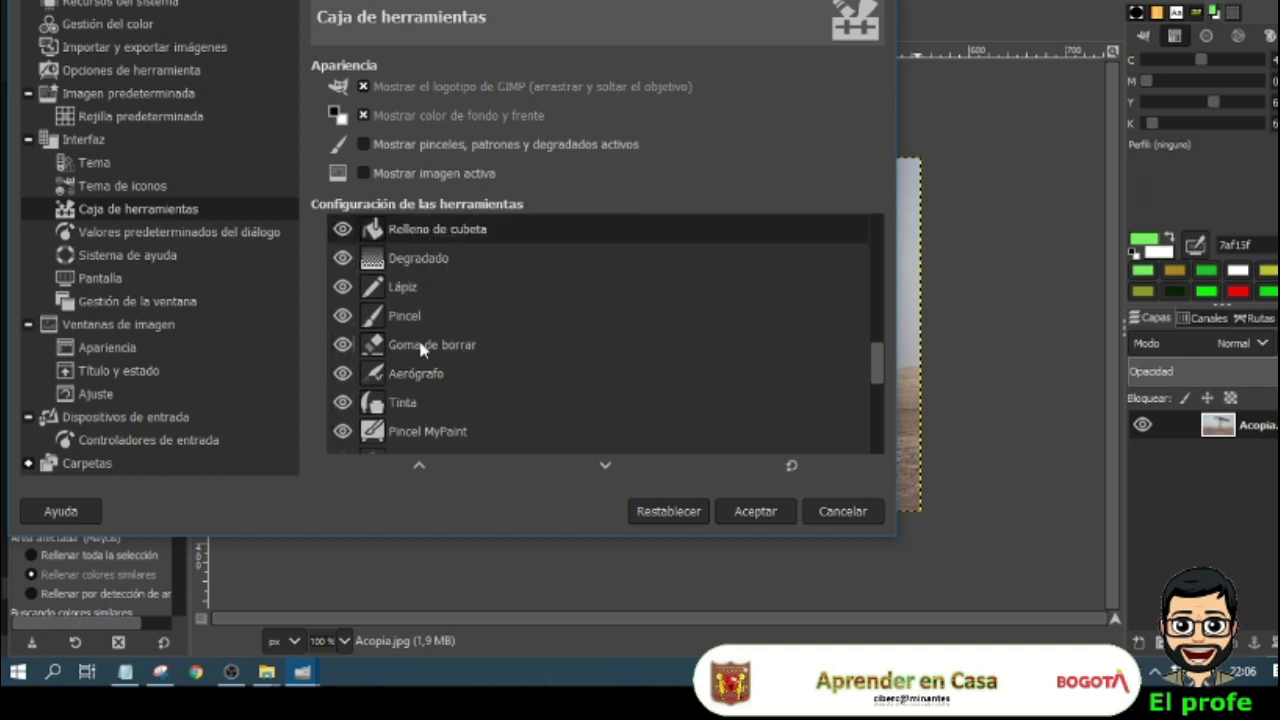
scroll(696, 337, "down", 10)
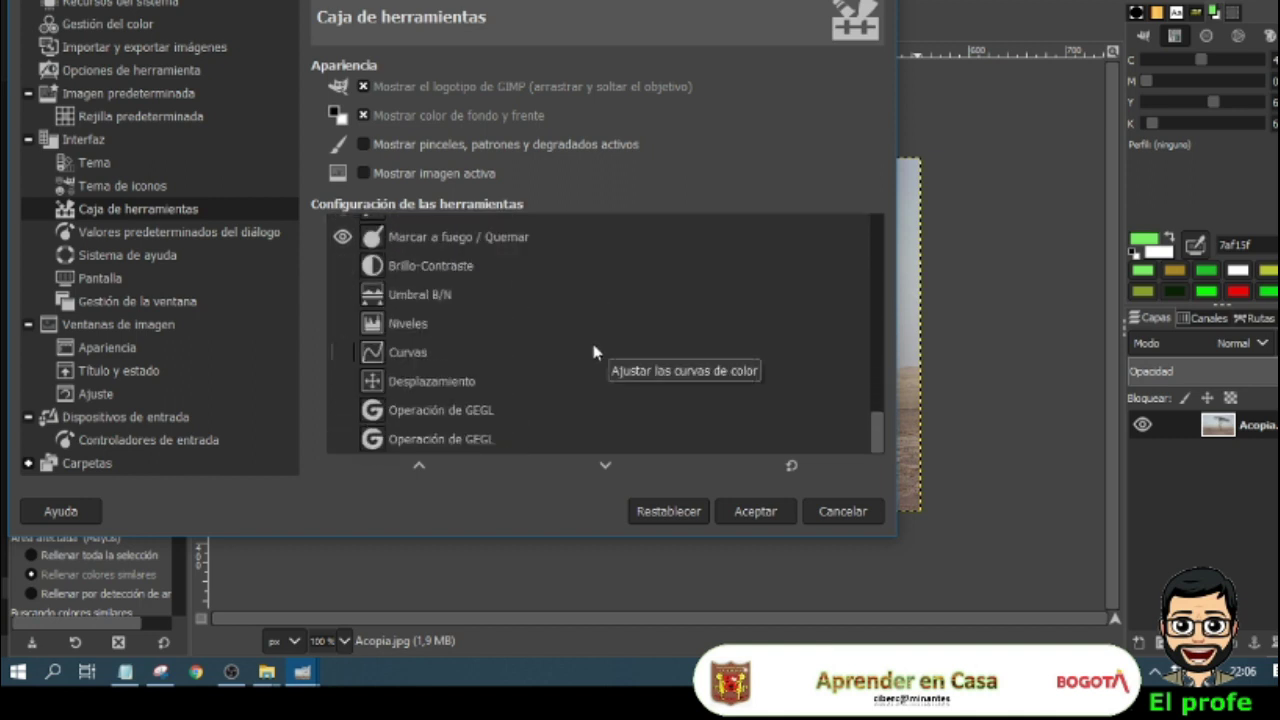
scroll(580, 352, "up", 10)
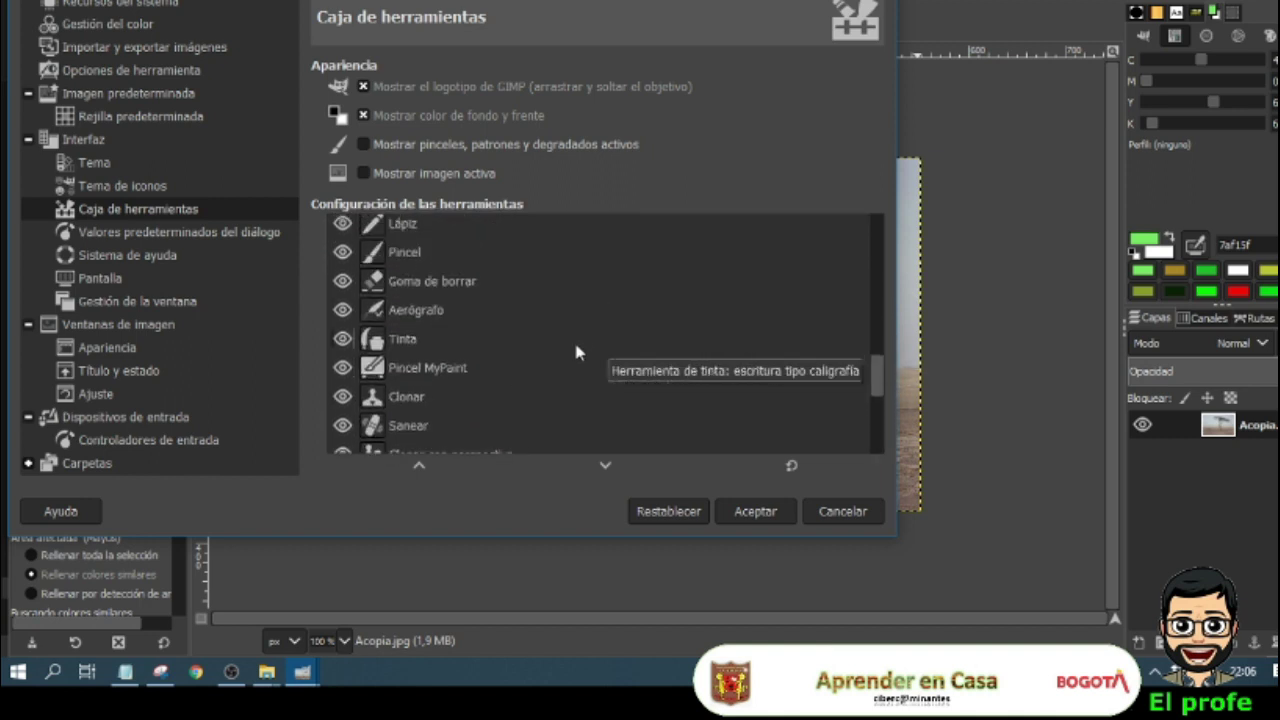
scroll(576, 352, "up", 5)
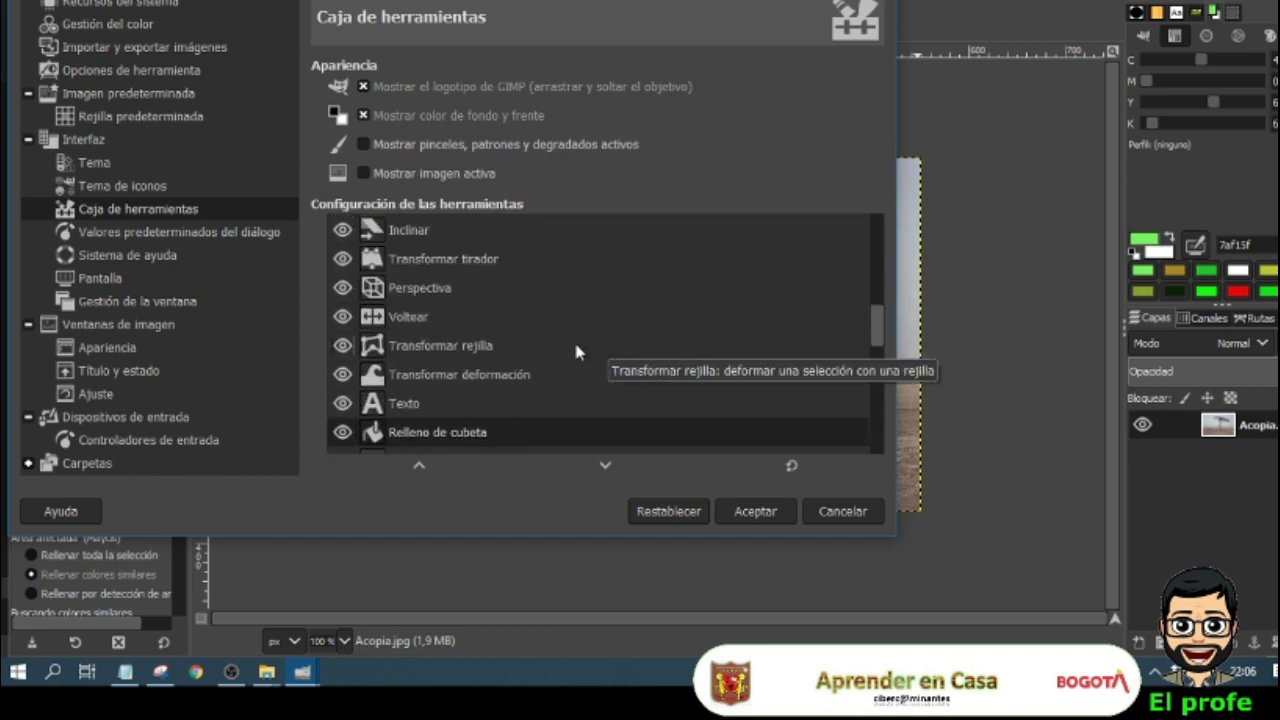
scroll(576, 352, "up", 4)
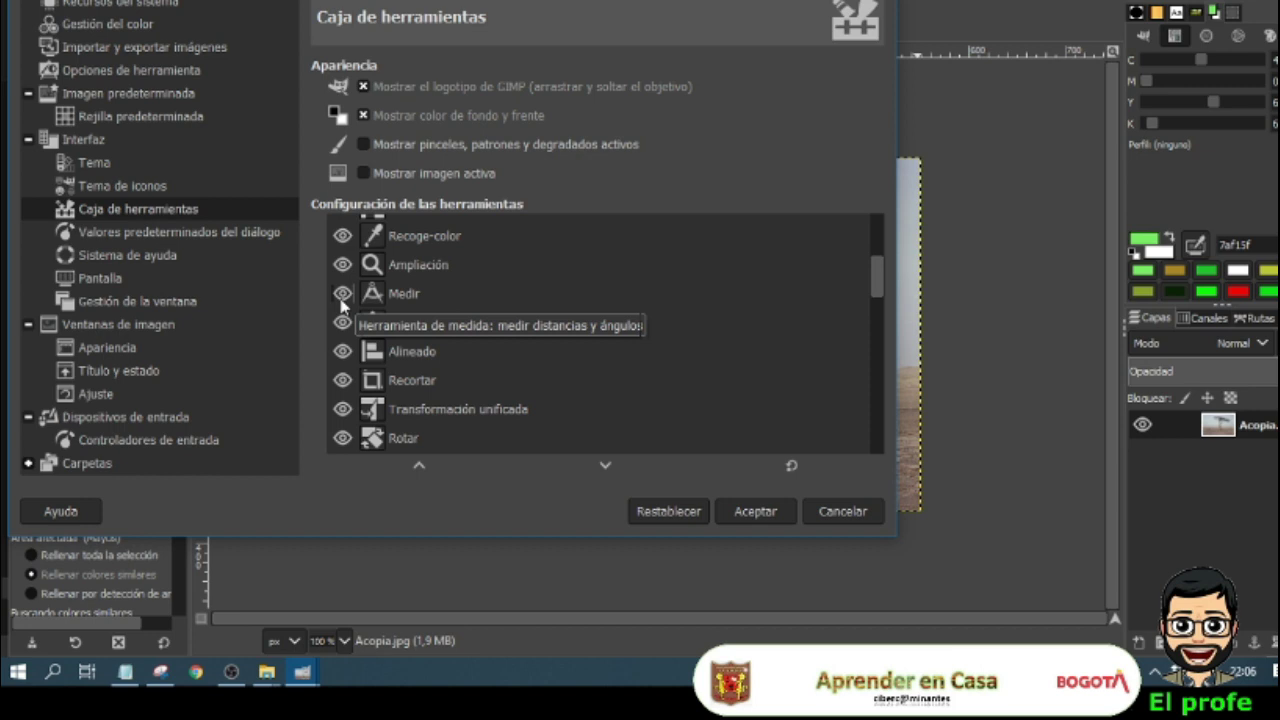
left_click_drag(383, 1, 638, 27)
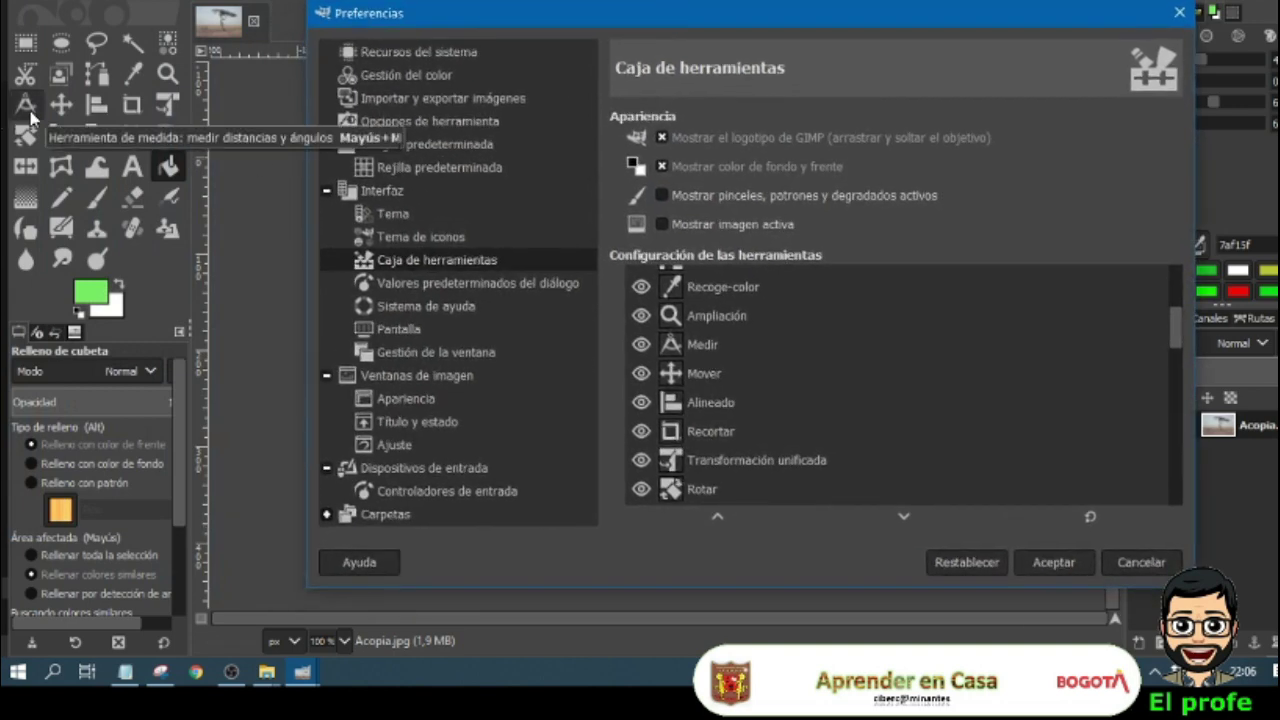
left_click(641, 344)
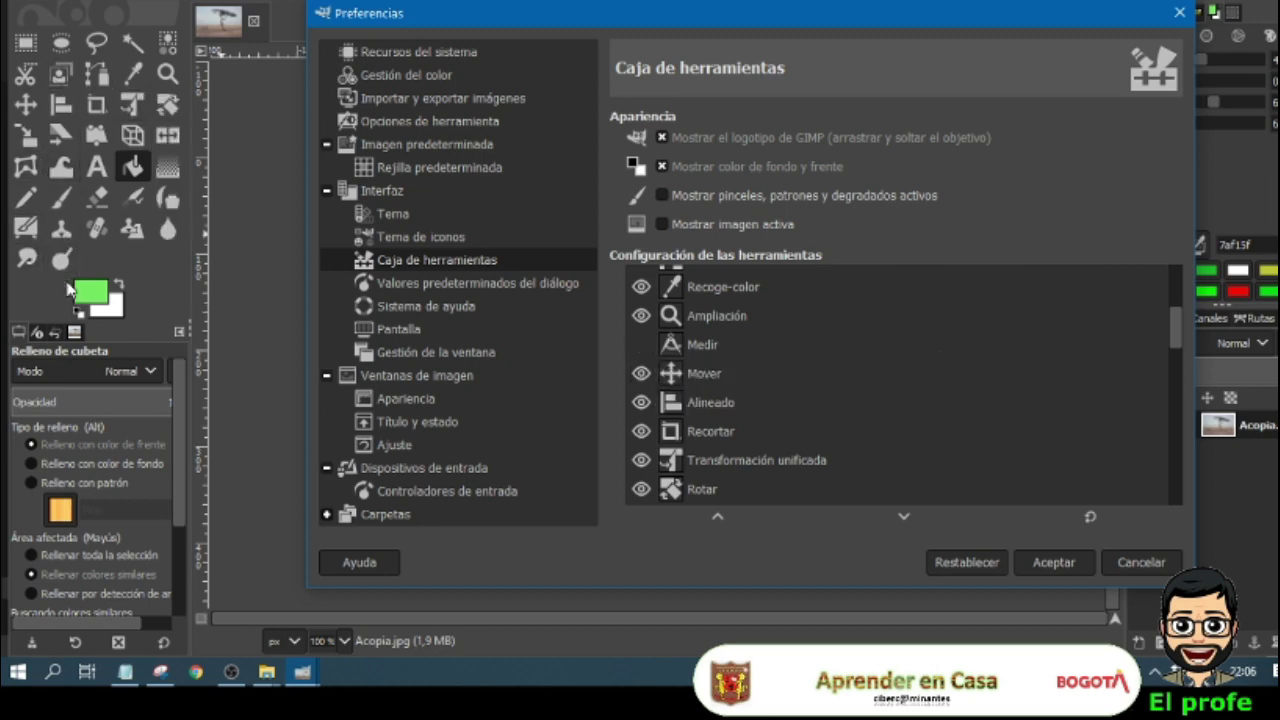
Step: Hide the Tijeras tool from the toolbox in the tool configuration list
scroll(814, 392, "up", 1)
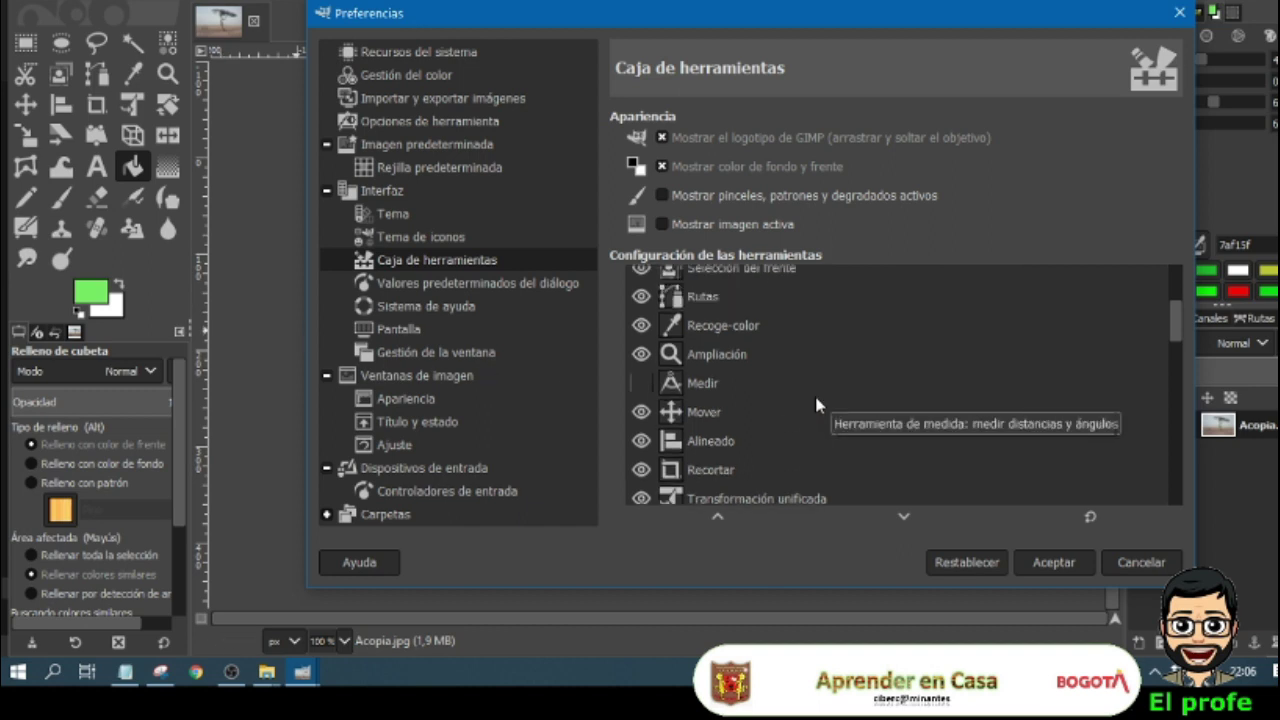
scroll(812, 391, "up", 1)
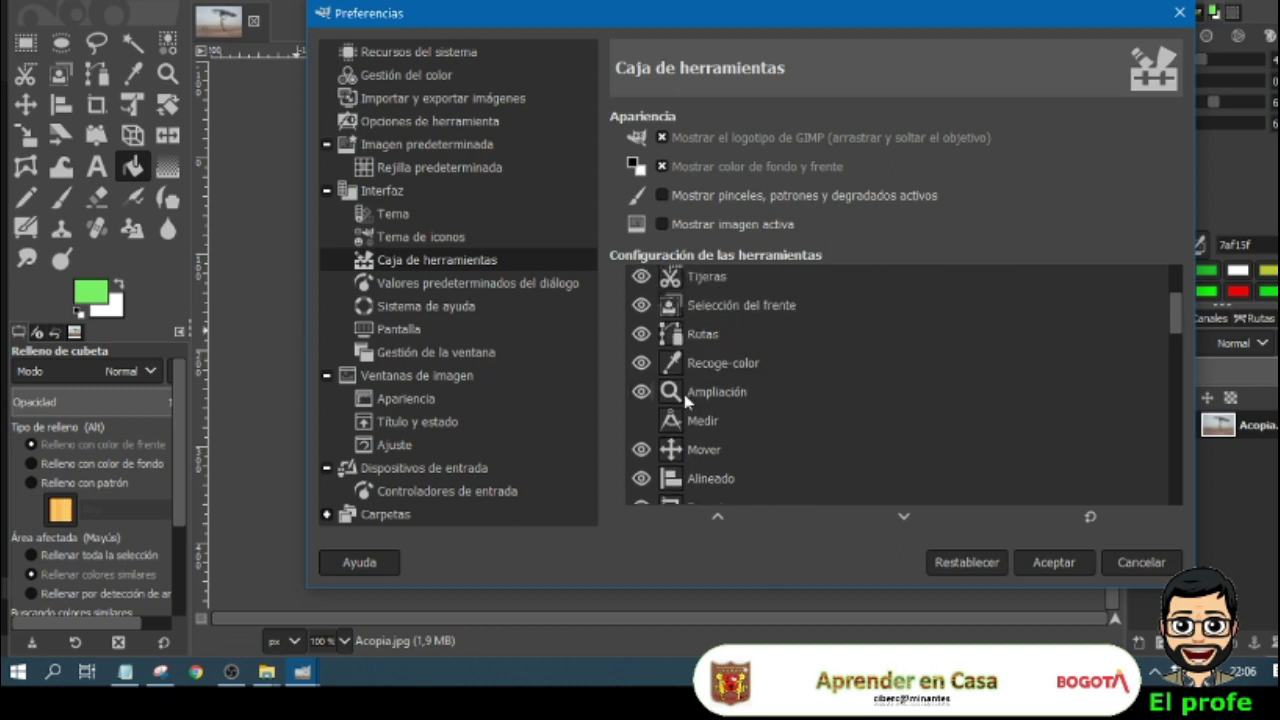
scroll(688, 401, "up", 1)
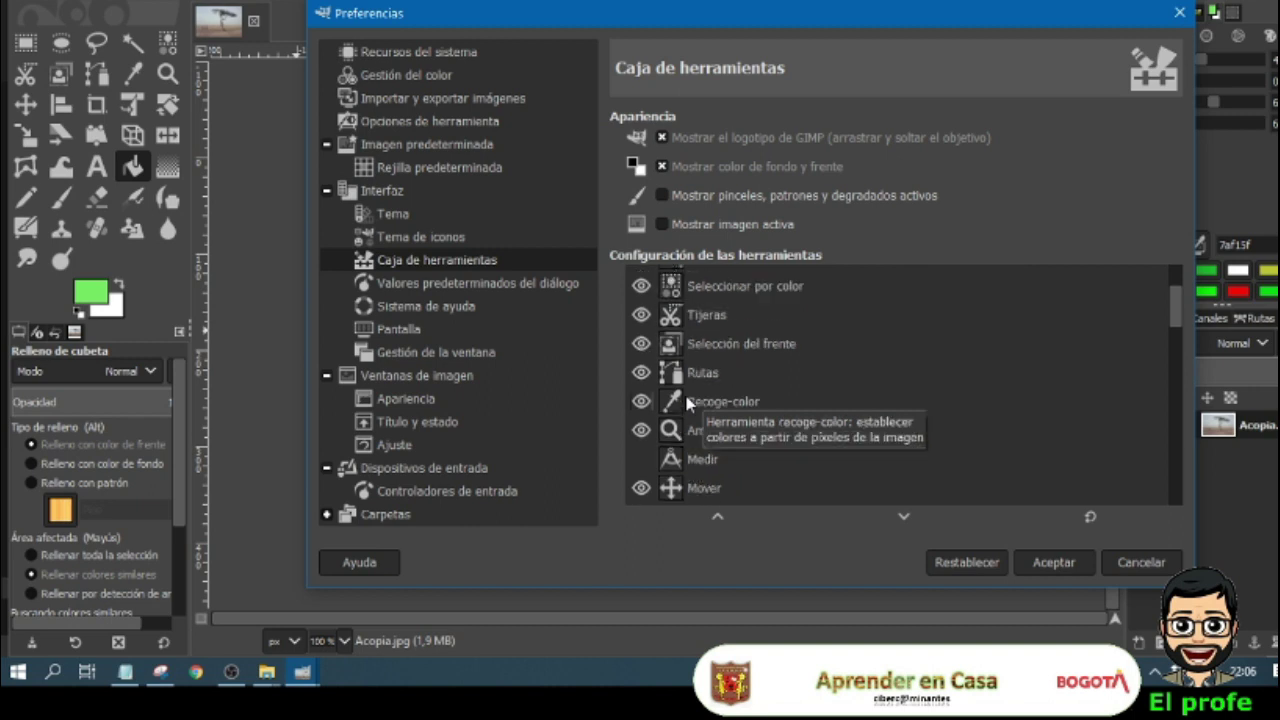
scroll(688, 401, "down", 3)
scroll(688, 401, "up", 1)
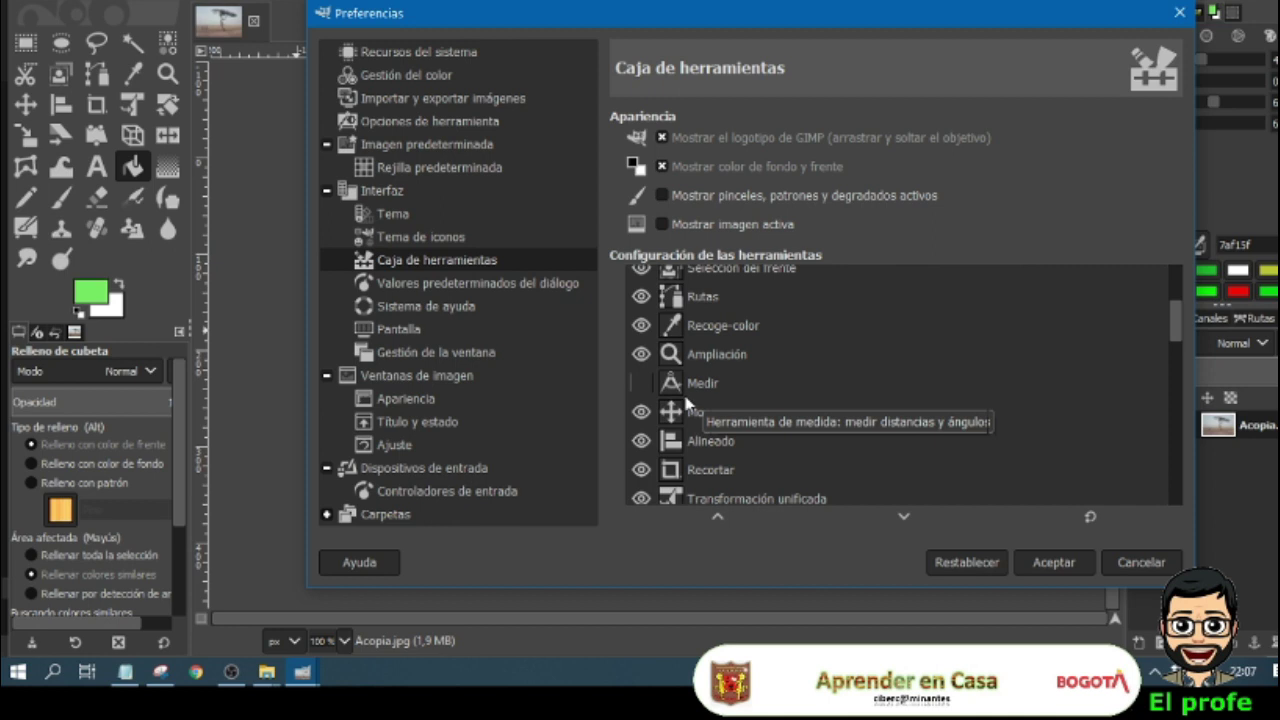
scroll(716, 364, "up", 1)
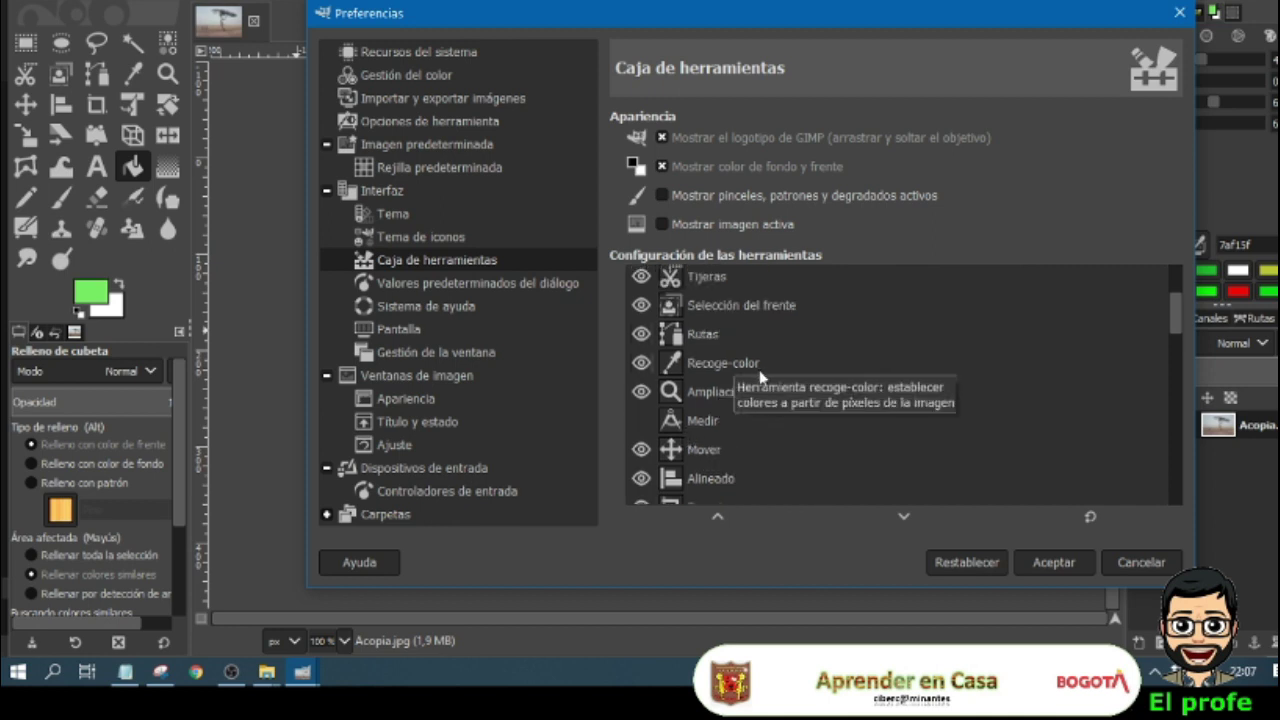
scroll(705, 353, "up", 1)
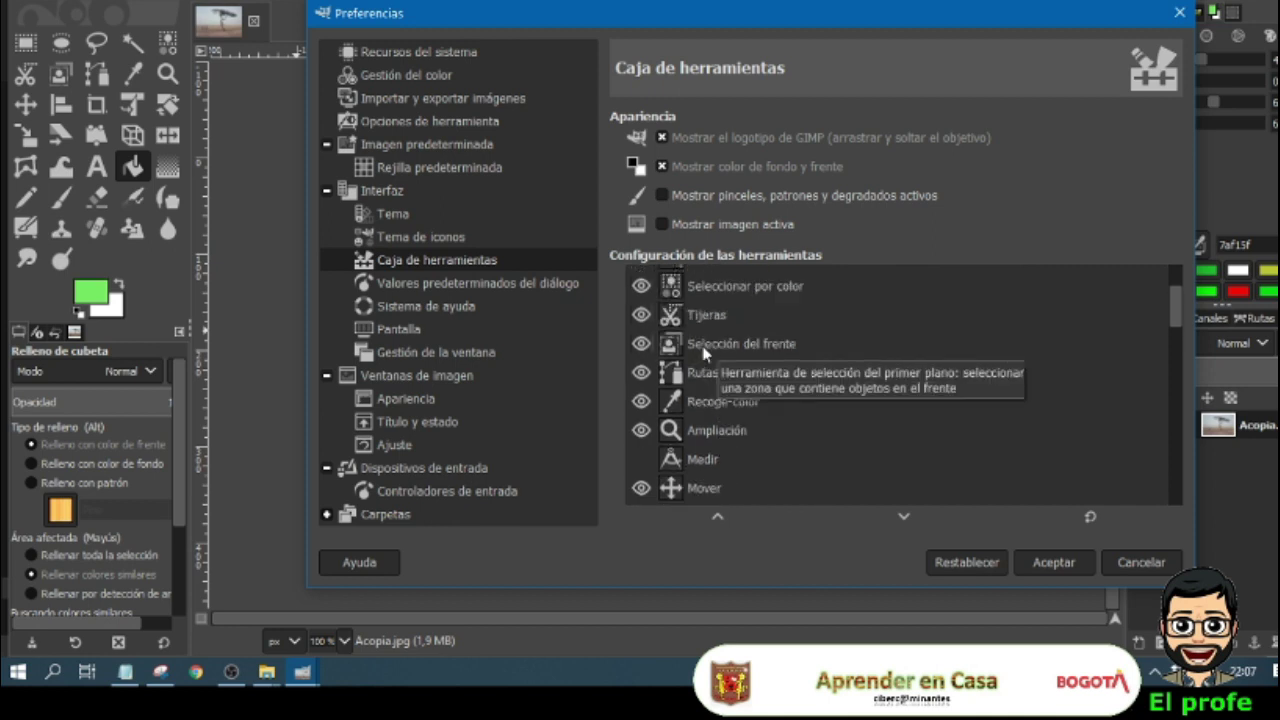
left_click(643, 318)
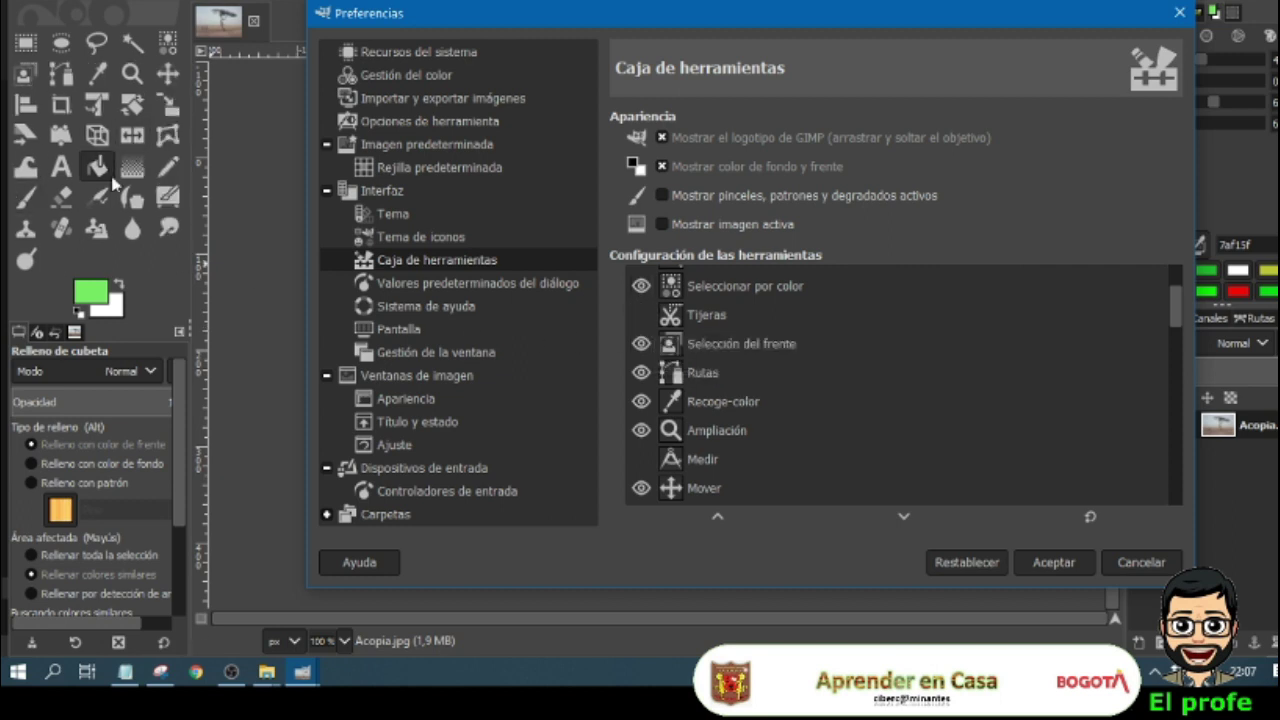
Step: Hide the Perspectiva tool from the toolbox in the tool configuration list
scroll(737, 445, "down", 6)
scroll(736, 445, "down", 5)
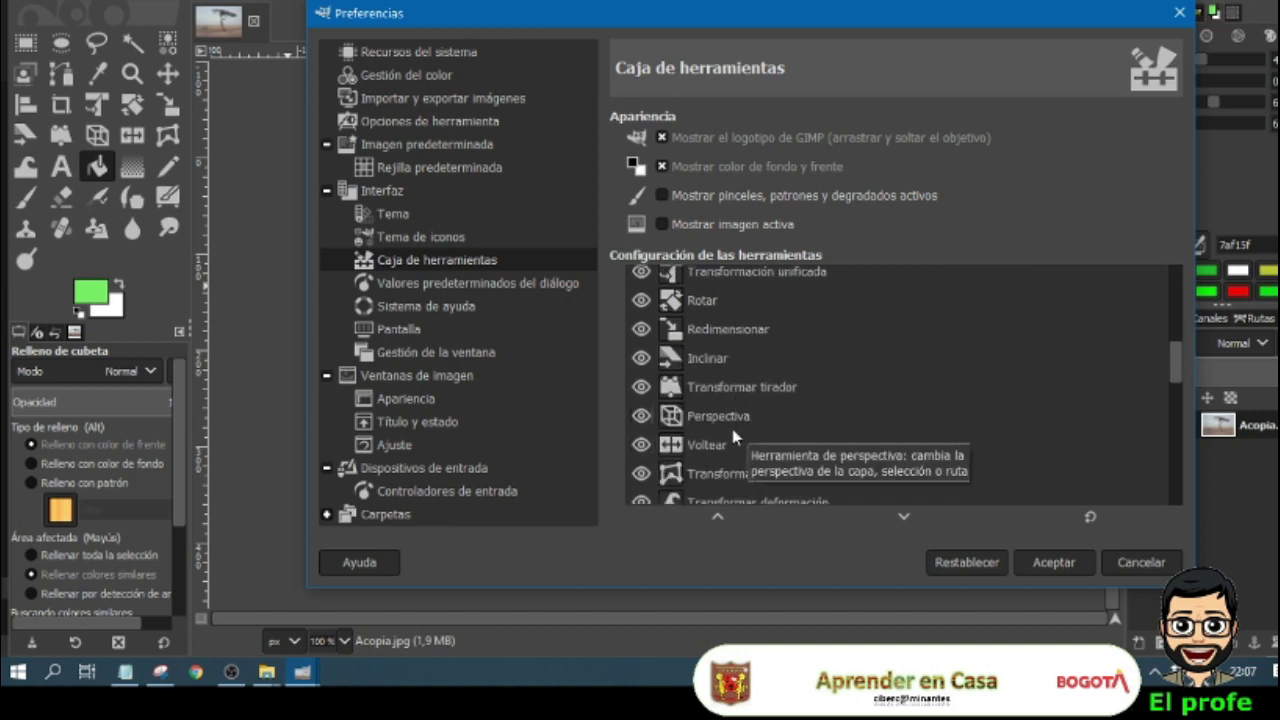
scroll(733, 436, "down", 1)
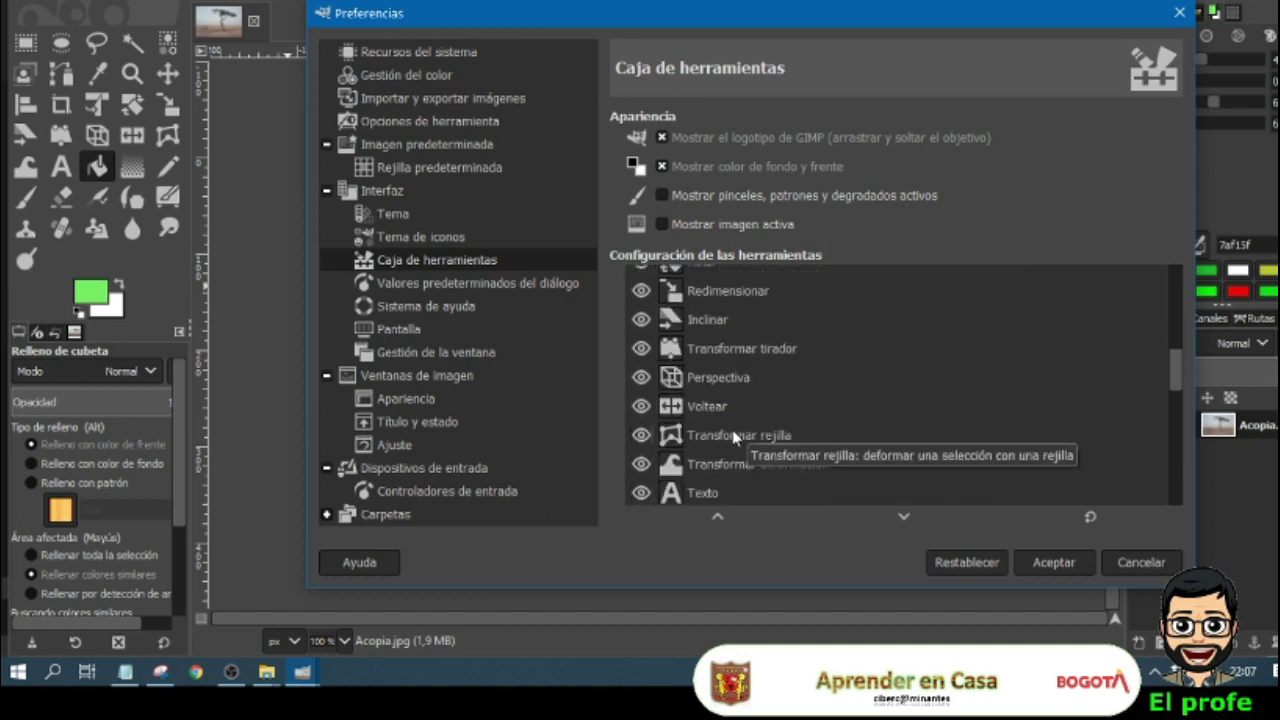
left_click(642, 379)
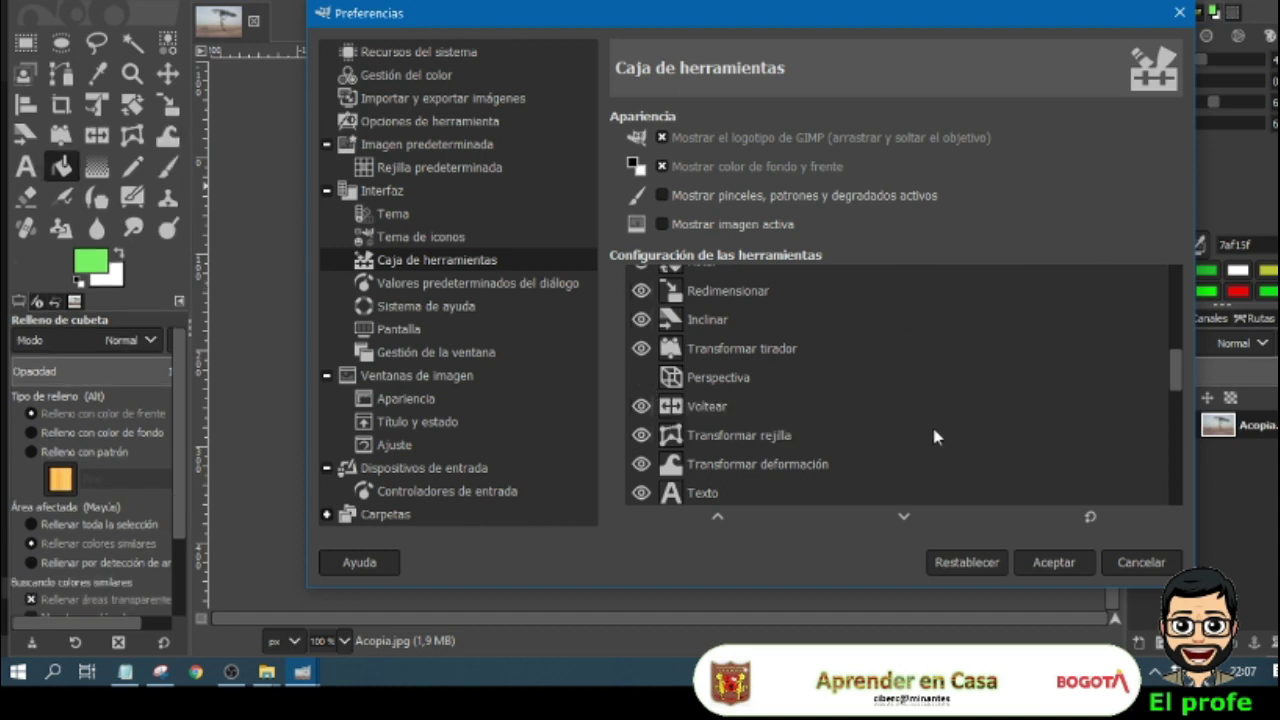
Step: Look through the remaining tool list, then accept the toolbox preferences and return to the image
scroll(717, 310, "down", 10)
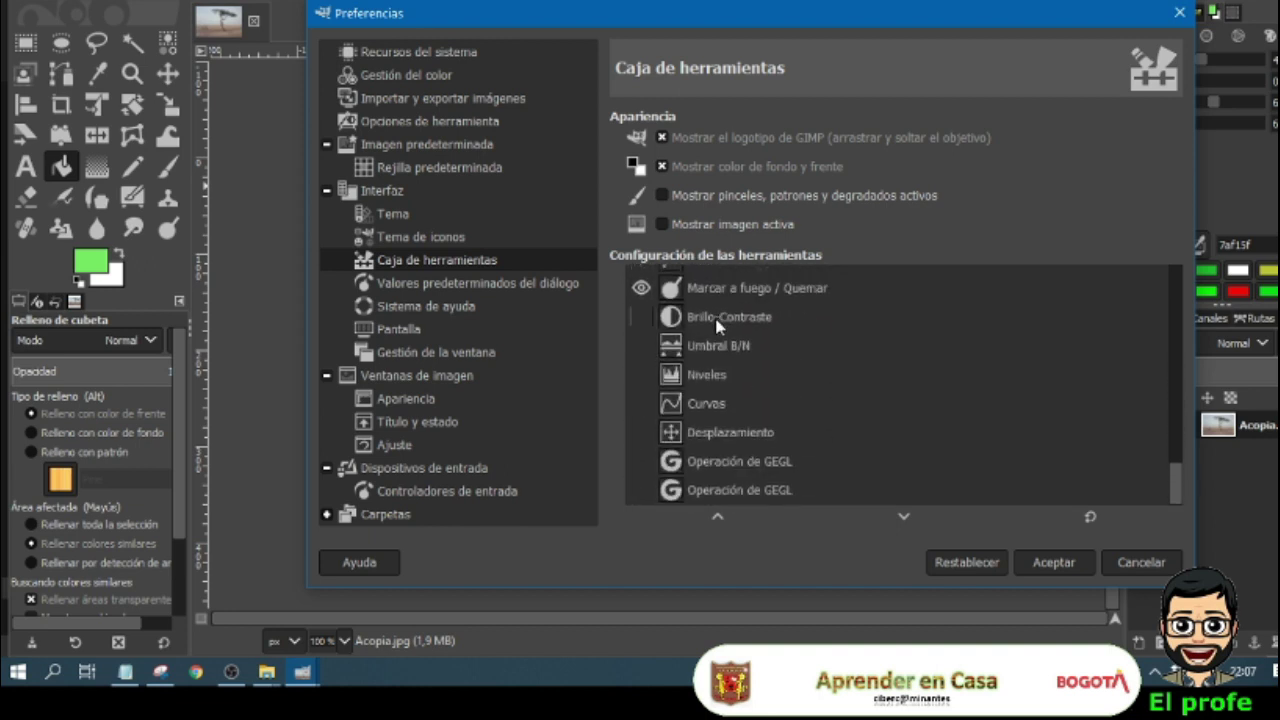
scroll(717, 322, "up", 10)
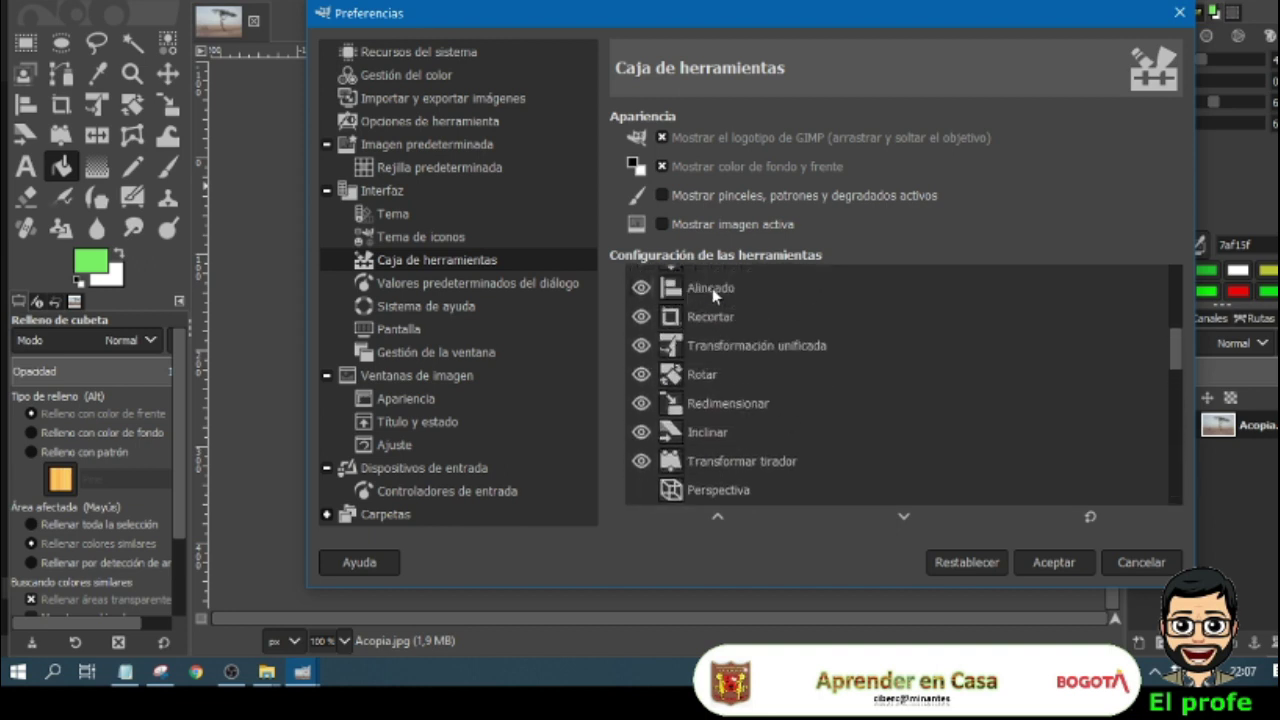
scroll(712, 288, "up", 5)
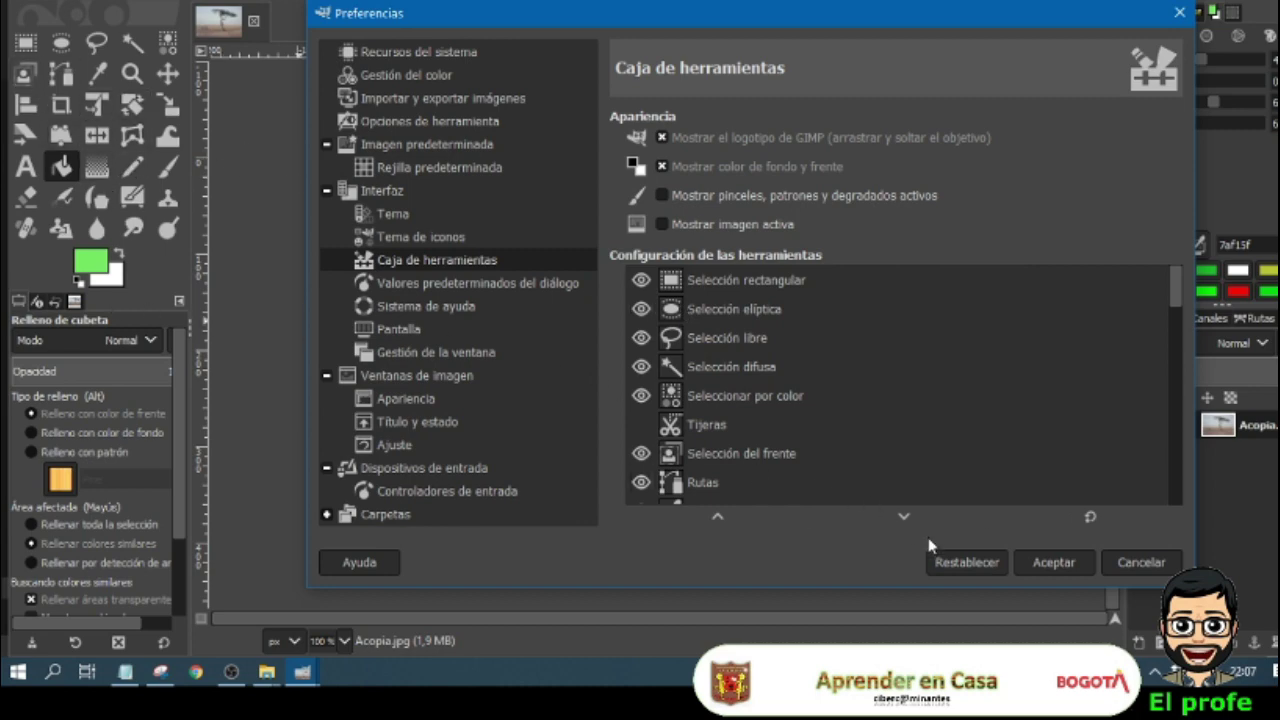
left_click(1055, 565)
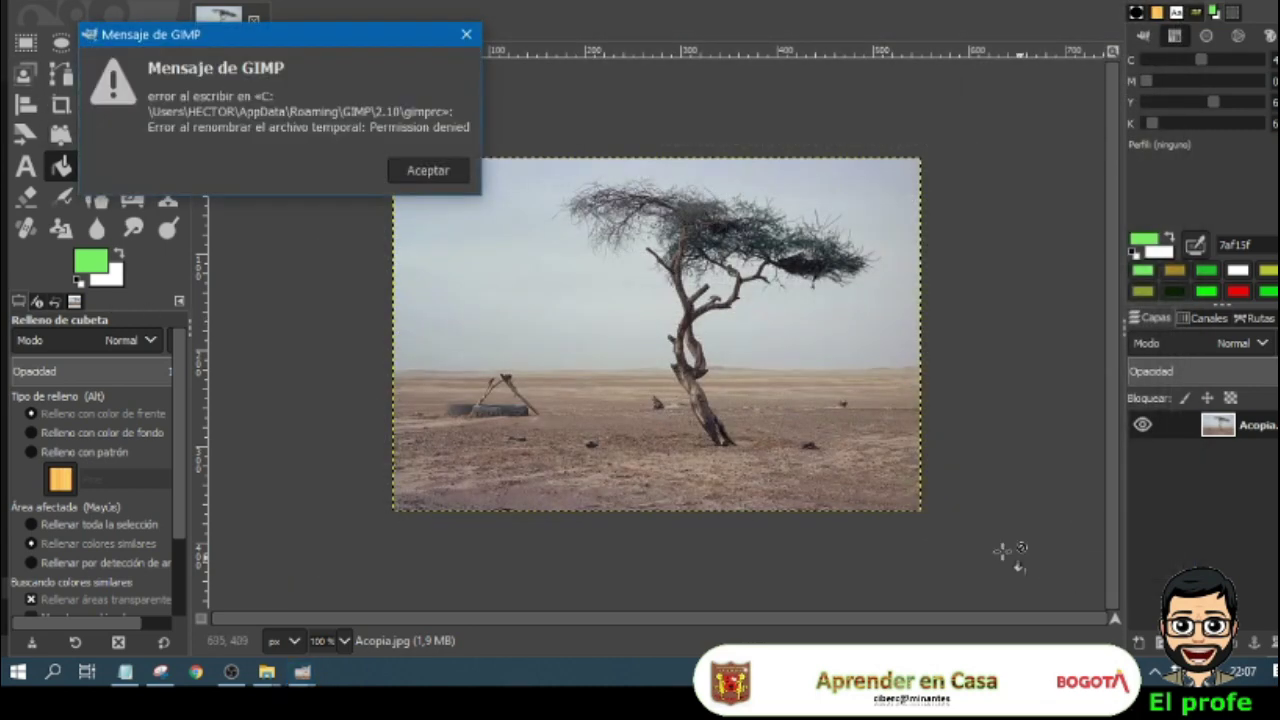
left_click(430, 171)
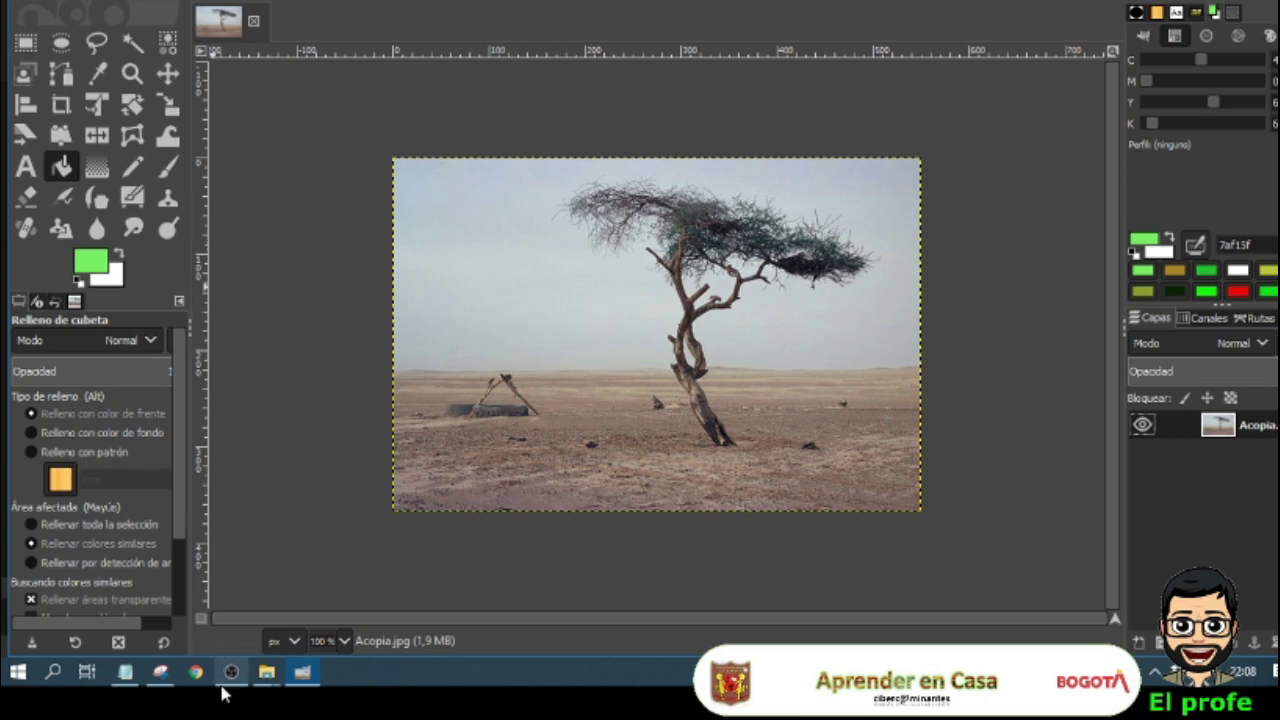
Step: Open Bcopia.jpg from the 09-Noveno folder in GIMP alongside the tree image
mouse_move(265, 674)
left_click(300, 592)
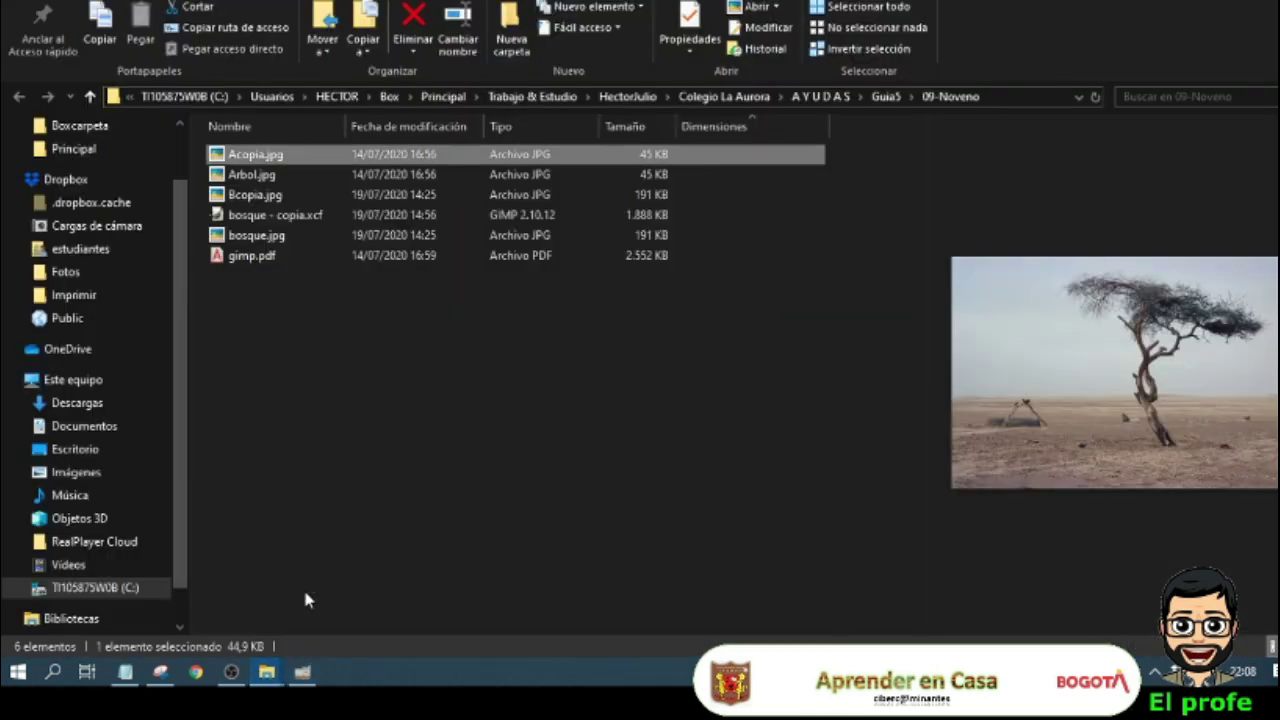
left_click(275, 194)
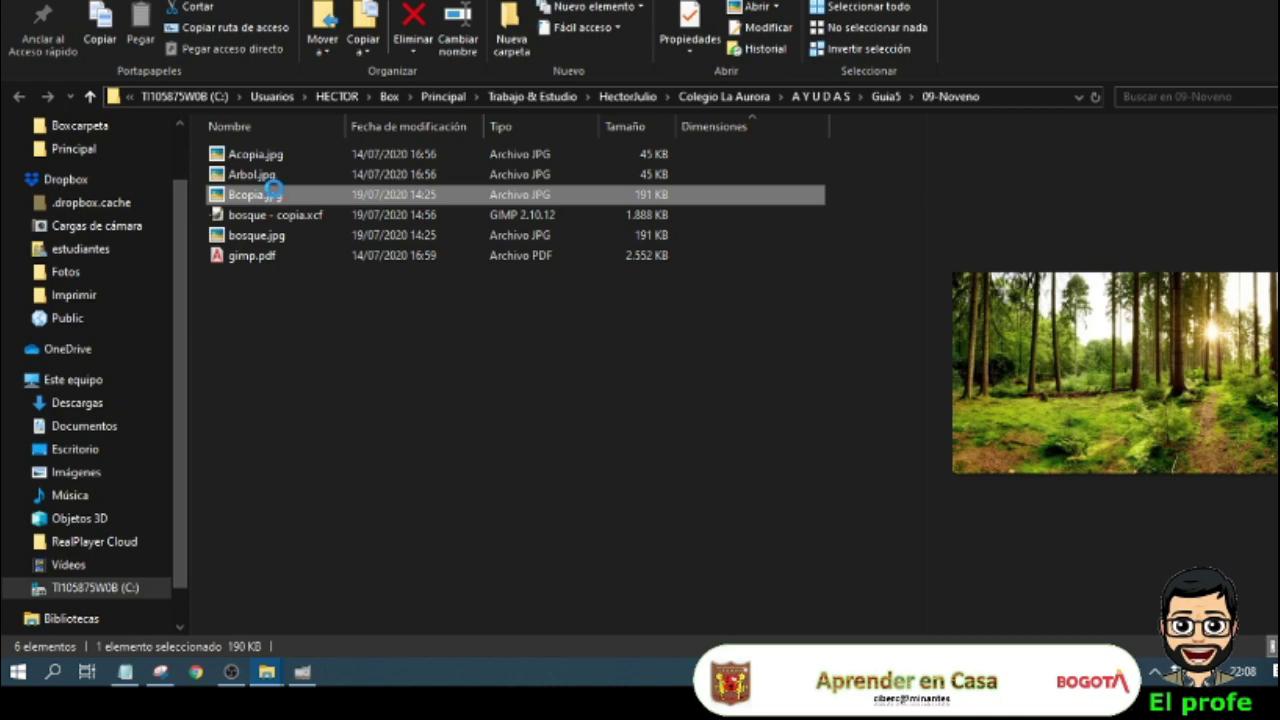
right_click(272, 188)
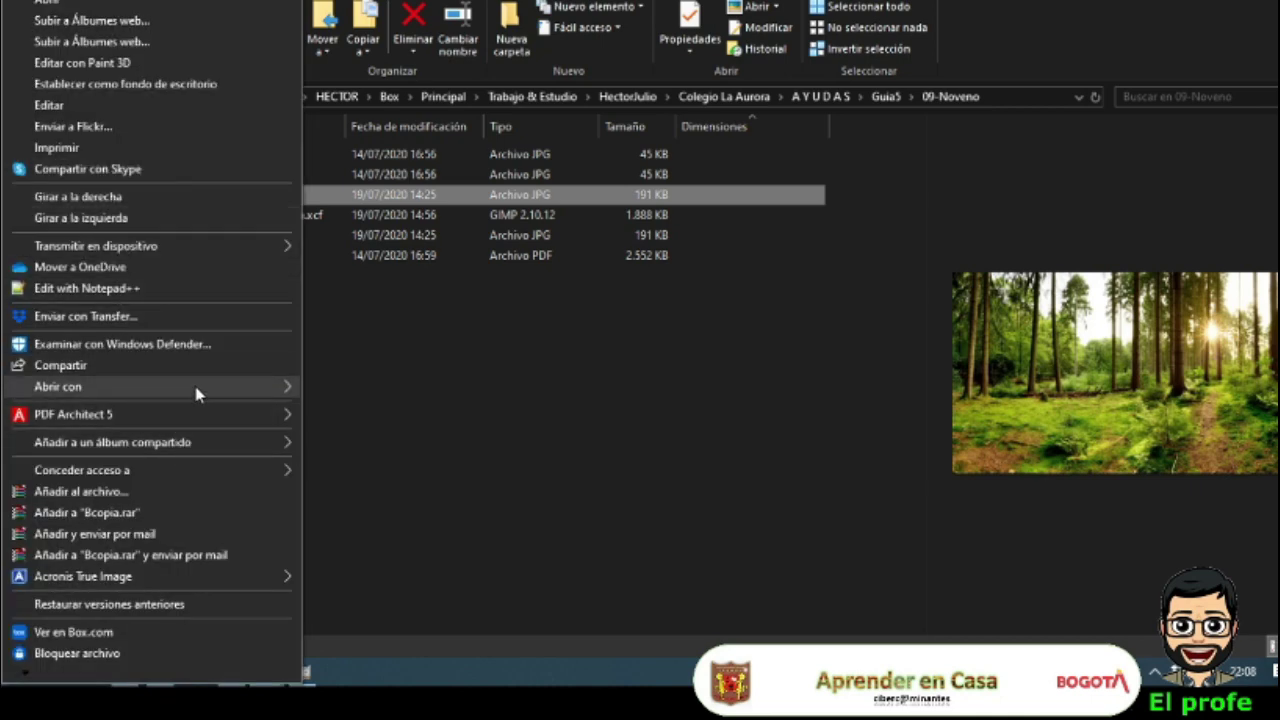
mouse_move(201, 393)
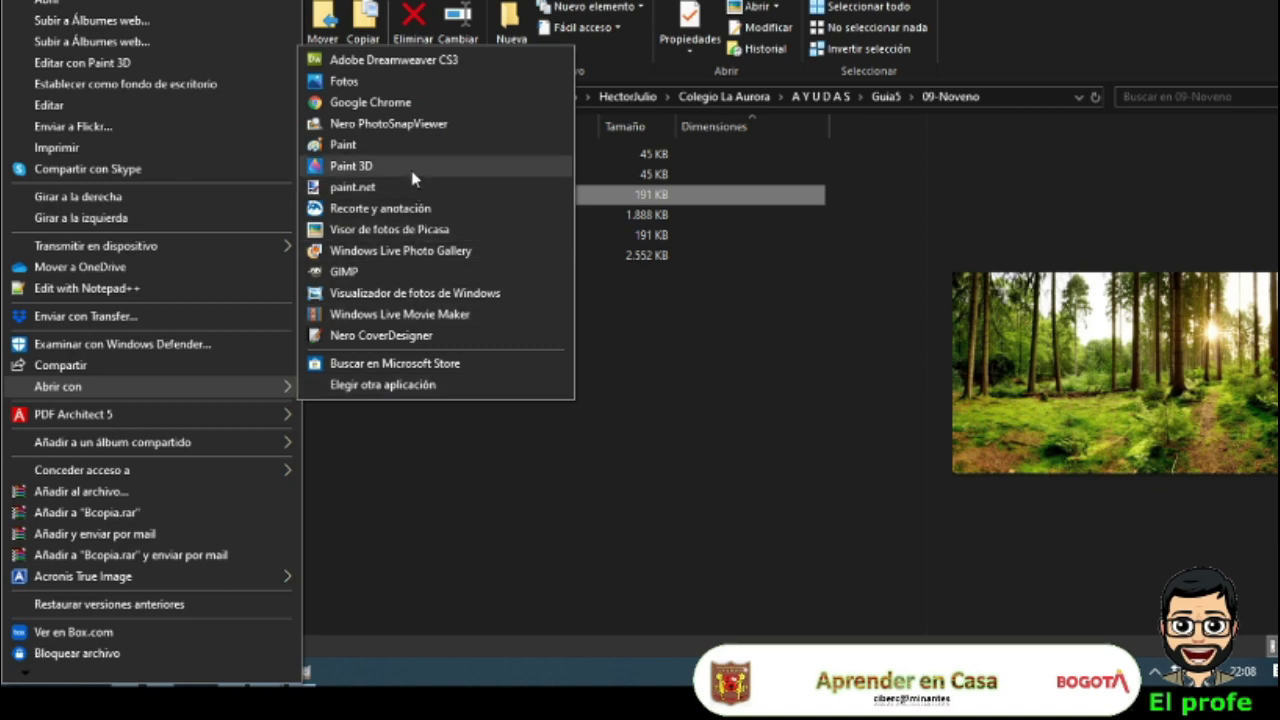
left_click(358, 272)
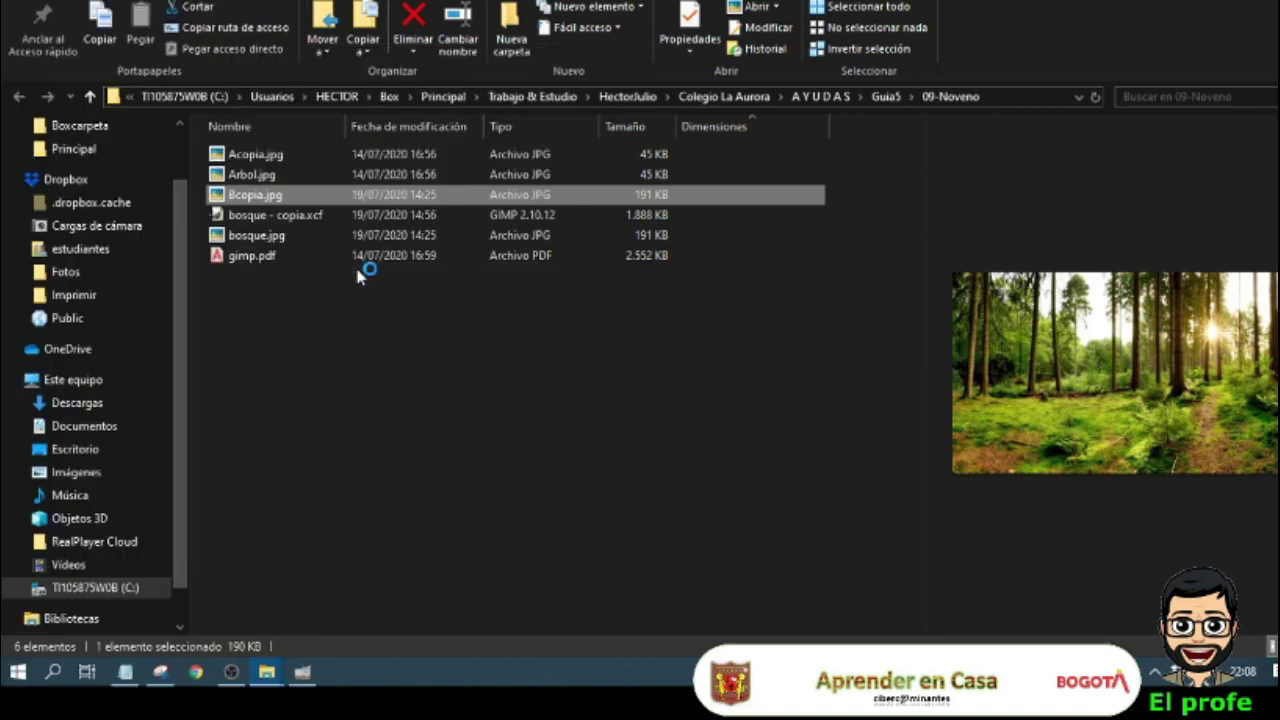
left_click(300, 666)
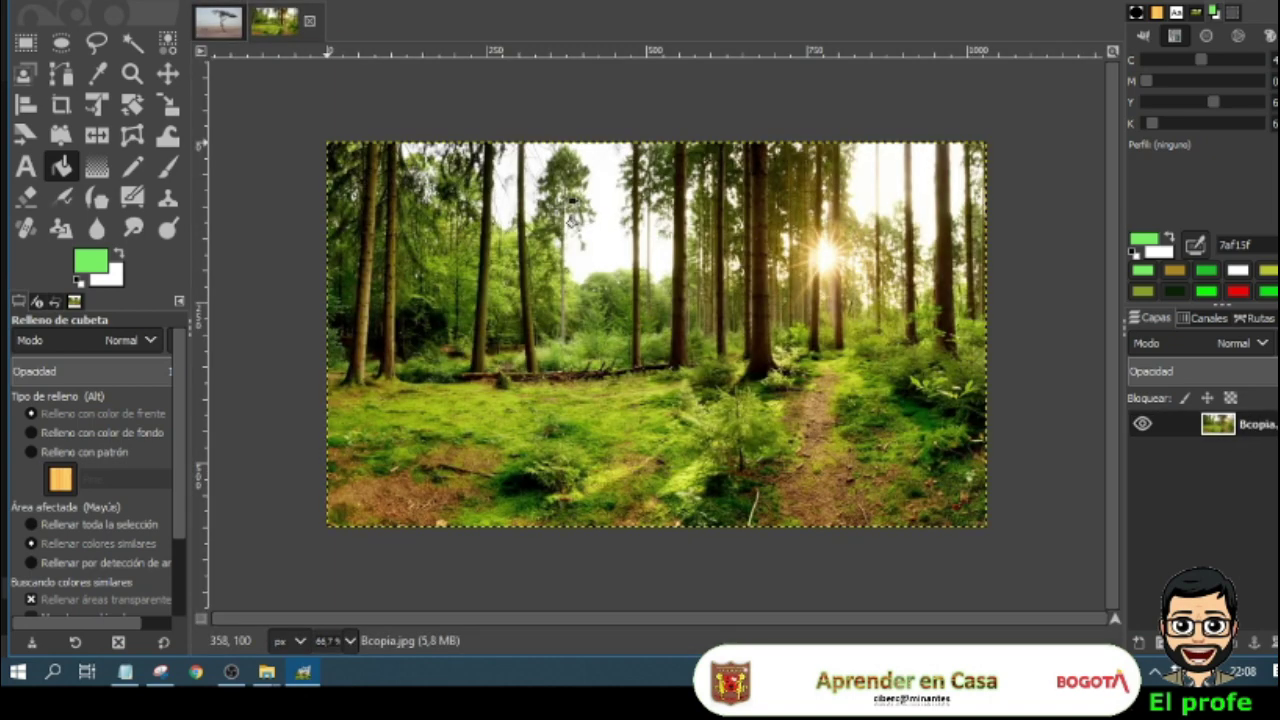
Step: Compare the open tree and forest images by alternating between them, ending on the tree image
left_click(237, 28)
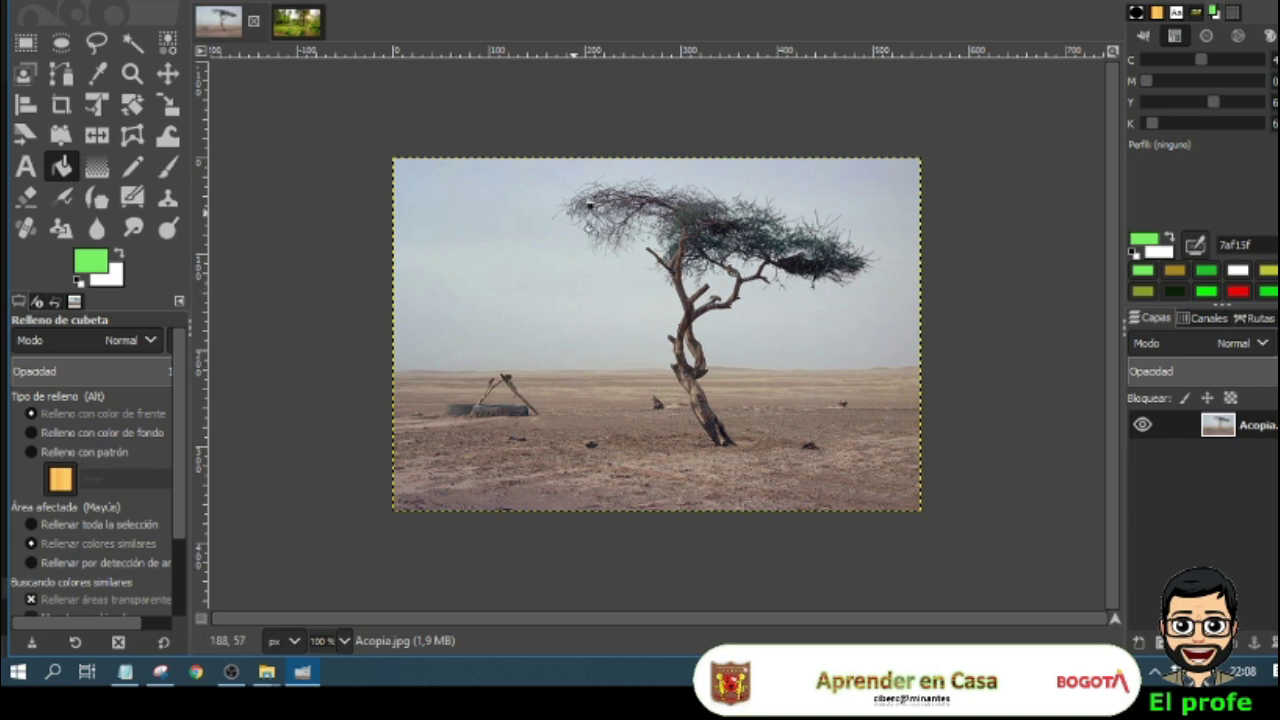
left_click(296, 31)
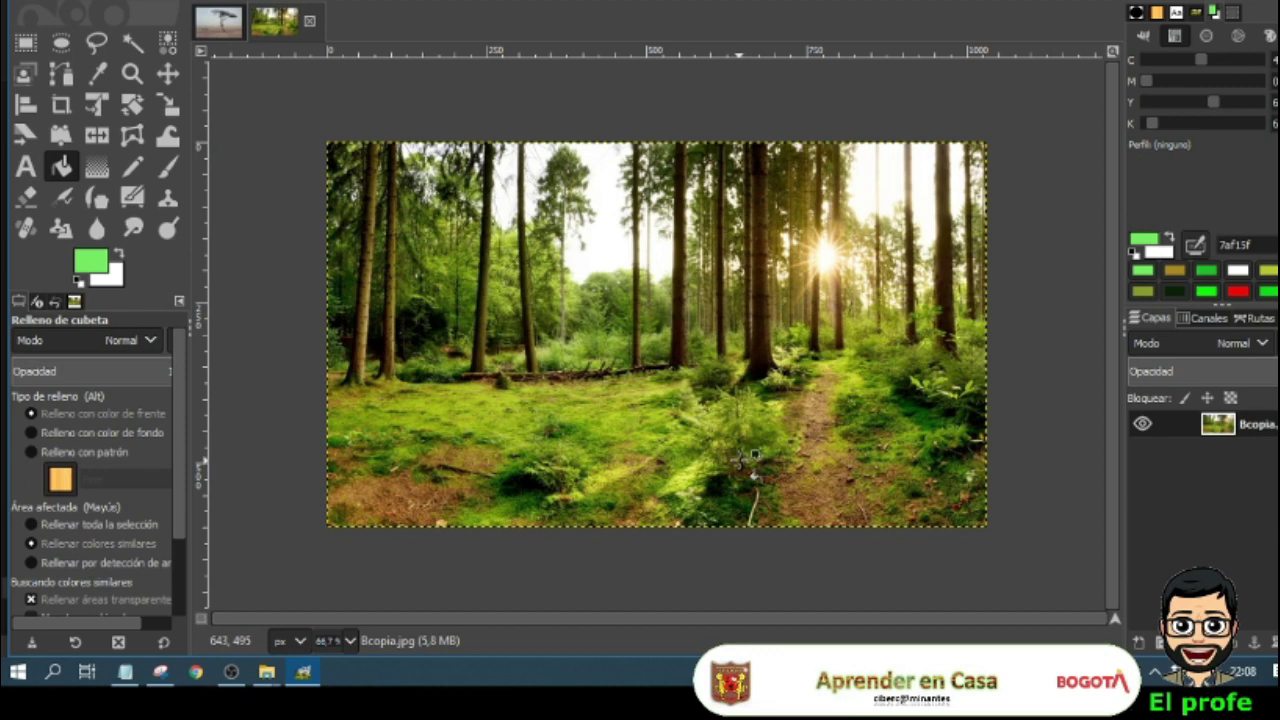
left_click(218, 21)
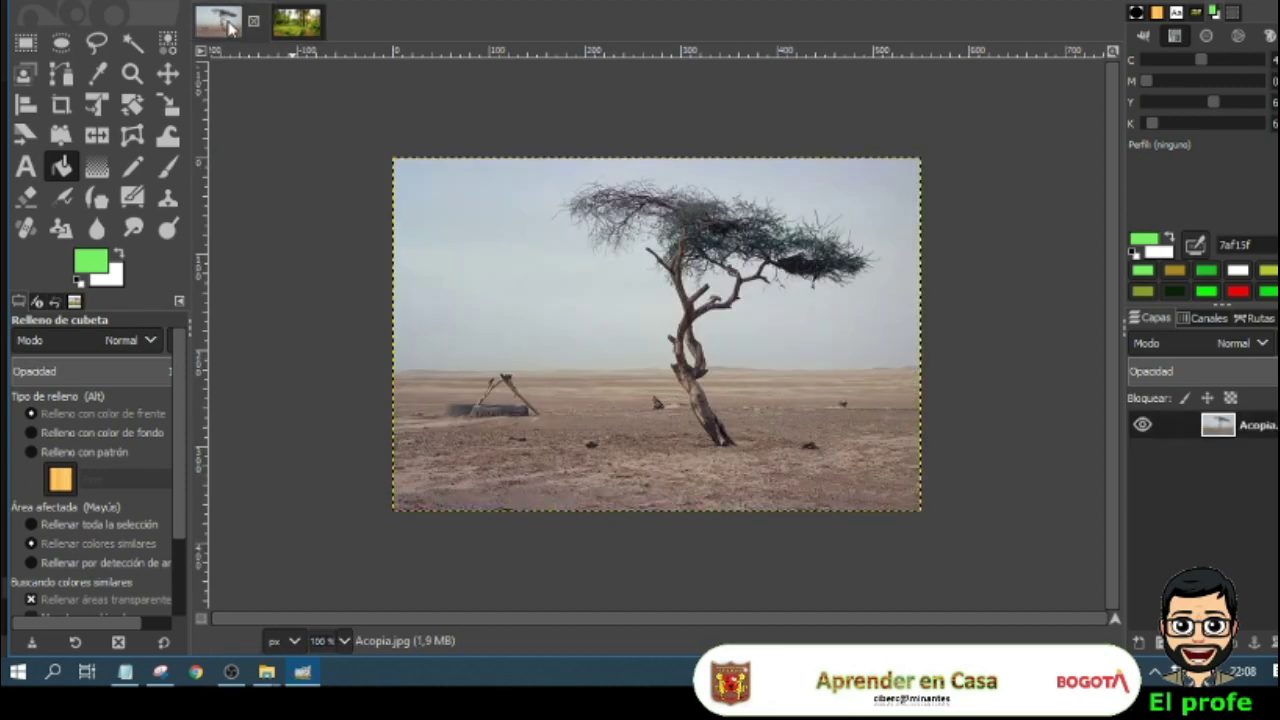
left_click(298, 20)
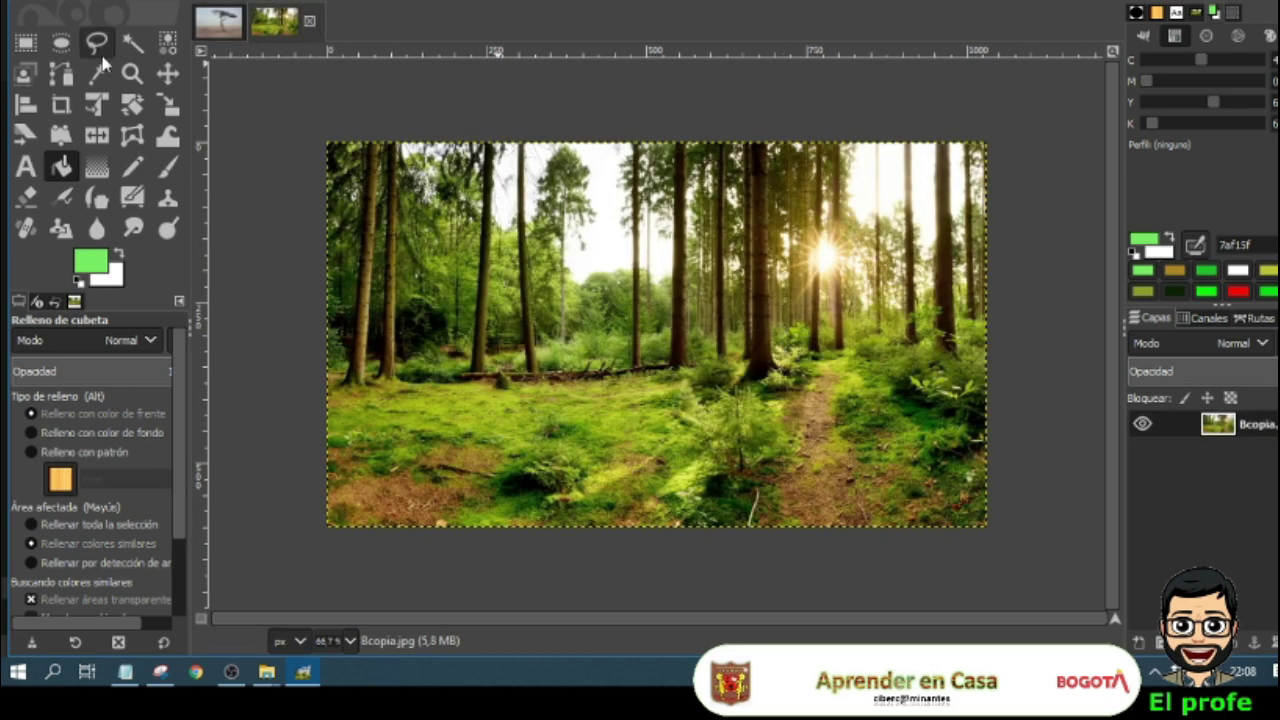
left_click(216, 34)
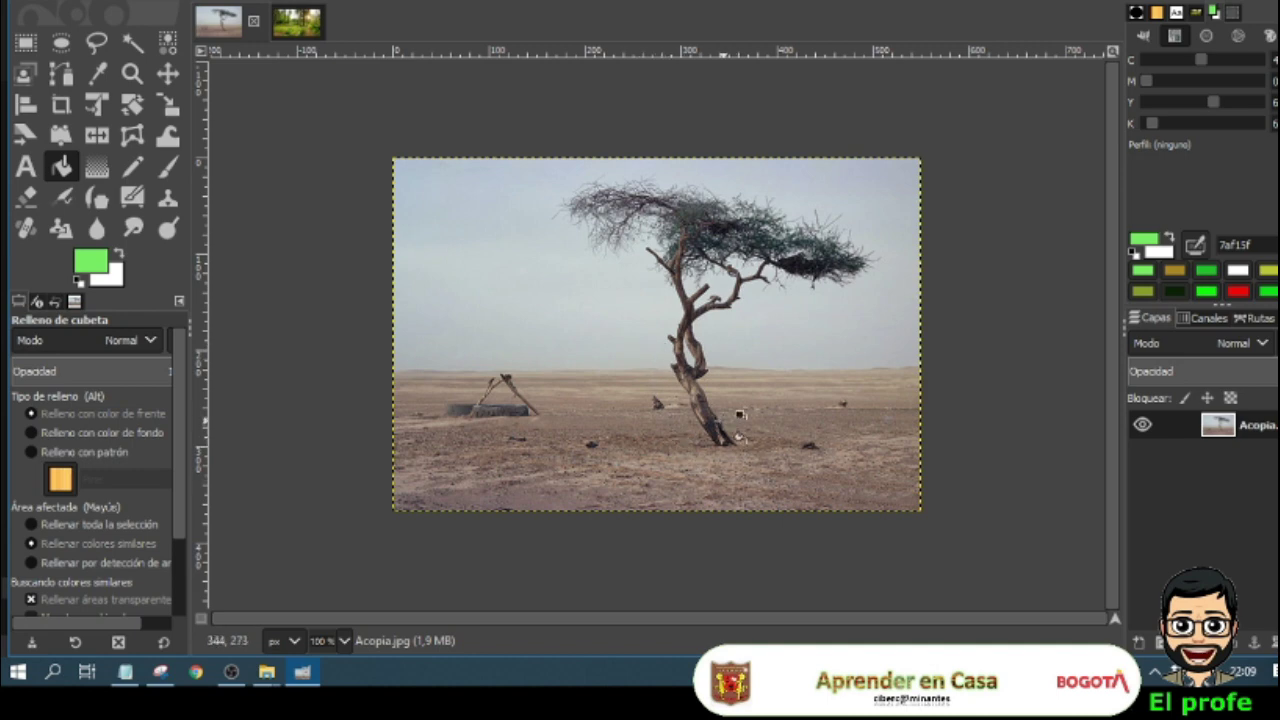
left_click(297, 21)
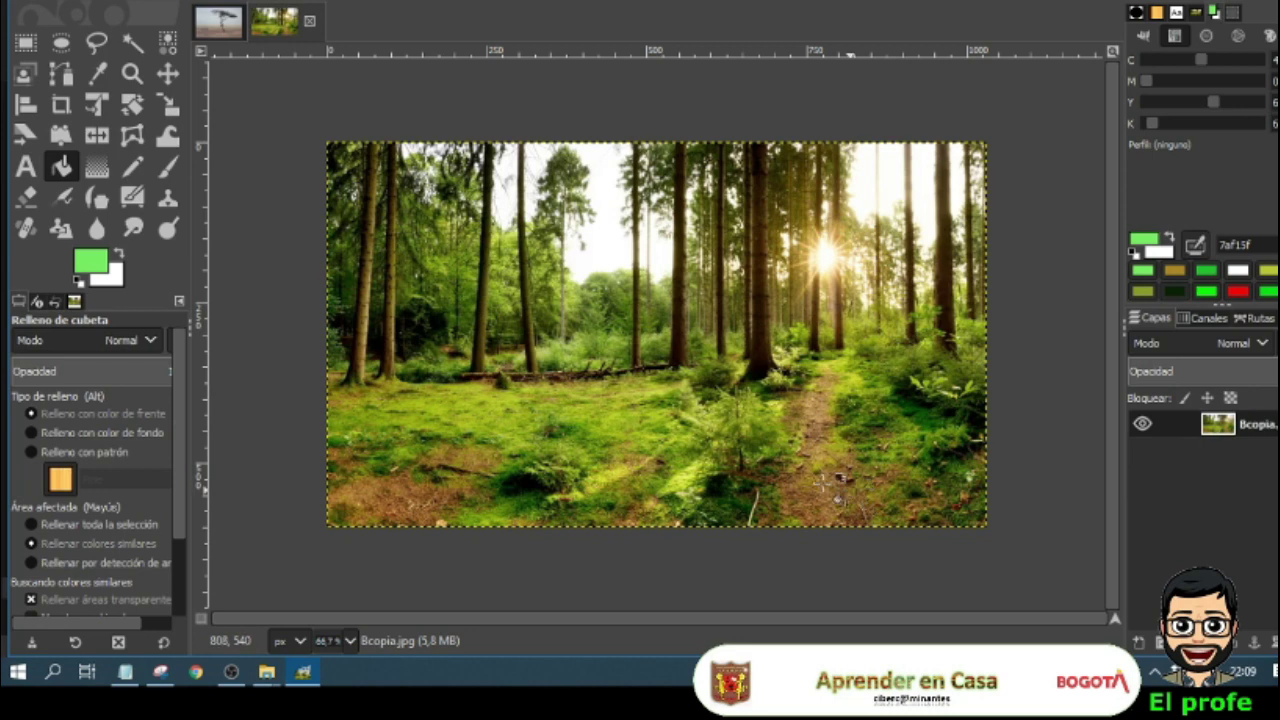
left_click(217, 22)
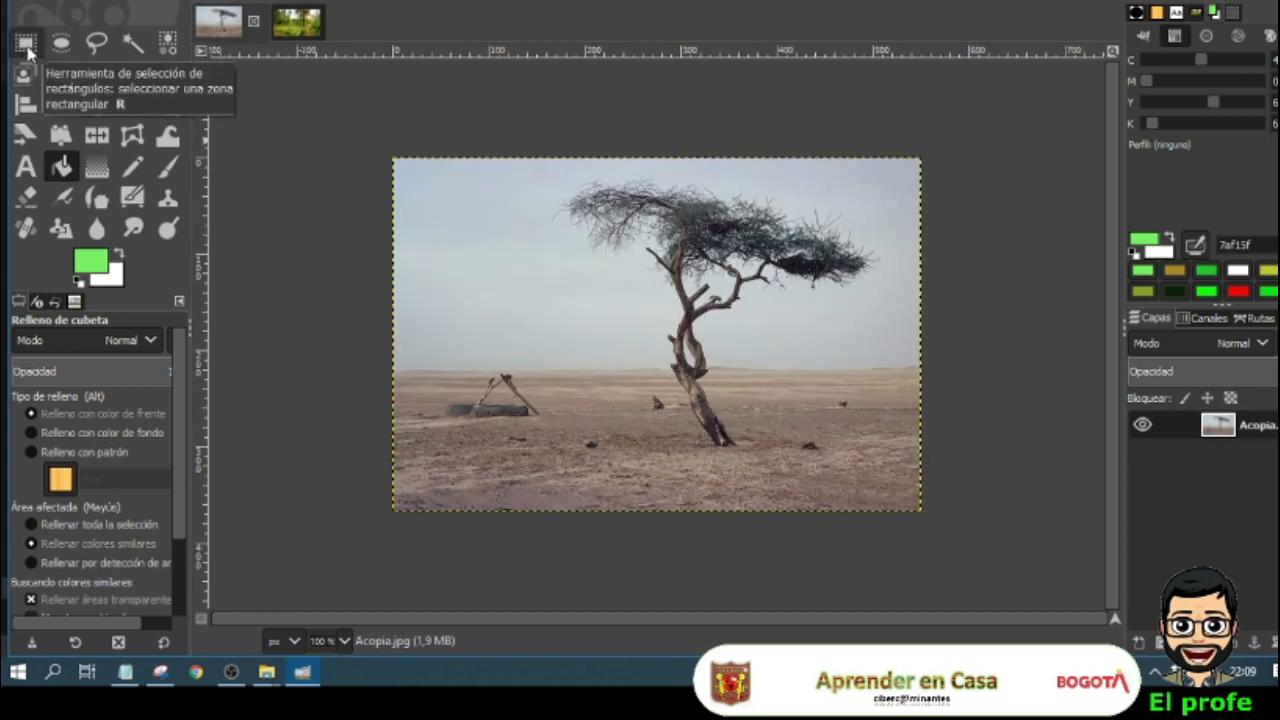
Step: Draw a rectangular selection of about 45 × 39 px in the upper-left sky of the tree image and clear it
left_click(26, 44)
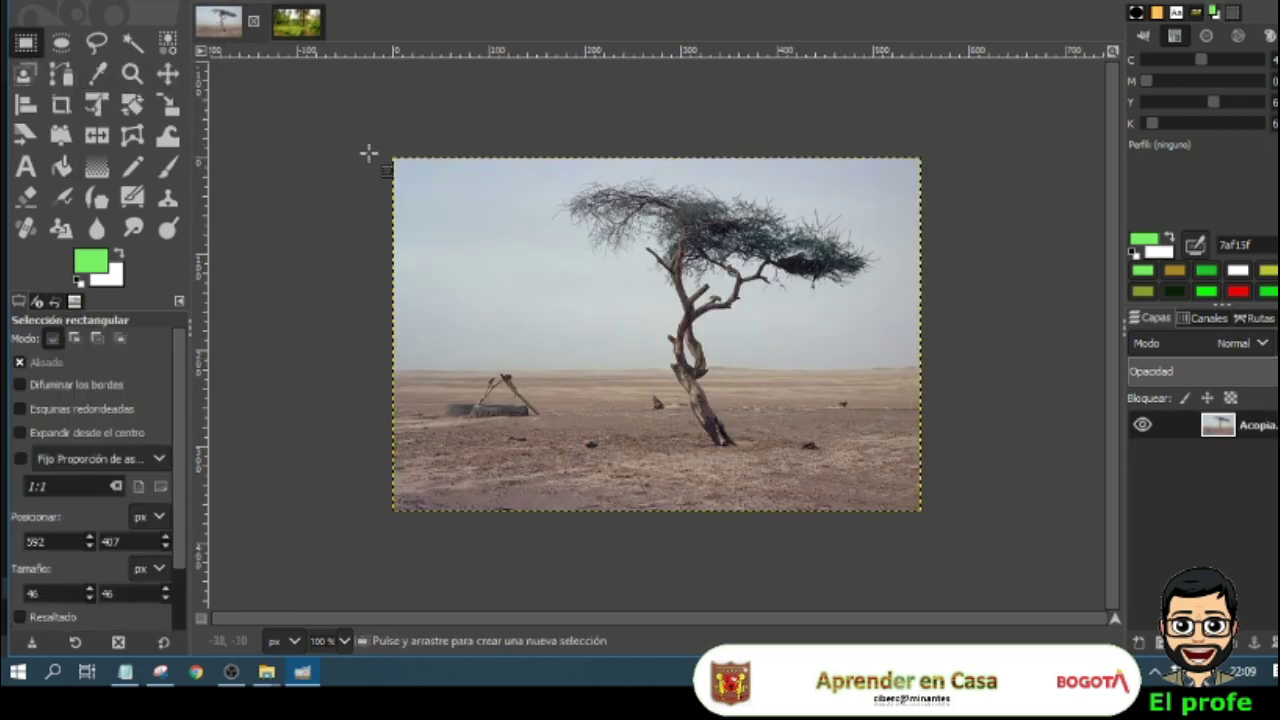
left_click_drag(405, 188, 449, 230)
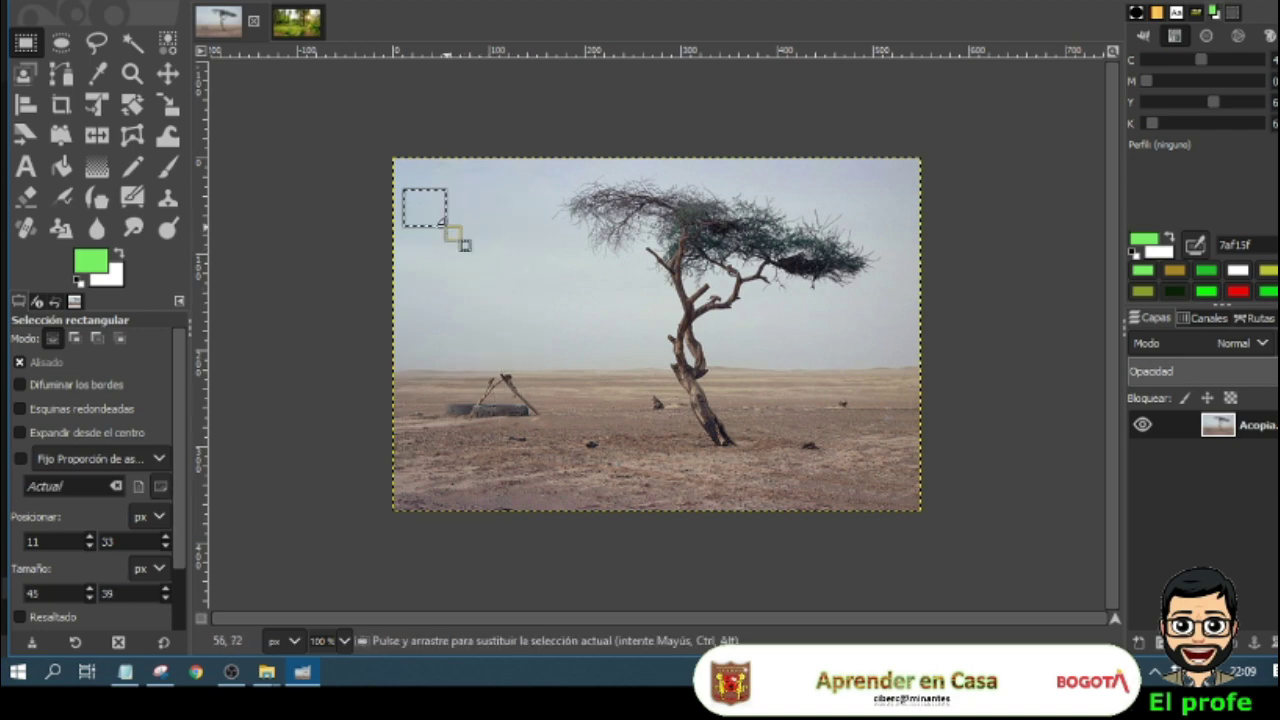
left_click(430, 245)
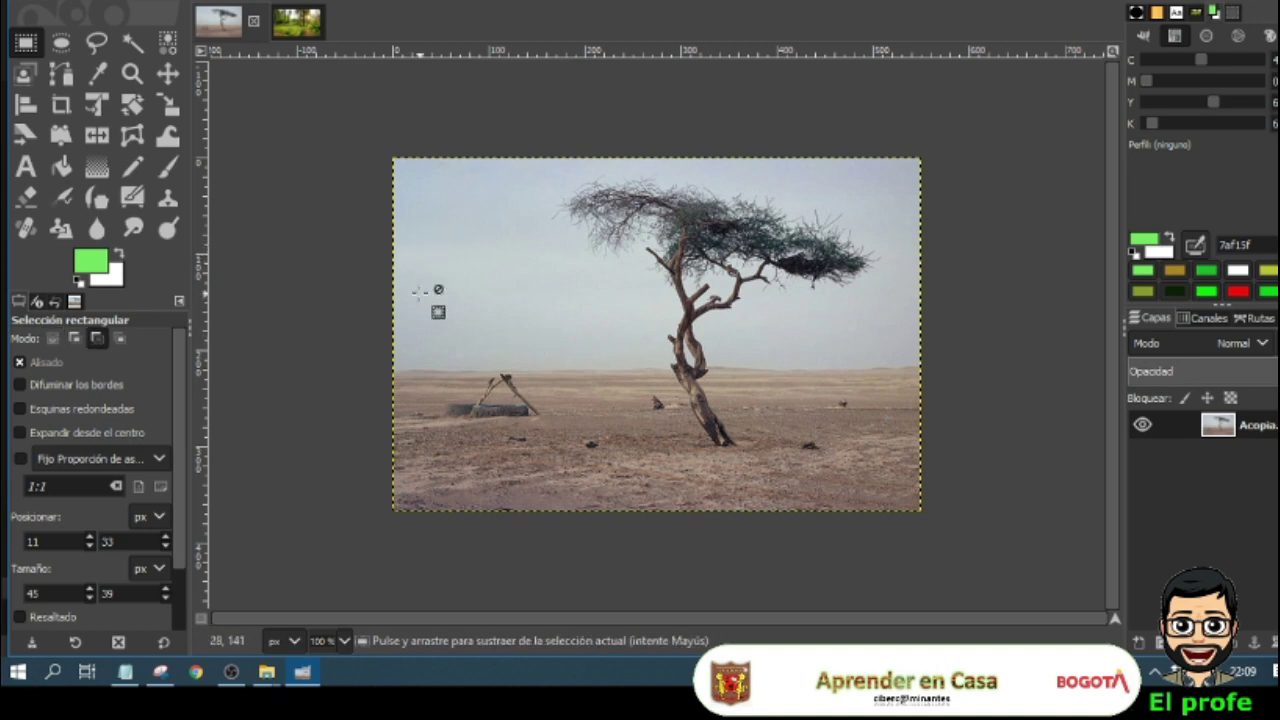
Step: Draw a rectangular selection in the sky above the wooden frame and resize it to about 34 × 98 px
left_click(446, 308, "ctrl")
left_click_drag(442, 297, 602, 514)
key("ctrl")
left_click_drag(541, 497, 473, 391)
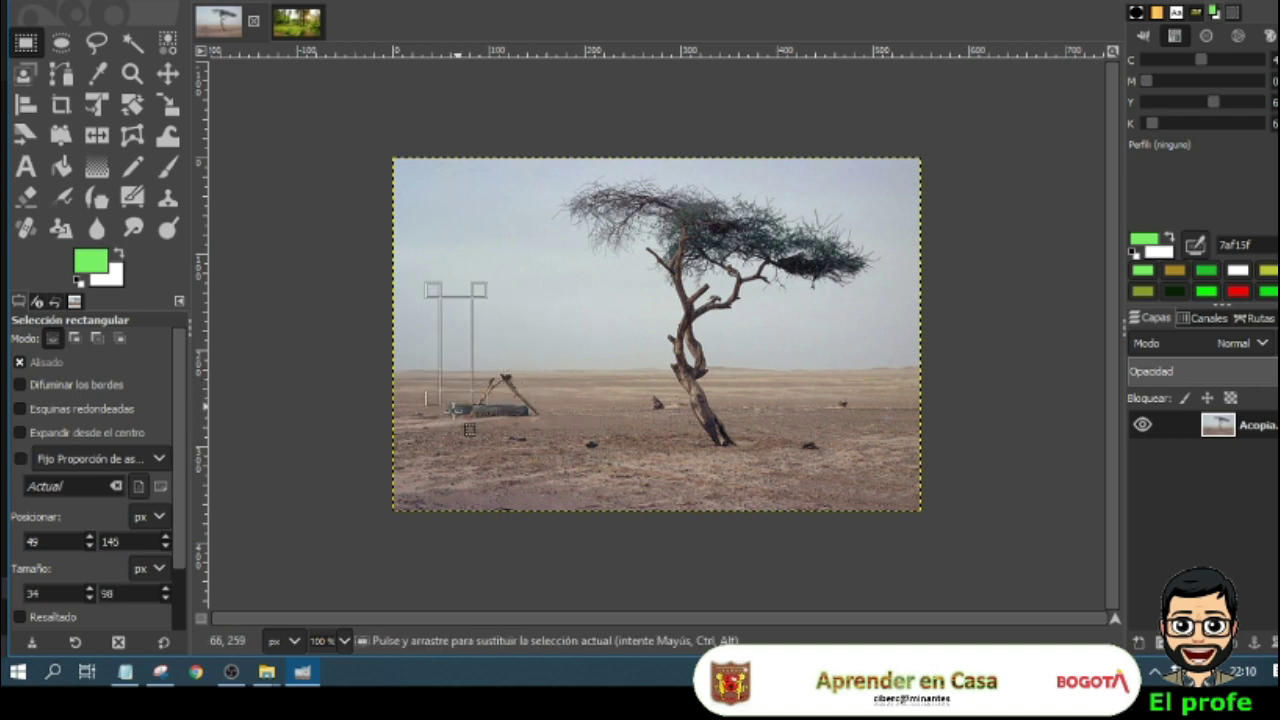
Step: Try elliptical selections of about 81 × 94 px in the sky and 107 × 110 px on the ground beside the trunk, clearing the last one
left_click(60, 44)
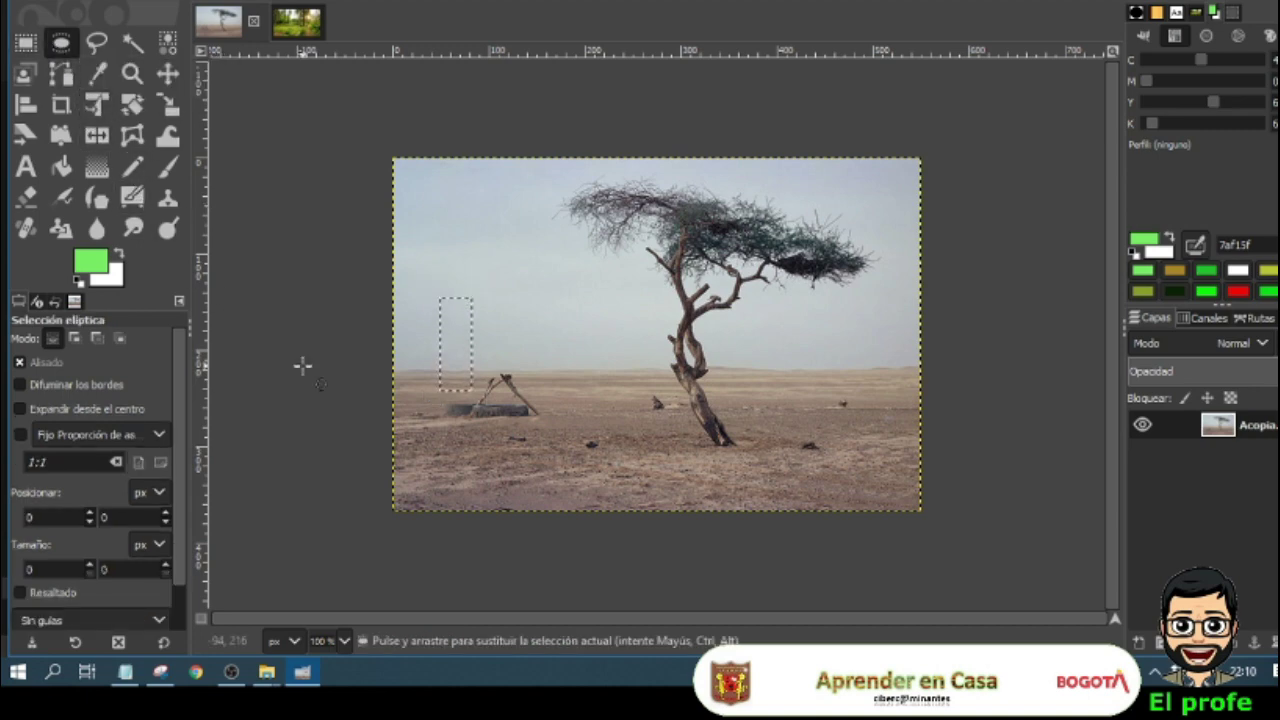
key("ctrl")
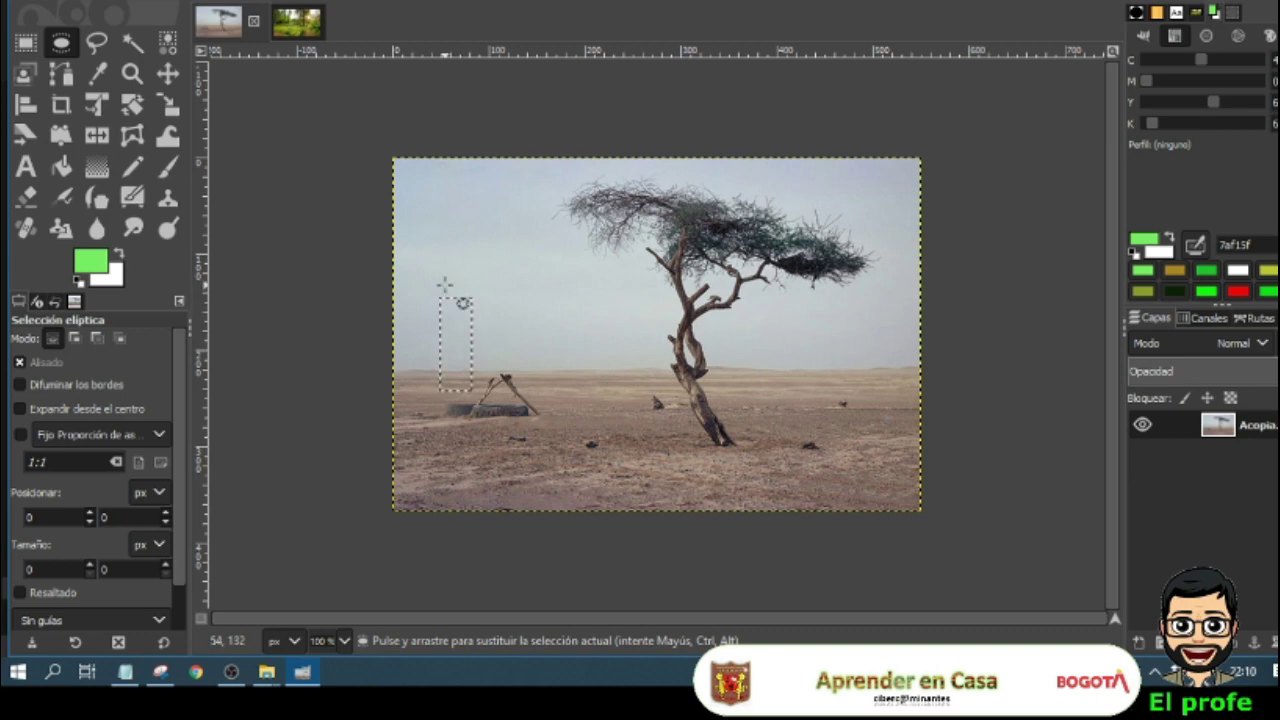
left_click_drag(418, 190, 497, 284)
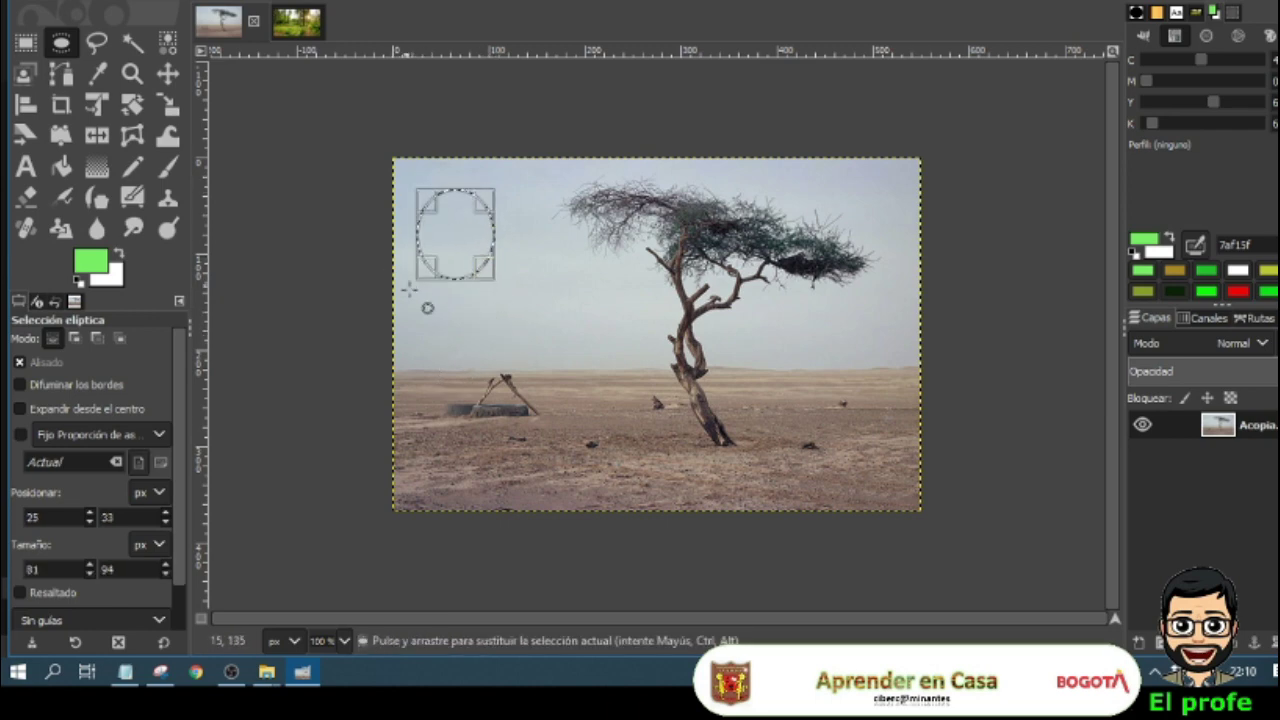
left_click_drag(430, 341, 697, 527)
left_click_drag(797, 378, 899, 484)
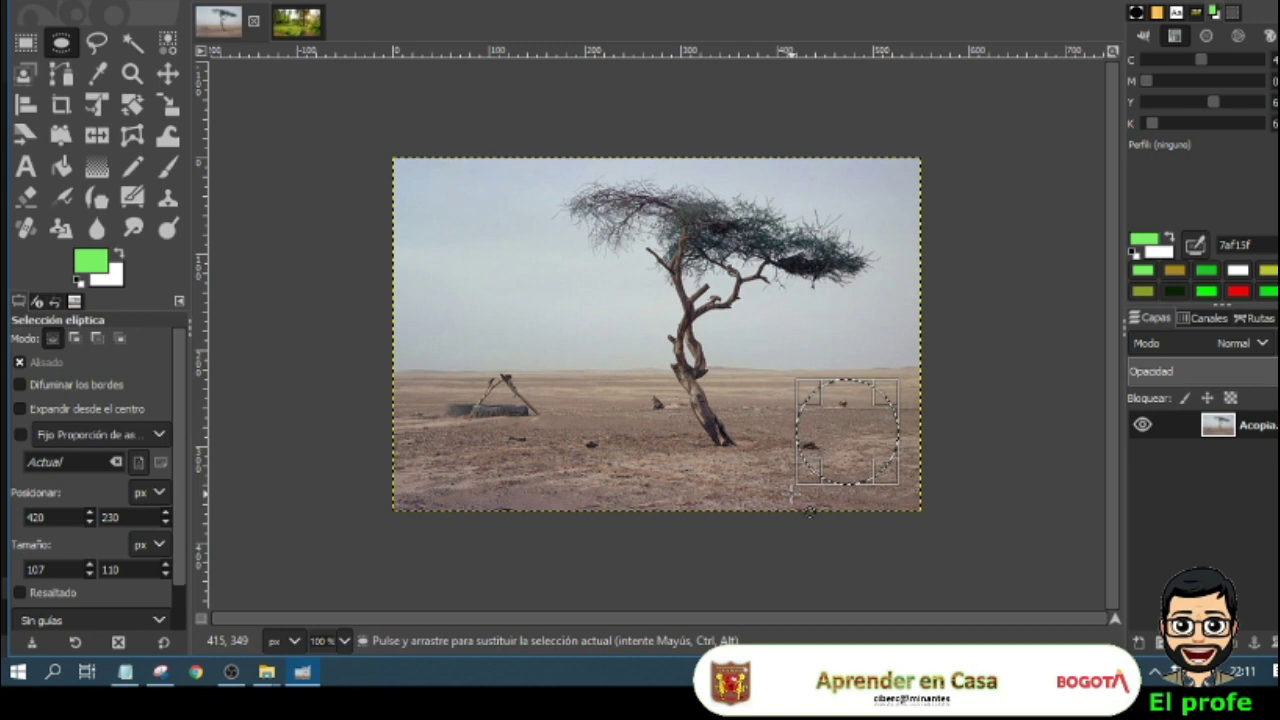
left_click(1017, 481)
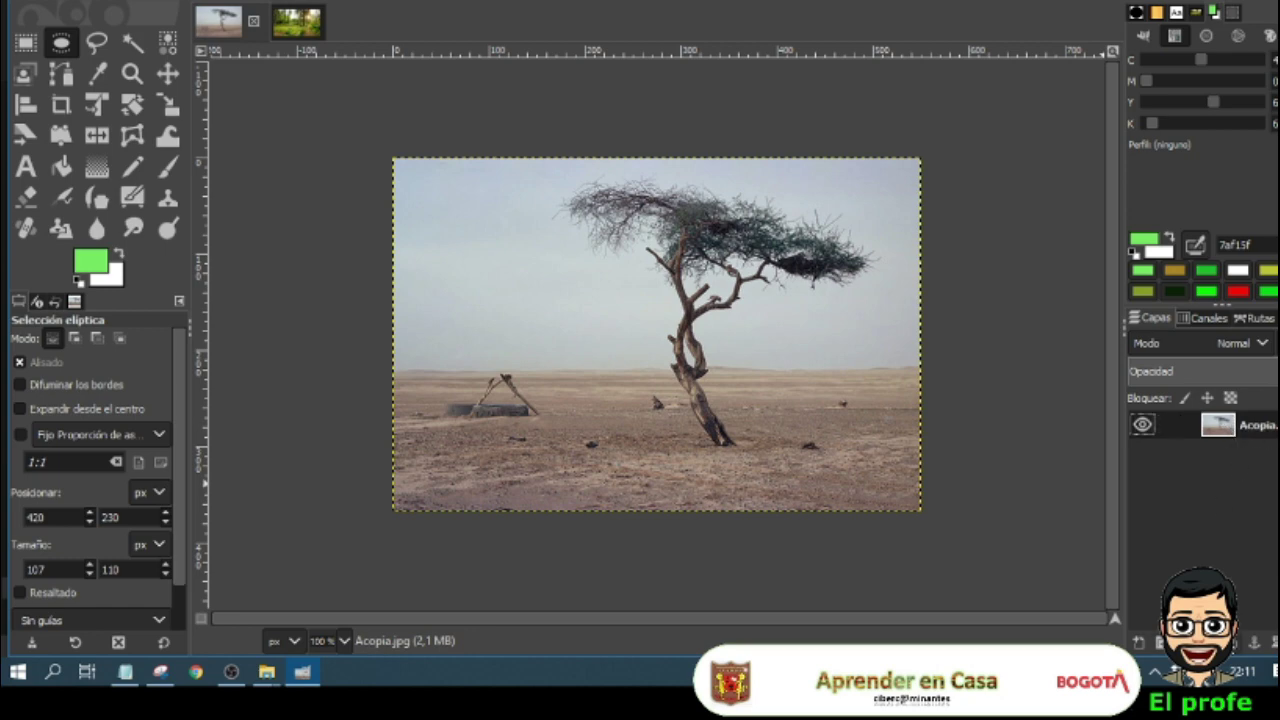
Step: Duplicate the tree image's layer, then hide the original Acopia layer and make it active
key("shift+ctrl+d")
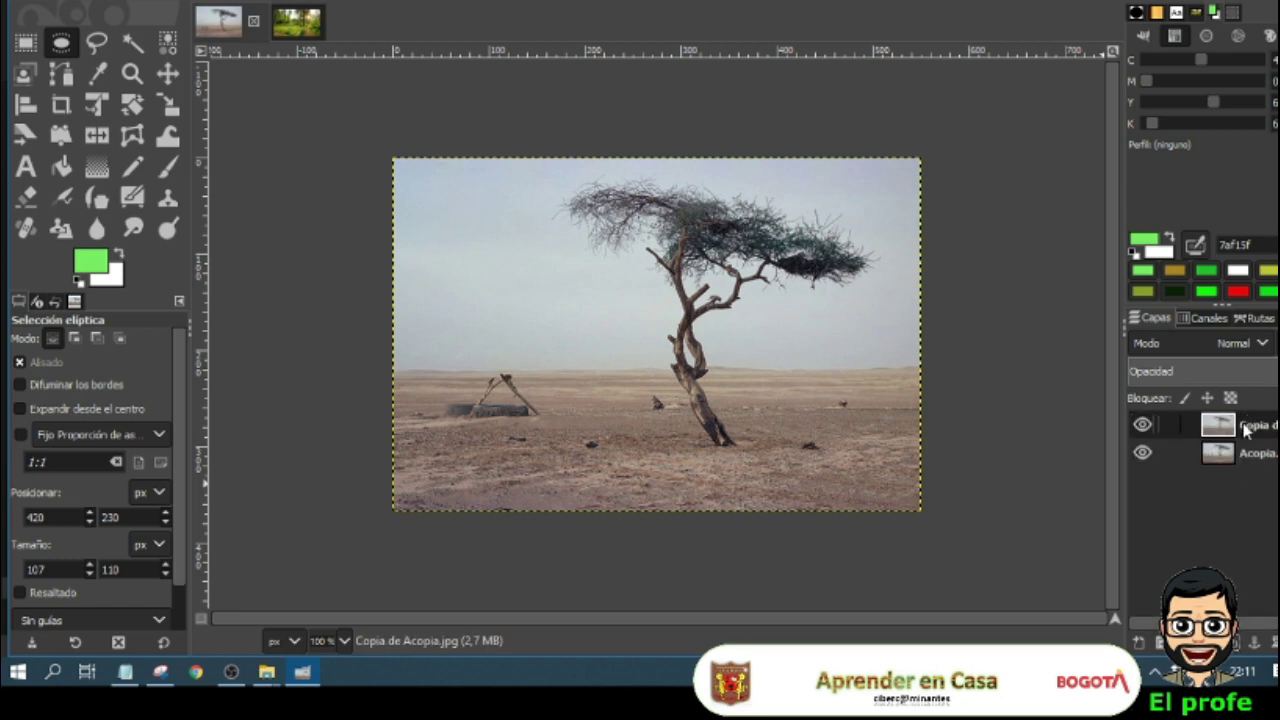
left_click(1268, 458)
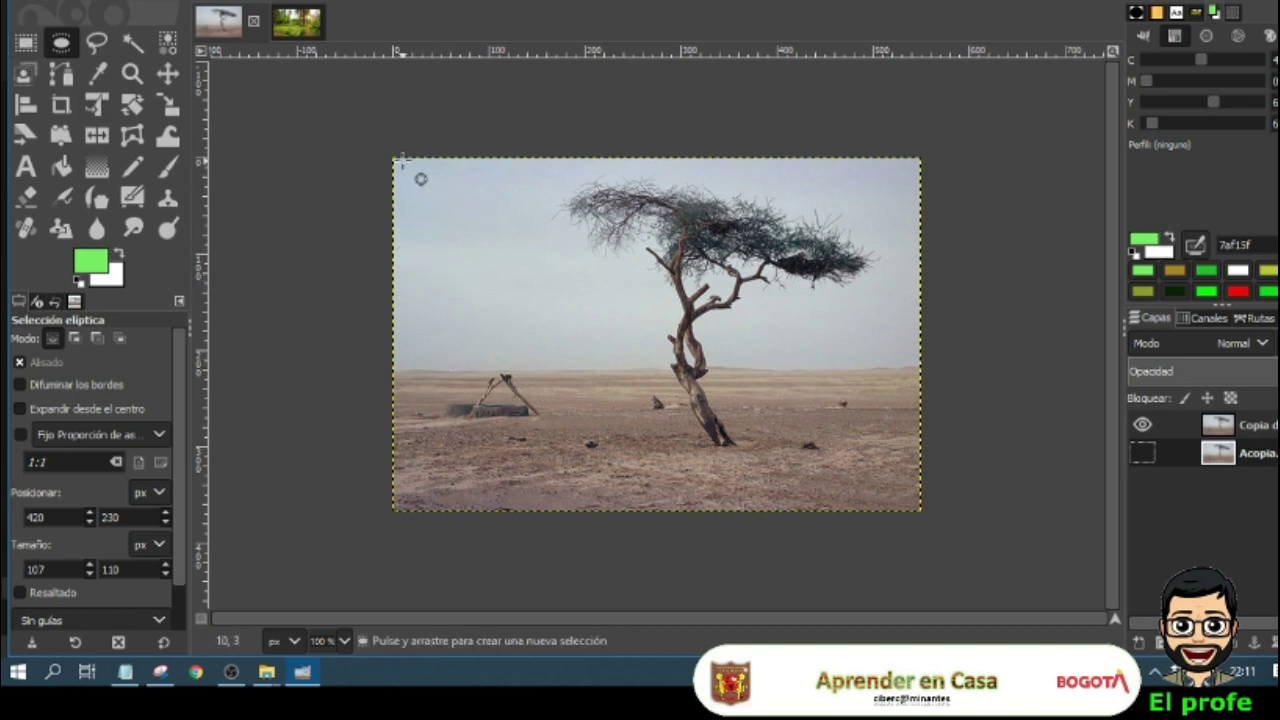
Step: Select an ellipse of about 116 × 212 px in the left sky and subtract a rectangle of about 96 × 145 px from its lower-right part
left_click_drag(404, 161, 515, 368)
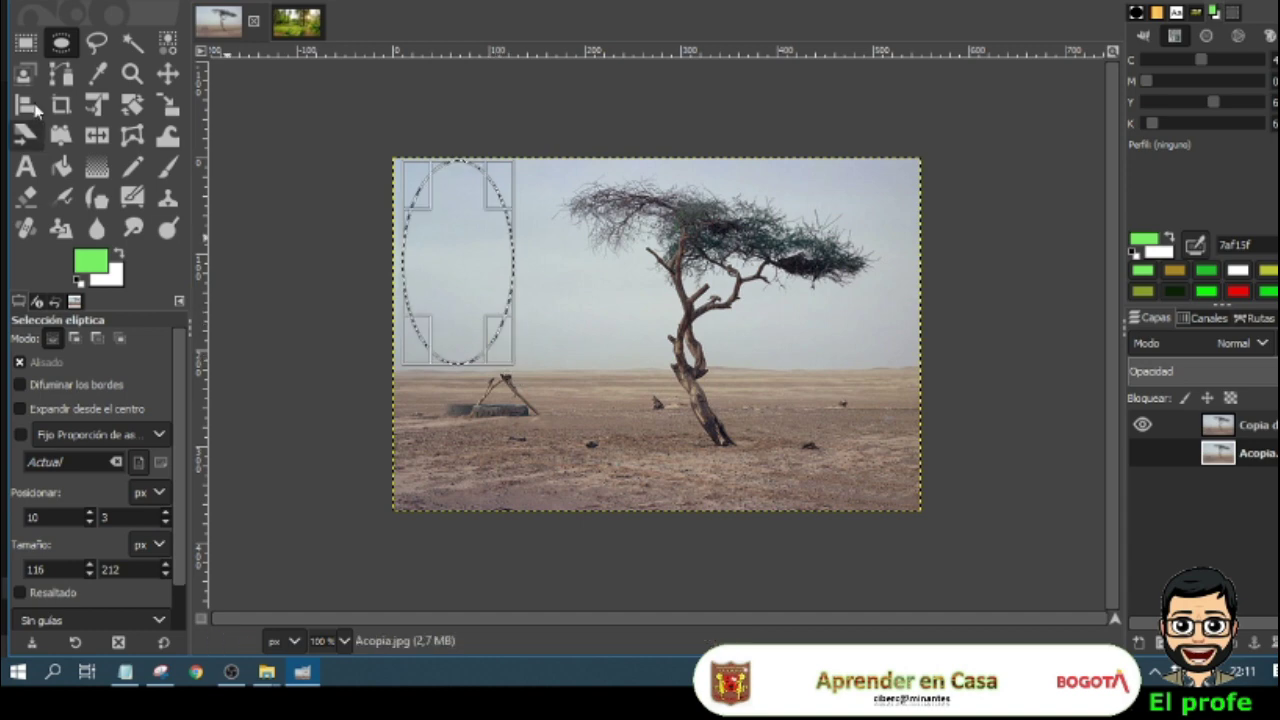
left_click(26, 46)
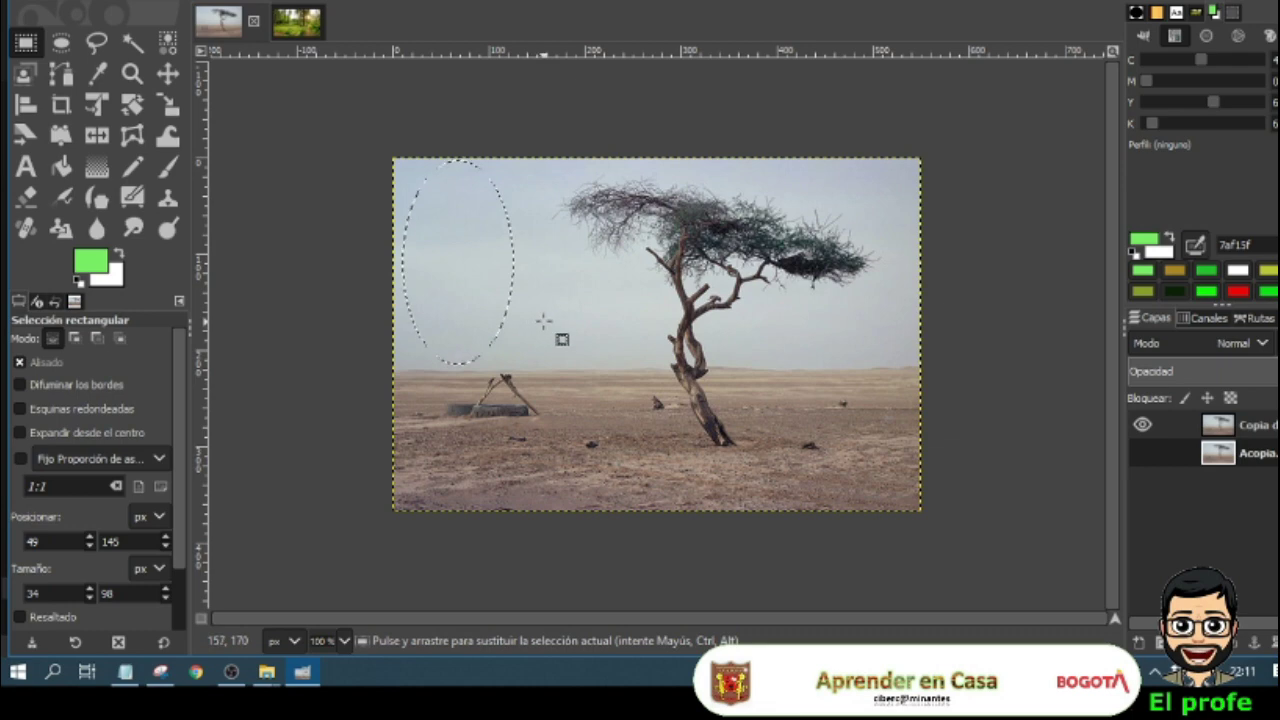
key("ctrl")
left_click_drag(471, 327, 562, 469)
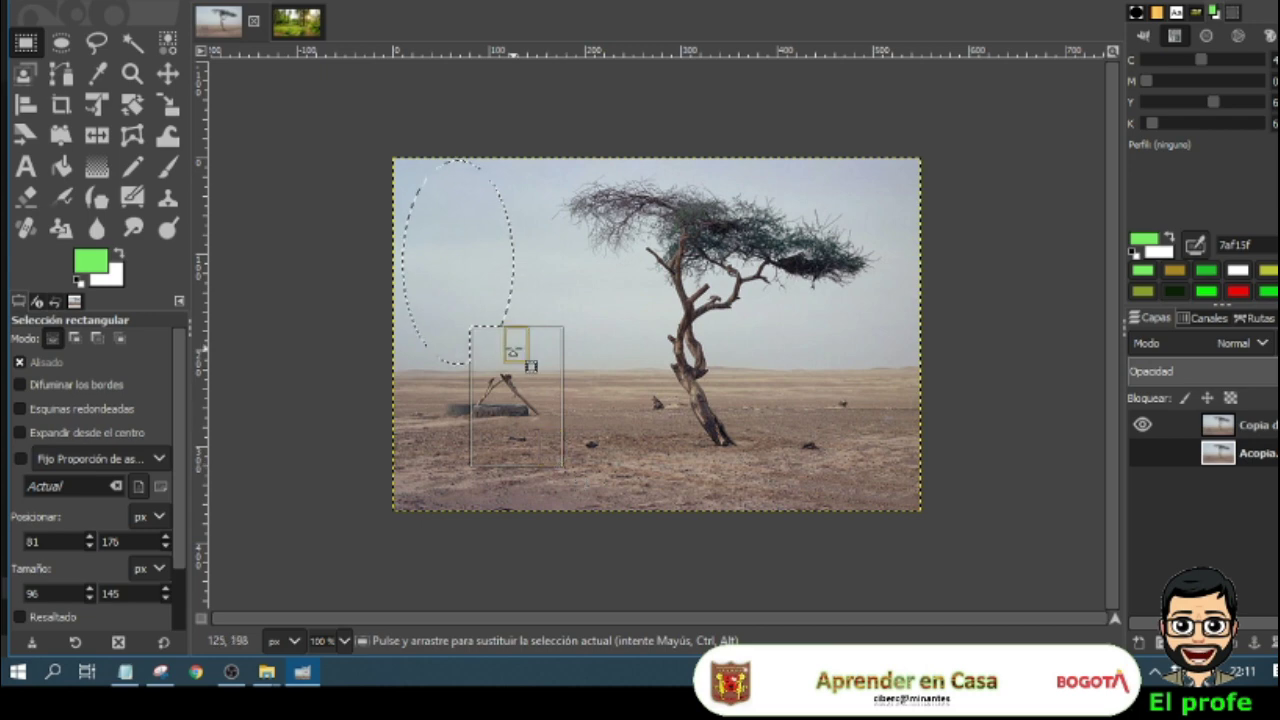
left_click(536, 398)
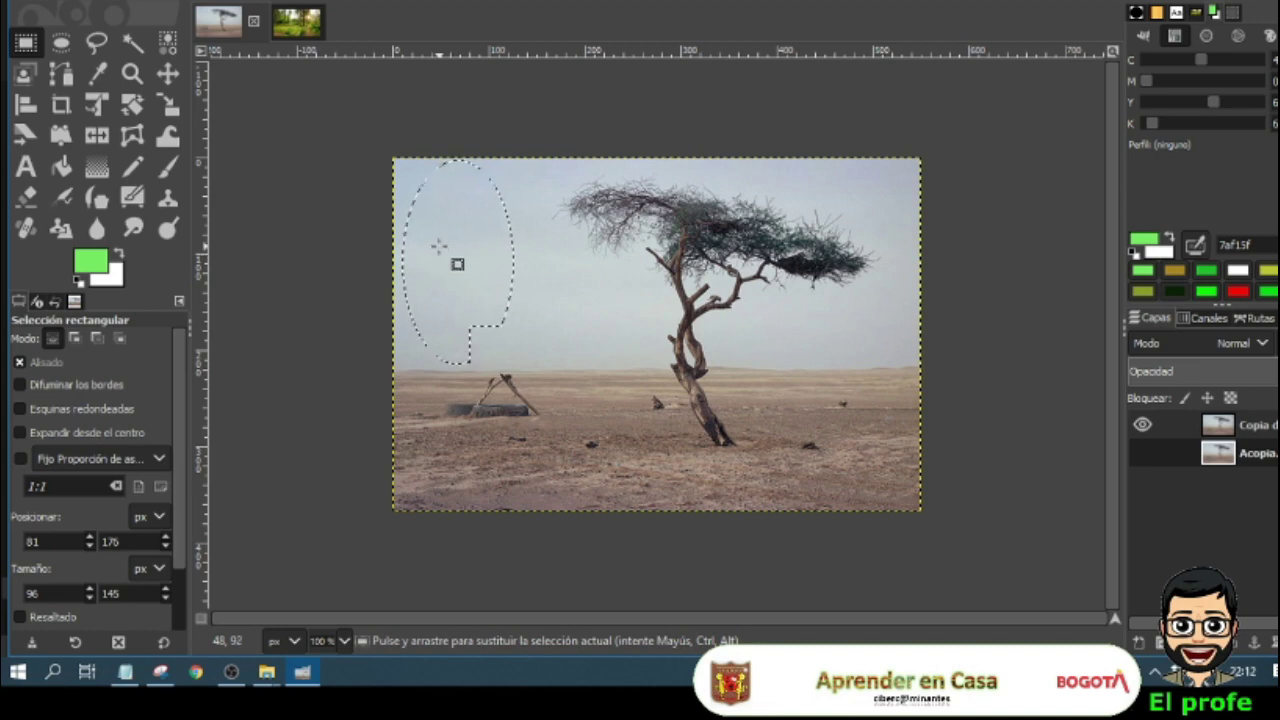
Step: Subtract a rectangle of about 114 × 105 px from the right side of the elliptical selection
left_click_drag(439, 197, 546, 299)
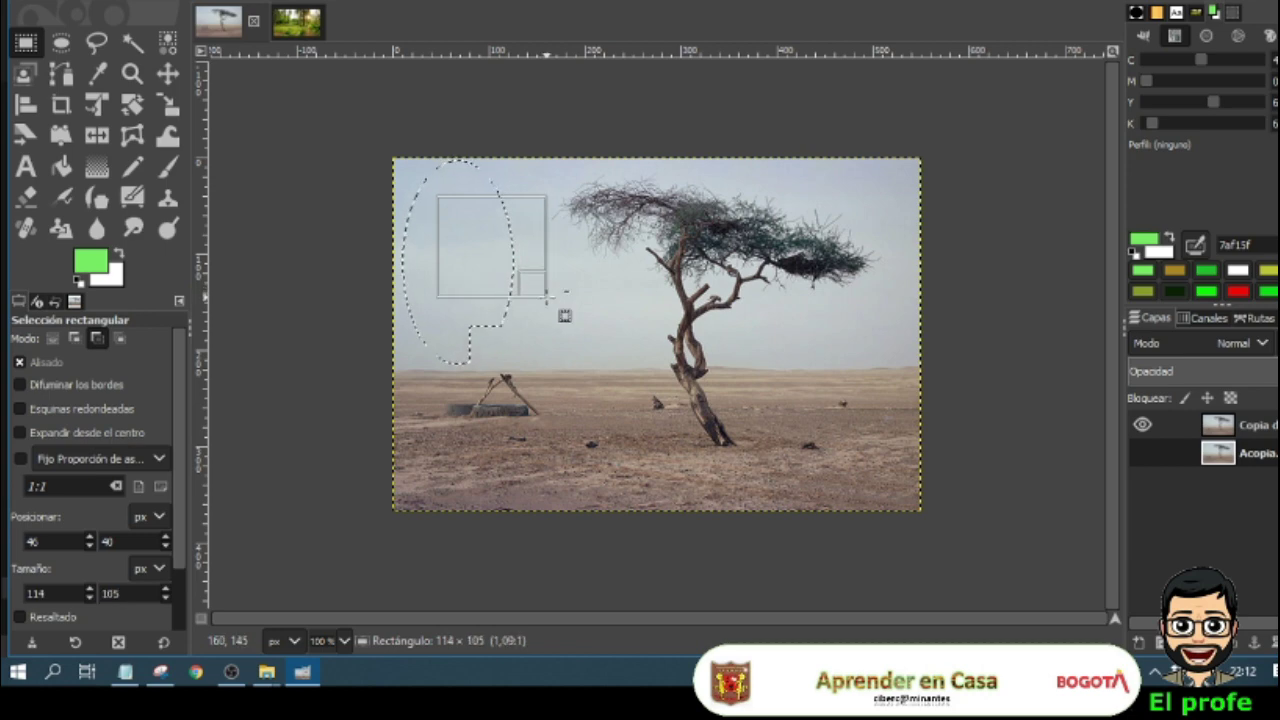
left_click_drag(546, 298, 546, 299)
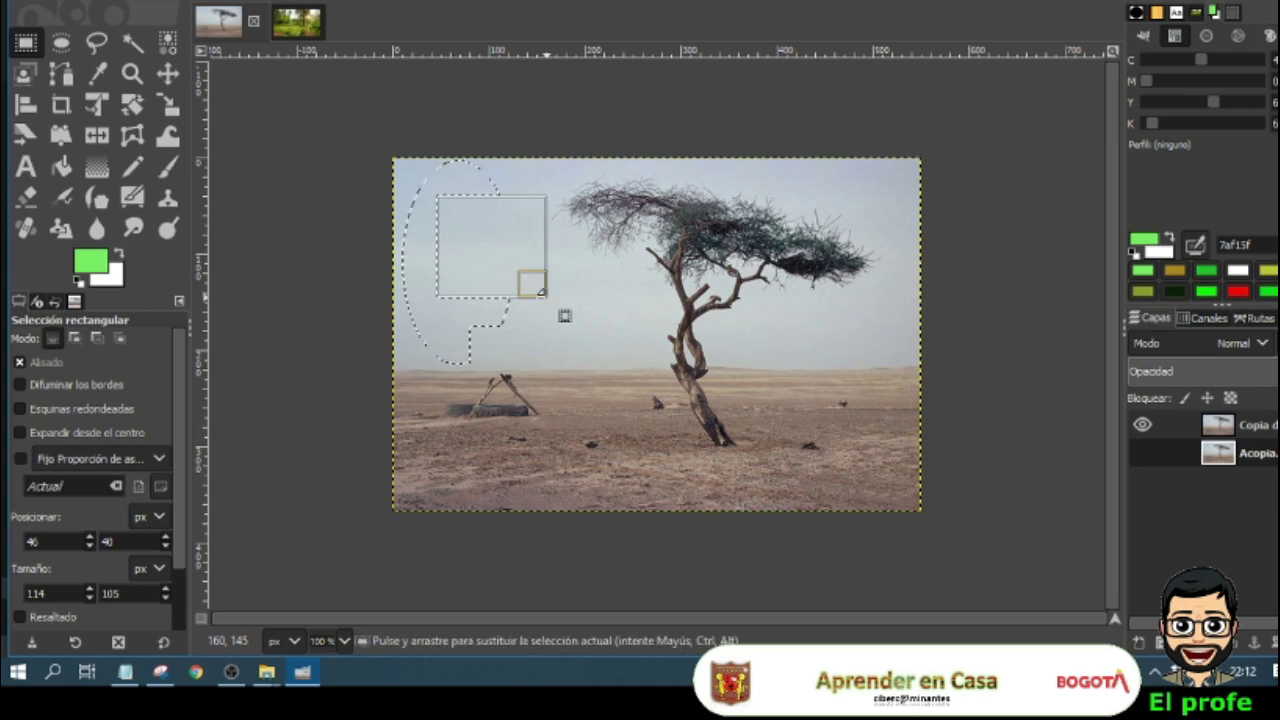
key("Return")
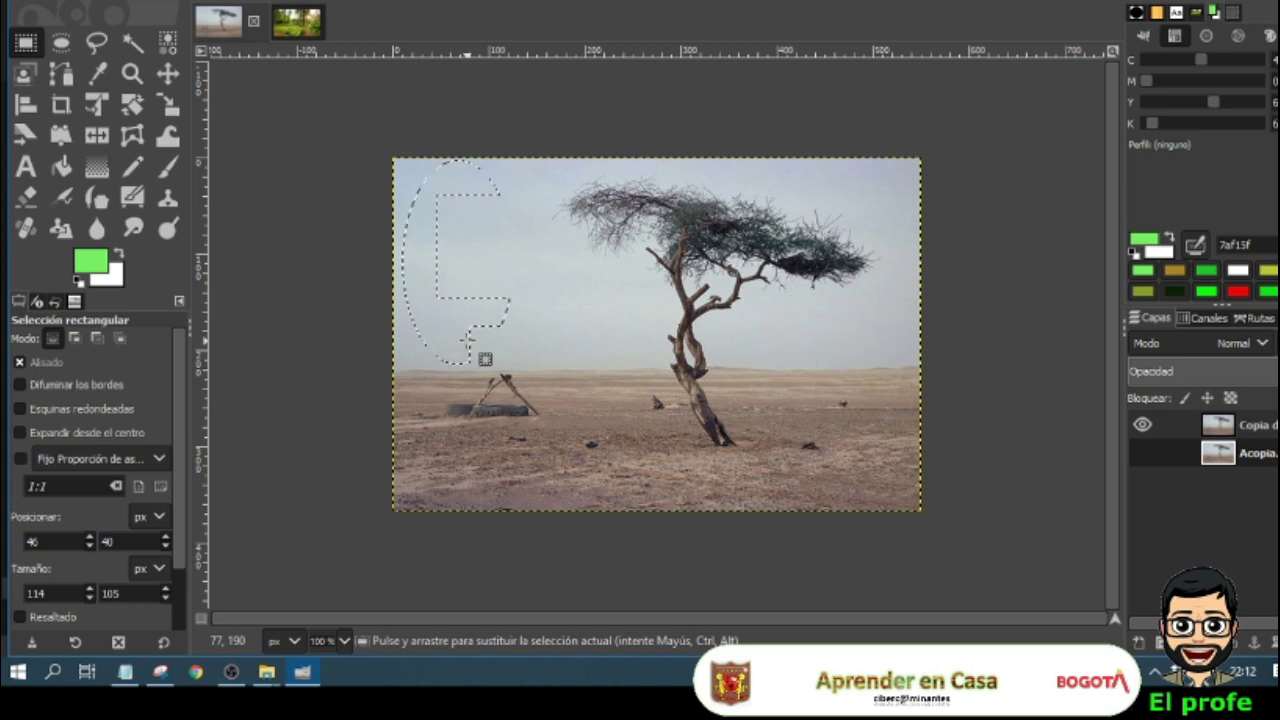
Step: Subtract a freehand area from the lower part of the remaining elliptical selection with the Free Select tool
left_click(96, 42)
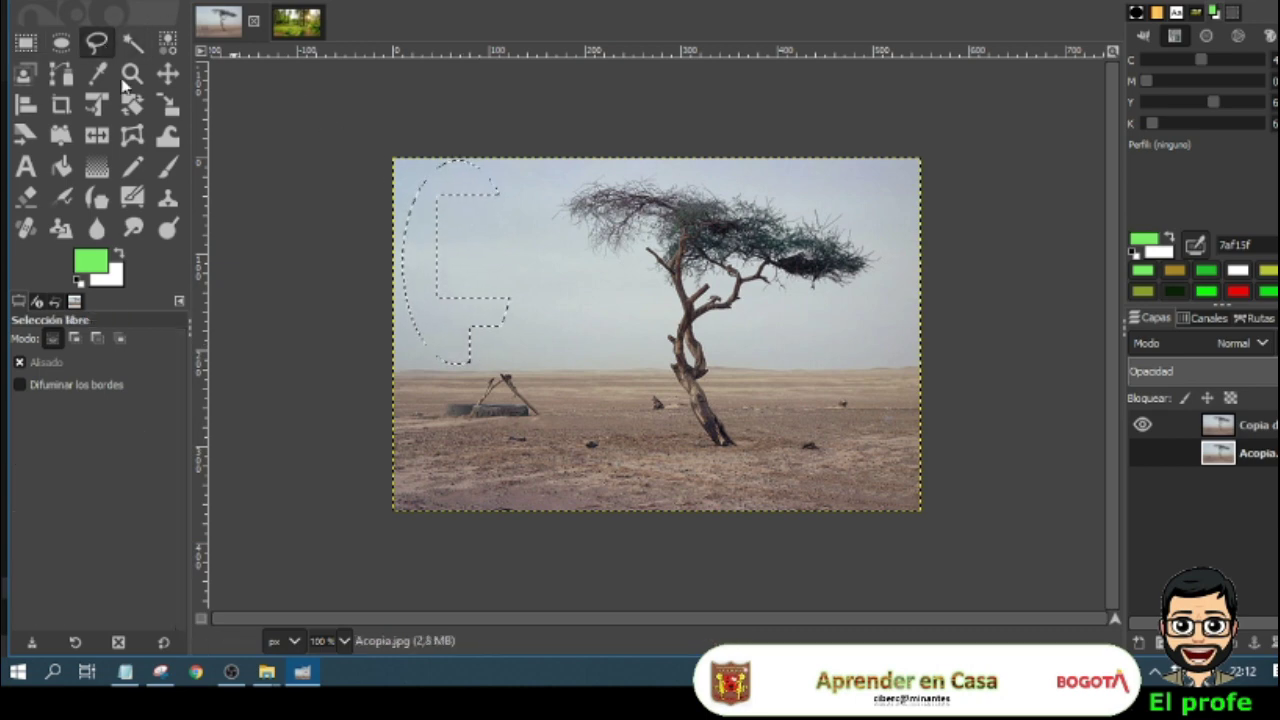
key("ctrl")
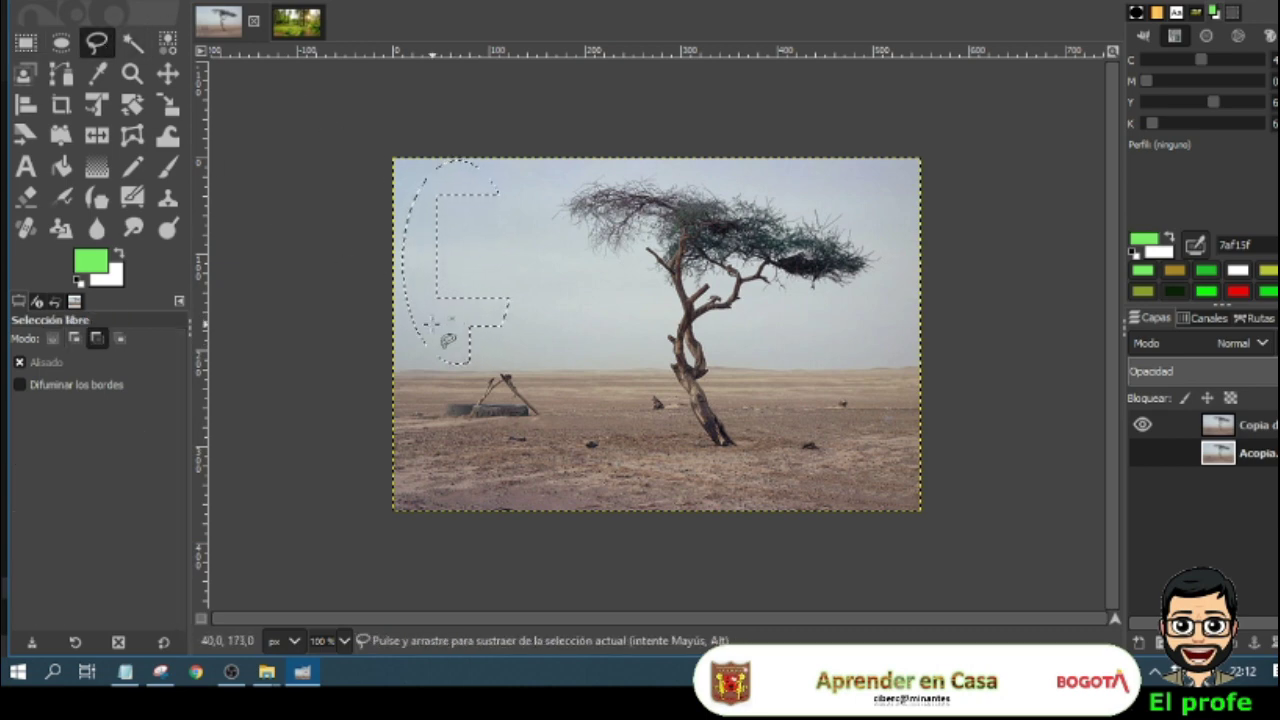
left_click(432, 359, "ctrl")
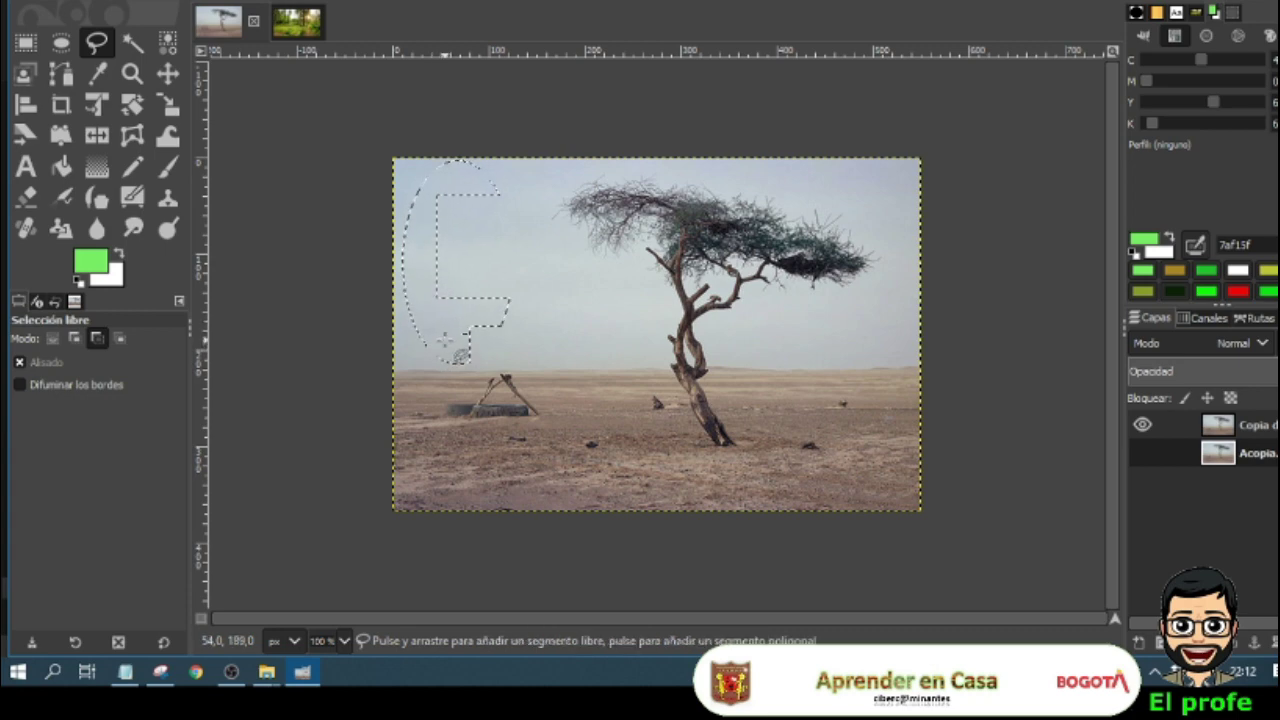
mouse_move(455, 312)
left_mouse_down()
mouse_move(428, 289)
mouse_move(434, 273)
mouse_move(492, 253)
mouse_move(539, 299)
mouse_move(544, 332)
mouse_move(451, 404)
mouse_move(446, 346)
left_mouse_up()
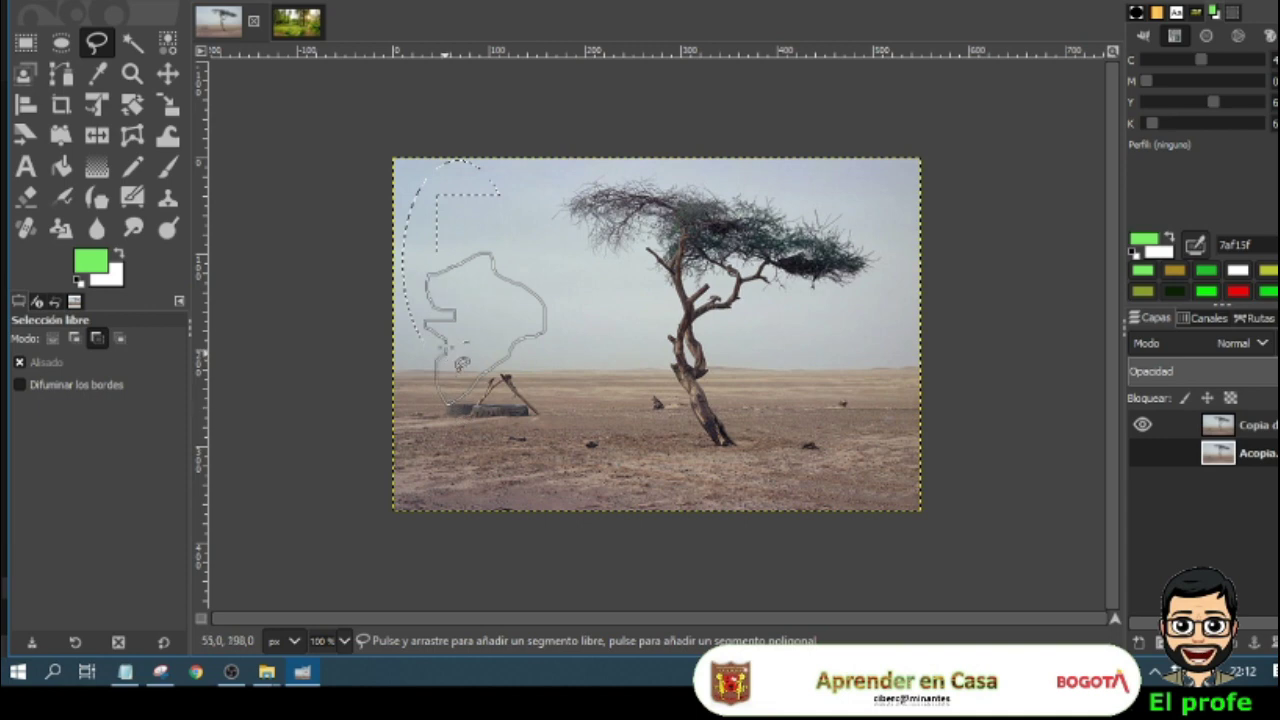
left_click(444, 339)
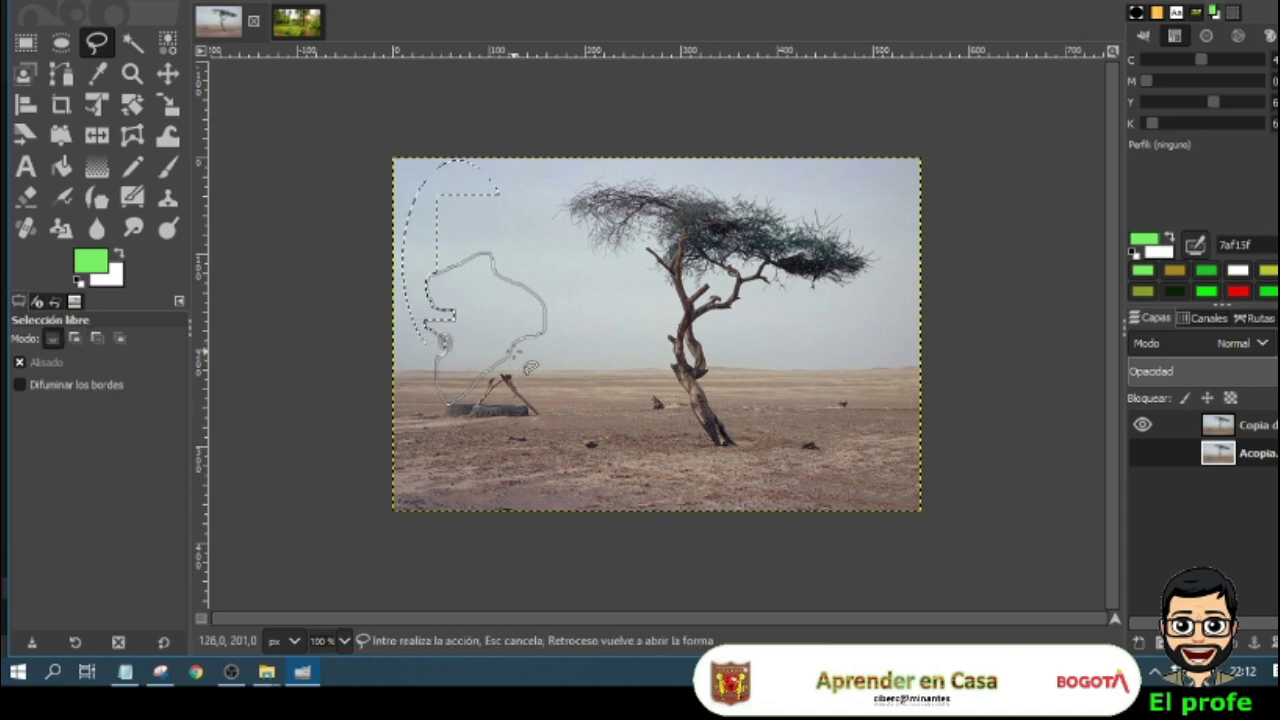
key("Escape")
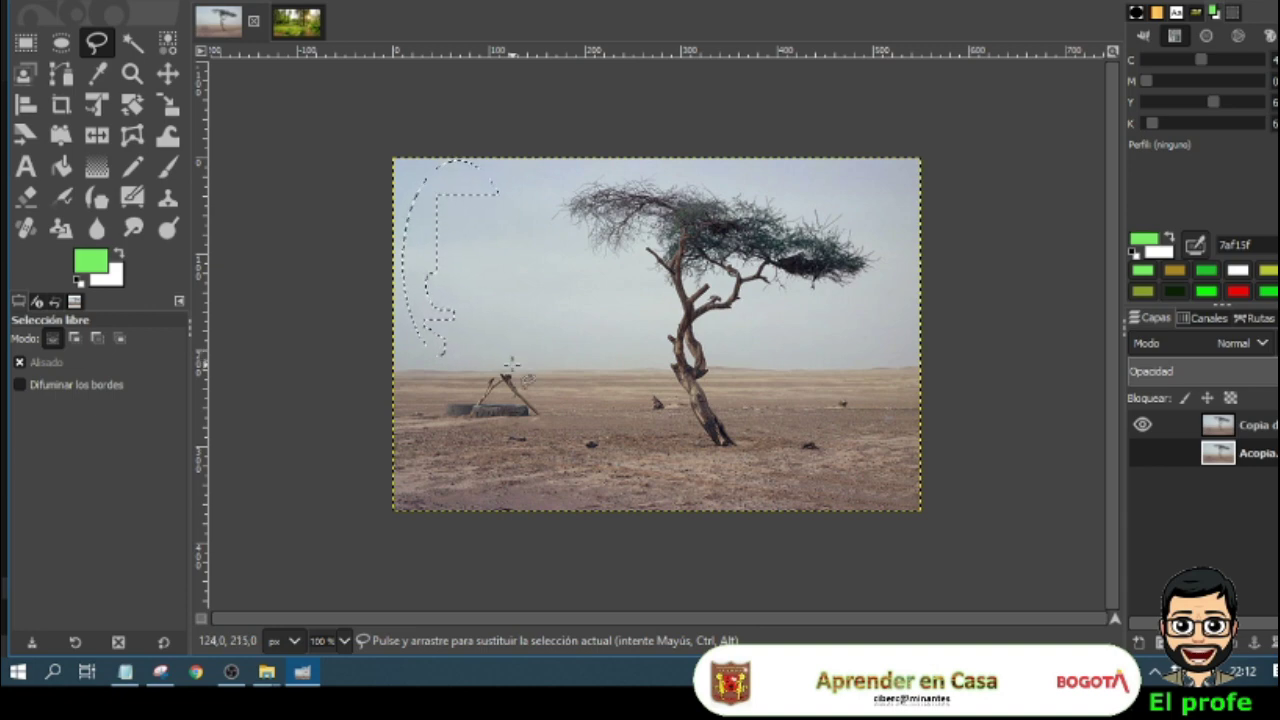
Step: Clear the whole selection and make the duplicated tree layer active
key("shift")
key("ctrl")
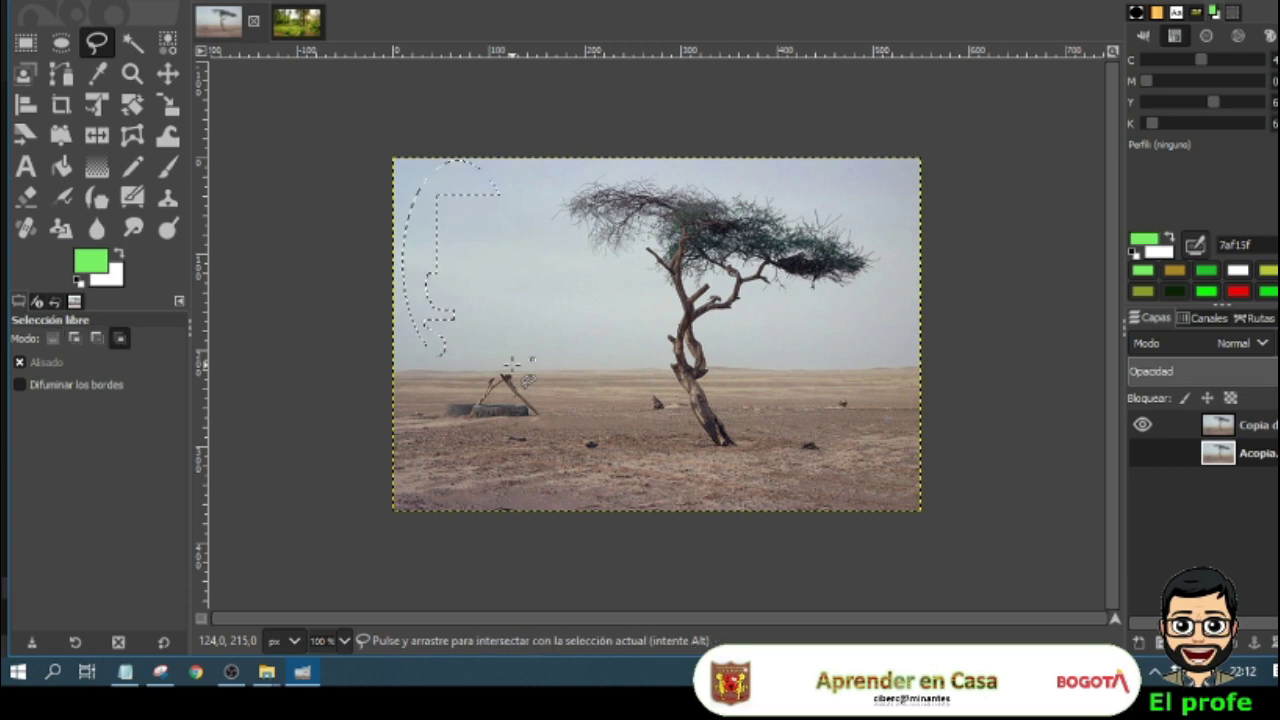
key("ctrl+shift+a")
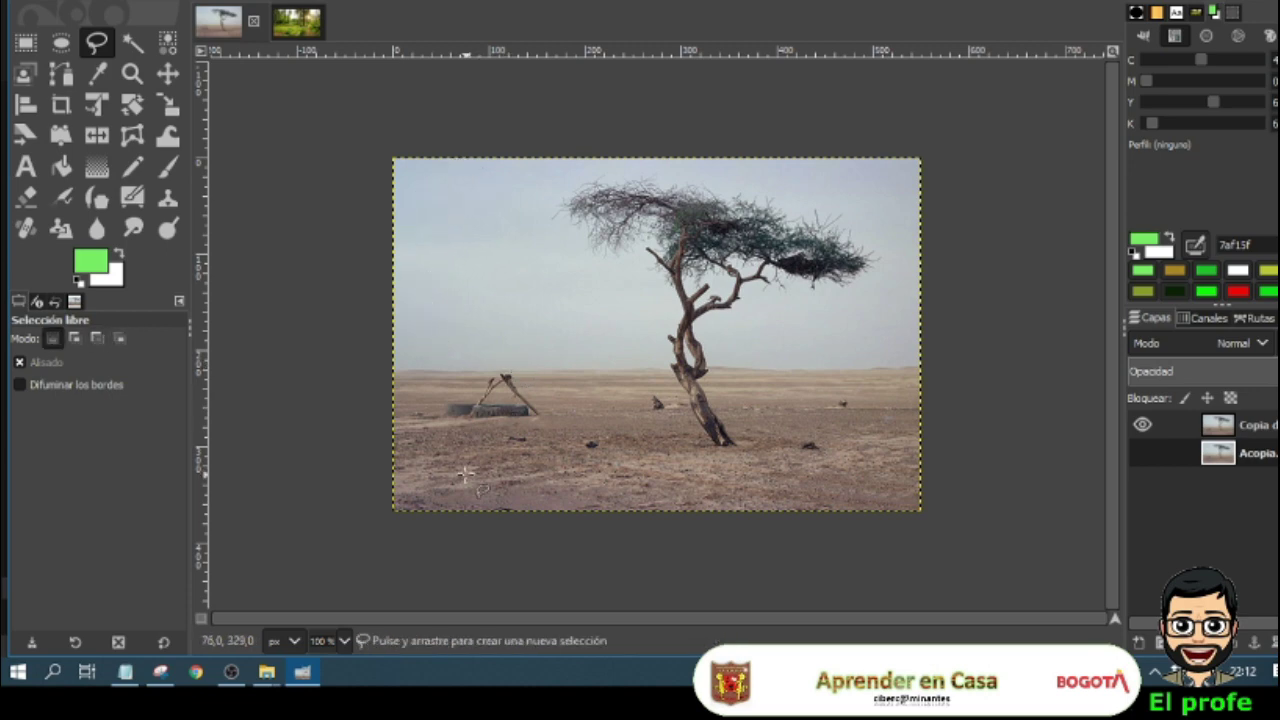
left_click(1222, 430)
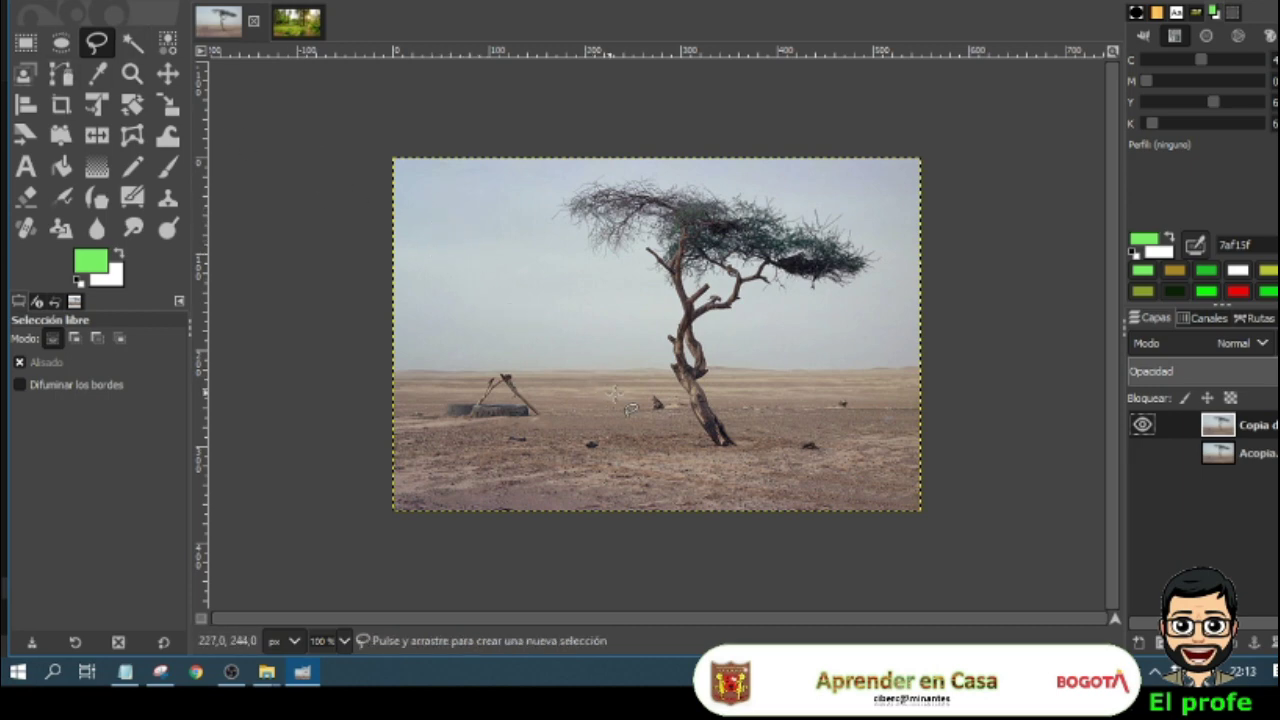
Step: Try deleting the tree inside a freehand outline drawn around canopy and trunk, discarding both the deletion and the selection
mouse_move(654, 384)
left_mouse_down()
mouse_move(596, 309)
mouse_move(553, 187)
mouse_move(697, 176)
mouse_move(880, 211)
mouse_move(837, 302)
mouse_move(749, 312)
mouse_move(733, 345)
mouse_move(739, 473)
mouse_move(704, 468)
mouse_move(651, 380)
left_mouse_up()
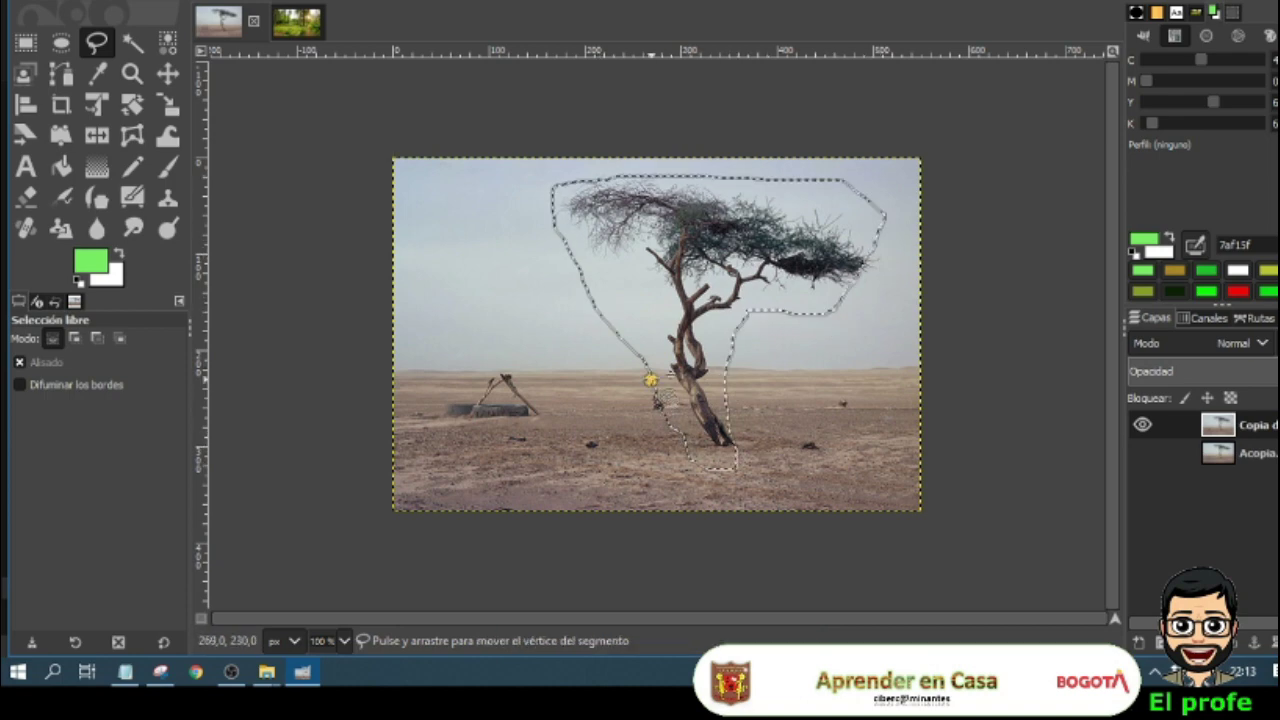
left_click(651, 380)
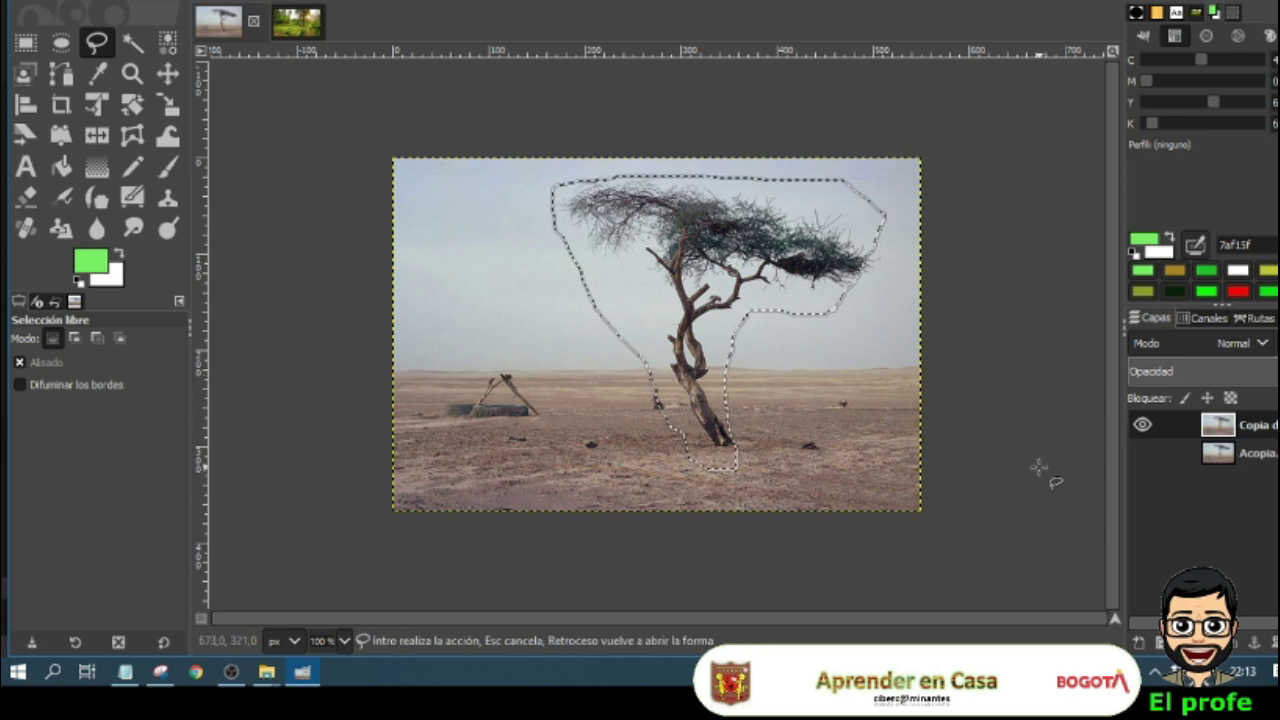
key("Delete")
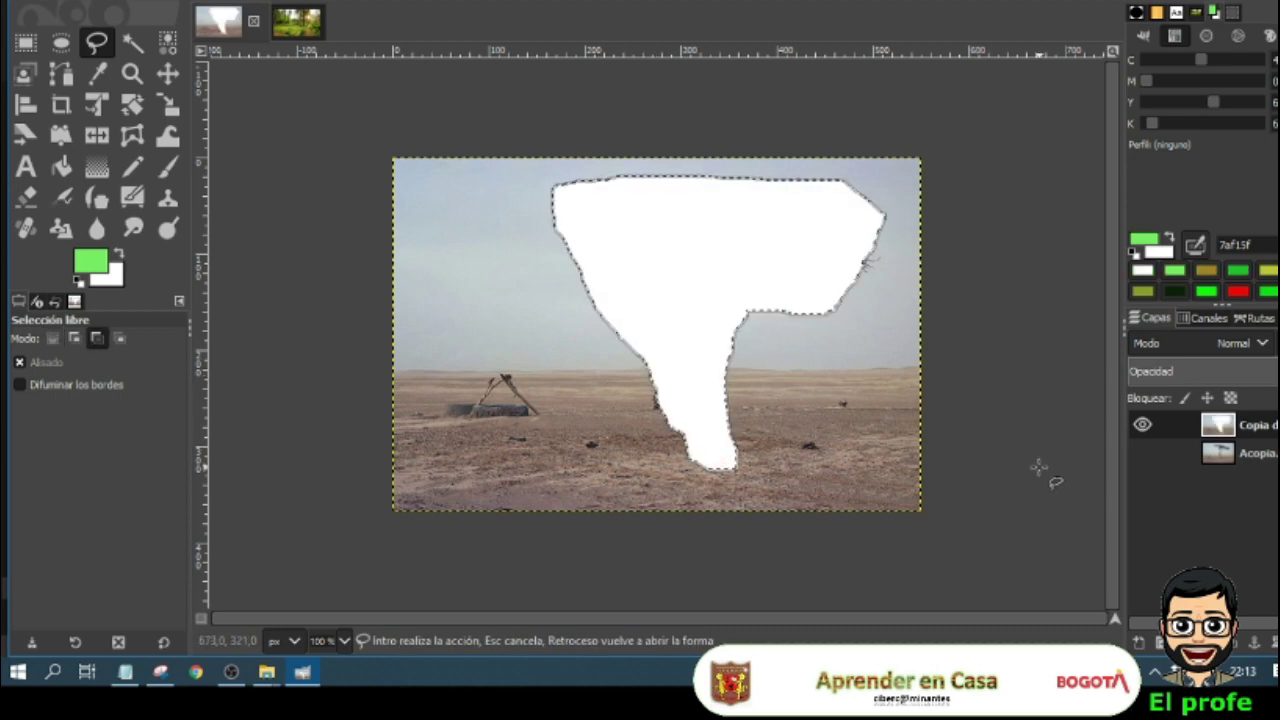
key("ctrl+z")
left_click(596, 443)
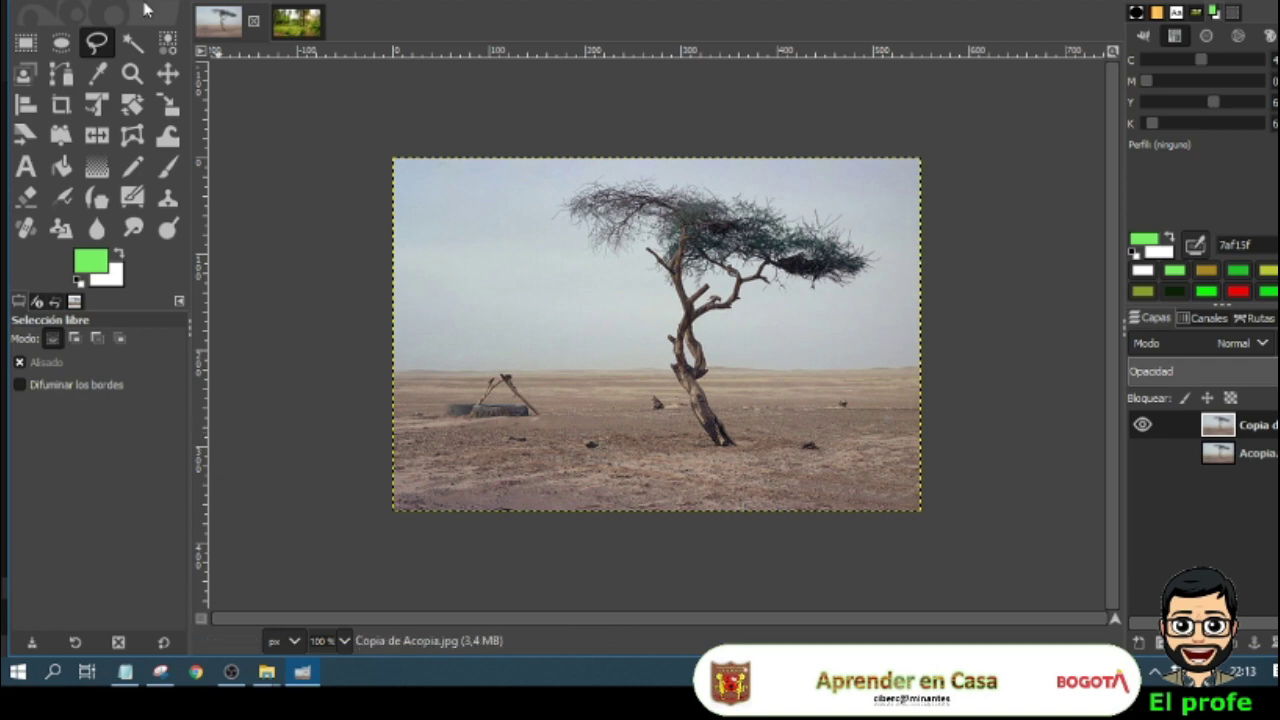
Step: Select the sky with Fuzzy Select at threshold 22.7 and delete it from the duplicate layer
left_click(131, 45)
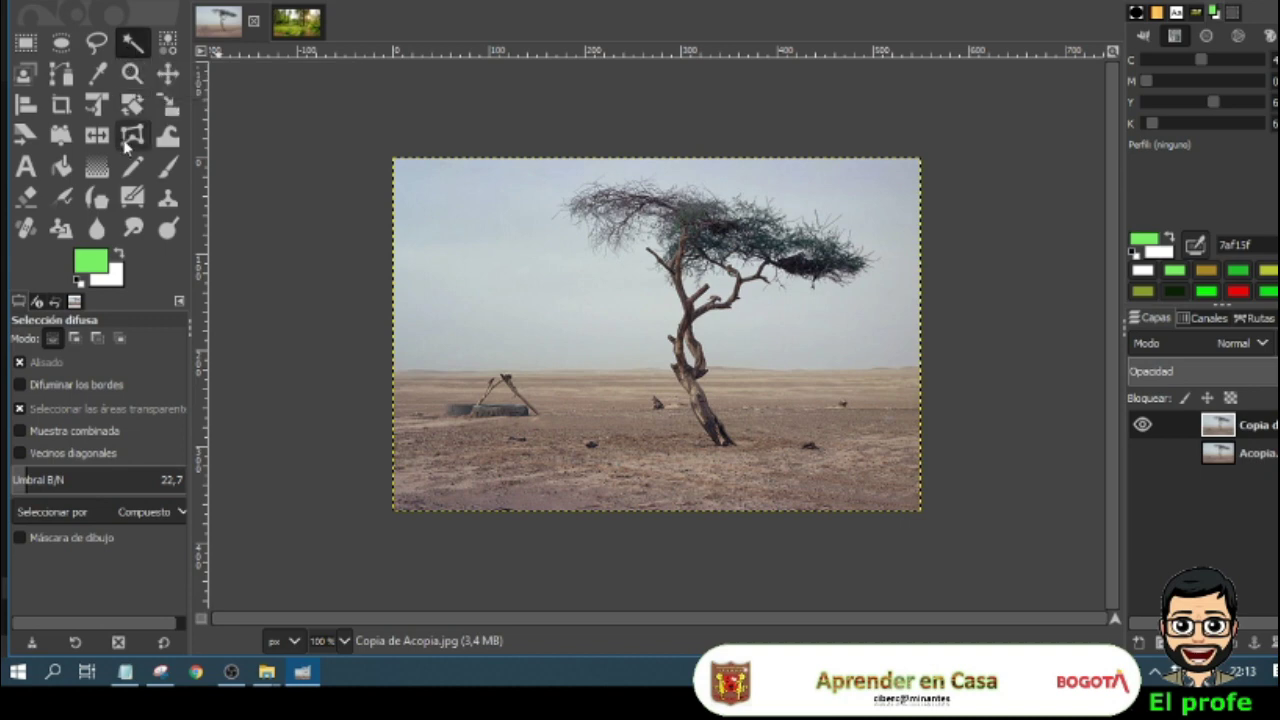
left_click(479, 275)
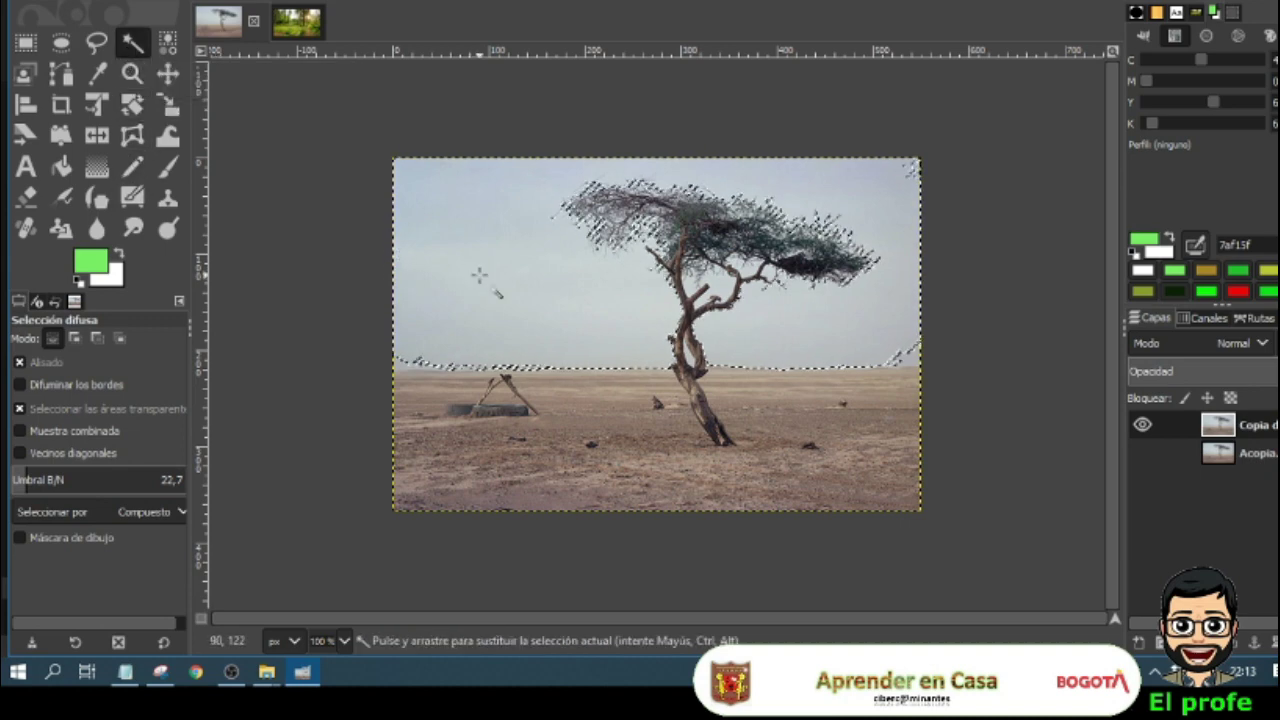
key("Delete")
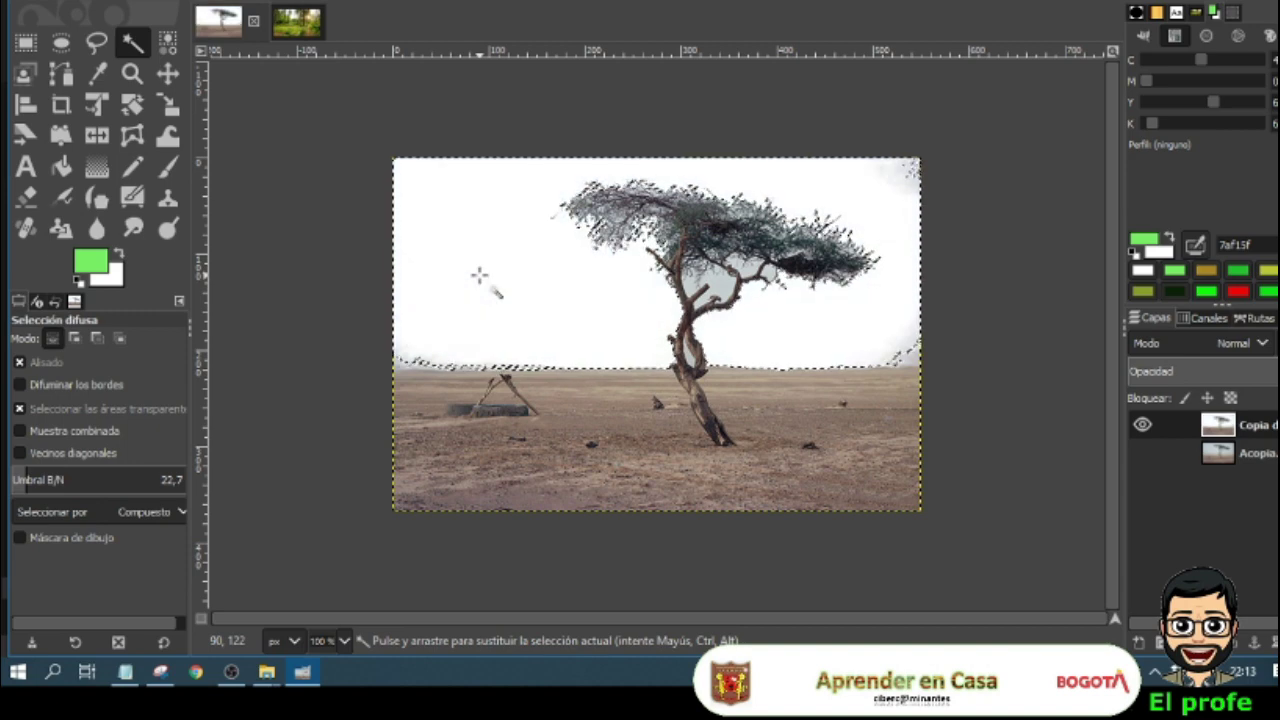
Step: Delete the desert ground using Fuzzy Select, and select a leftover sandy strip beside the trunk
left_click(589, 406)
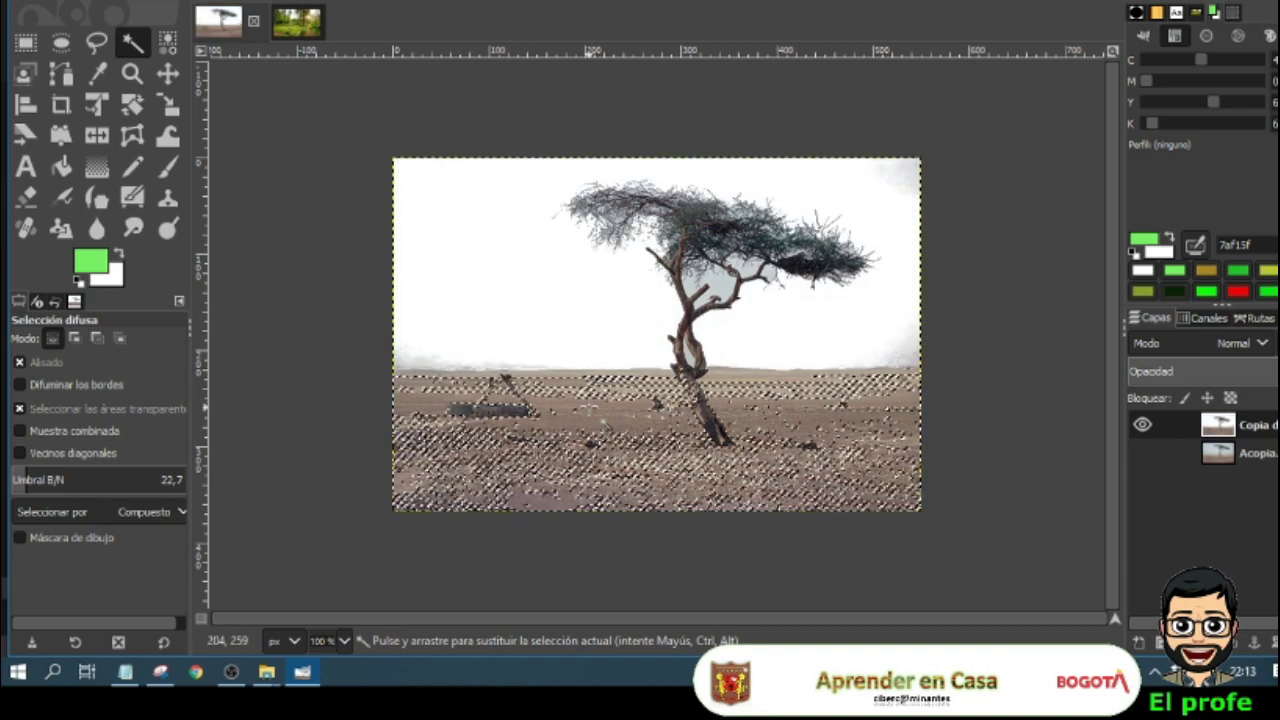
key("Delete")
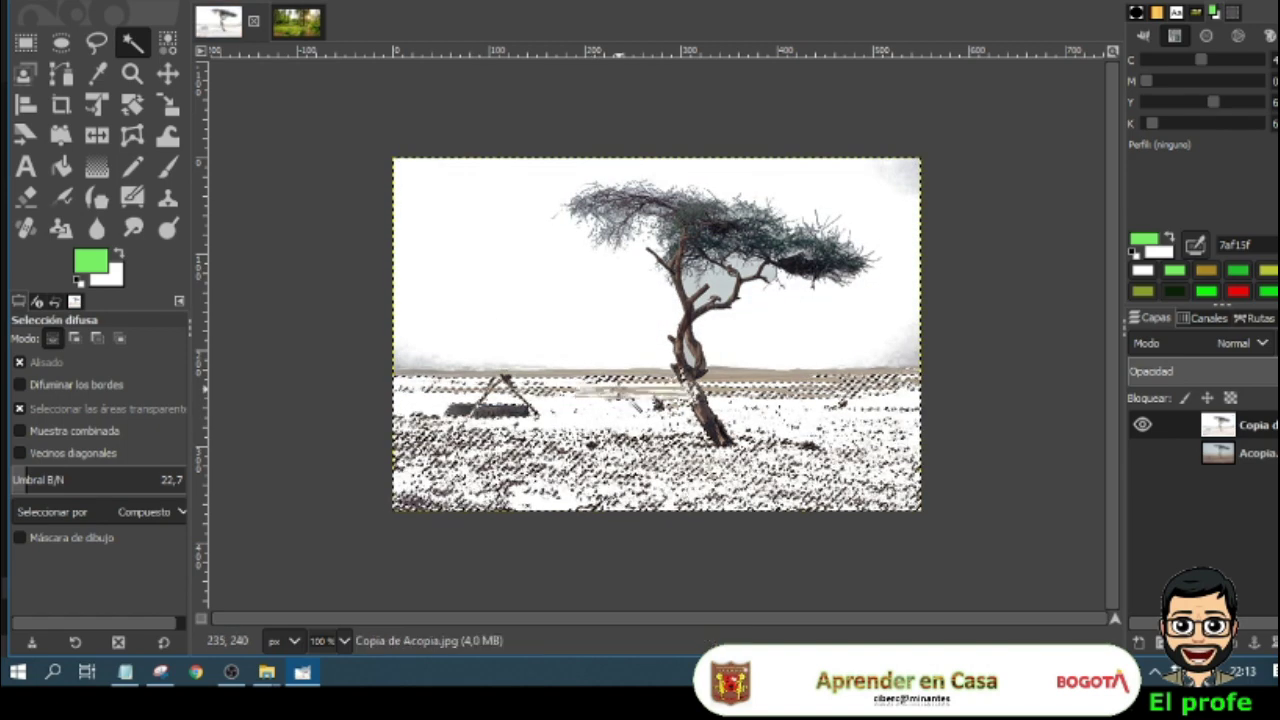
left_click(628, 392)
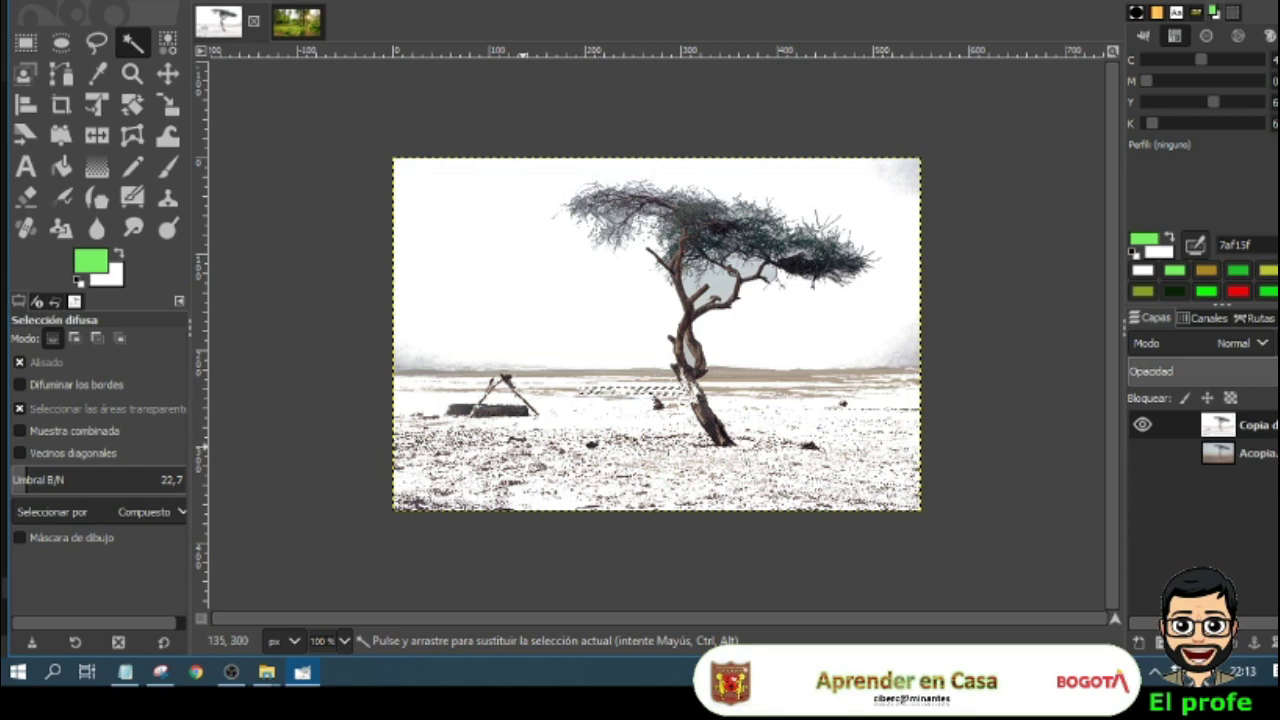
Step: Undo the strip selection and the ground deletion, and clear the ground selection
key("ctrl+z")
key("ctrl+z")
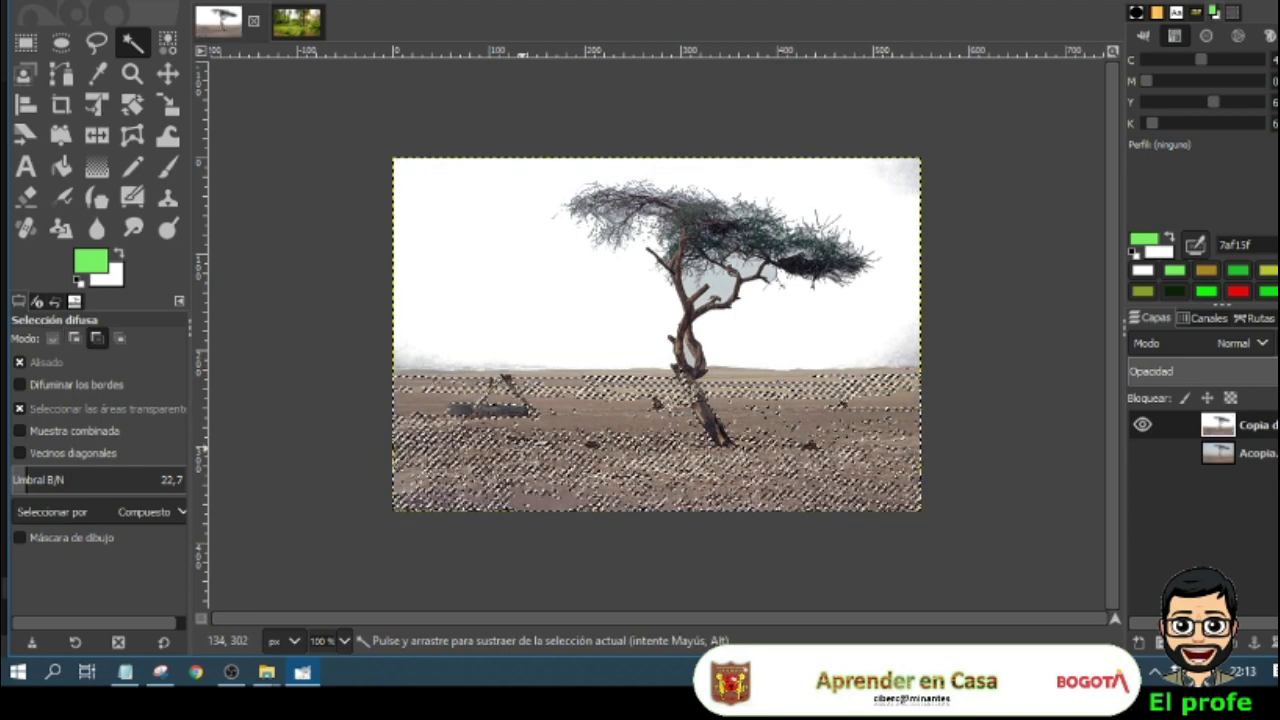
left_click(487, 463, "ctrl")
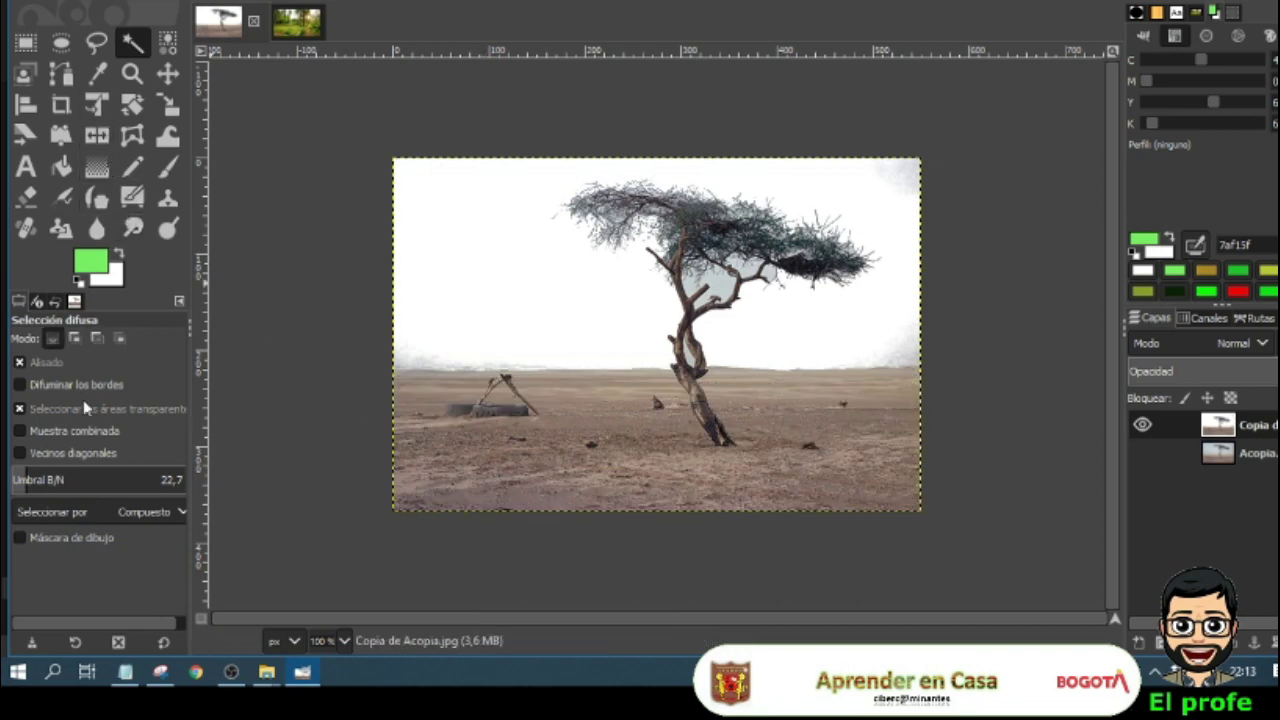
Step: Set the Fuzzy Select threshold to 39.7, select the ground with it and delete the selected area
left_click(30, 483)
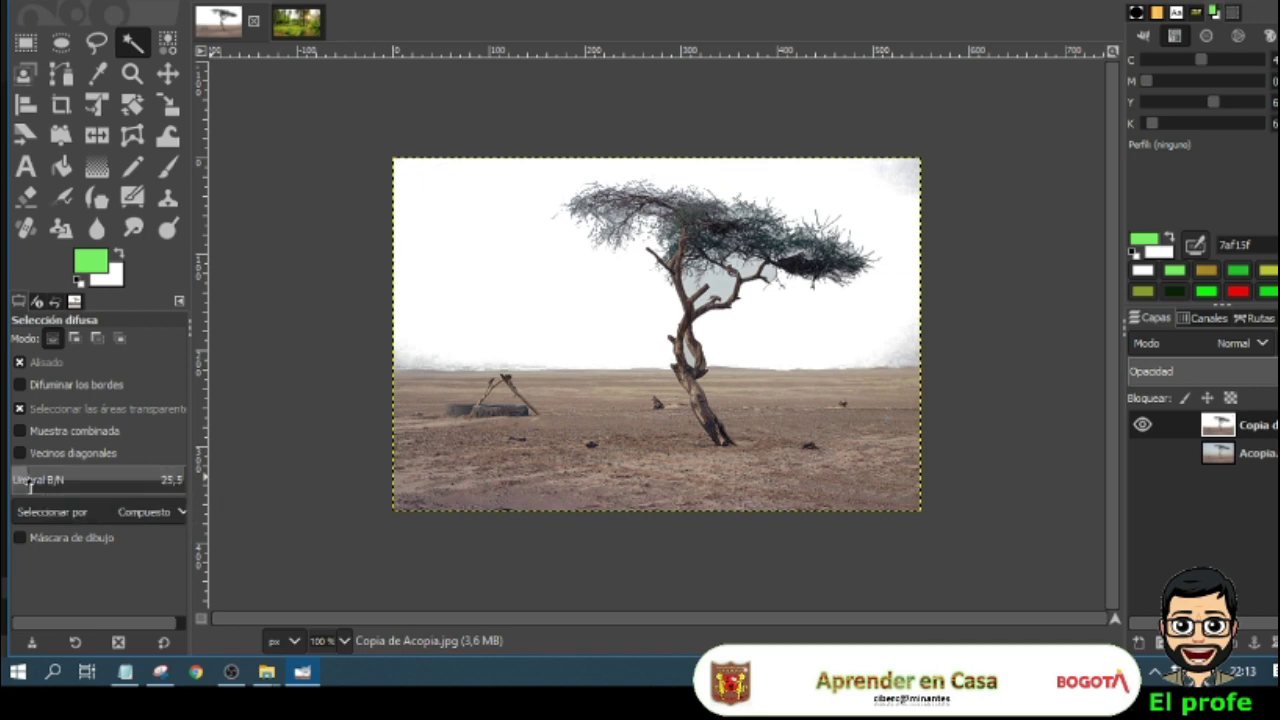
left_click_drag(30, 483, 39, 483)
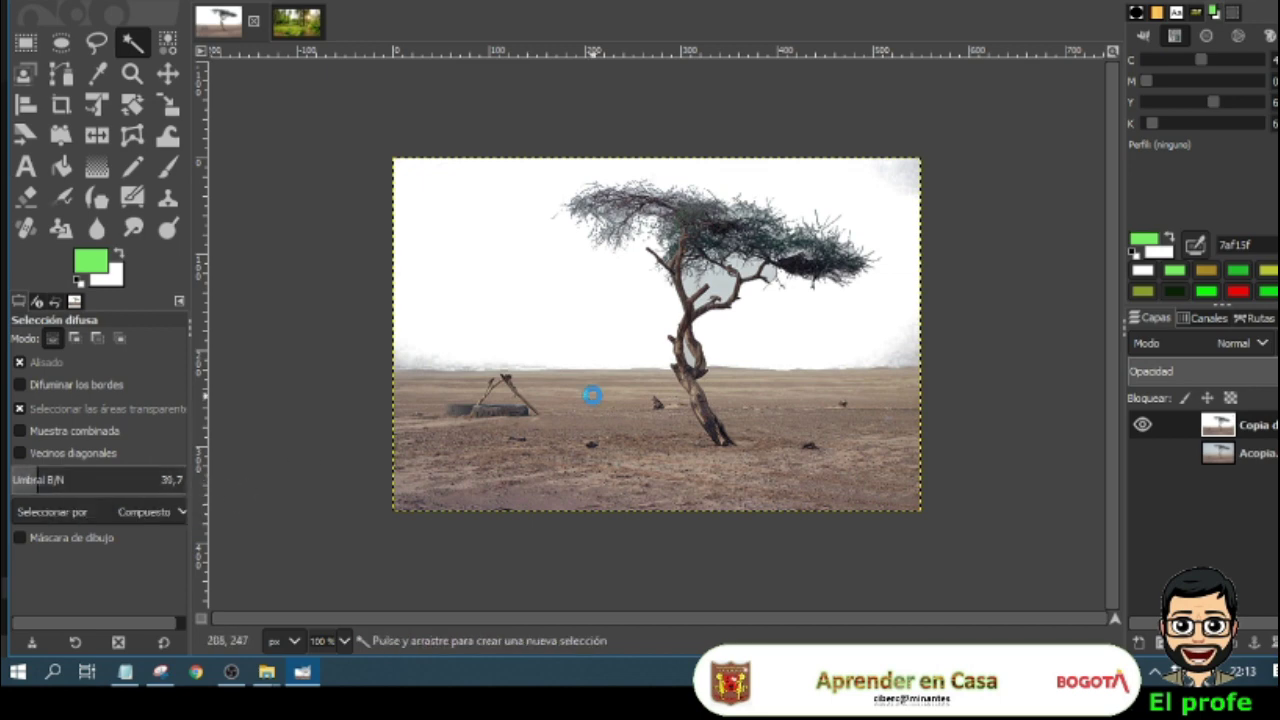
left_click(592, 395)
key("Delete")
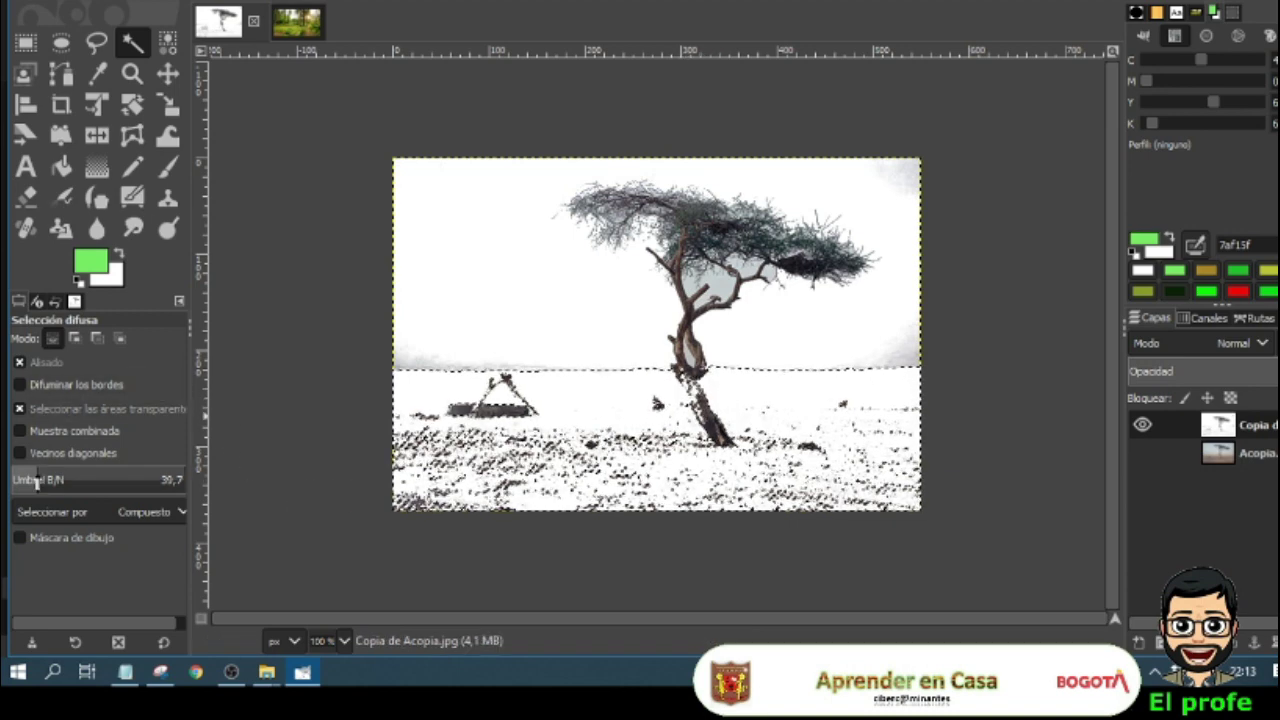
Step: Clear the selection, and undo back to before the ground was deleted
key("ctrl+shift+a")
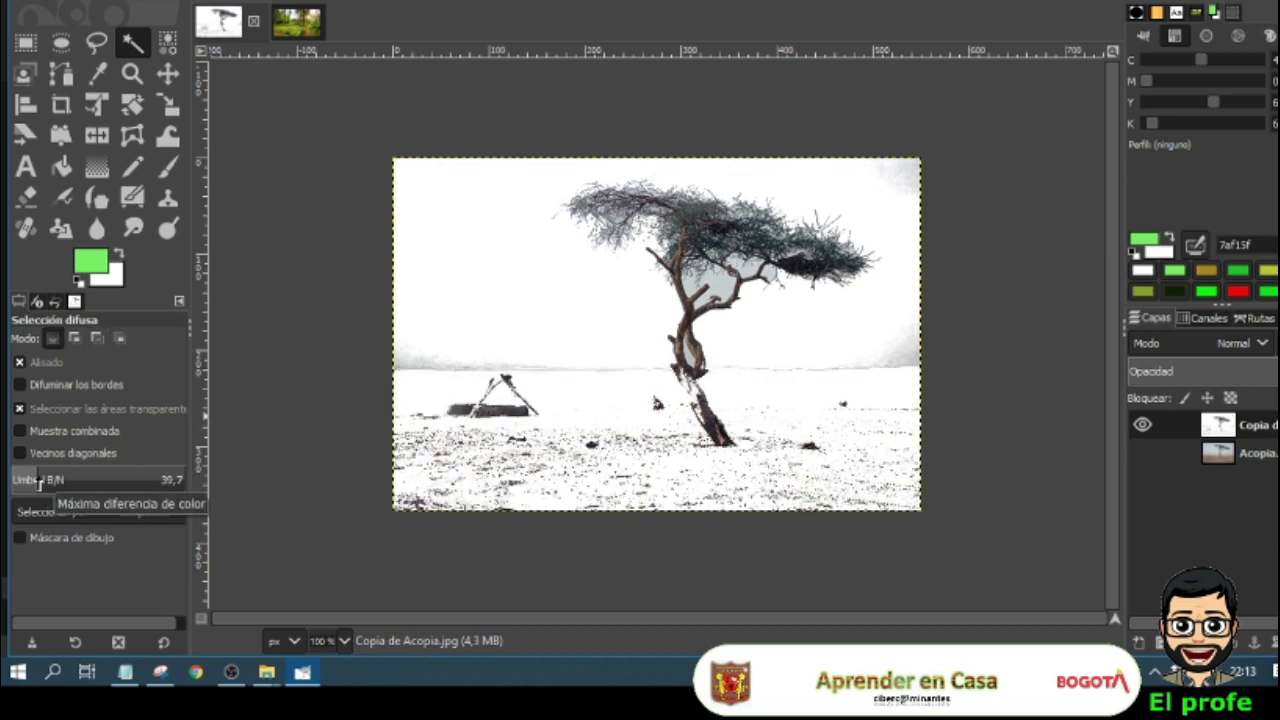
key("ctrl")
key("ctrl+z")
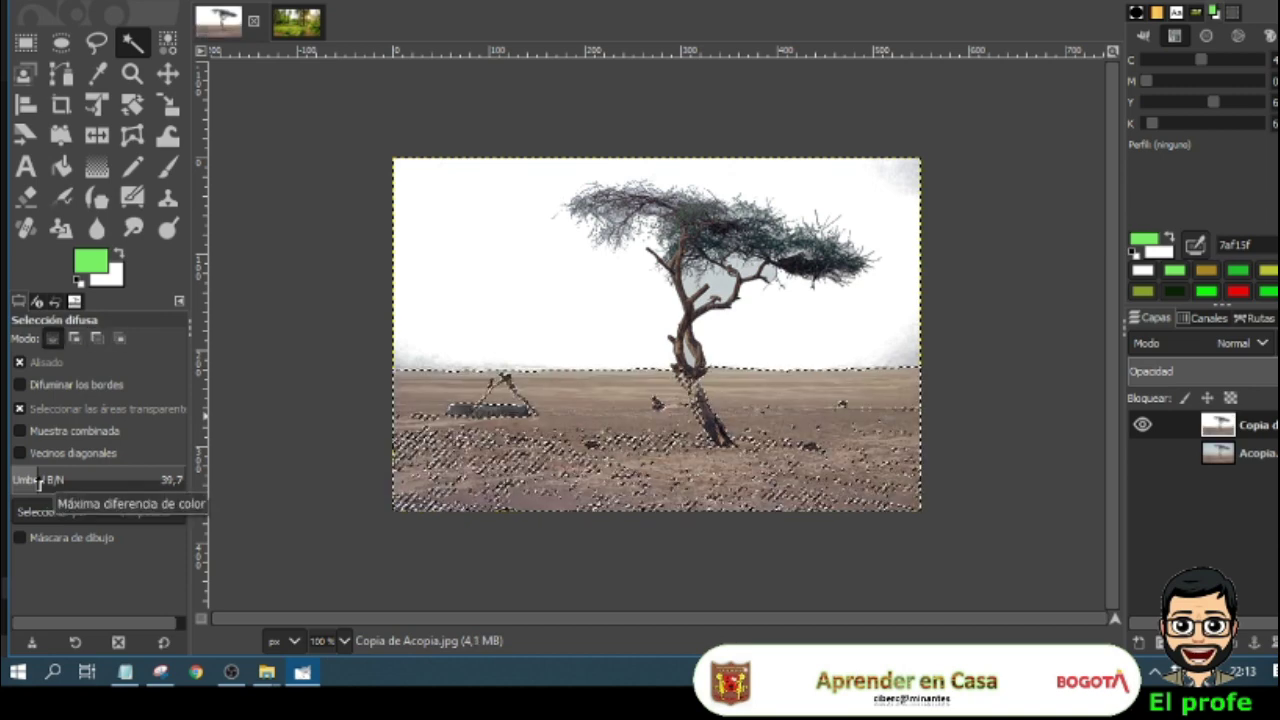
Step: Undo back to before the sky deletion and fuzzy-select the ground beside the trunk at threshold 26.9
left_click_drag(33, 483, 28, 490)
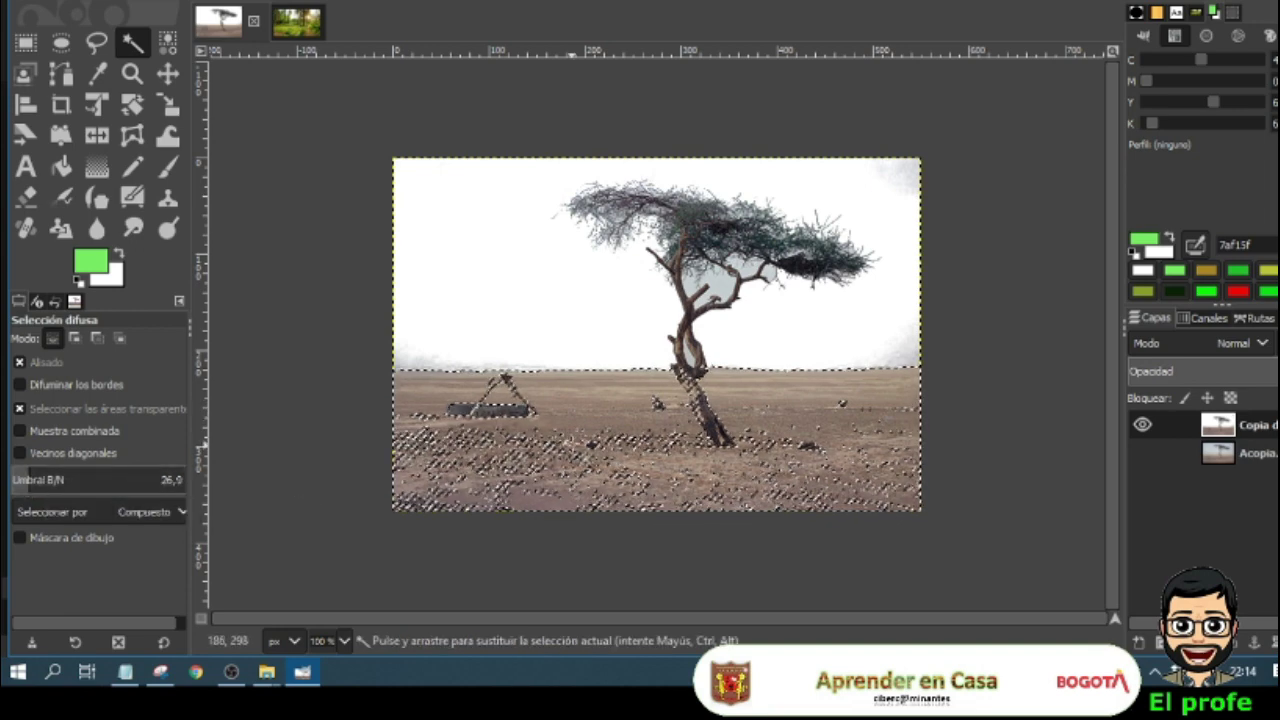
key("ctrl+z")
key("ctrl+z")
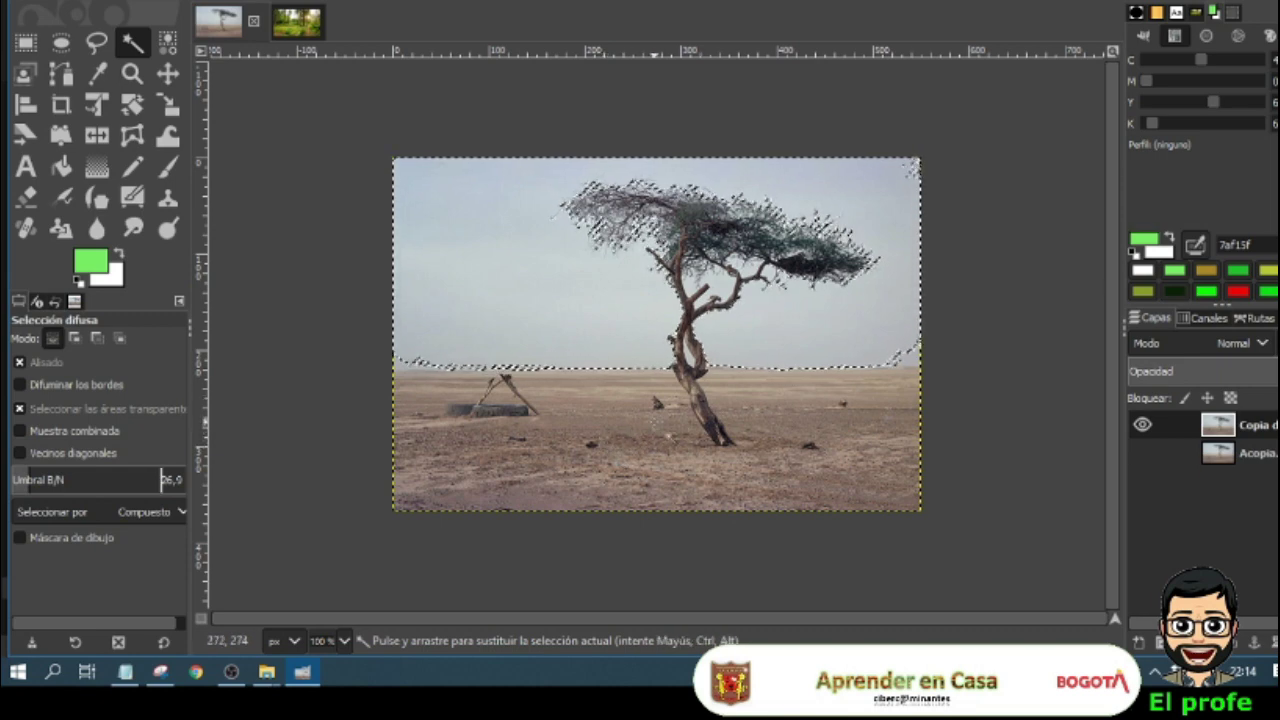
left_click(655, 433)
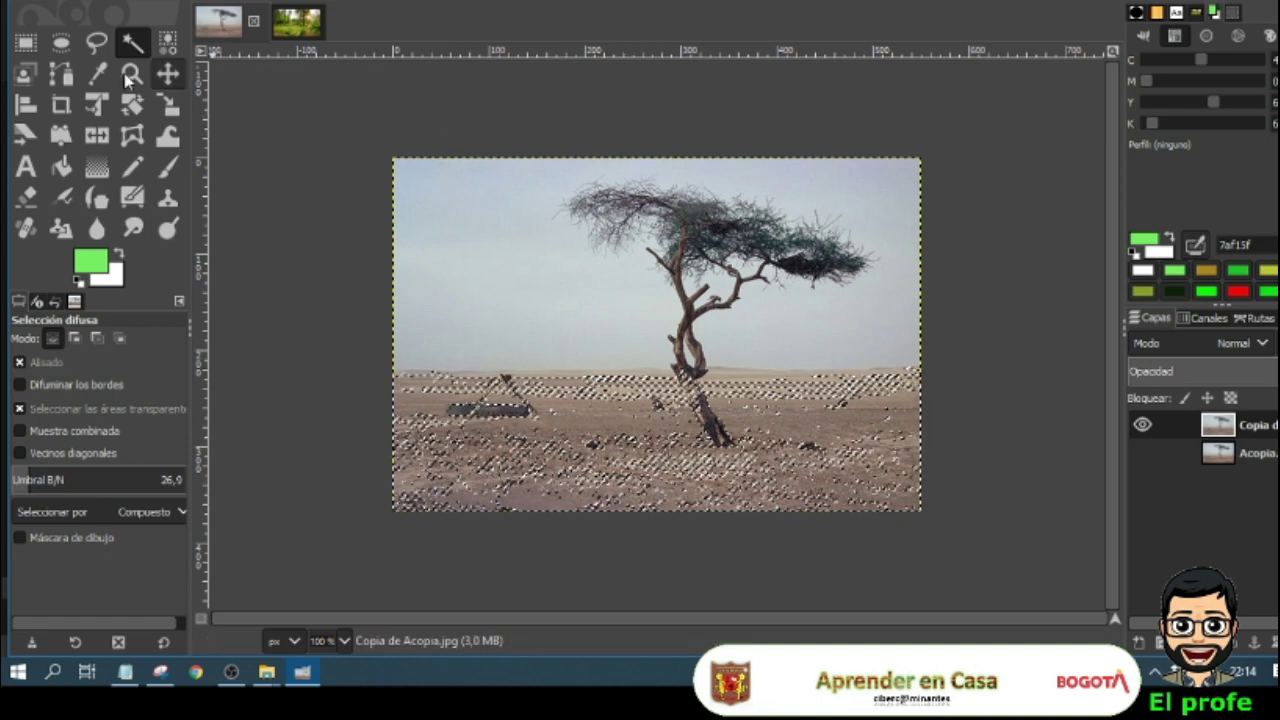
Step: Switch to the Select by Color tool and clear the ground selection
left_click(26, 42)
left_click(167, 44)
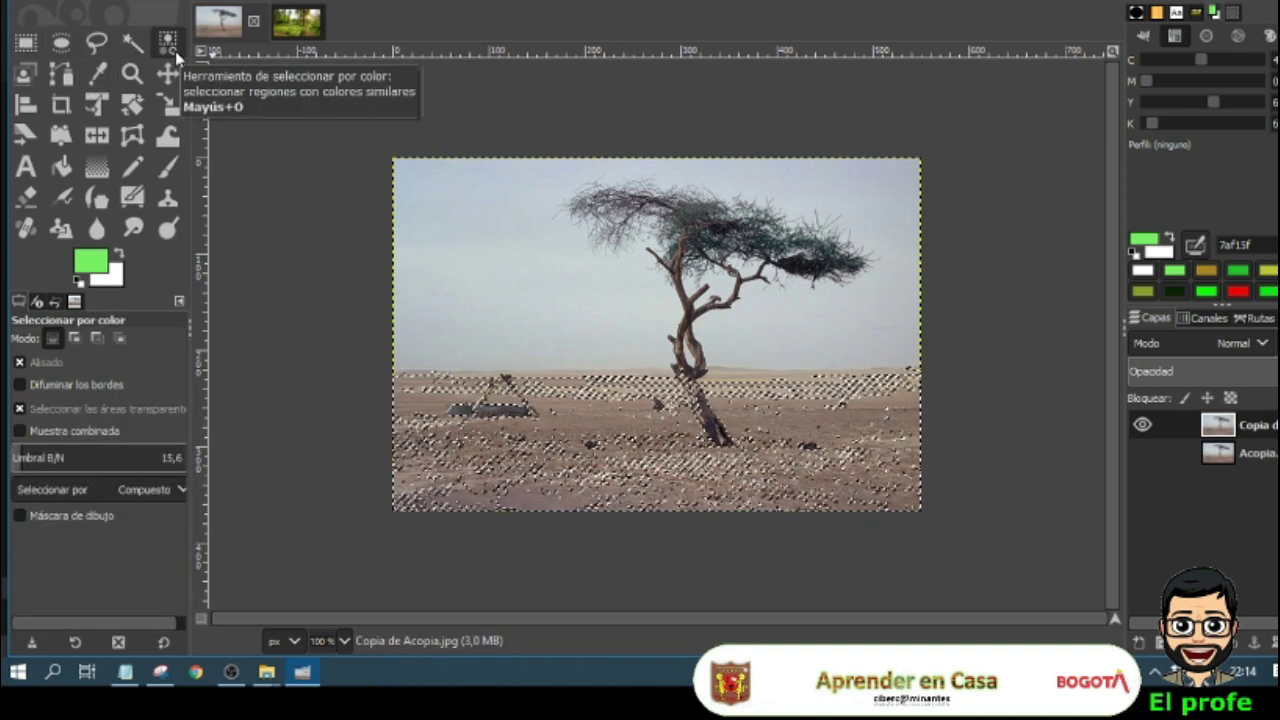
key("ctrl+shift+a")
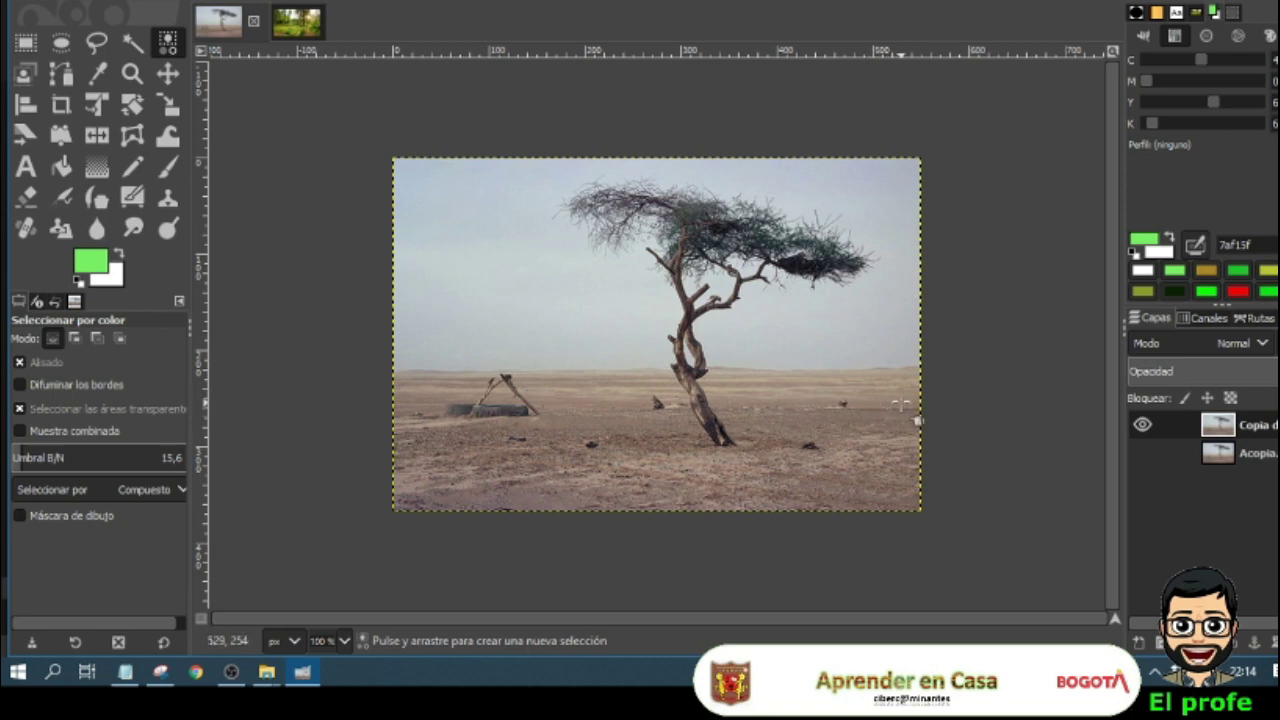
Step: Select the ground's sandy tones by colour at threshold 15.6 and examine the selection's edges on the trunk, branches and ground
left_click(902, 400)
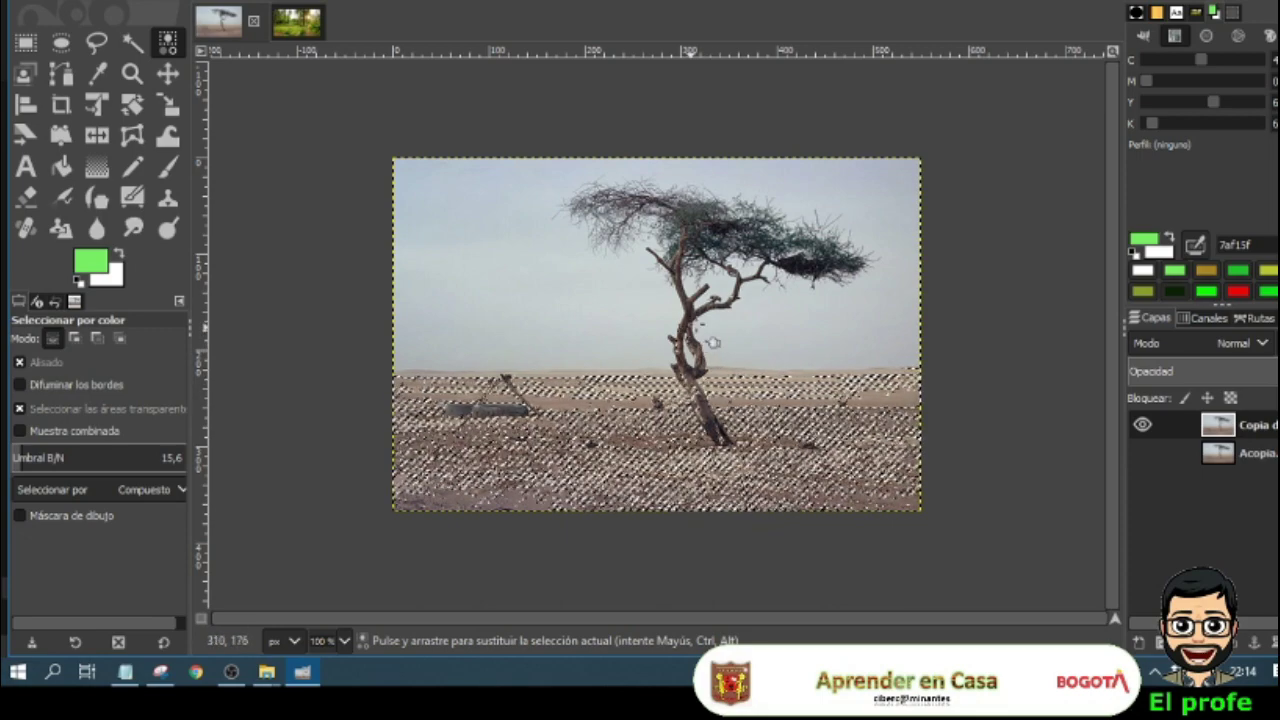
scroll(808, 403, "up", 1, "ctrl")
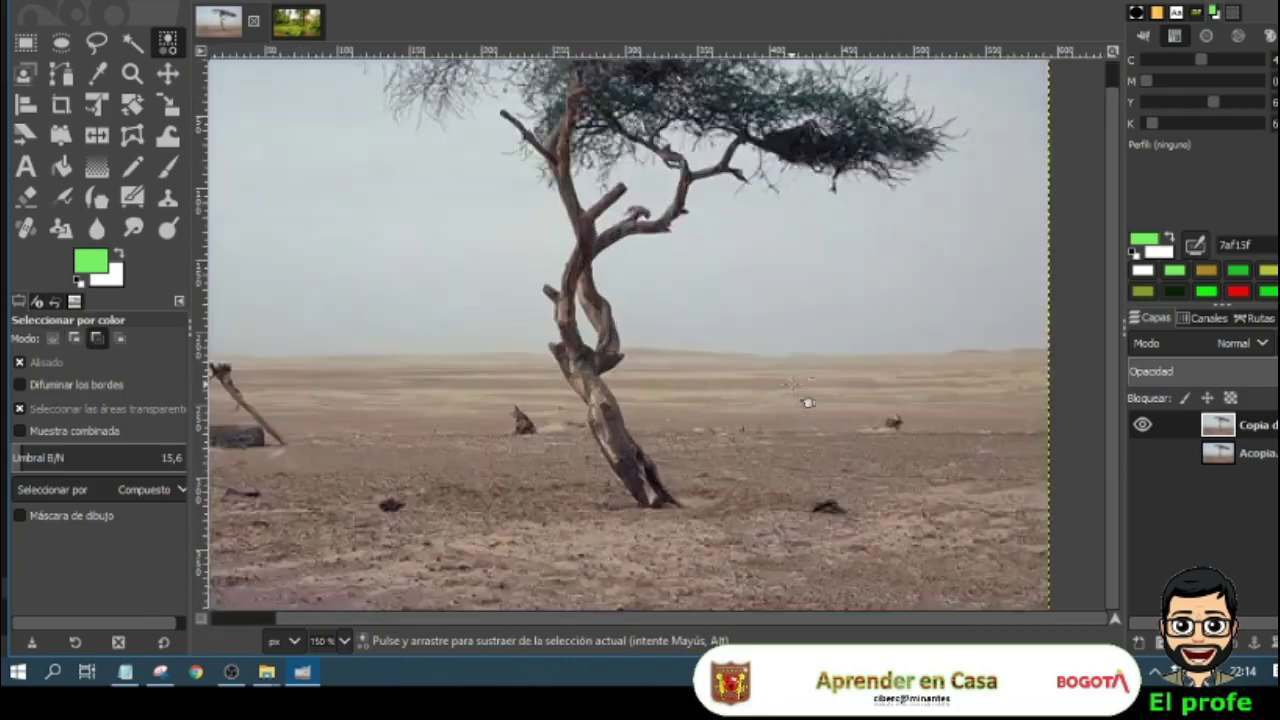
scroll(808, 403, "up", 3)
scroll(640, 286, "up", 5)
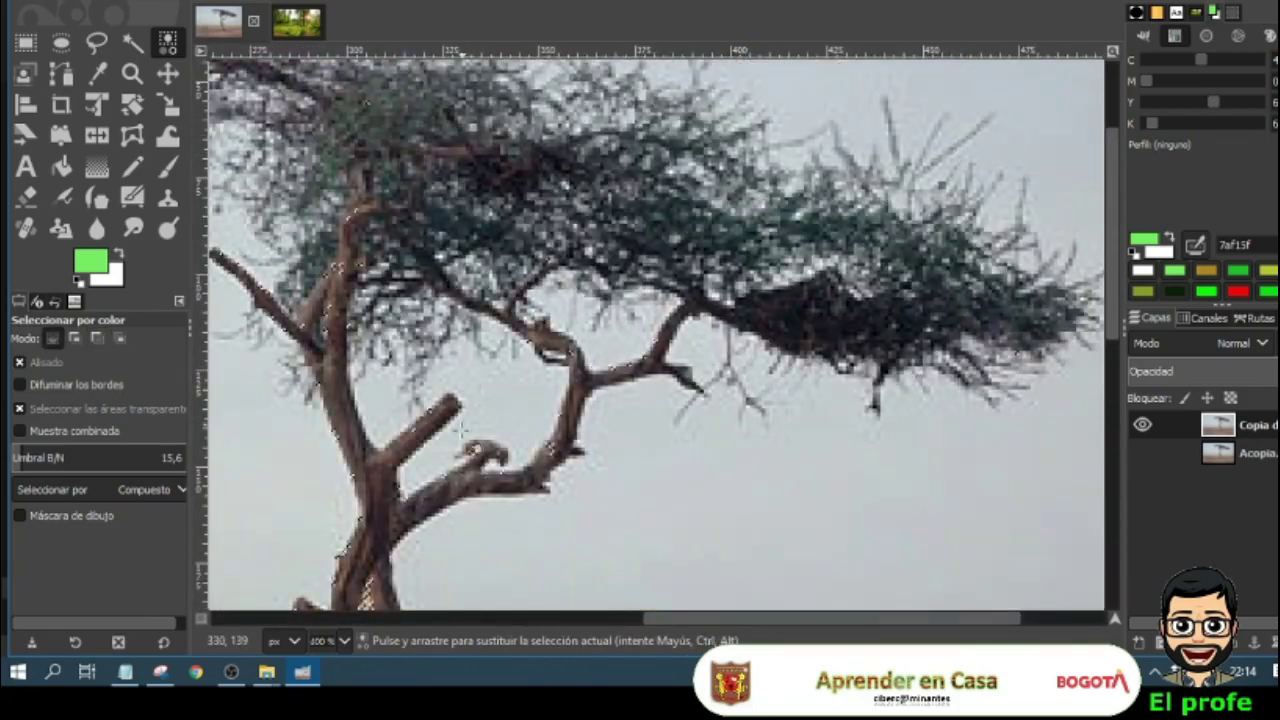
scroll(700, 480, "down", 5)
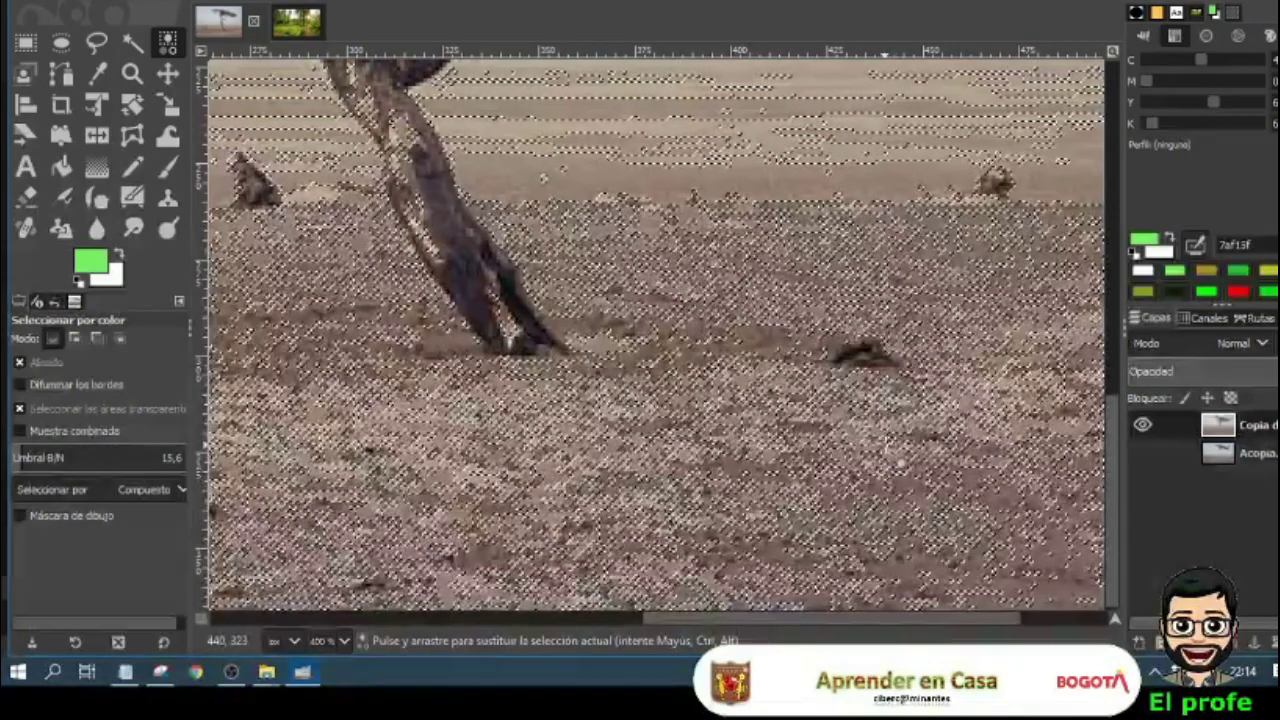
Step: Clear the by-colour selection of the ground
key("ctrl+shift")
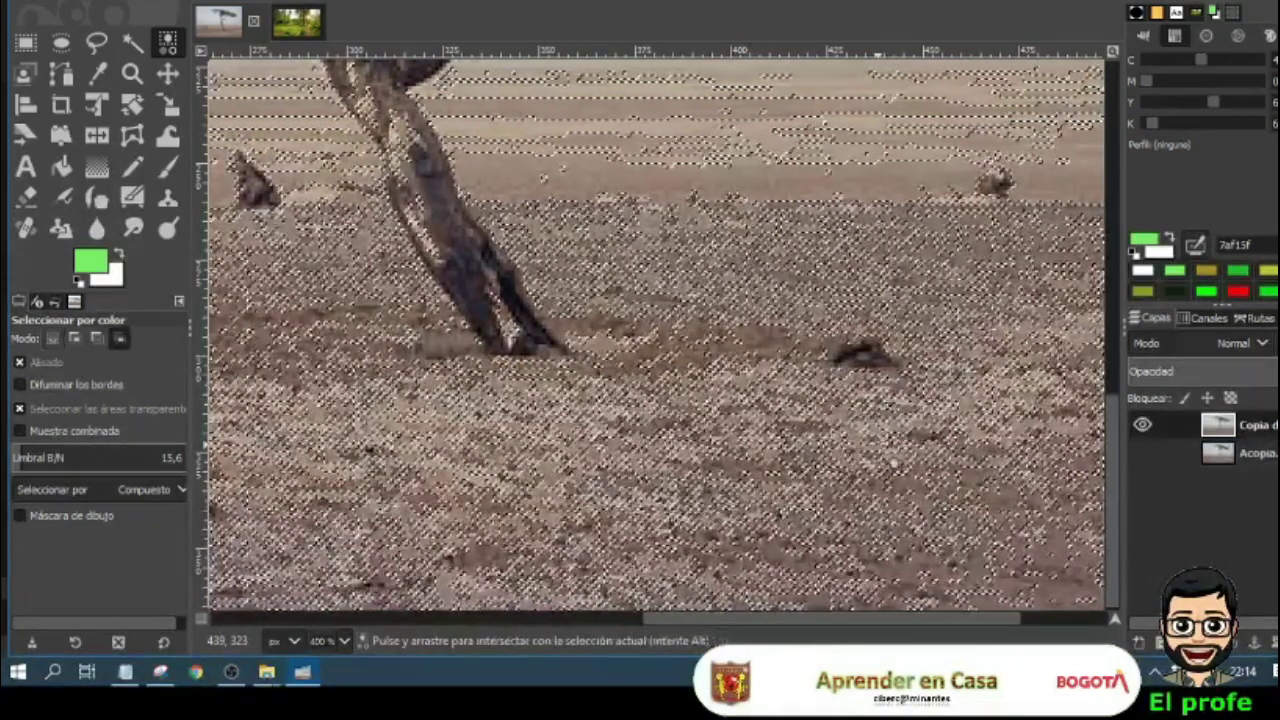
key("ctrl+shift+a")
scroll(568, 409, "up", 4)
scroll(568, 409, "down", 2)
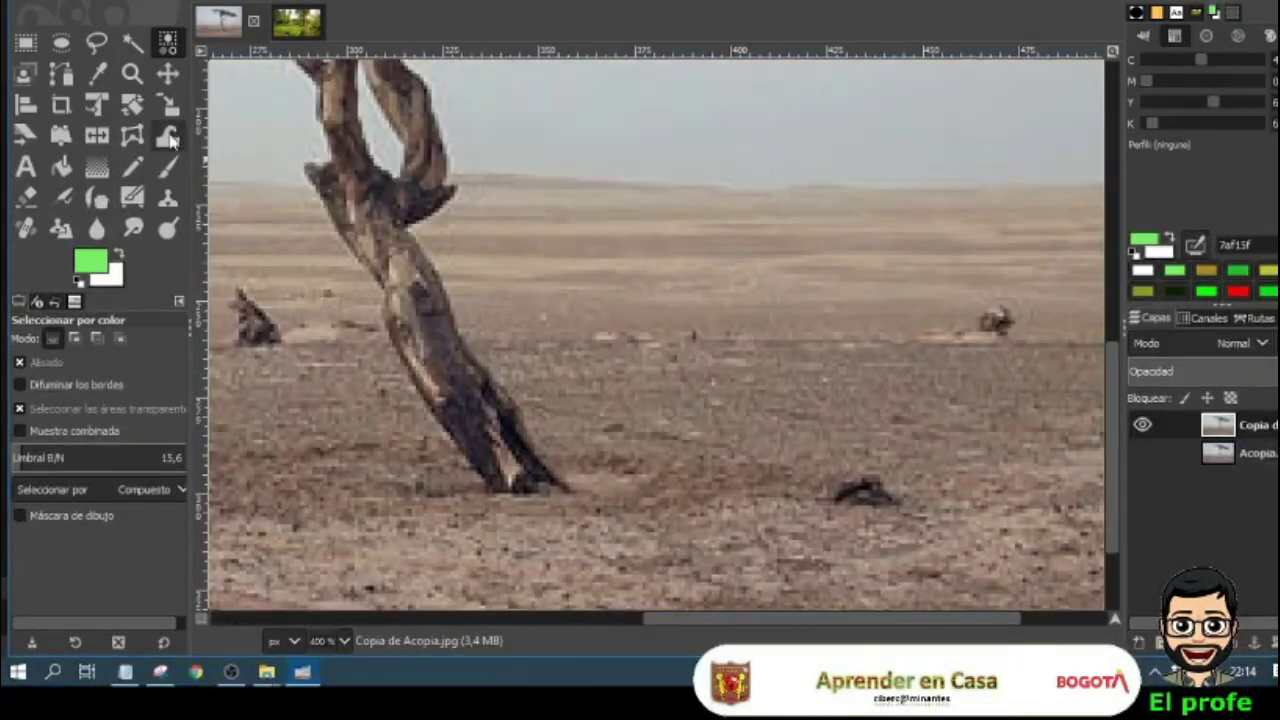
Step: Fuzzy-select the ground around the trunk at threshold 26.9, examine the selection's edges and delete the selected area
left_click(133, 43)
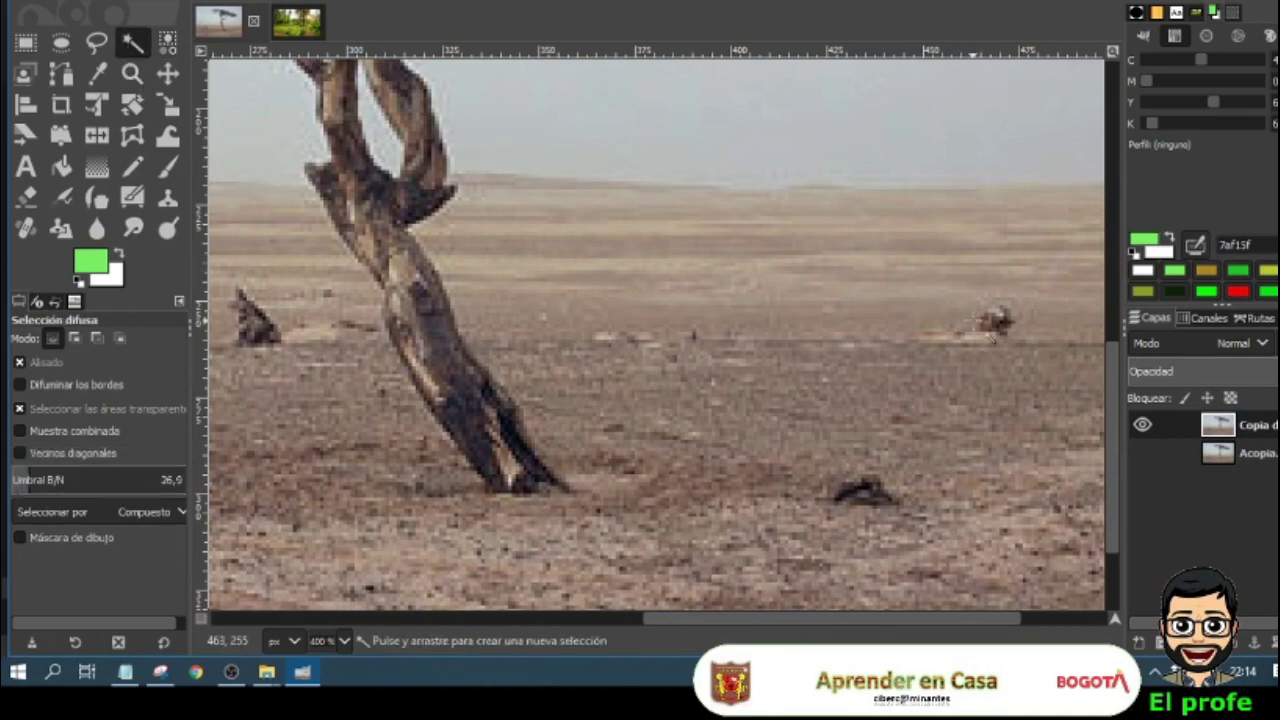
left_click(945, 75)
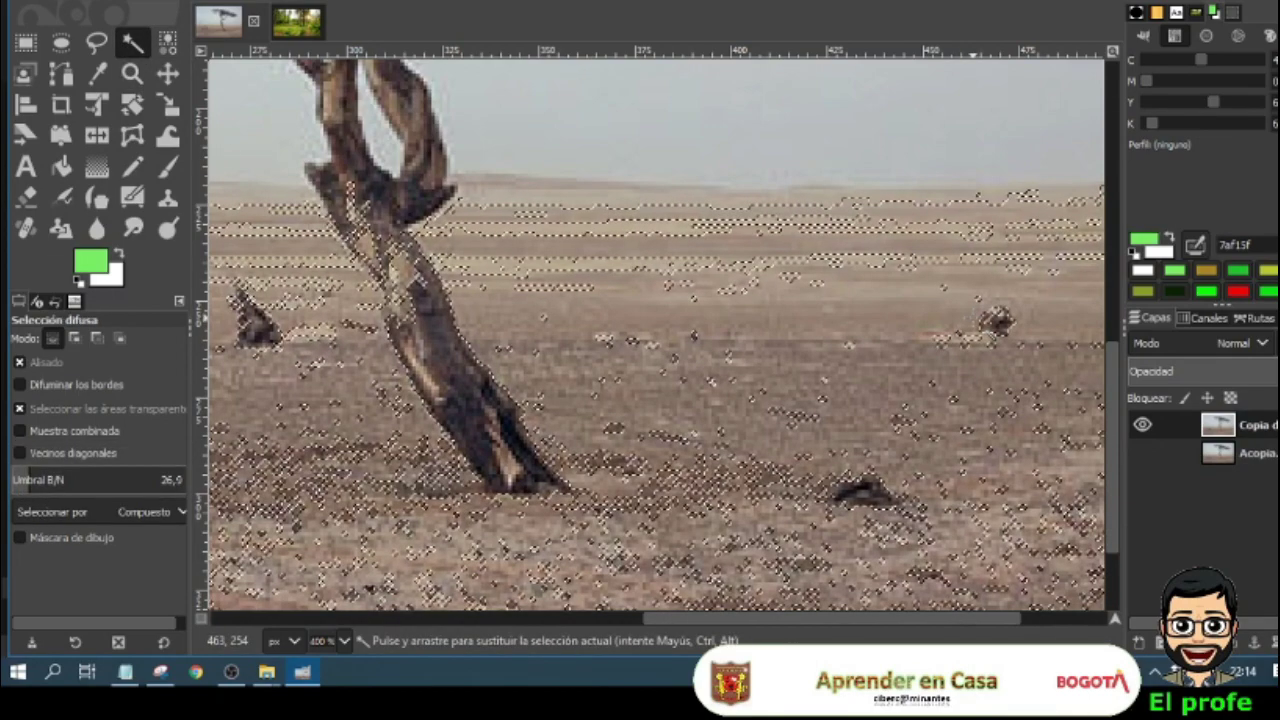
scroll(940, 343, "up", 3)
scroll(940, 343, "up", 3)
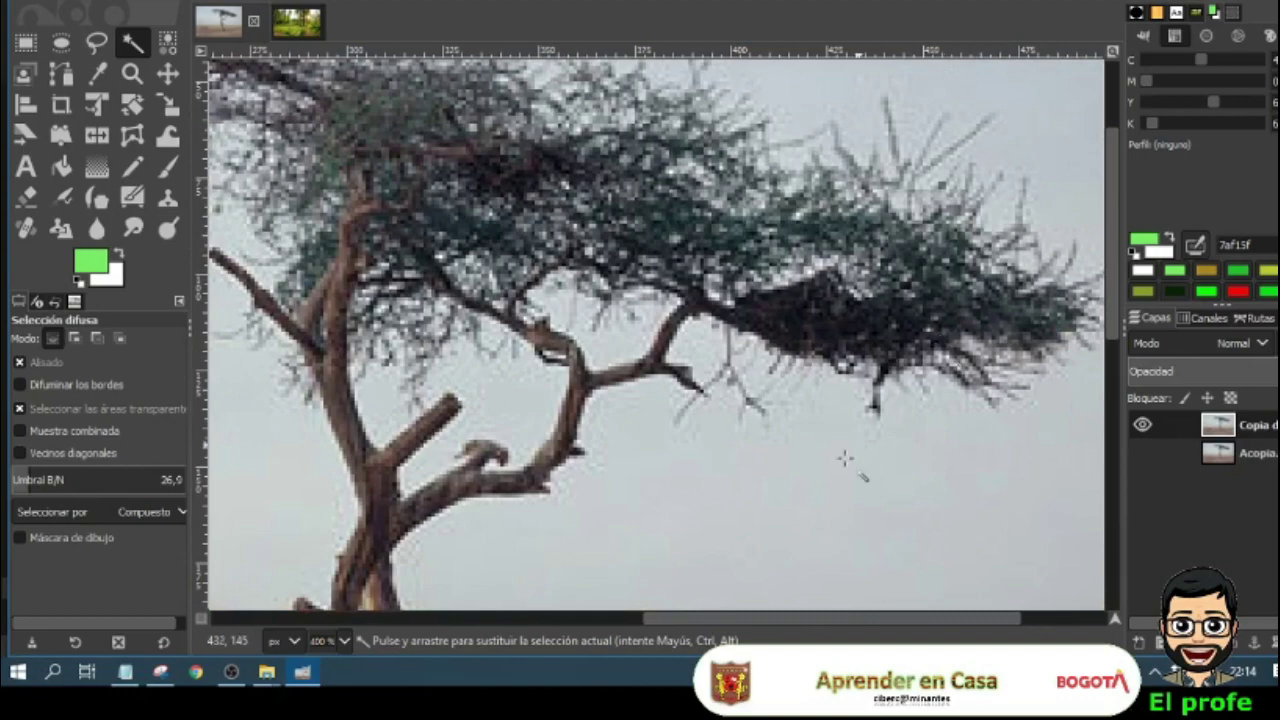
left_click_drag(773, 618, 731, 621)
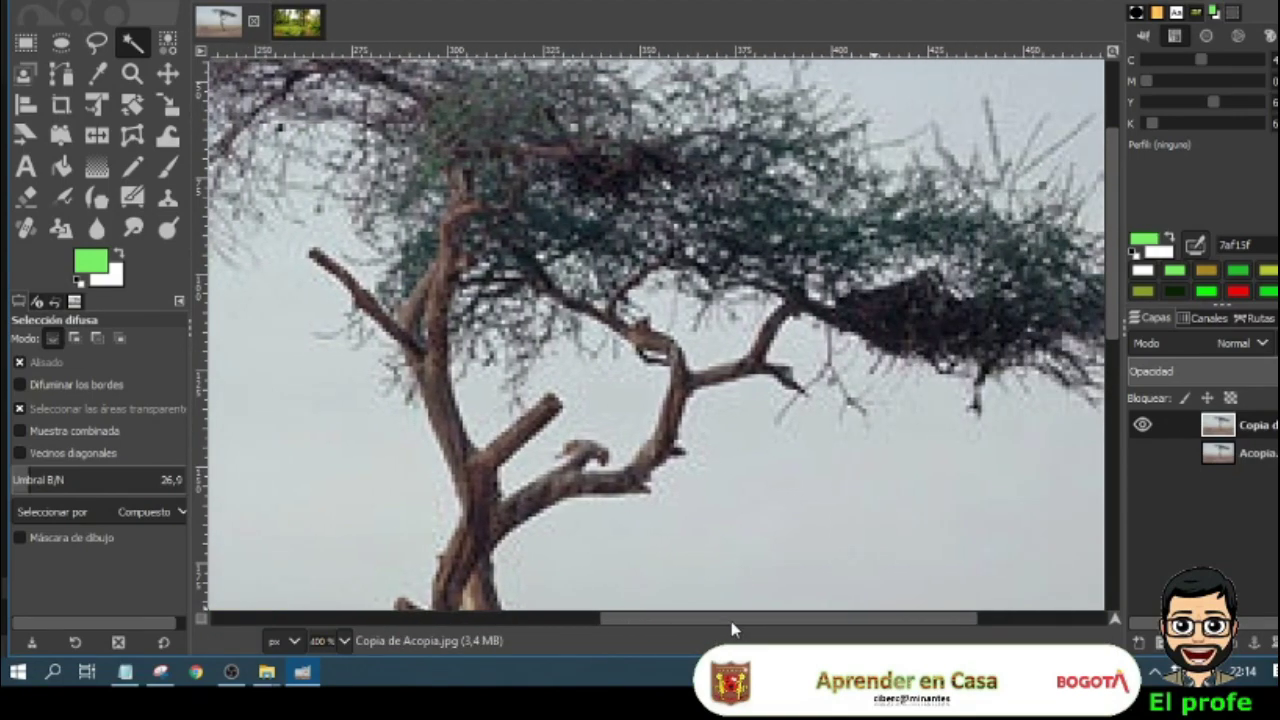
scroll(905, 450, "down", 3)
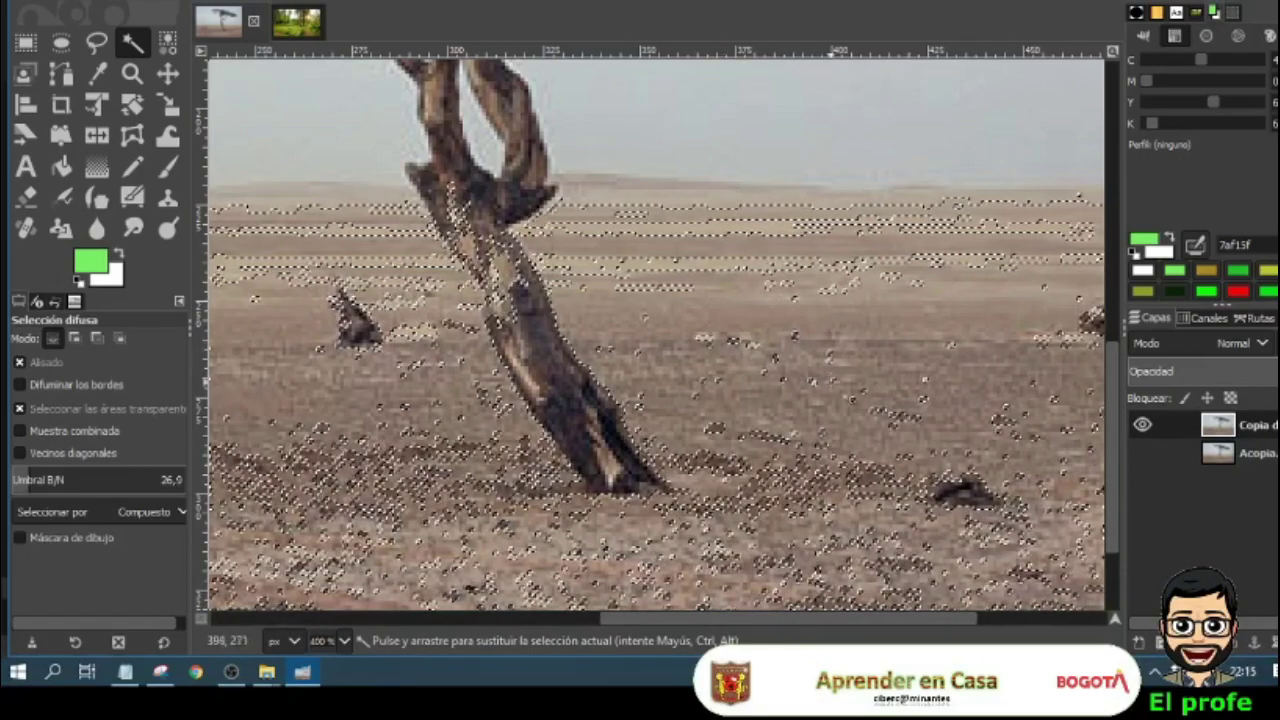
scroll(655, 330, "down", 3)
key("Delete")
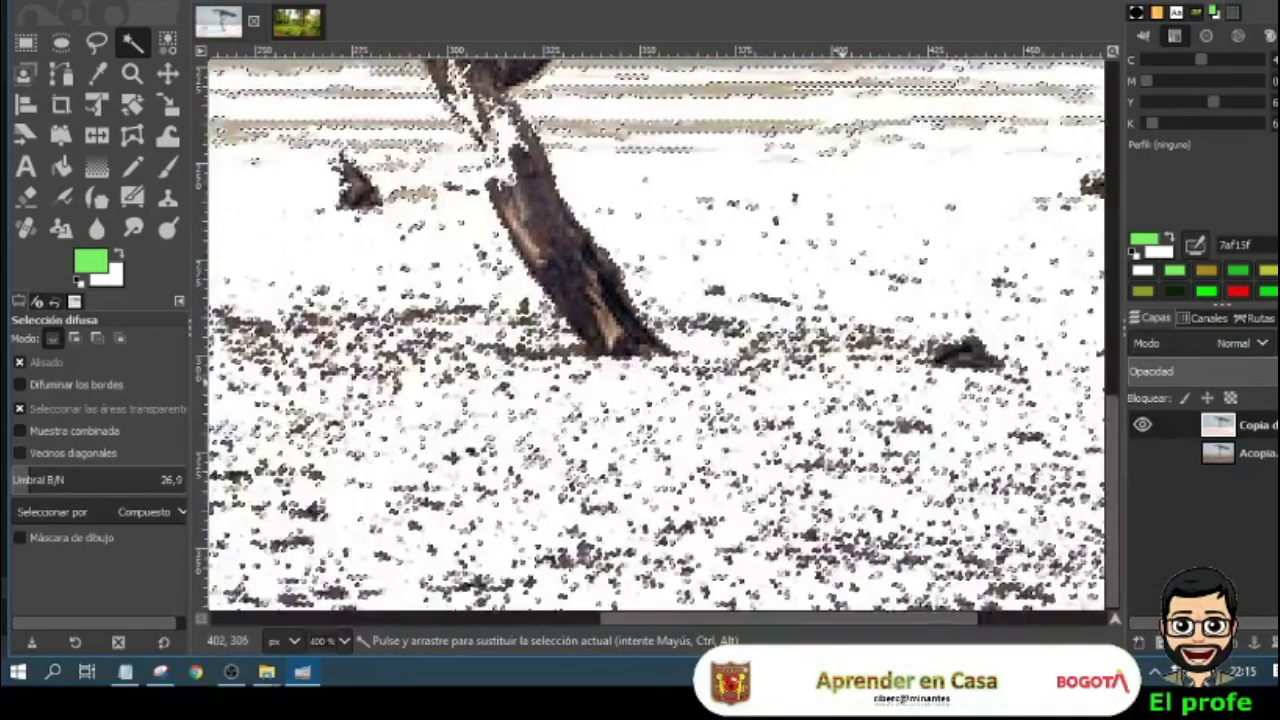
Step: Undo the ground deletion and clear the fuzzy selection
scroll(845, 370, "up", 3)
scroll(845, 370, "down", 3)
key("ctrl")
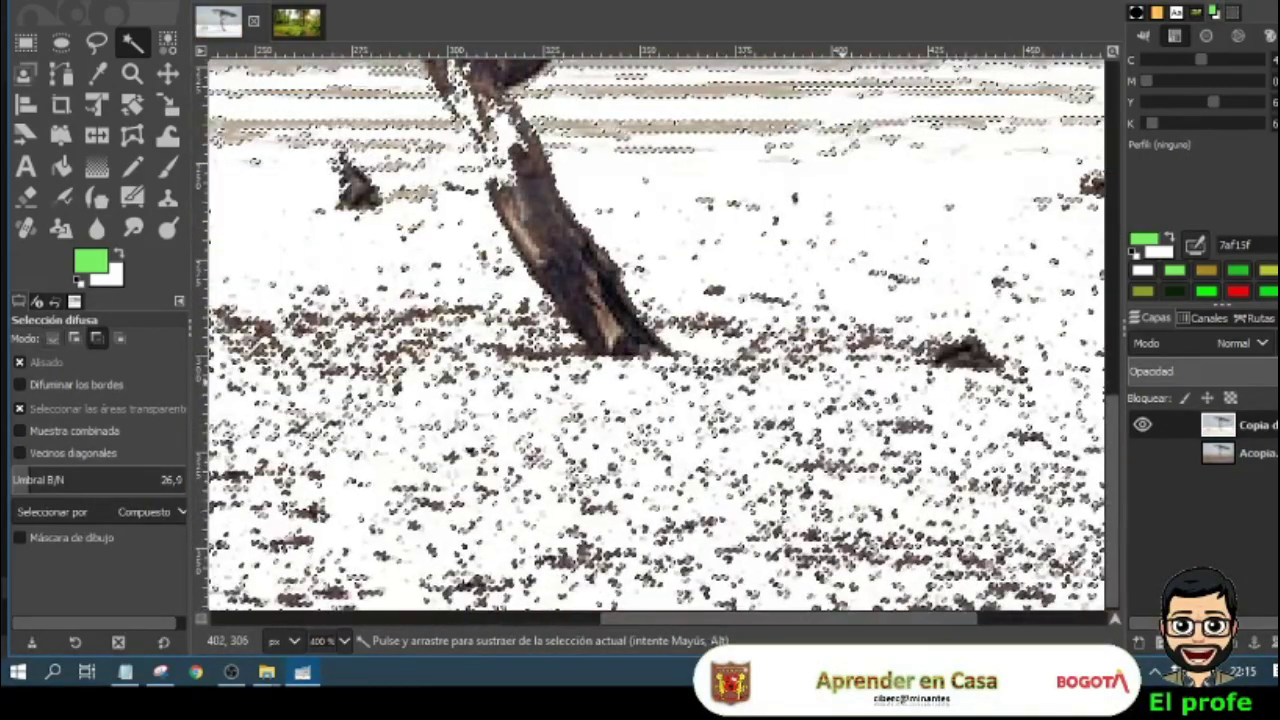
key("ctrl+z")
key("ctrl+shift+a")
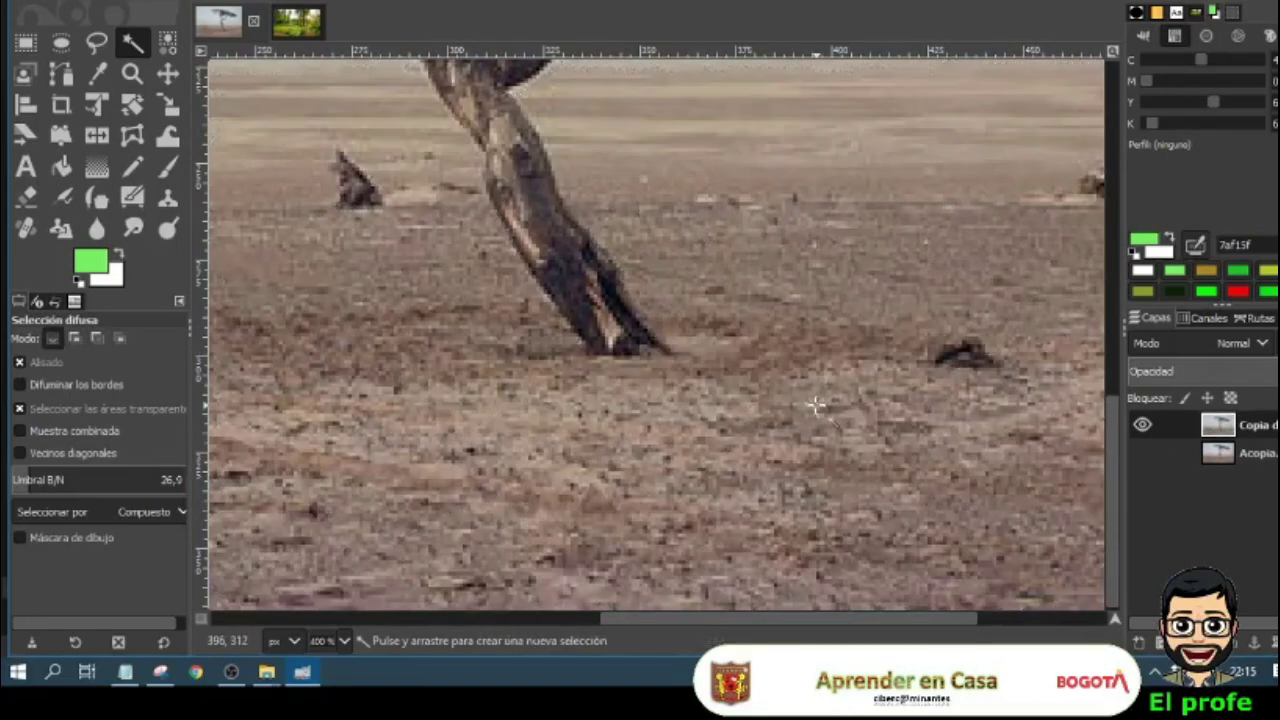
Step: Select the ground's tones by colour at threshold 15.6 and examine which parts of the trunk and branches are included
left_click(169, 41)
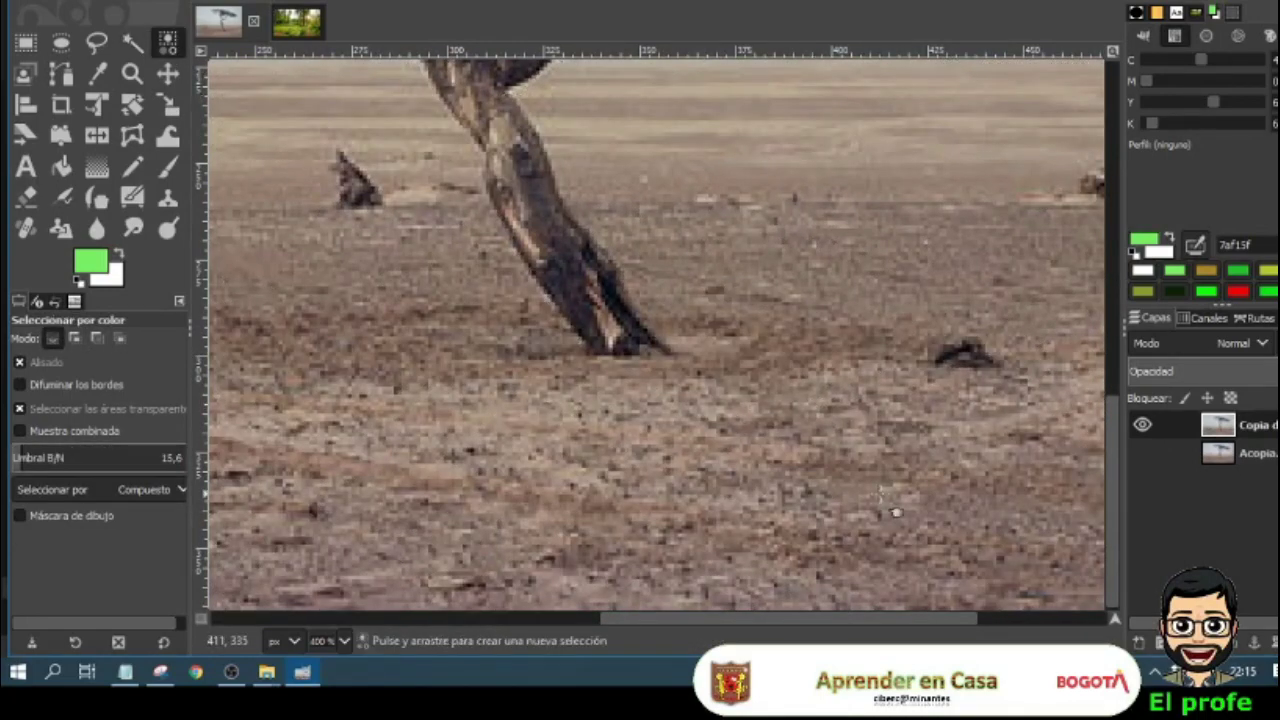
scroll(760, 407, "up", 3)
scroll(900, 420, "down", 2)
scroll(1062, 429, "up", 2)
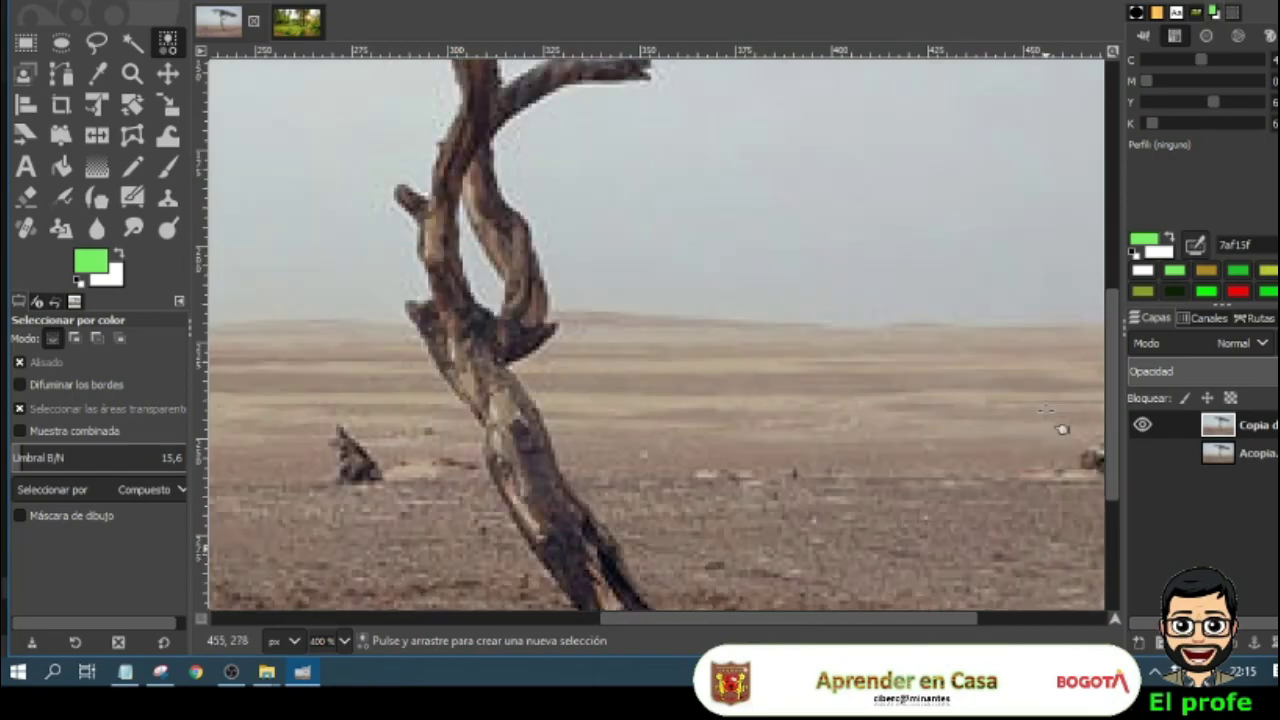
left_click(1052, 480)
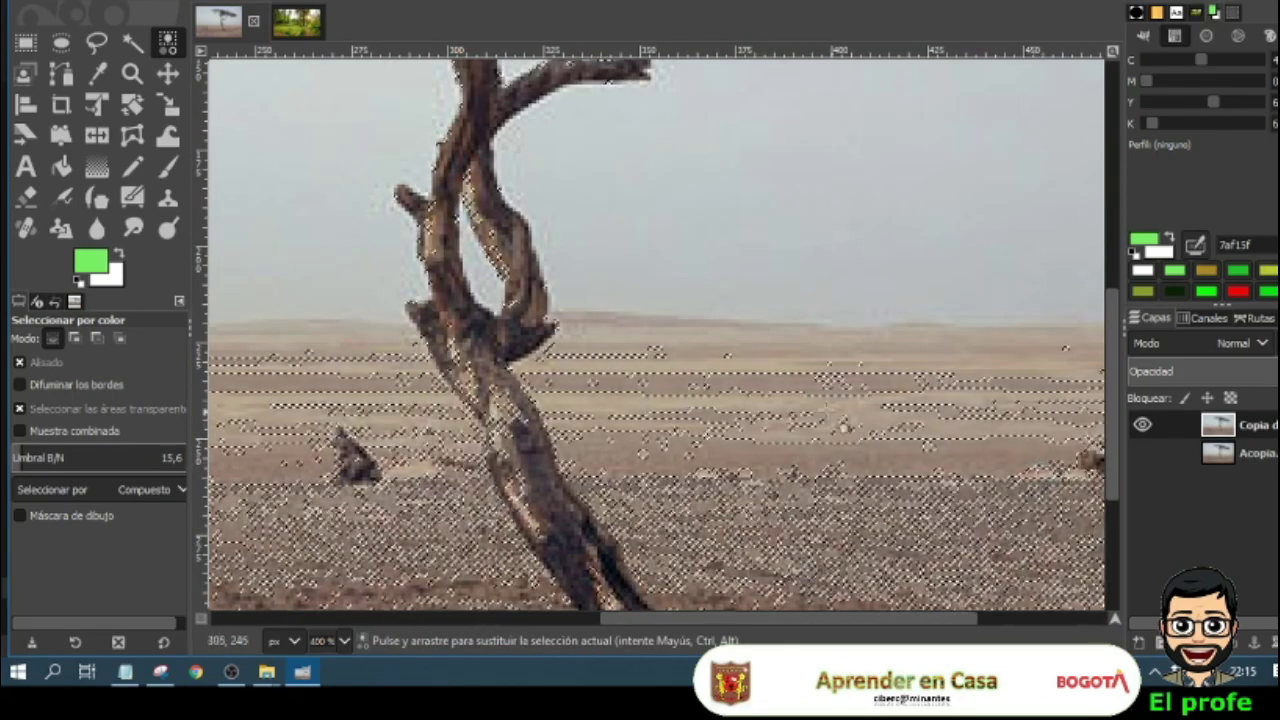
scroll(829, 420, "up", 3)
scroll(766, 316, "up", 3)
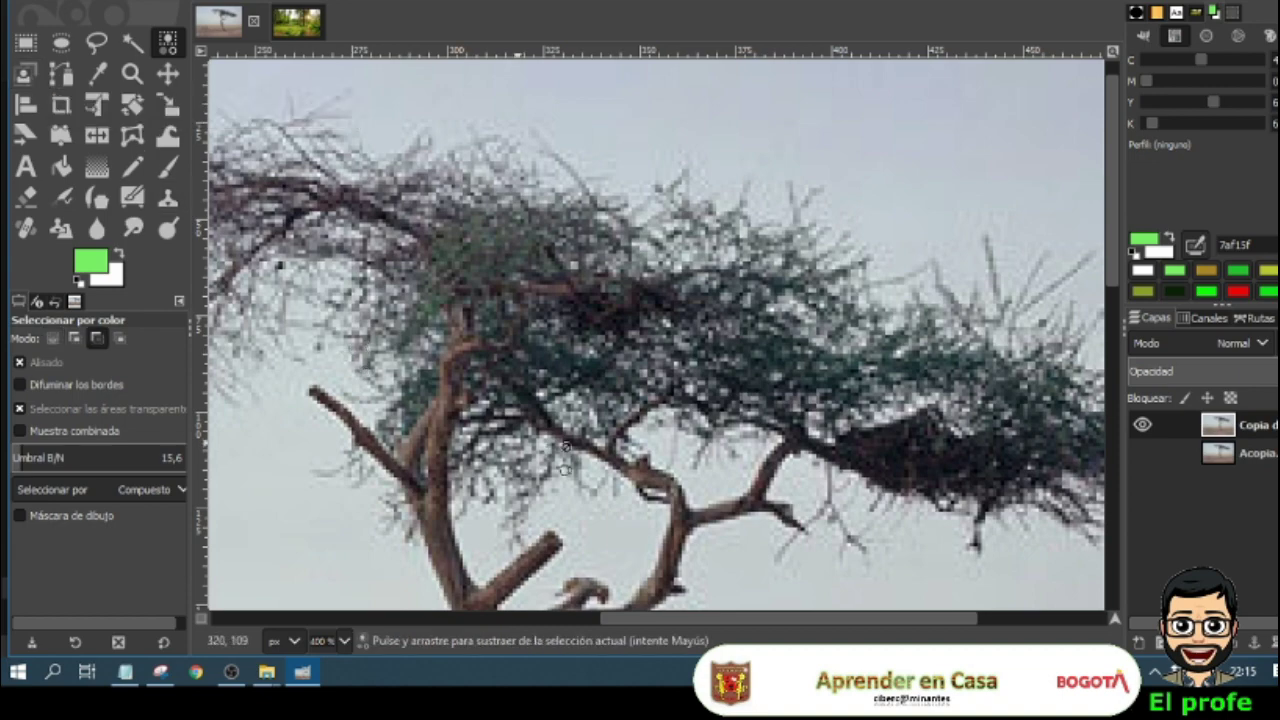
Step: Try to extract the tree with Foreground Select by roughly outlining its trunk and crown
scroll(531, 564, "down", 4, "ctrl")
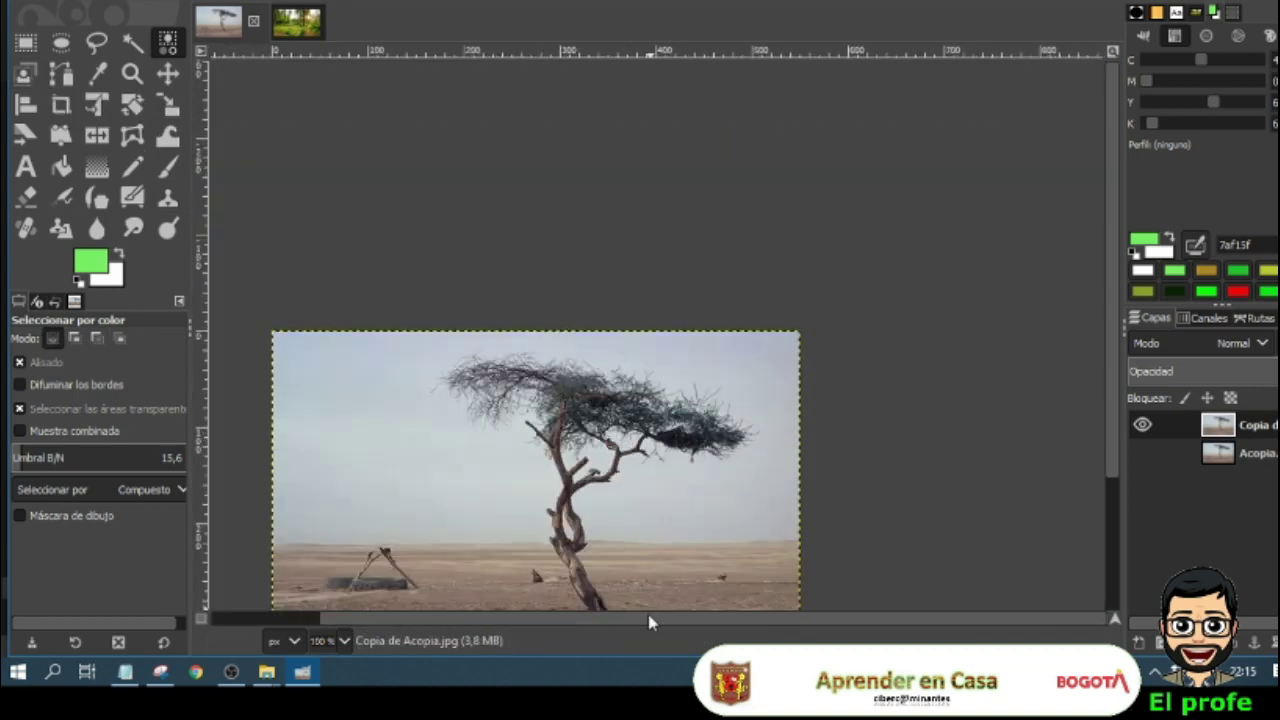
left_click_drag(652, 619, 543, 619)
scroll(745, 497, "down", 3)
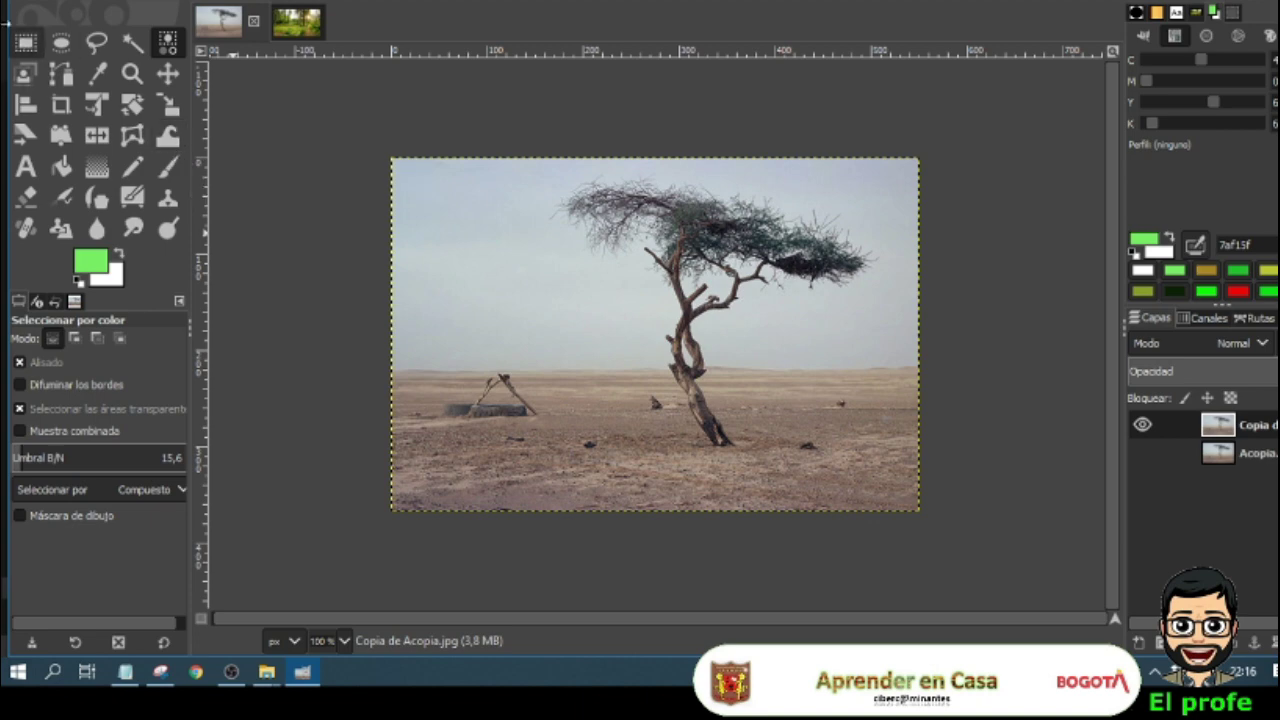
left_click(24, 73)
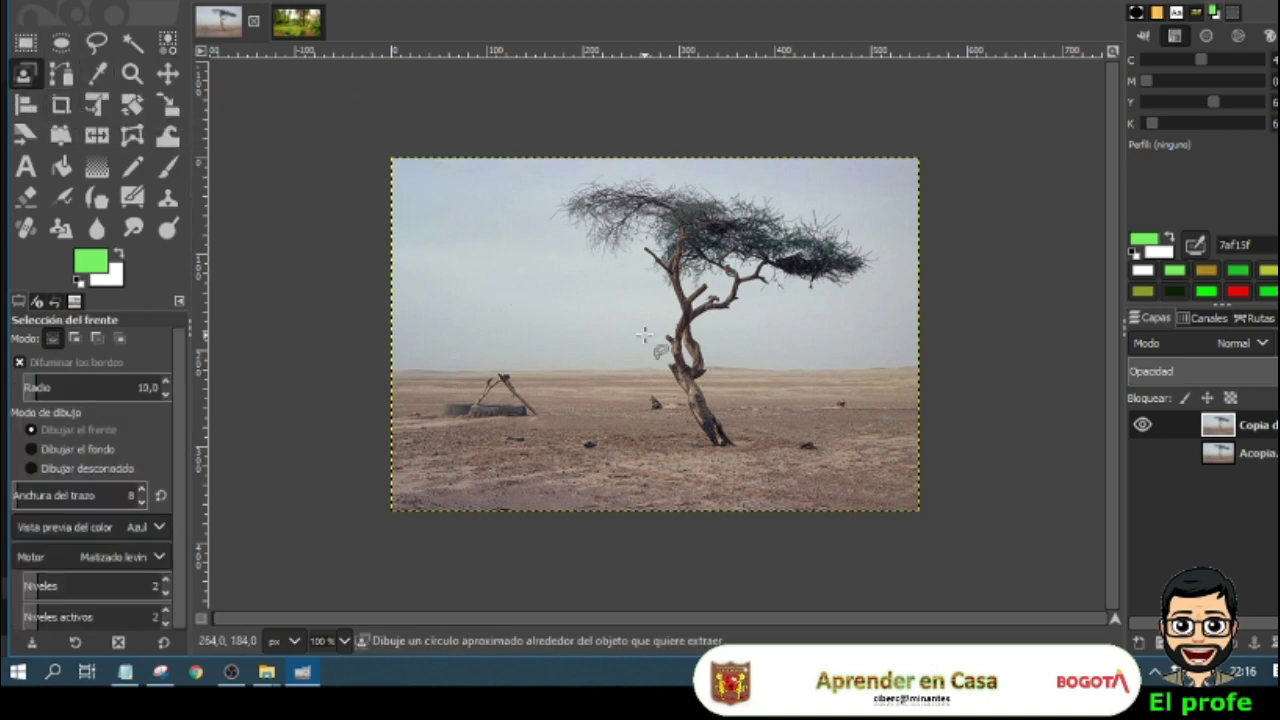
left_click(678, 362)
mouse_move(688, 386)
left_mouse_down()
mouse_move(722, 455)
mouse_move(742, 466)
mouse_move(745, 437)
mouse_move(706, 335)
mouse_move(712, 312)
mouse_move(772, 286)
mouse_move(790, 296)
mouse_move(870, 282)
mouse_move(785, 200)
mouse_move(578, 185)
mouse_move(572, 222)
left_mouse_up()
mouse_move(650, 239)
left_mouse_down()
mouse_move(676, 357)
mouse_move(680, 345)
left_mouse_up()
key("Return")
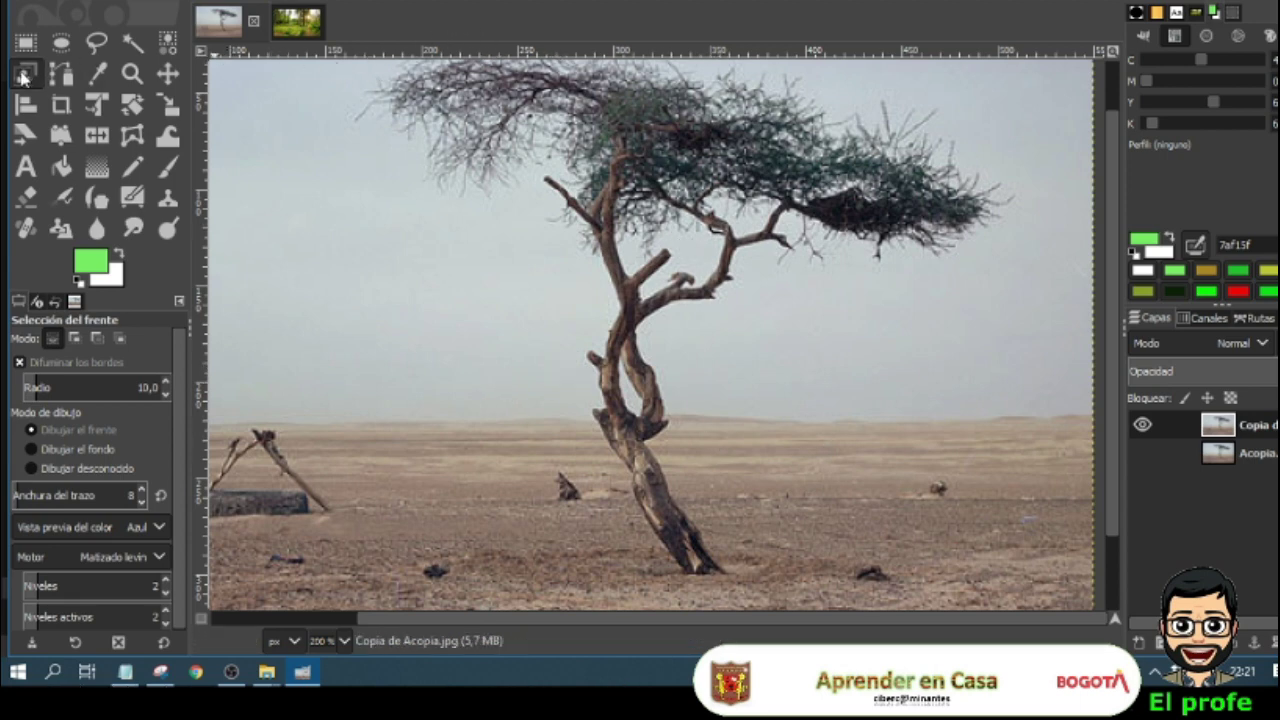
Step: Start a path at the trunk's base and place anchors up its left edge to the knot at the horizon
left_click(61, 74)
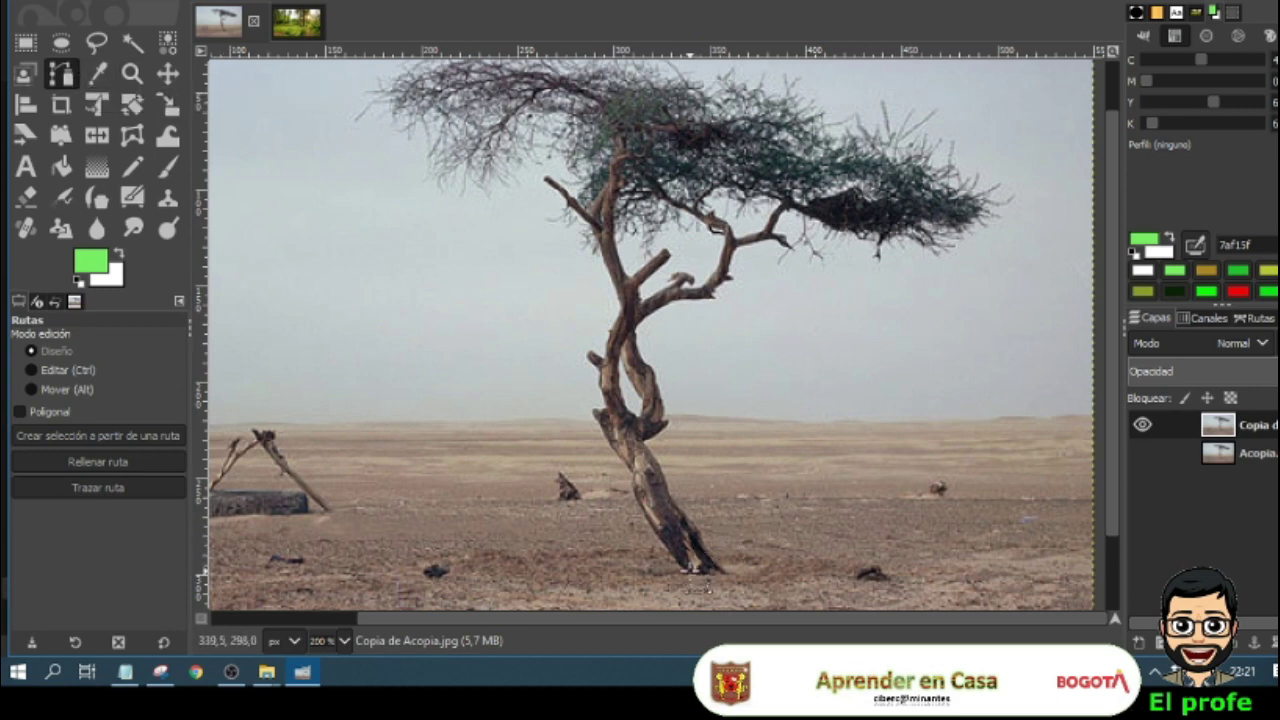
left_click(671, 571)
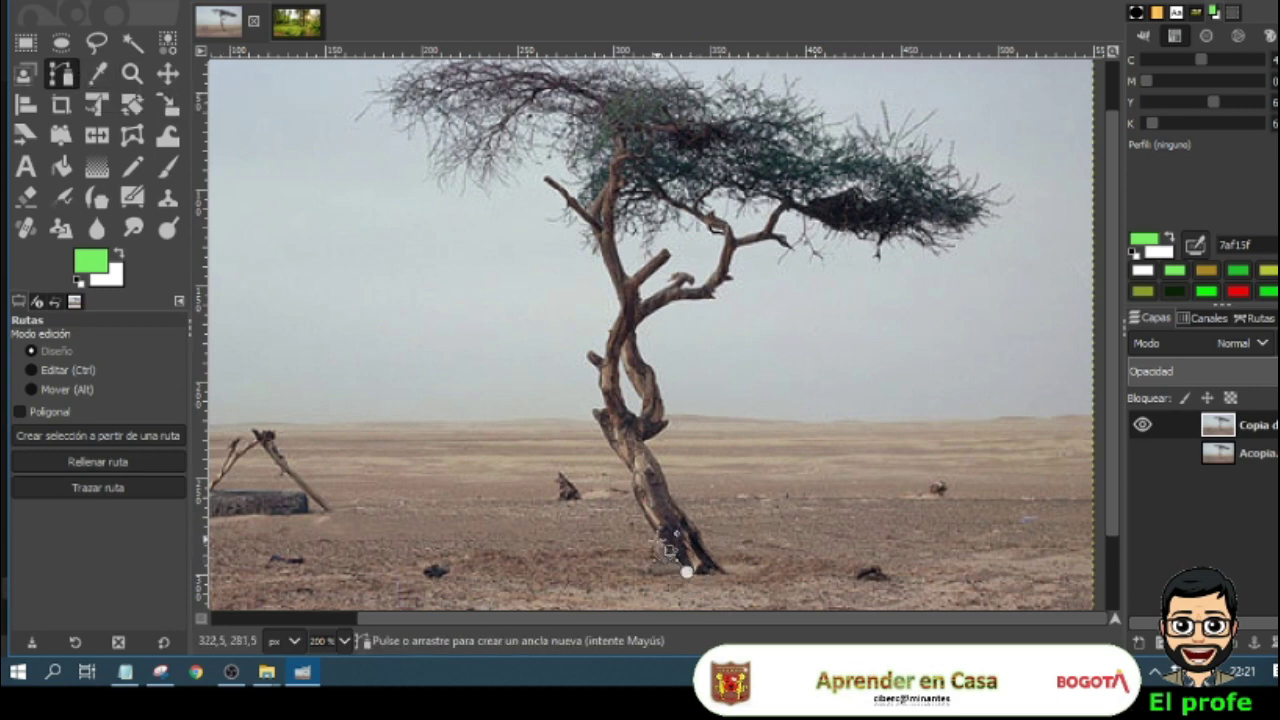
left_click(656, 539)
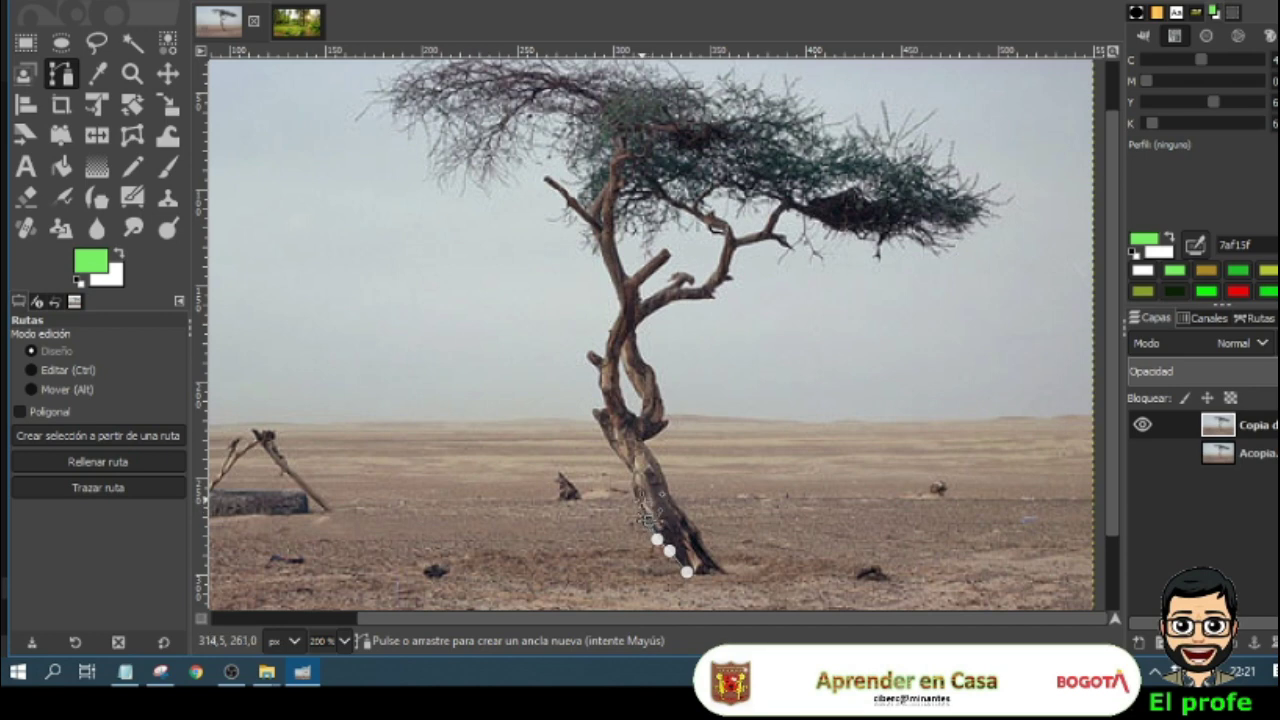
left_click(649, 521)
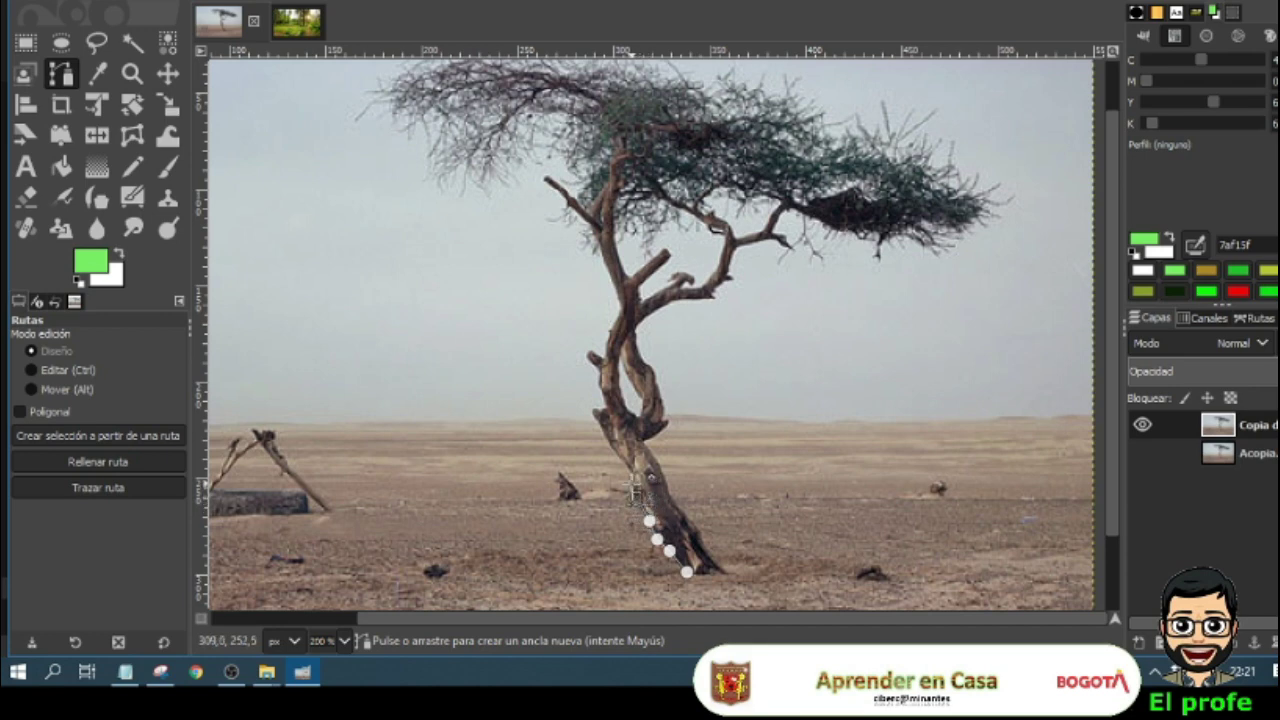
left_click(632, 482)
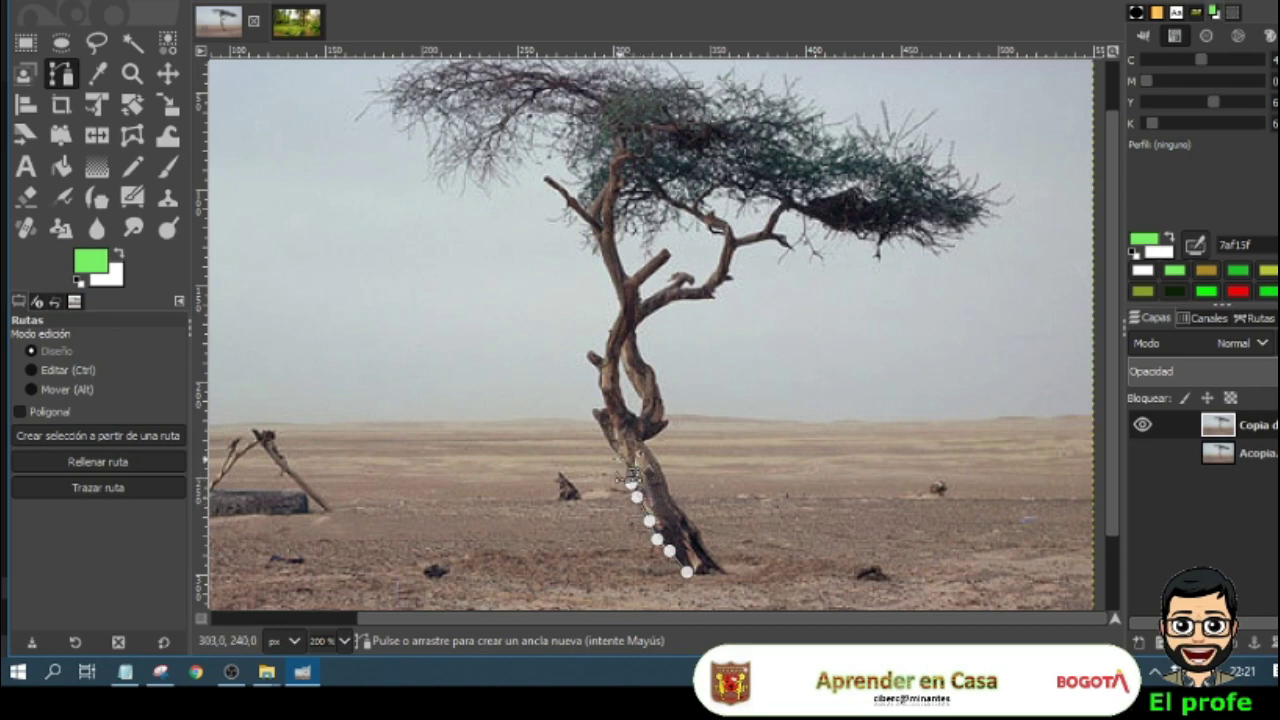
left_click(619, 459)
left_click(607, 441)
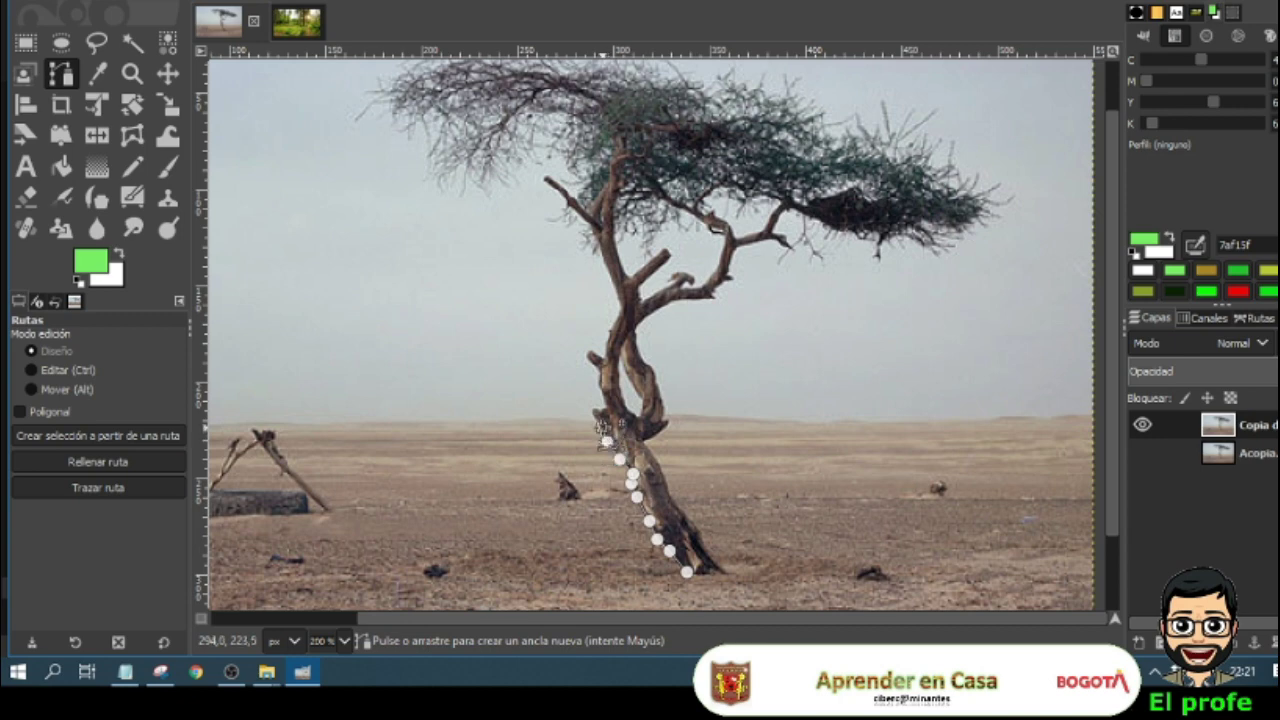
left_click(603, 426)
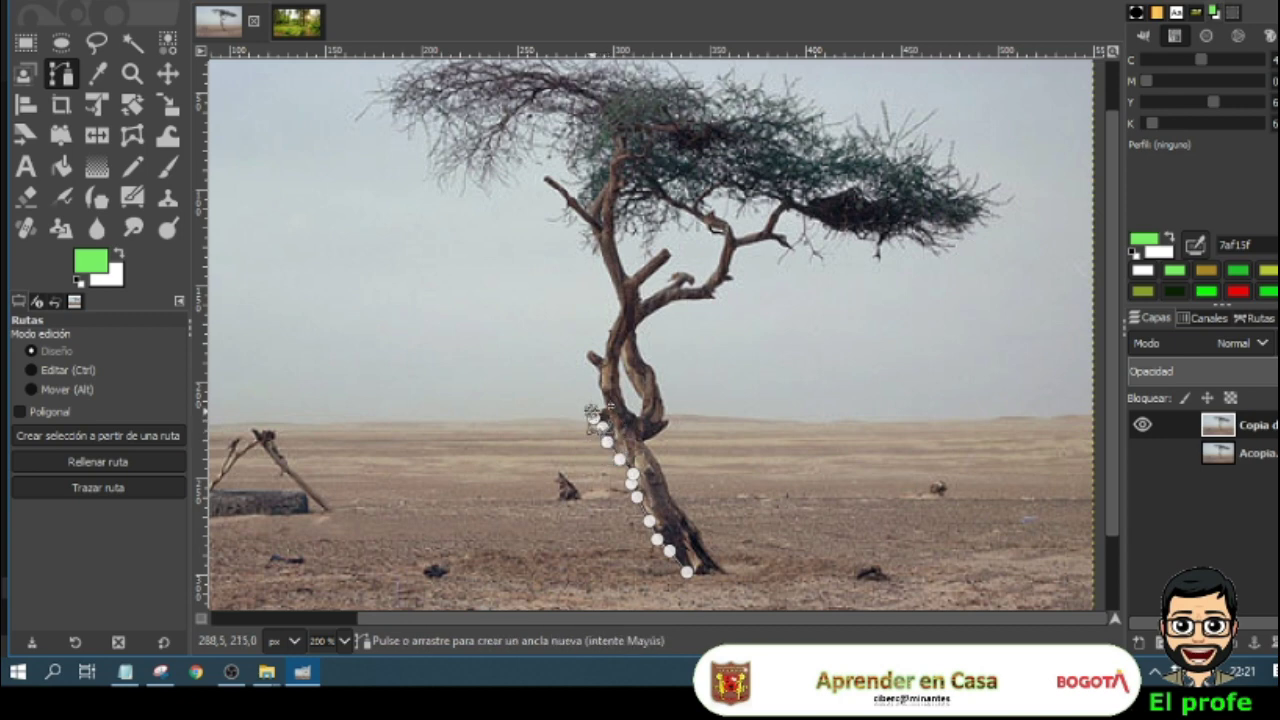
left_click(594, 411)
Step: Continue the path across the trunk at horizon height, around the right-hand knot and back to the trunk
left_click(602, 407)
left_click(626, 408)
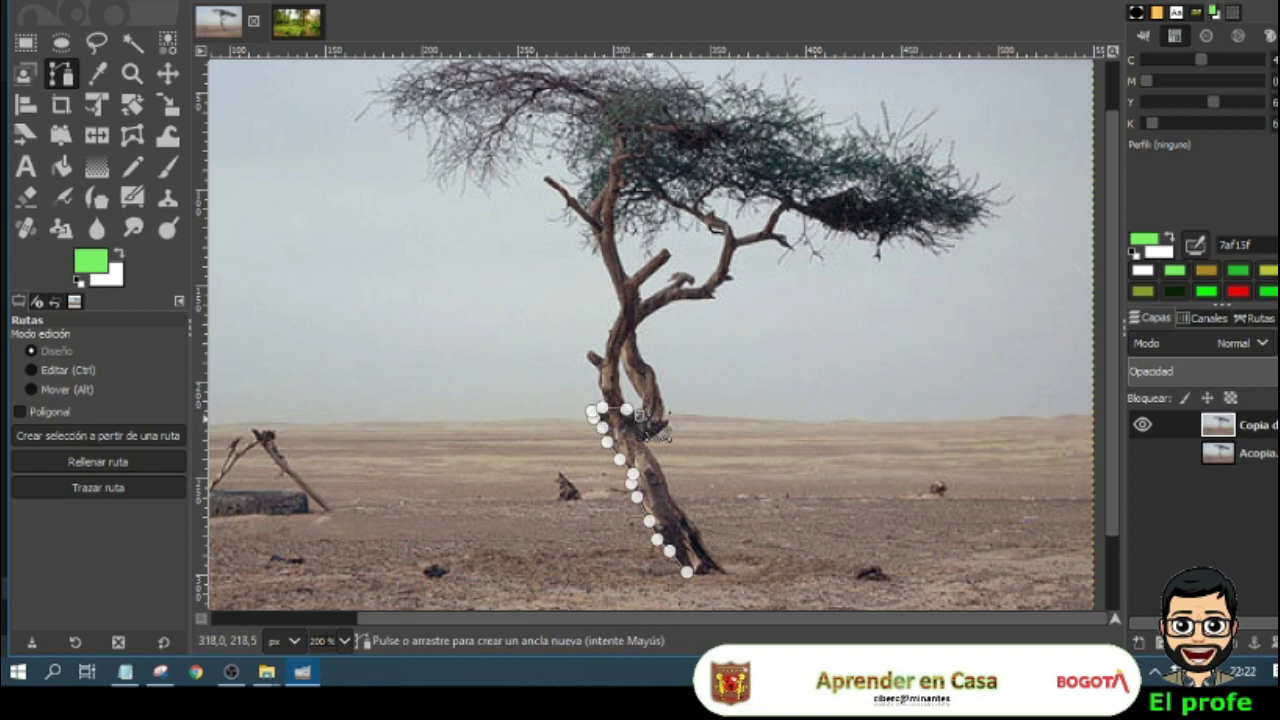
left_click(638, 415)
left_click(649, 419)
left_click(663, 423)
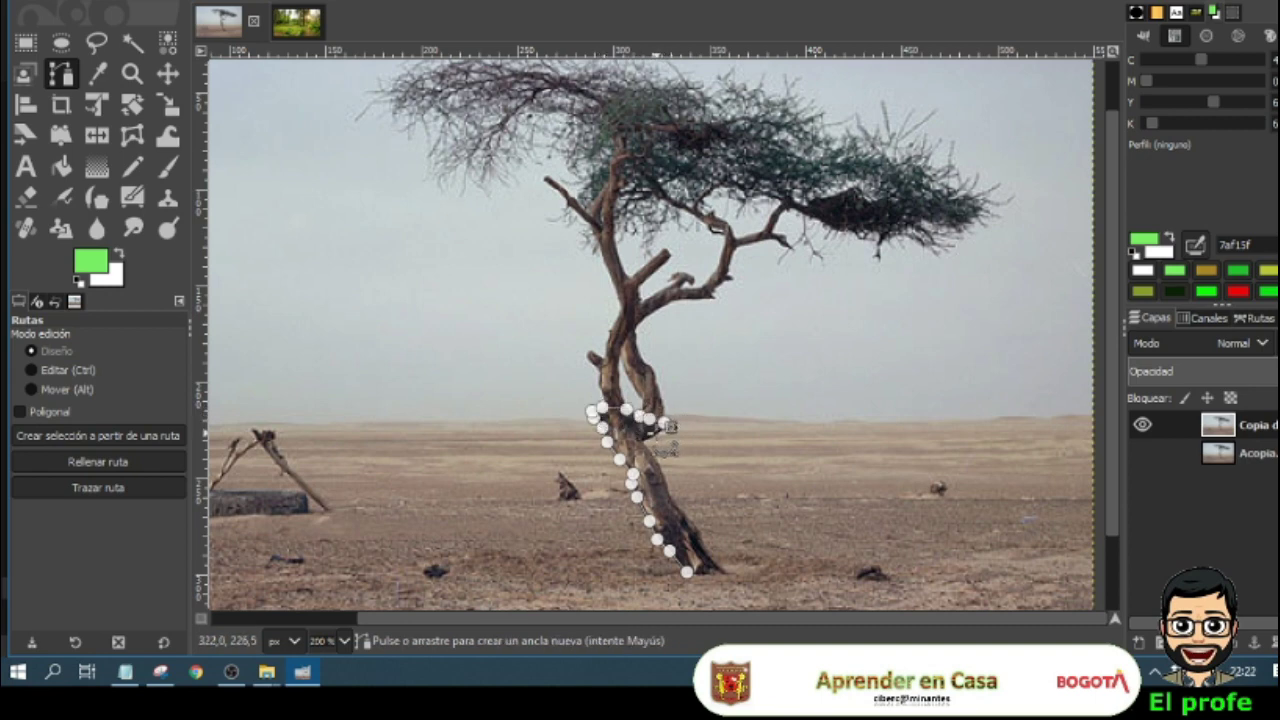
left_click(671, 427)
left_click(646, 439)
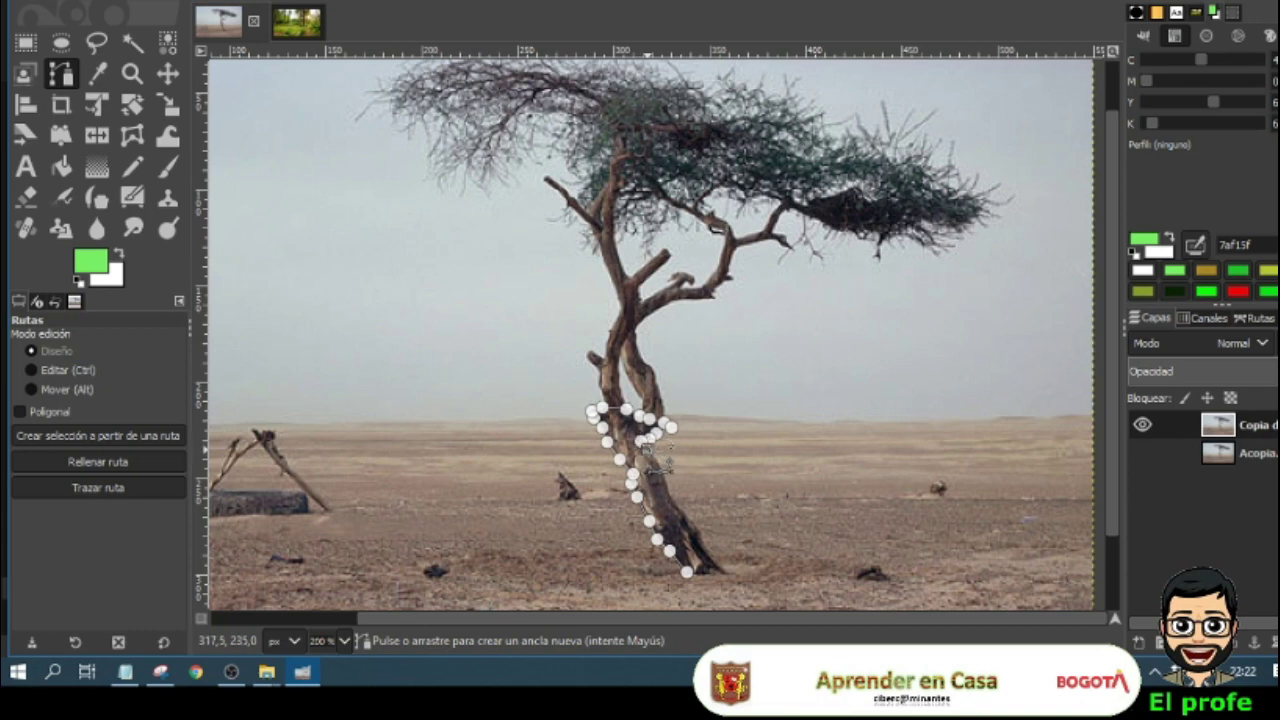
Step: Place anchors down the trunk's right edge and close the path at the starting anchor
left_click(663, 468)
left_click(664, 480)
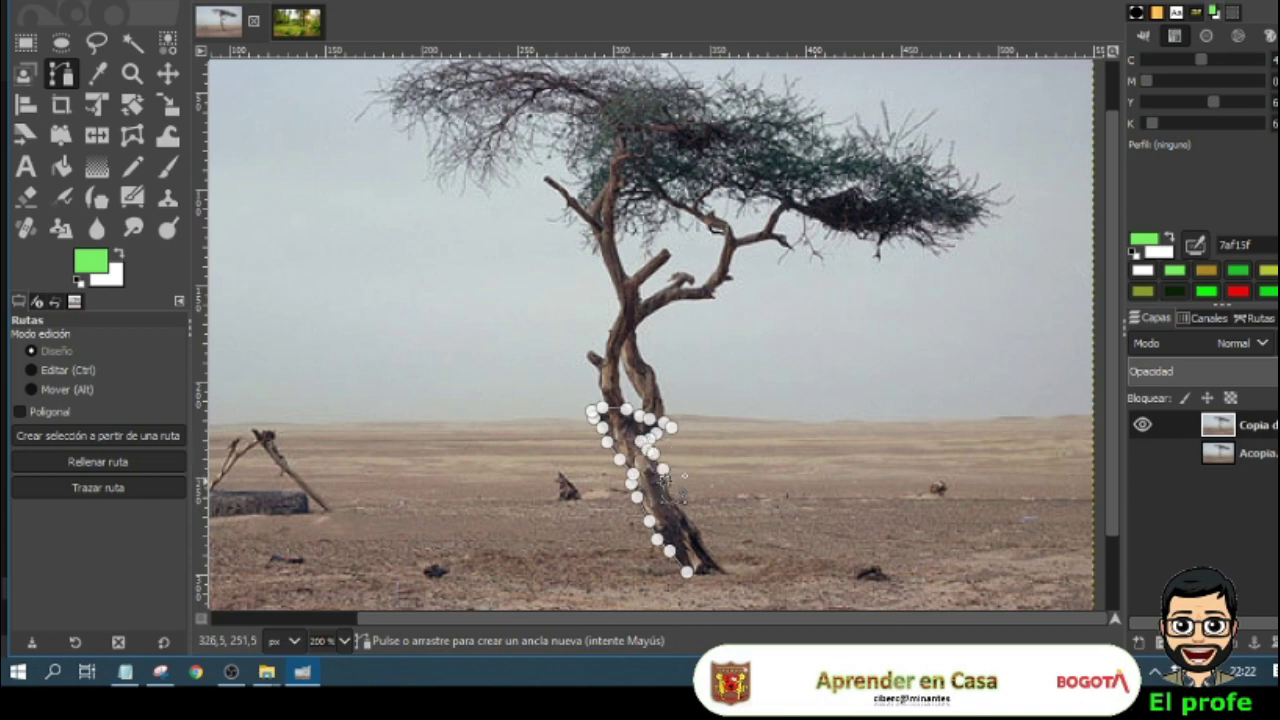
left_click(675, 499)
left_click(684, 509)
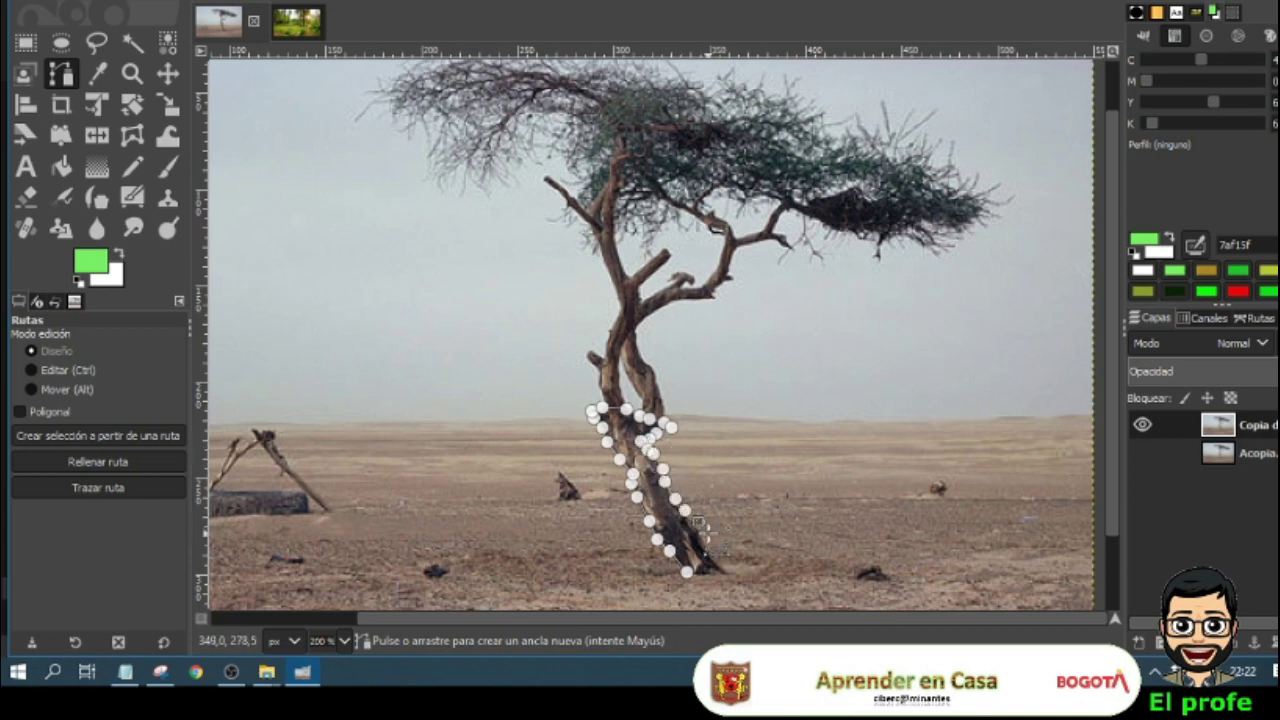
left_click(698, 522)
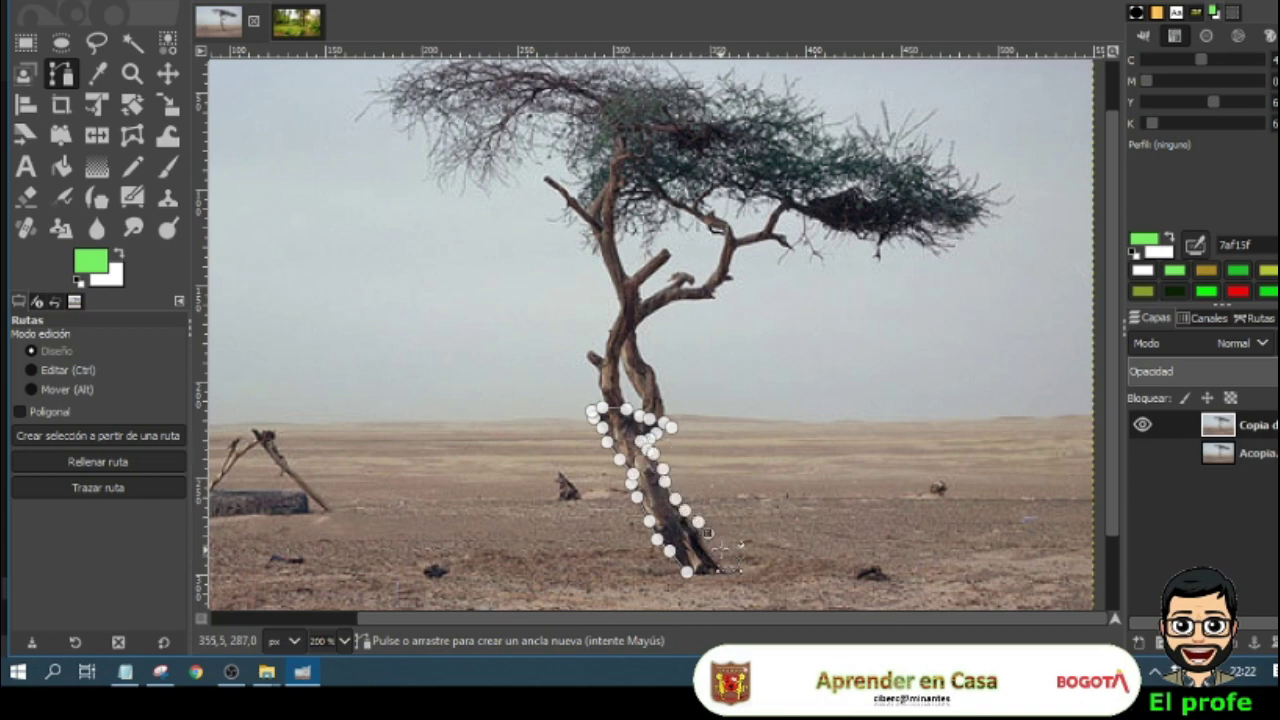
key("ctrl")
left_click(688, 572, "ctrl")
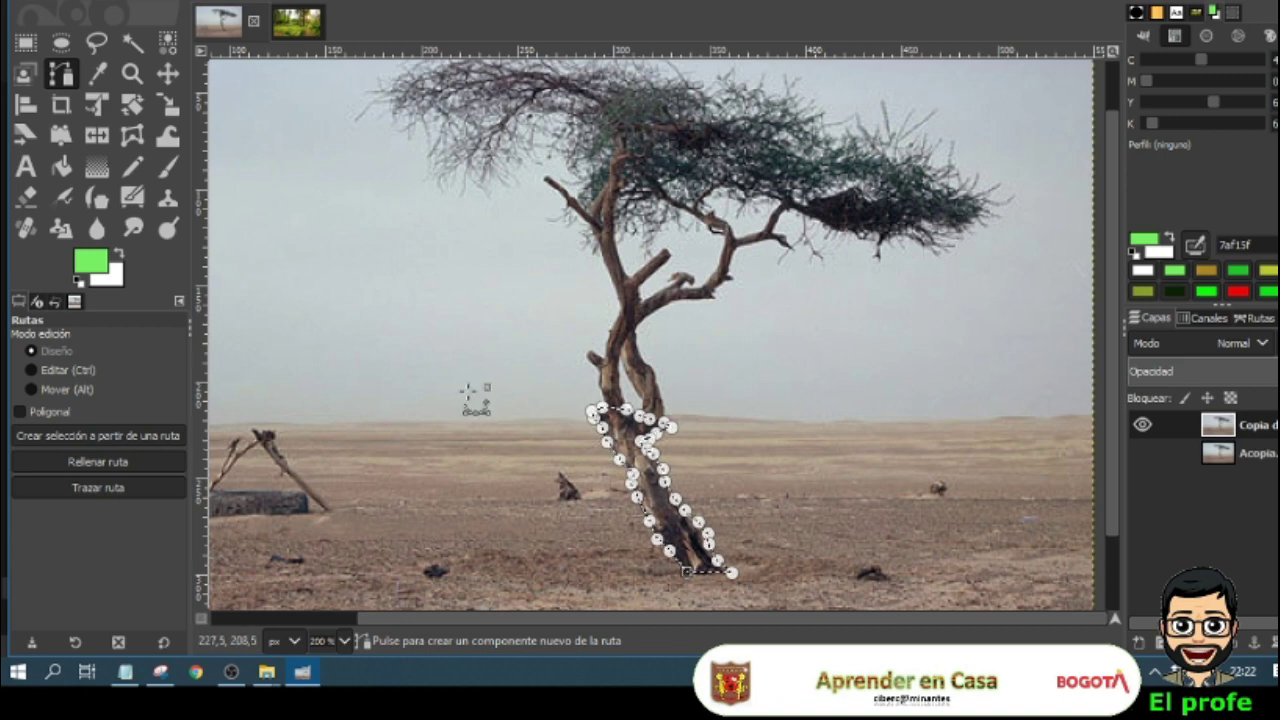
Step: Leave the trunk path by switching tools, return to the Paths tool and open the forest image Bcopia.jpg
left_click(28, 105)
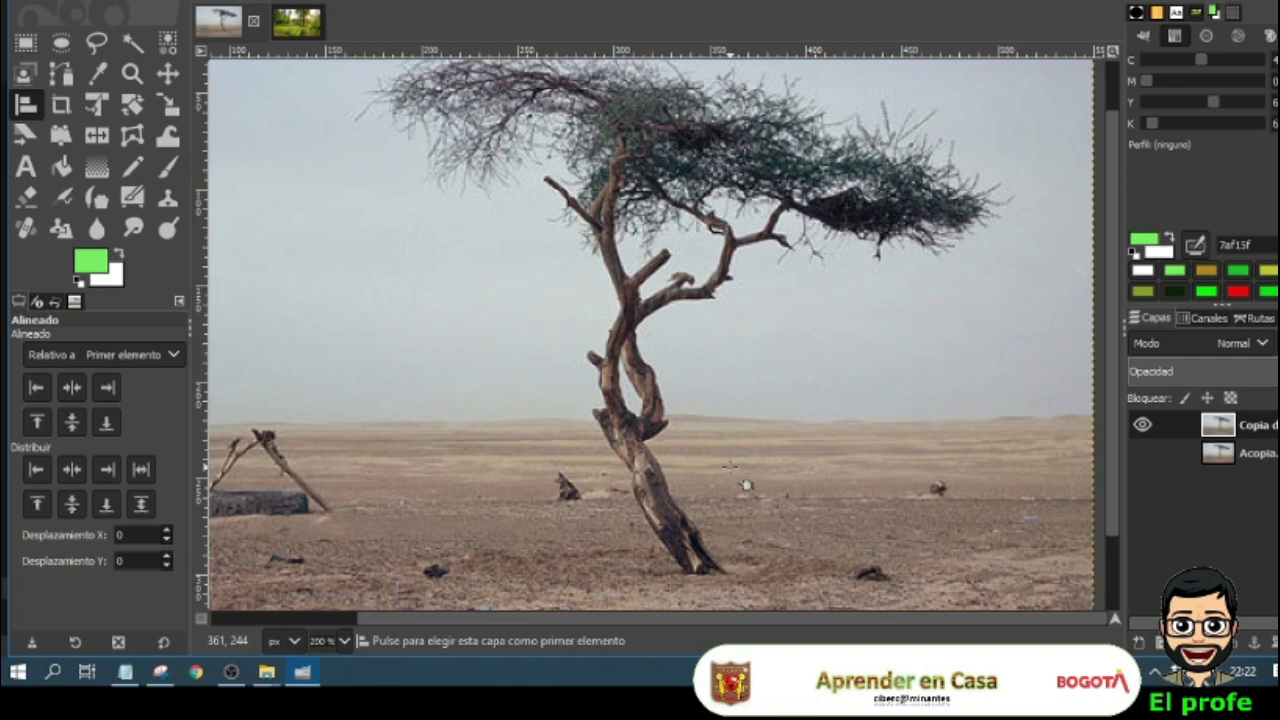
left_click(61, 76)
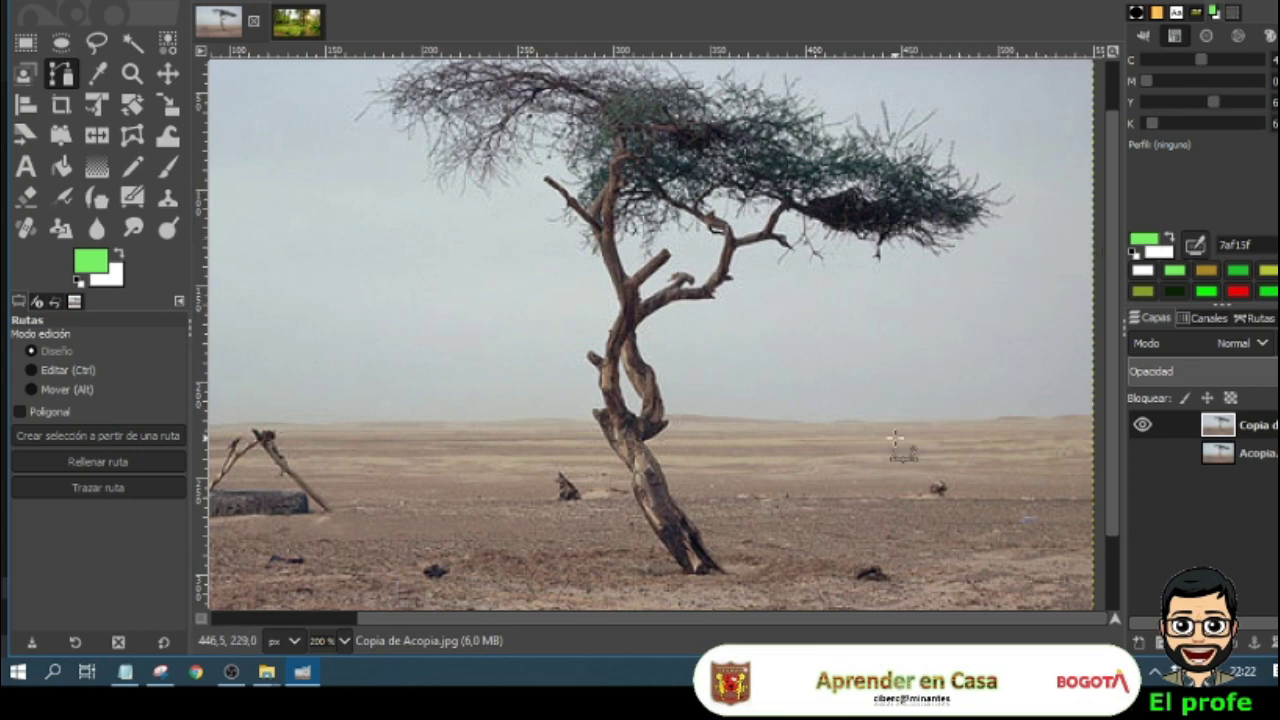
left_click(297, 22)
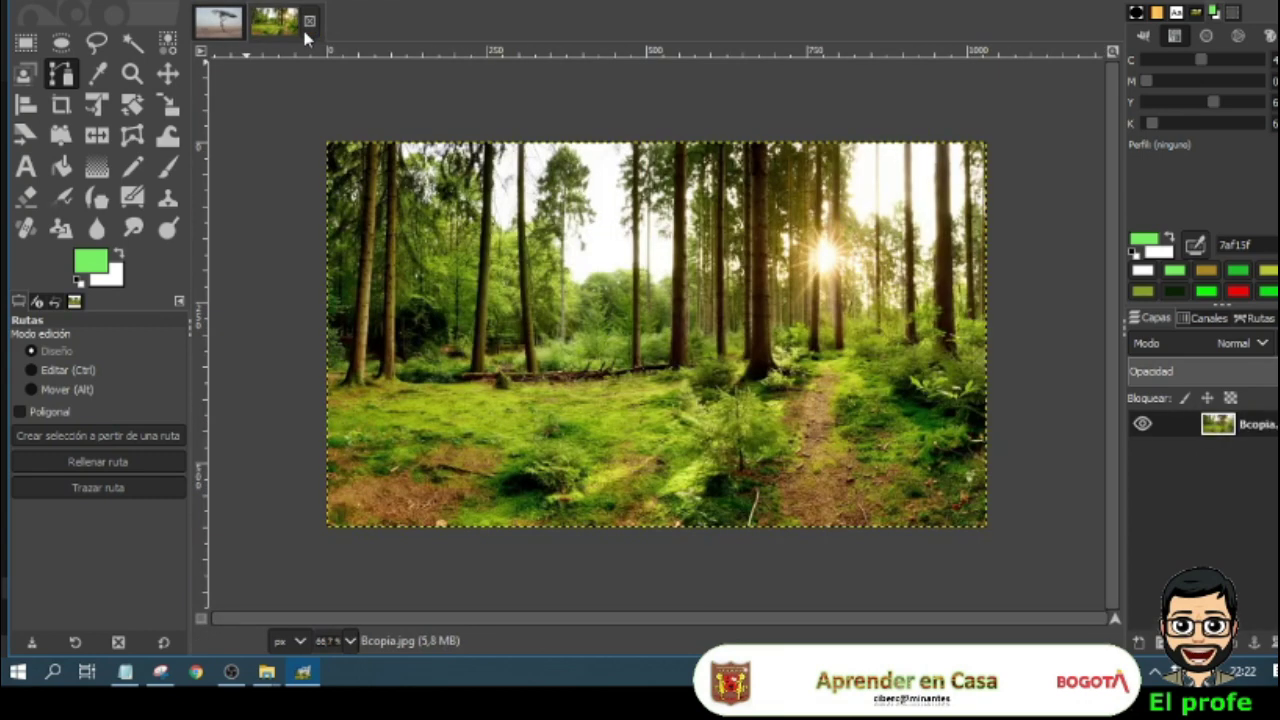
Step: Return to the tree image, fuzzy-select the sky beside the tree, clear it to white and remove the selection
left_click(217, 28)
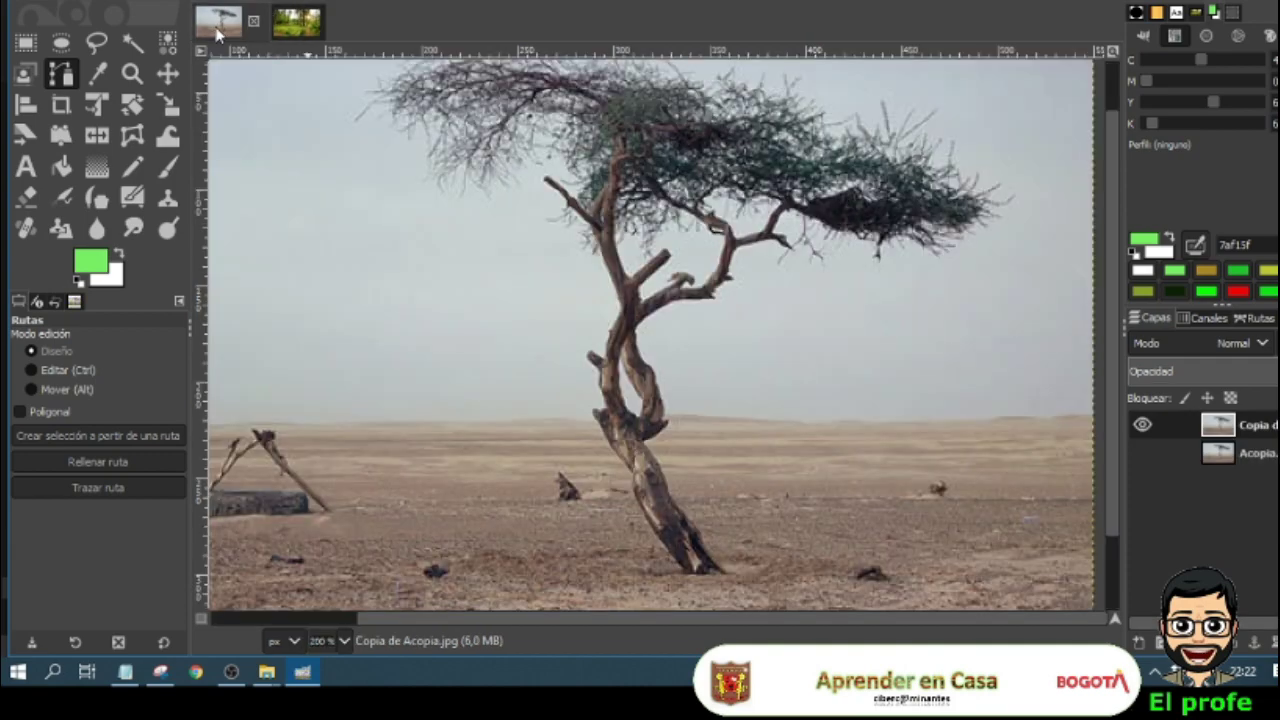
scroll(714, 450, "down", 2, "ctrl")
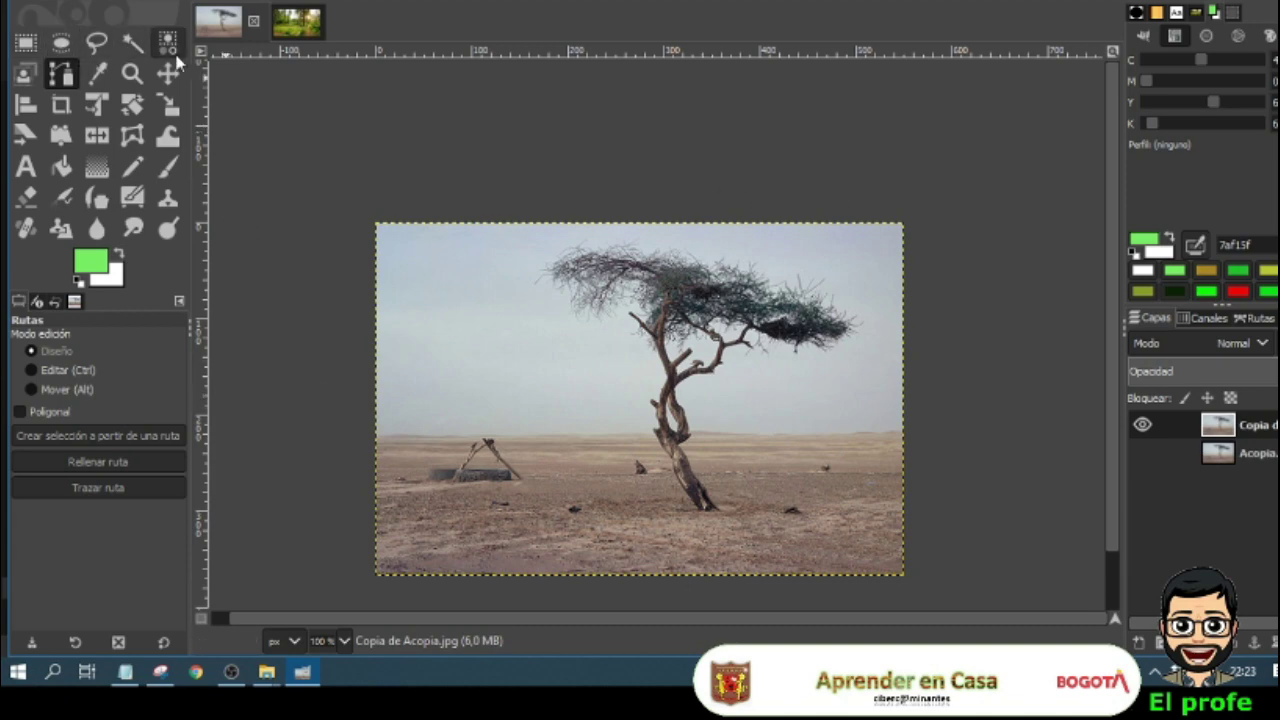
left_click(140, 45)
left_click(465, 319)
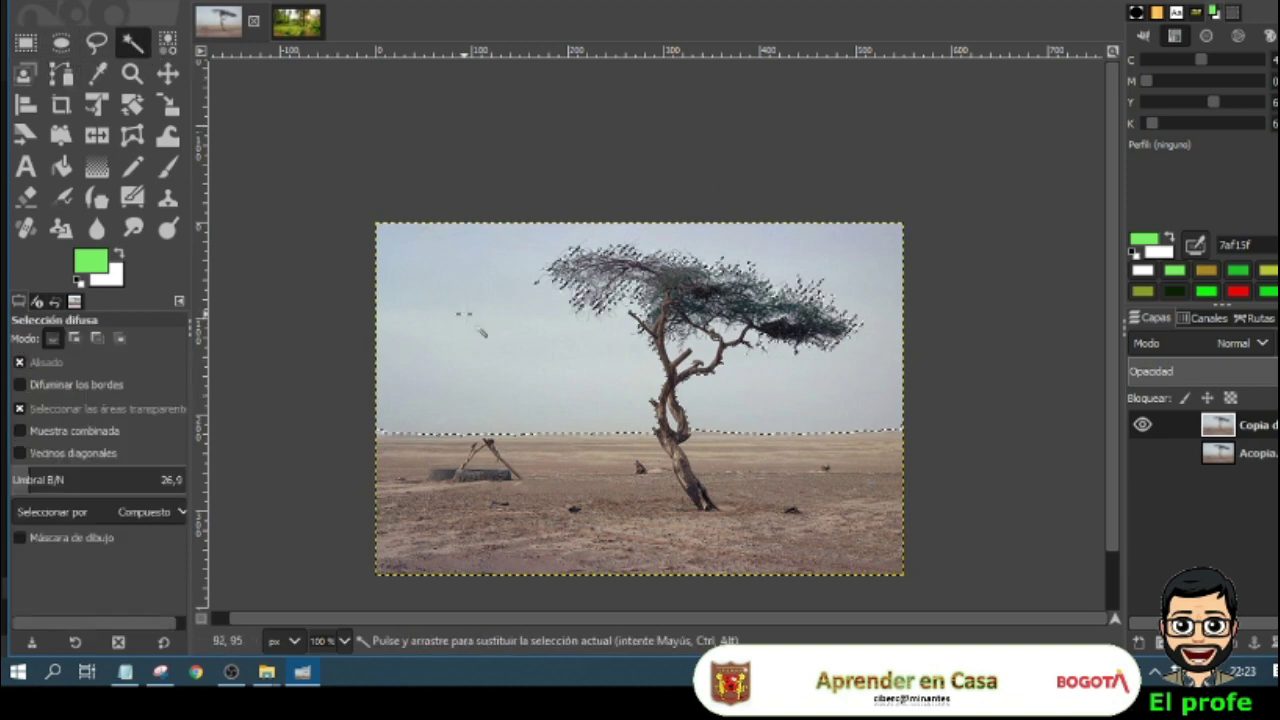
key("Delete")
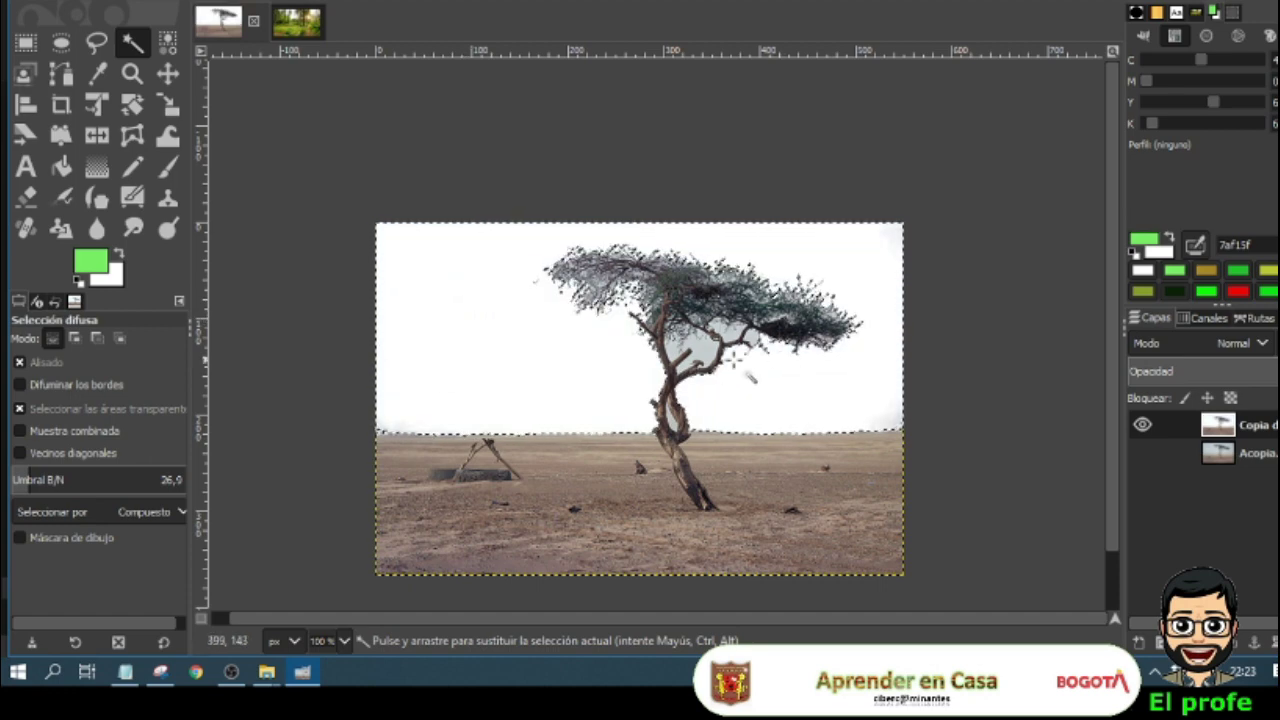
key("ctrl+shift+a")
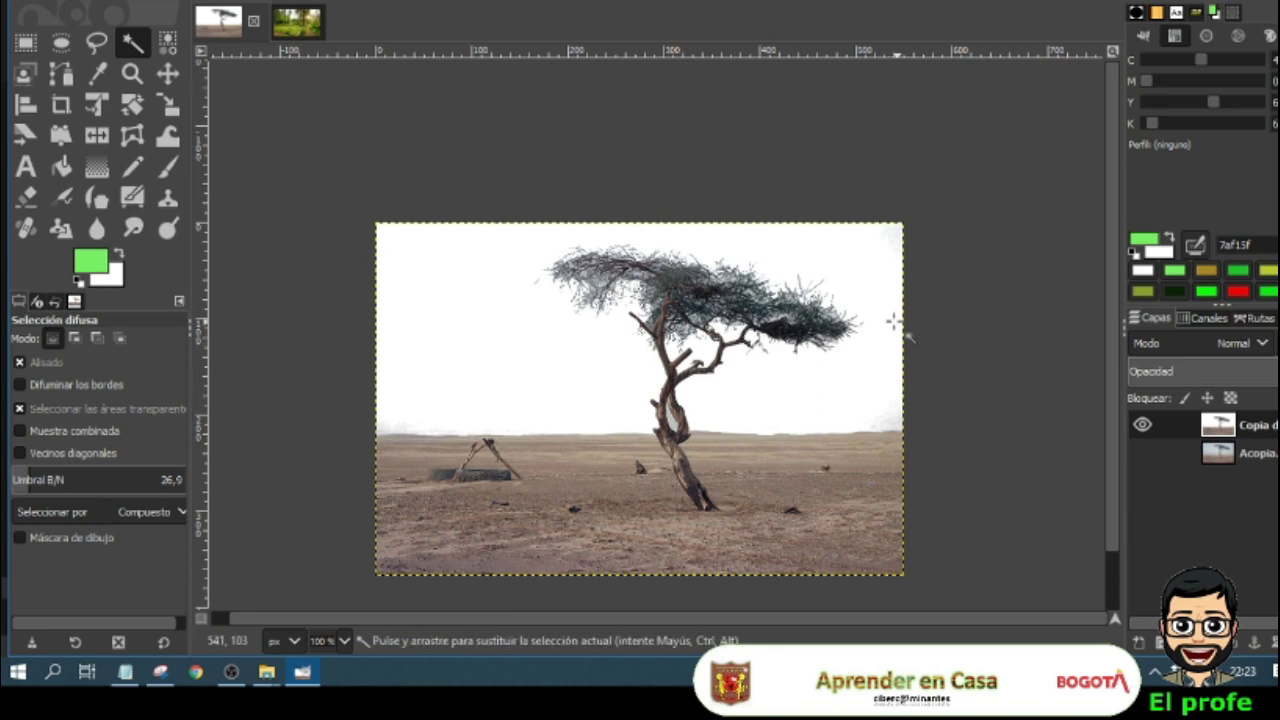
Step: Select by colour the pale sky remnants at the edge of the tree's crown, clear them and deselect
scroll(880, 335, "up", 2, "ctrl")
scroll(865, 340, "up", 1, "ctrl")
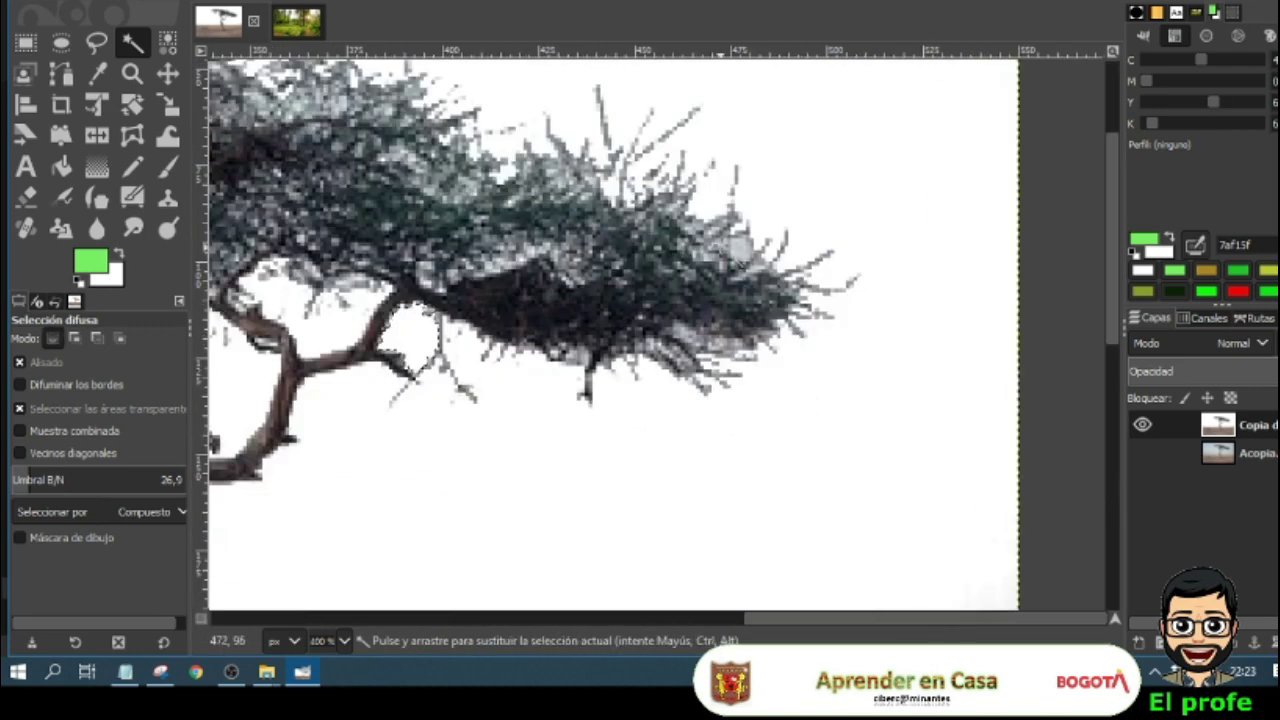
left_click(167, 42)
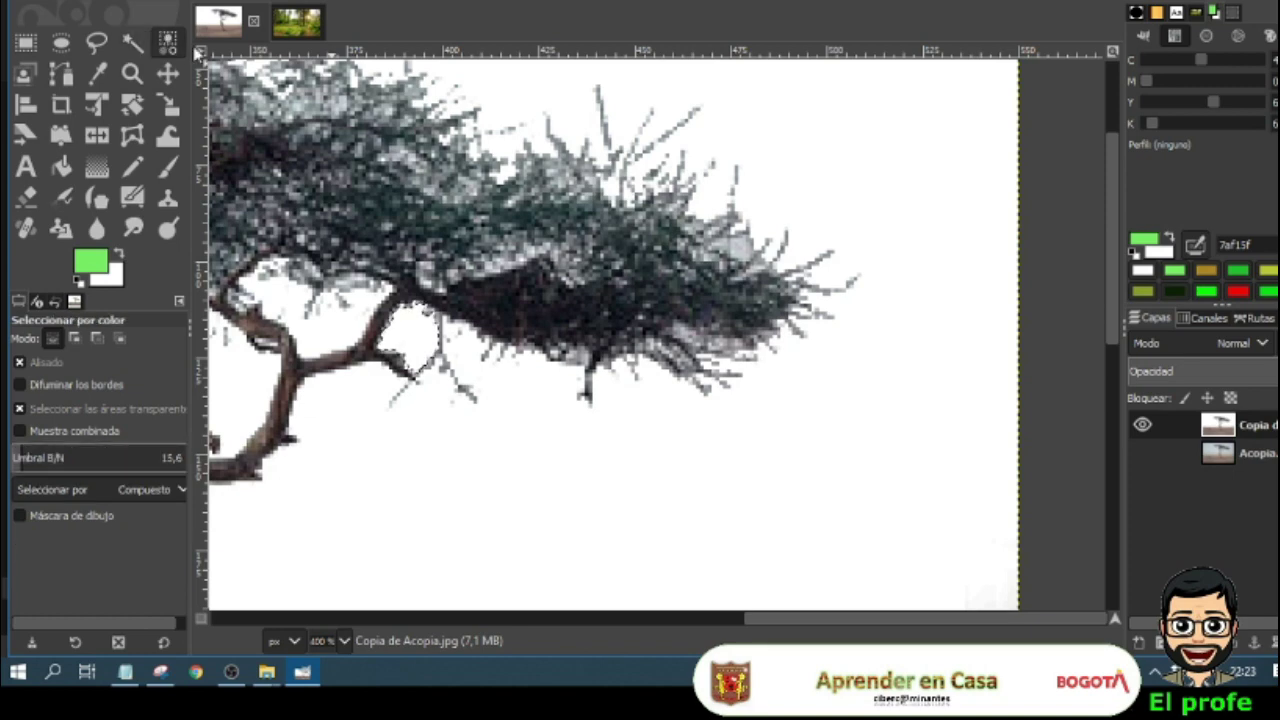
left_click(745, 263)
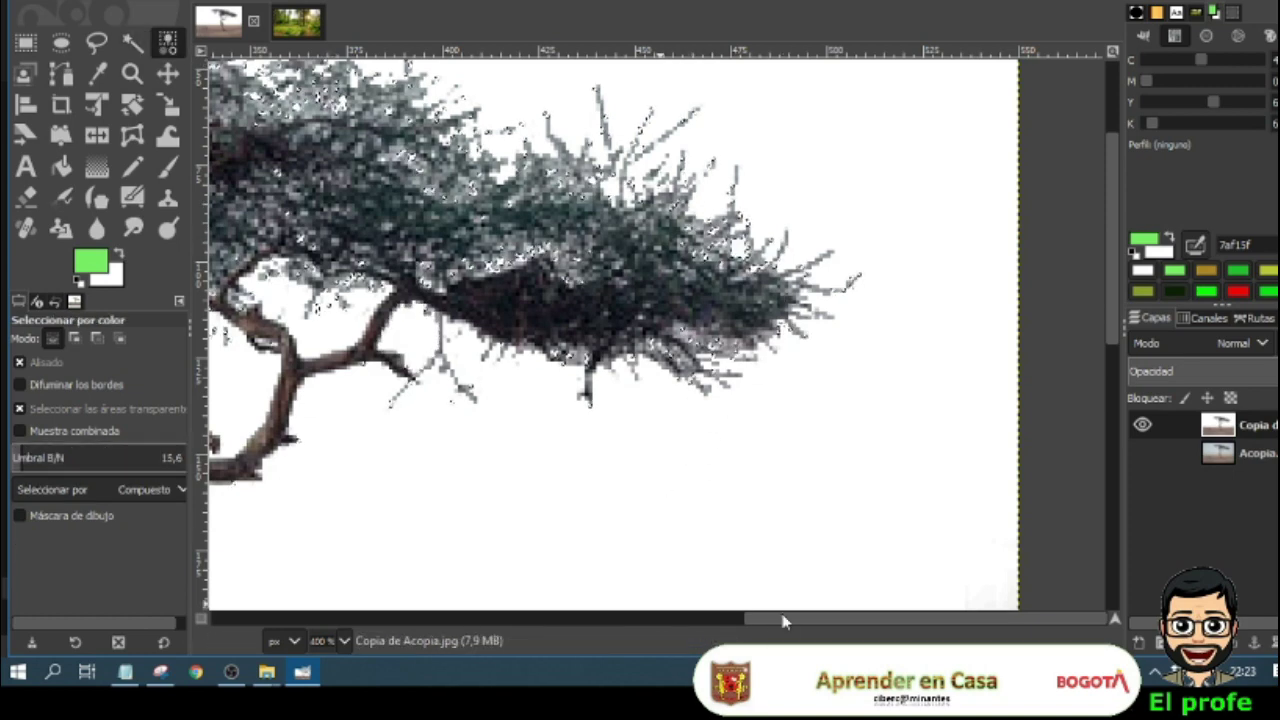
left_click_drag(785, 619, 580, 619)
scroll(645, 526, "down", 4)
scroll(644, 524, "up", 1)
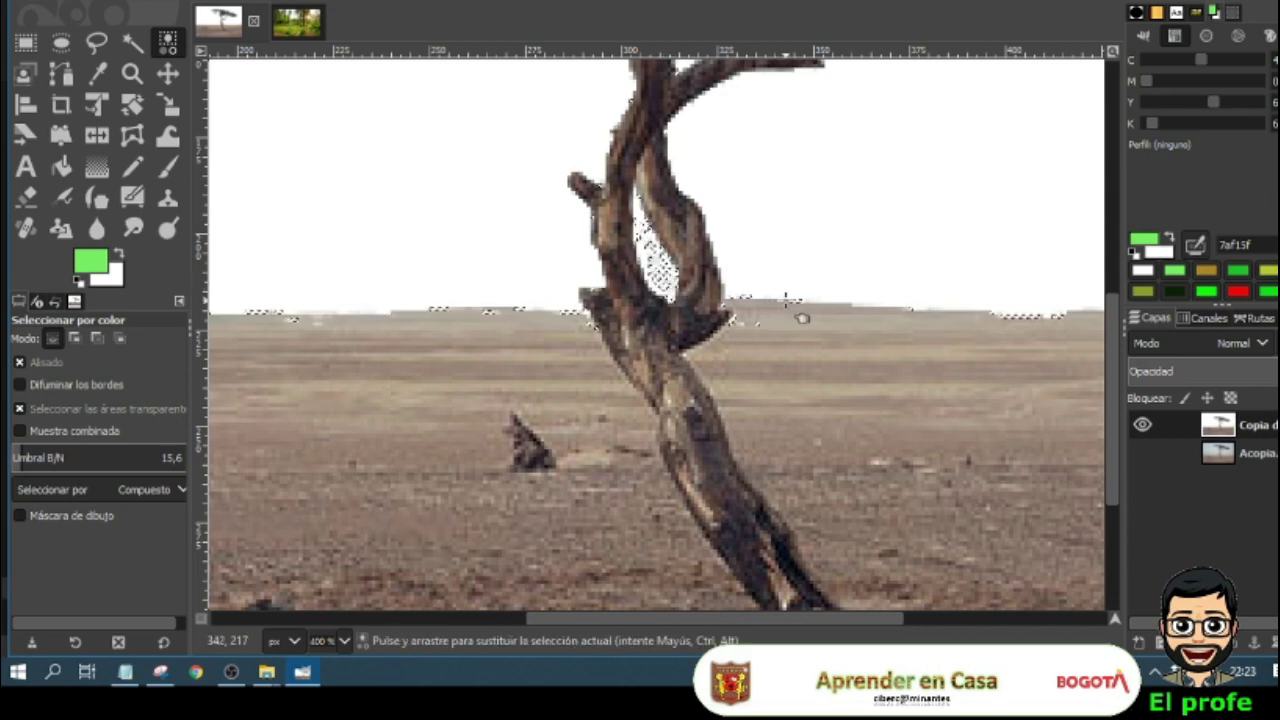
key("ctrl+shift+a")
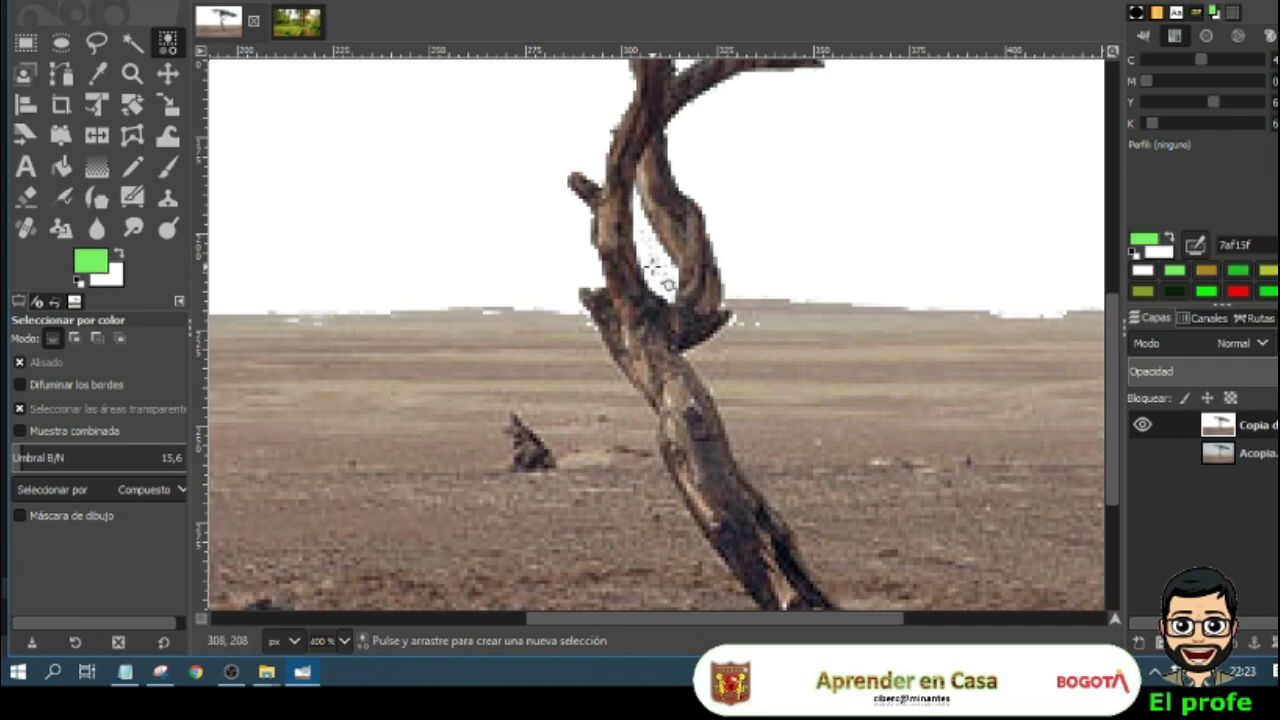
Step: Clear the sky remnants in the trunk's gap using selection by colour, deselect, and clear the greyish tones among the branches likewise
left_click(658, 261)
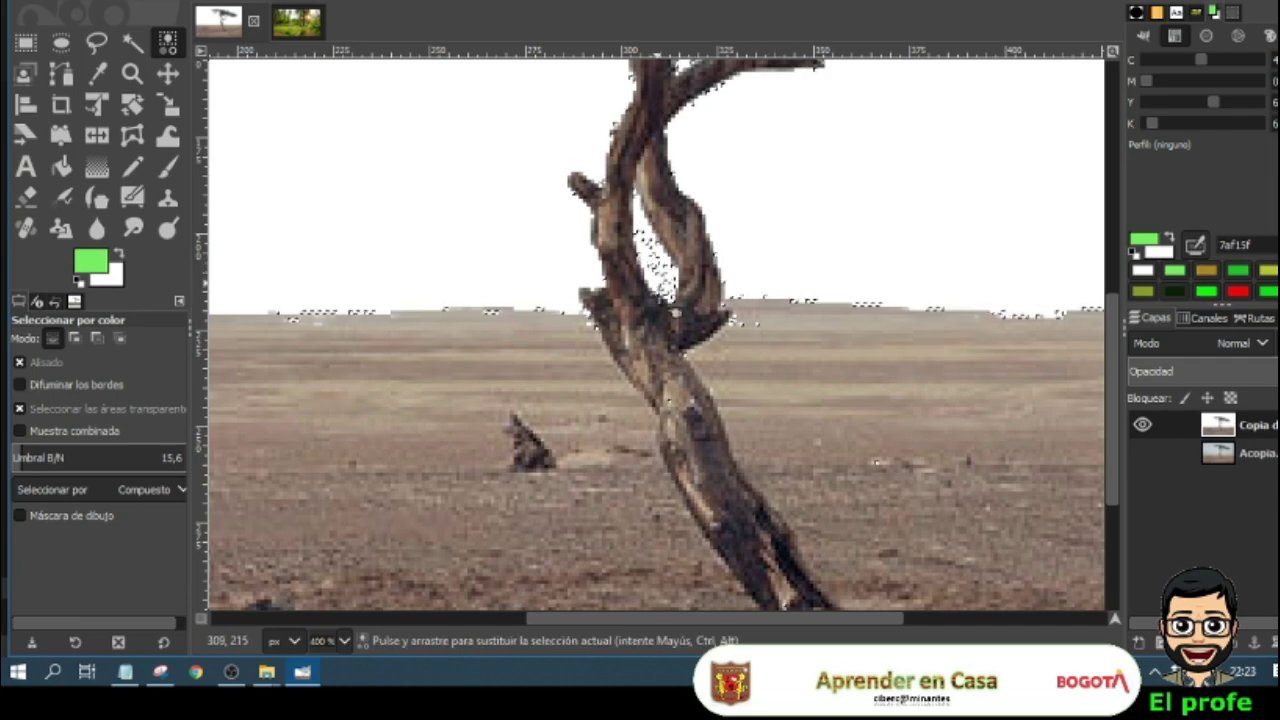
key("ctrl+shift+a")
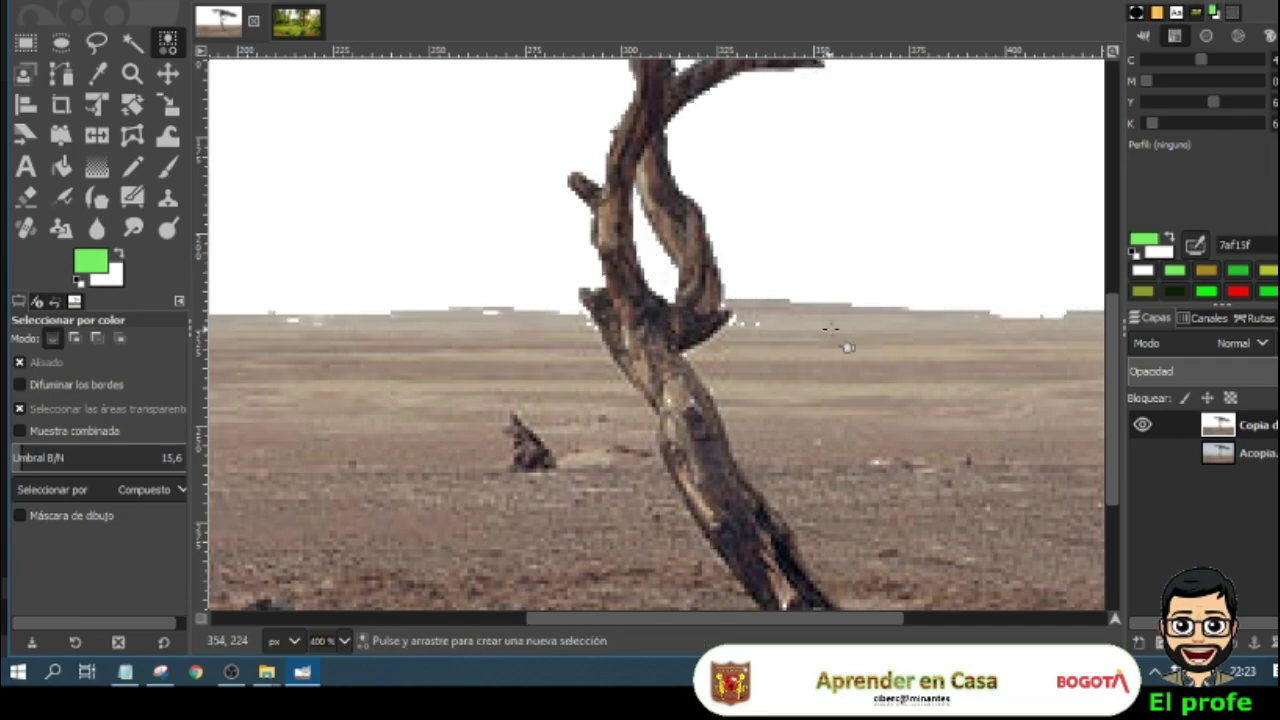
scroll(830, 330, "up", 5)
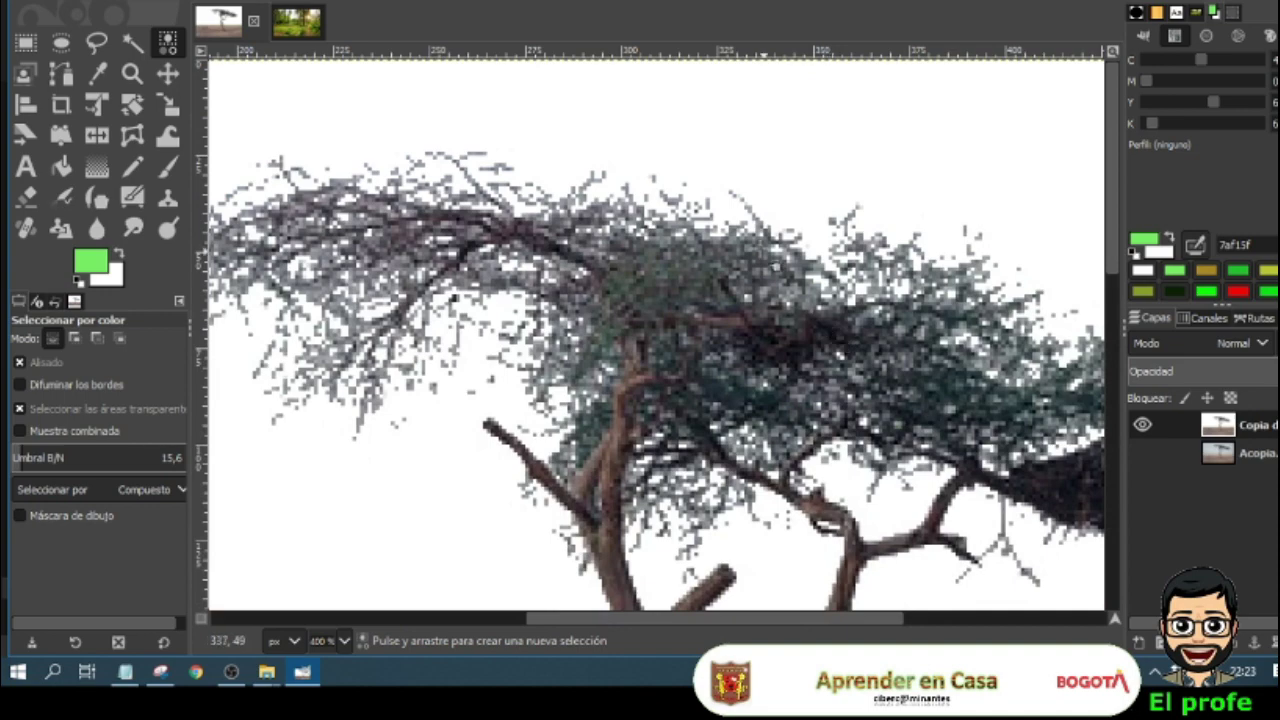
left_click(785, 438)
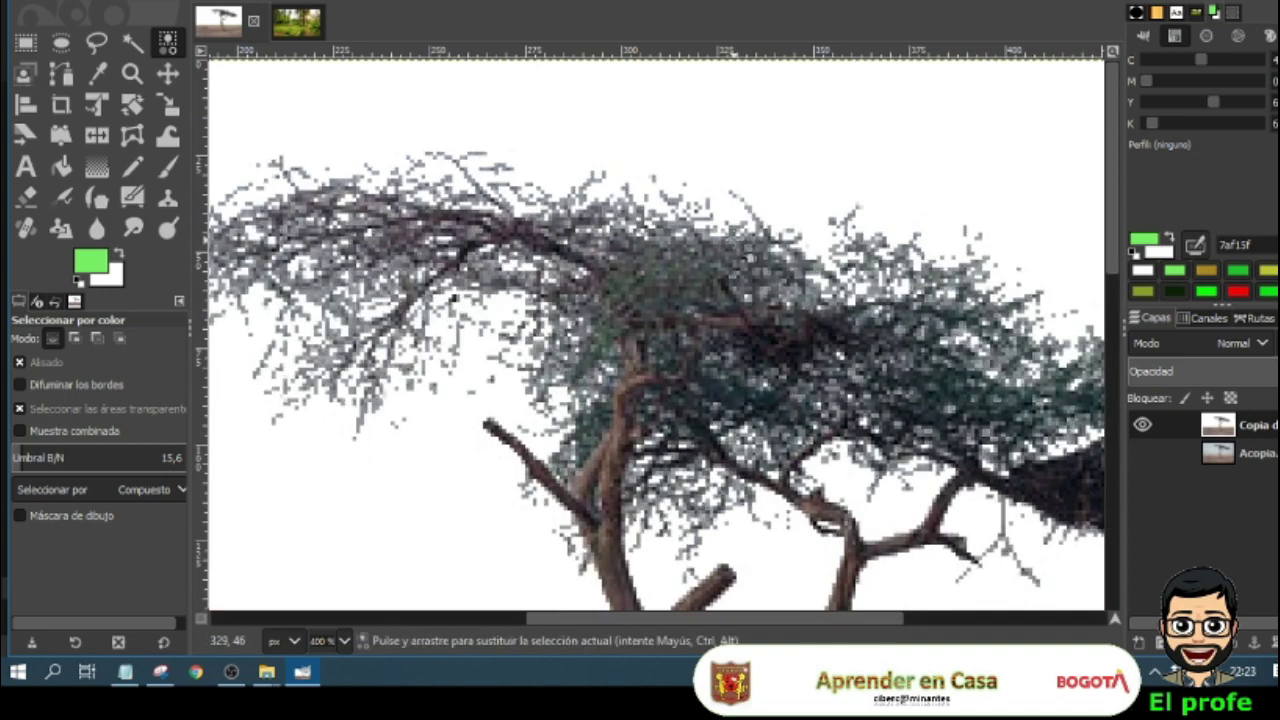
Step: Examine the crown, trunk, horizon and ground to see which areas the colour selection affects
scroll(778, 484, "down", 6)
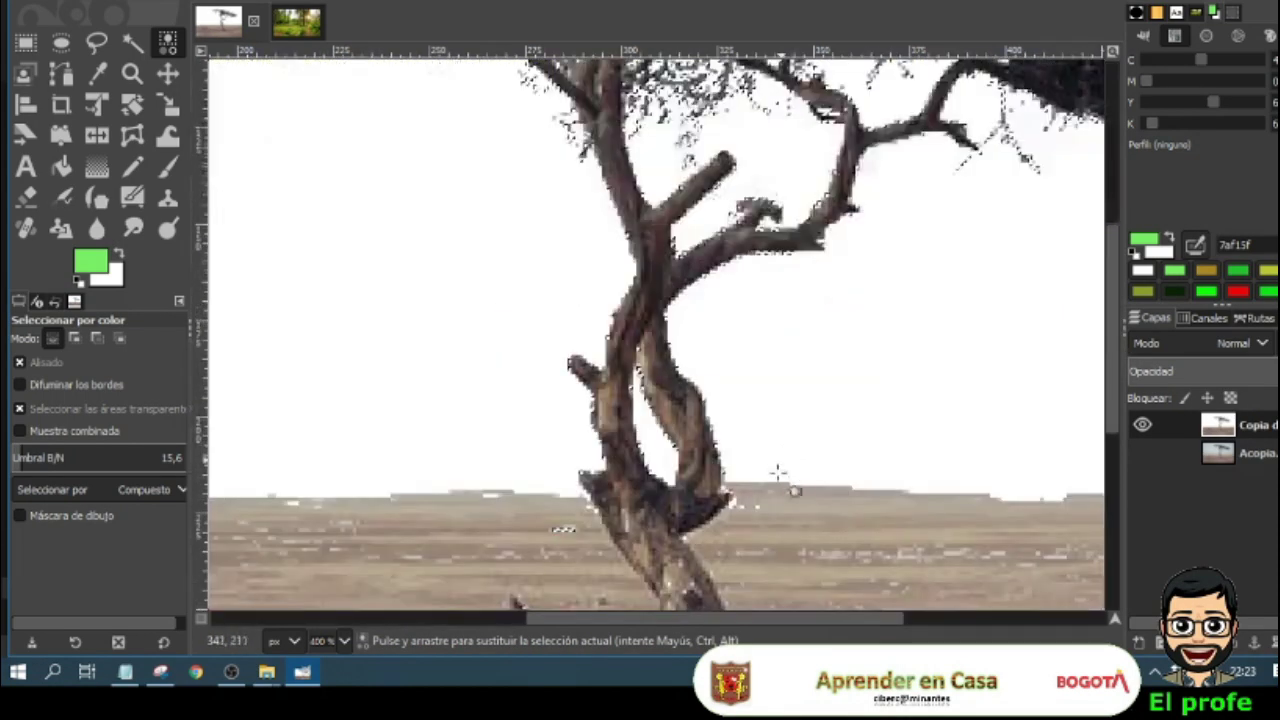
scroll(778, 484, "up", 3)
scroll(778, 484, "down", 3)
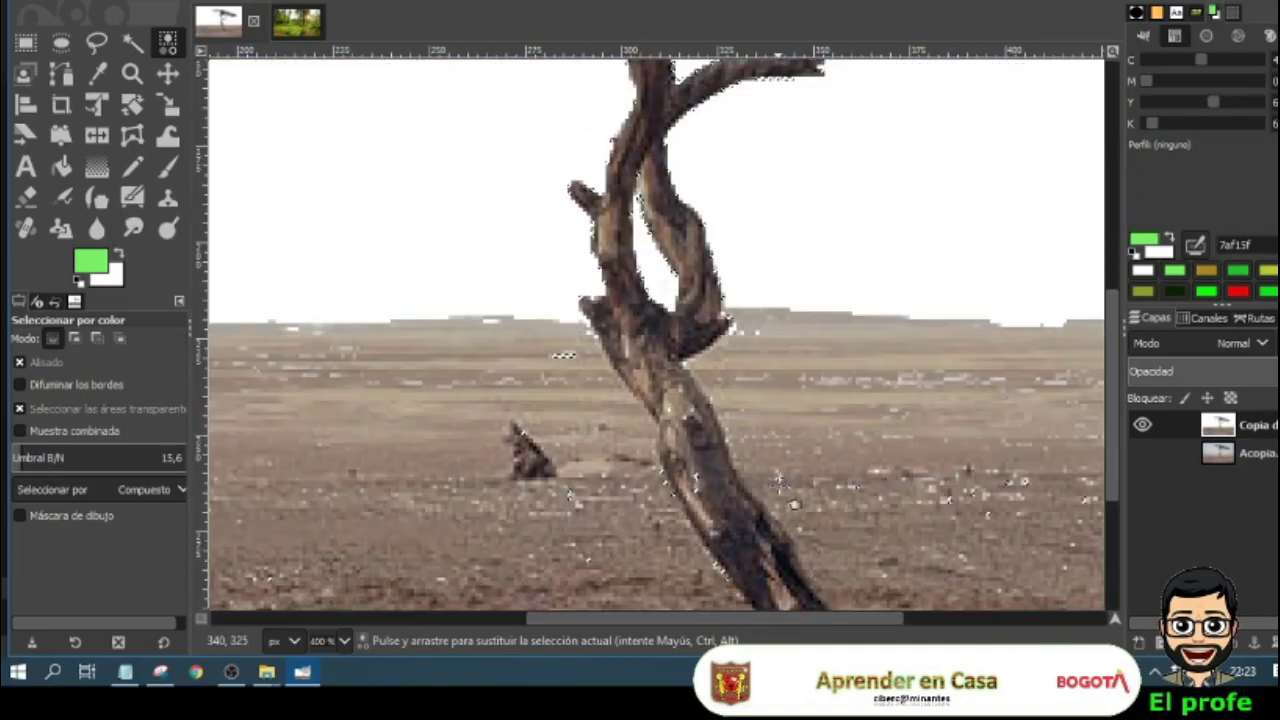
scroll(778, 484, "up", 5)
scroll(778, 484, "down", 4)
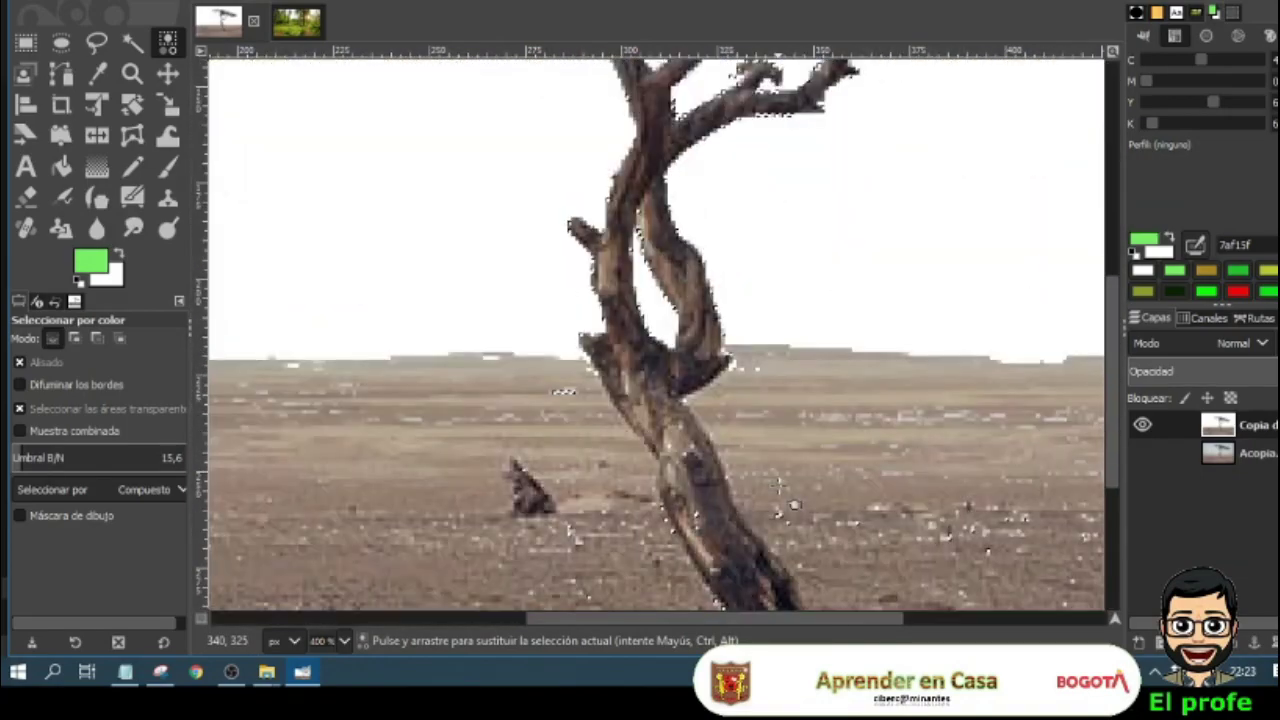
scroll(778, 484, "down", 4)
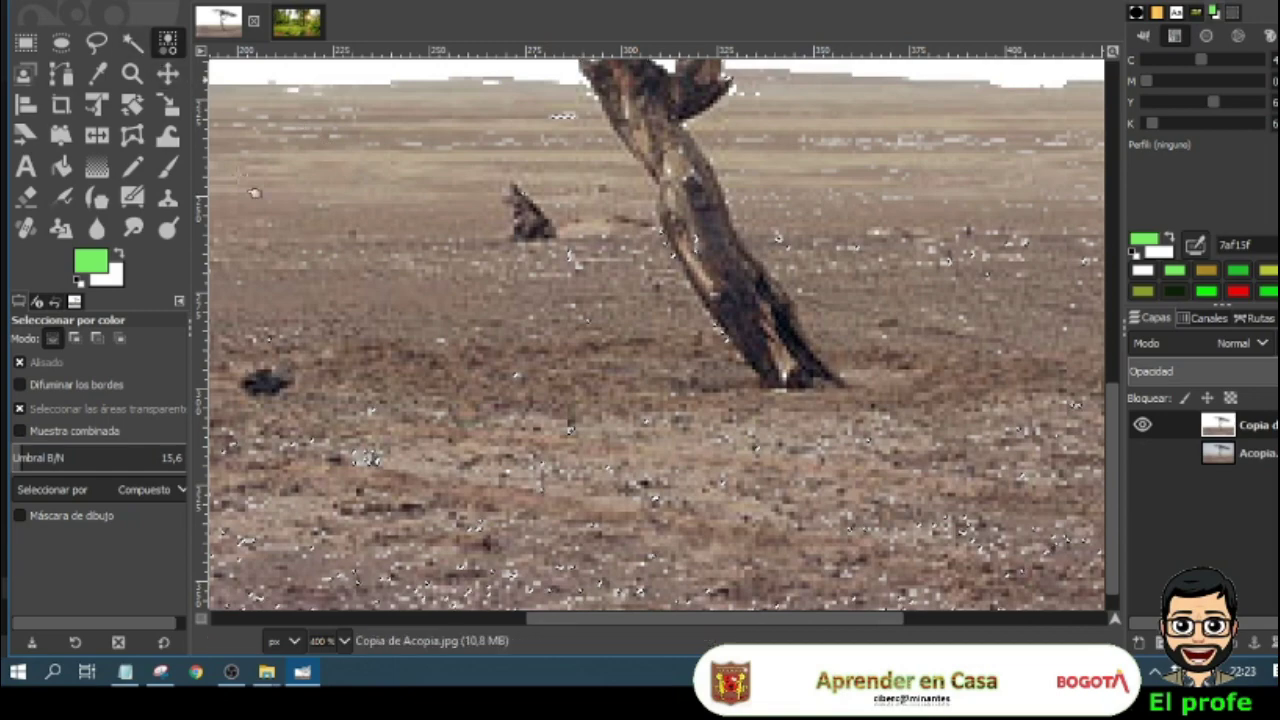
scroll(572, 430, "down", 2)
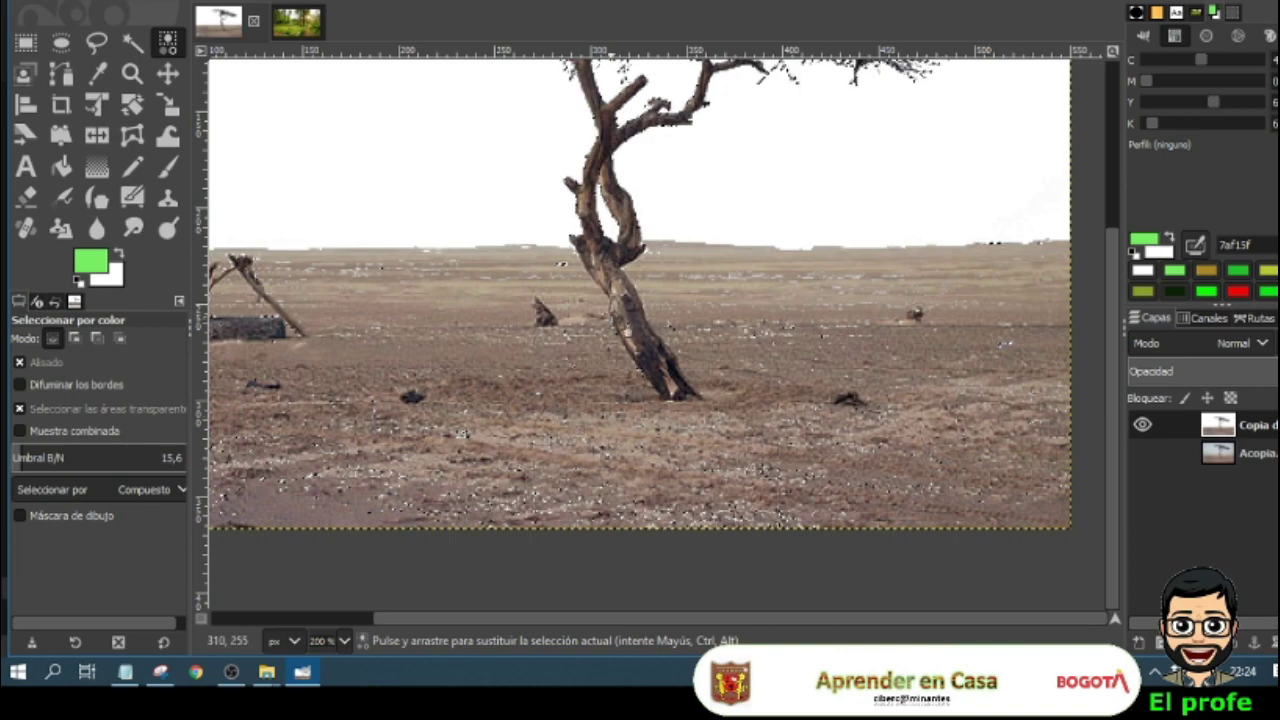
scroll(417, 238, "up", 5)
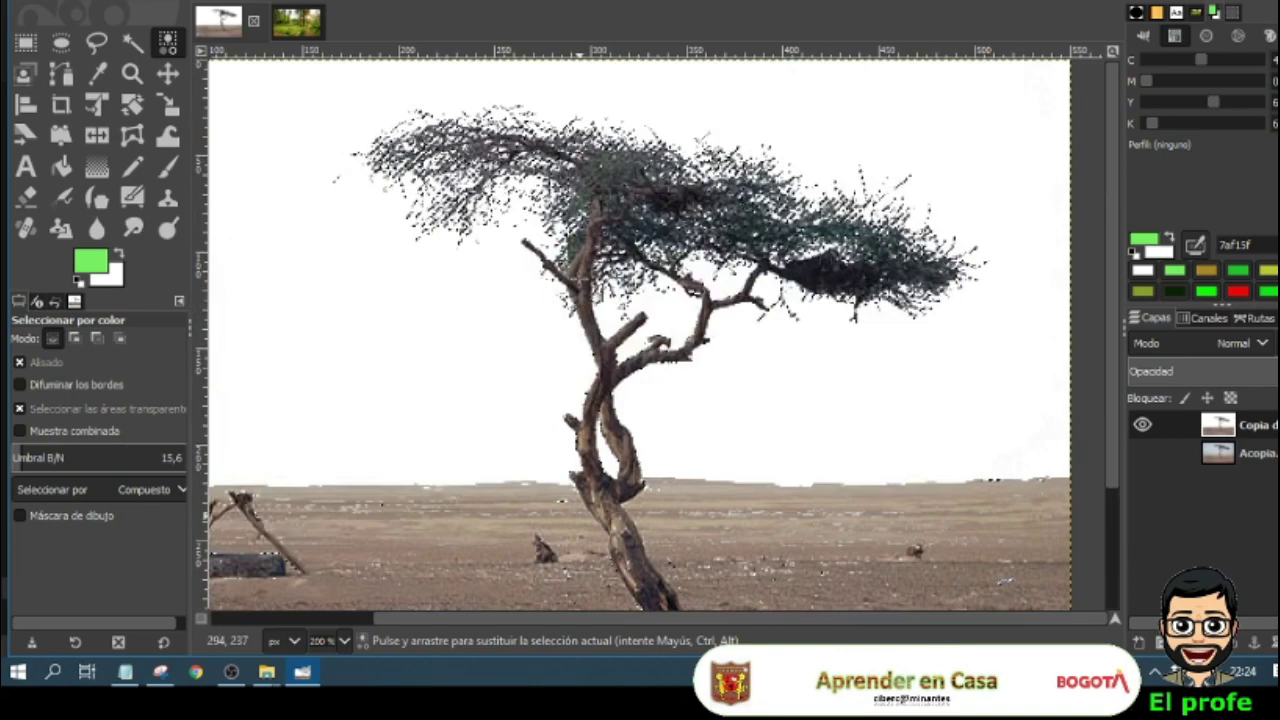
scroll(417, 238, "down", 3)
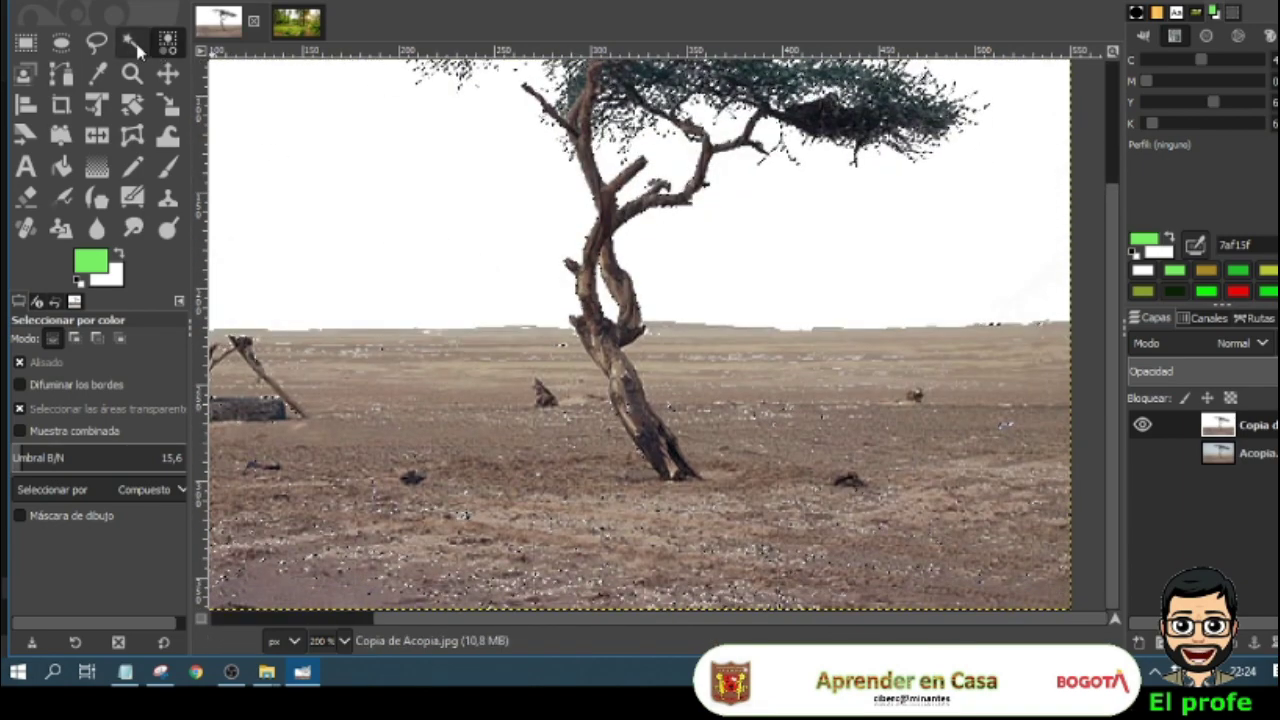
Step: Outline a large area of sky and ground left of the trunk with Free Select, clear it and remove the selection
left_click(96, 42)
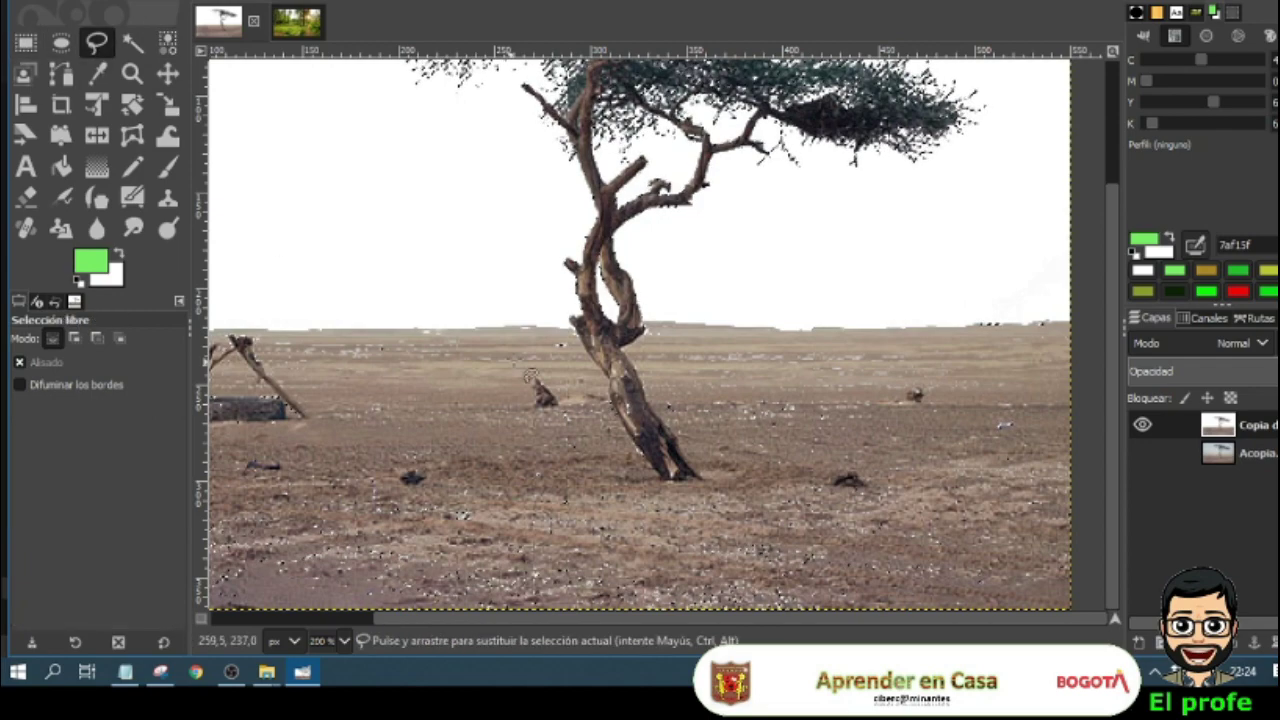
left_click(544, 298)
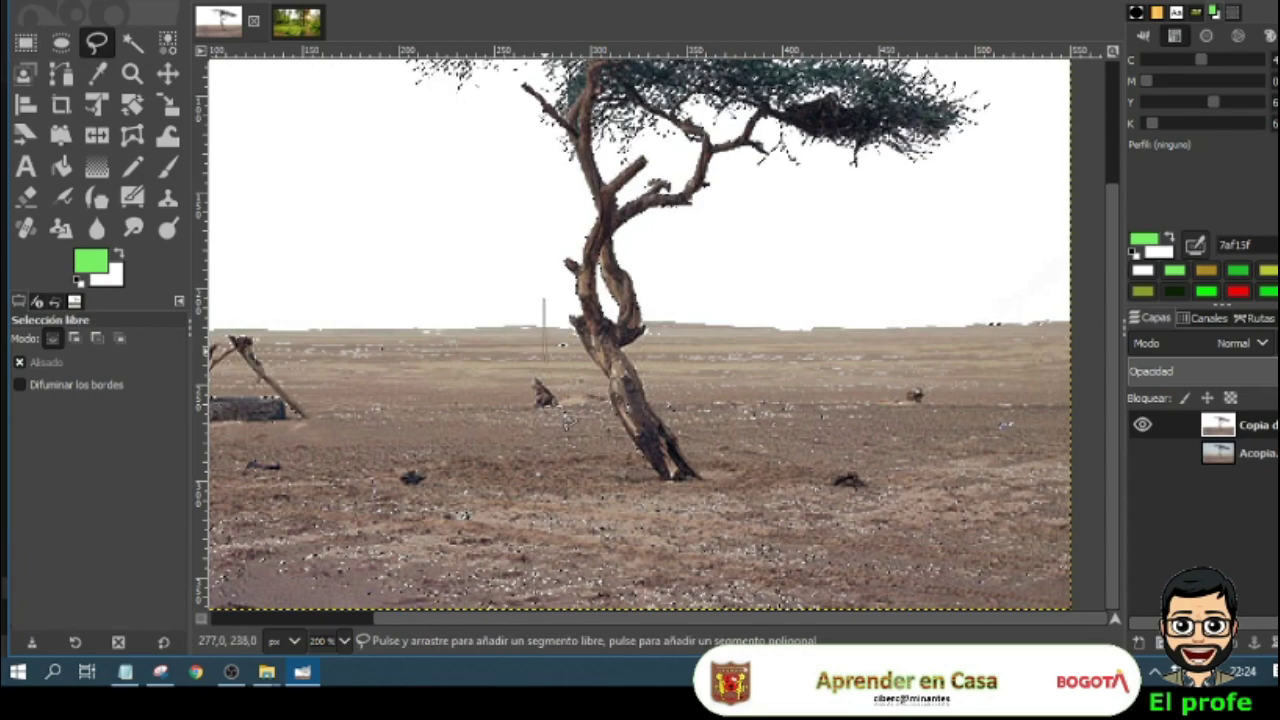
mouse_move(437, 684)
left_mouse_down()
mouse_move(160, 293)
mouse_move(307, 178)
mouse_move(430, 271)
mouse_move(585, 297)
left_mouse_up()
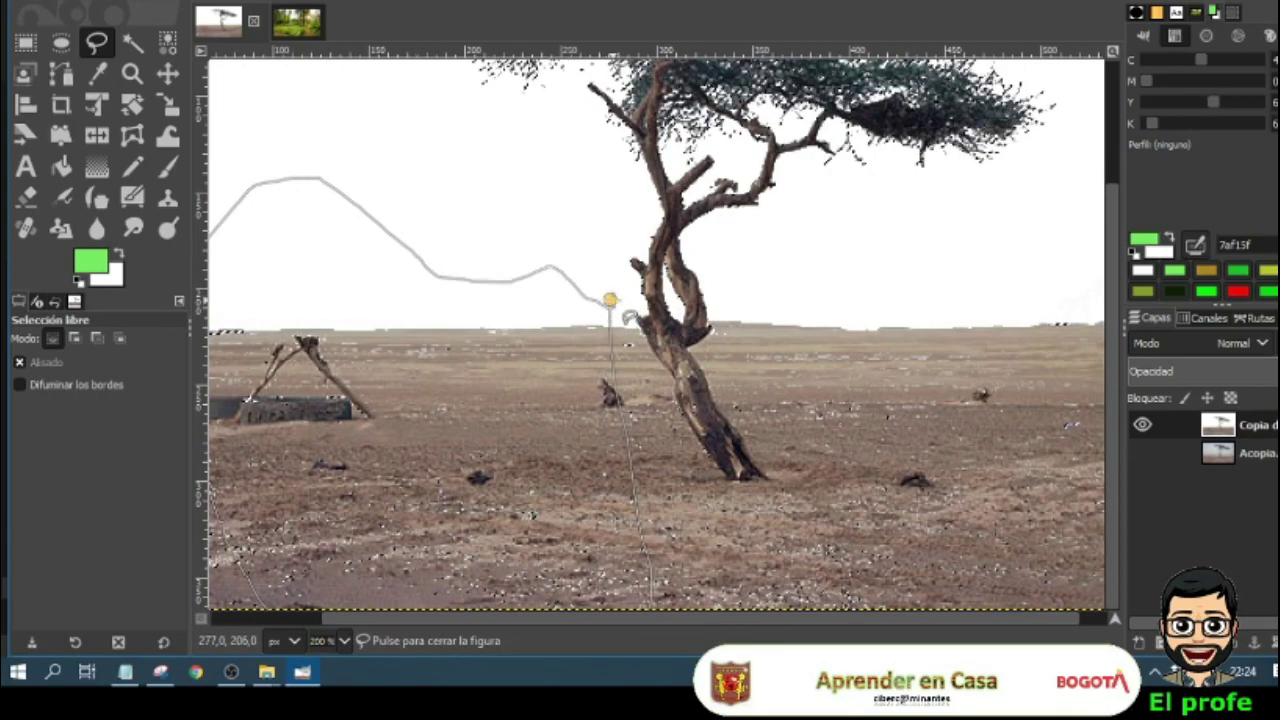
left_click(609, 298)
key("Delete")
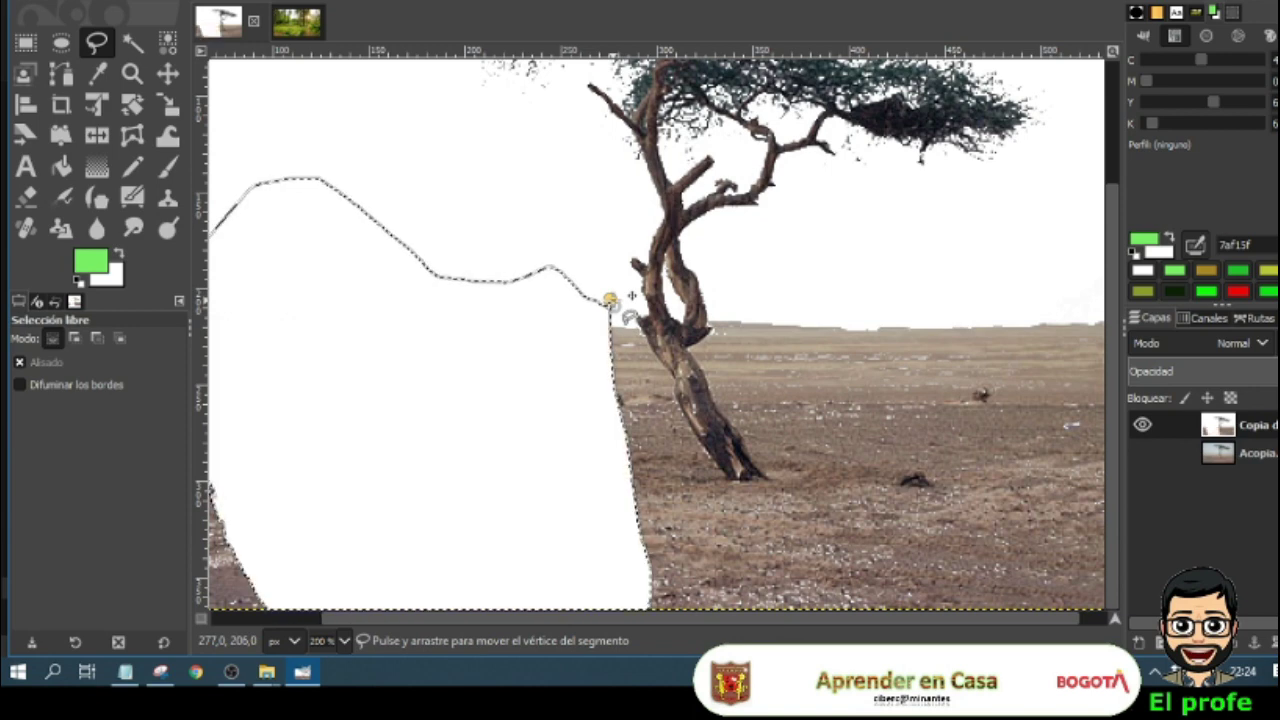
scroll(300, 300, "left", 3)
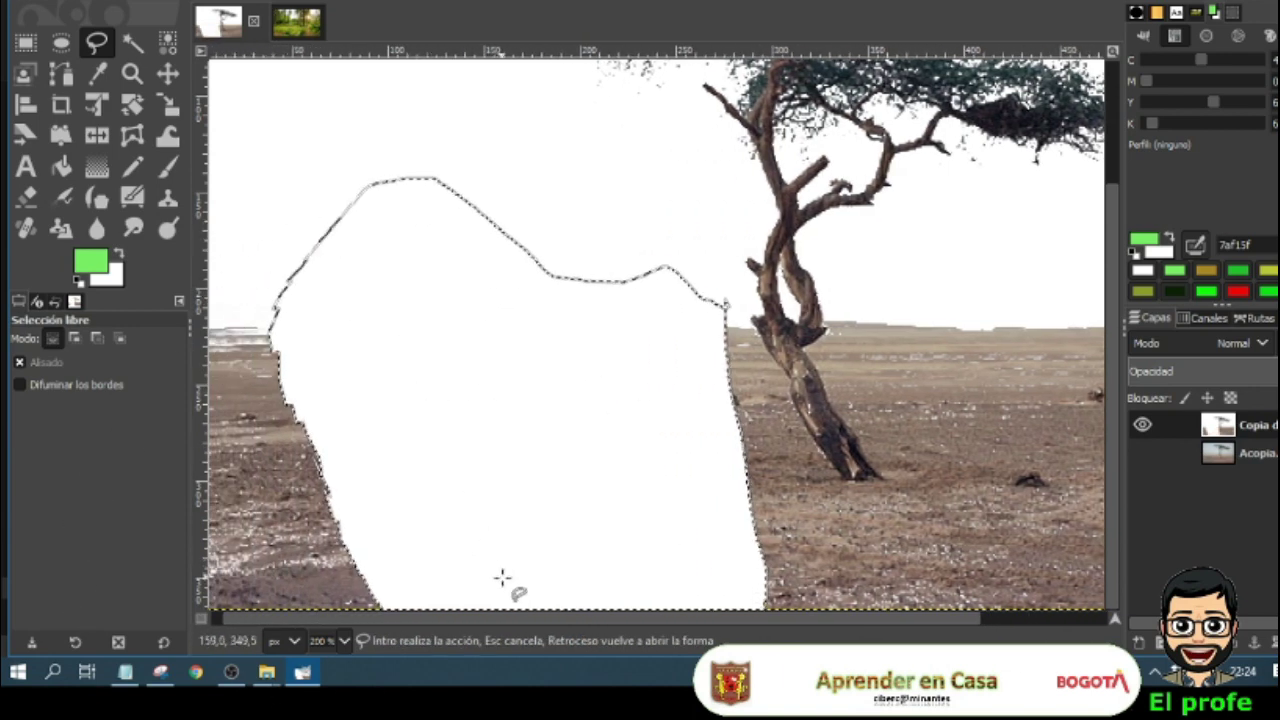
key("ctrl+shift+a")
key("Return")
key("ctrl+shift+a")
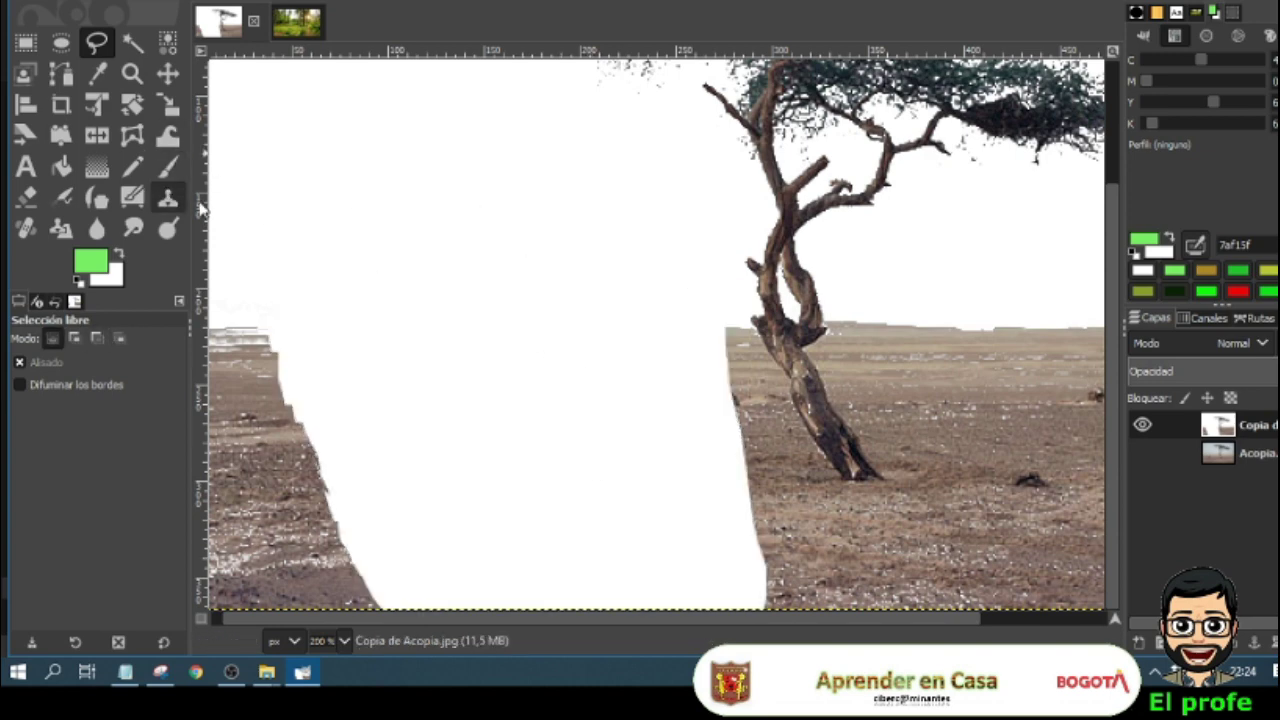
Step: Outline the remaining ground at the image's left edge with Free Select, clear it and remove the selection
mouse_move(240, 255)
left_mouse_down()
mouse_move(491, 586)
mouse_move(417, 685)
mouse_move(107, 620)
left_mouse_up()
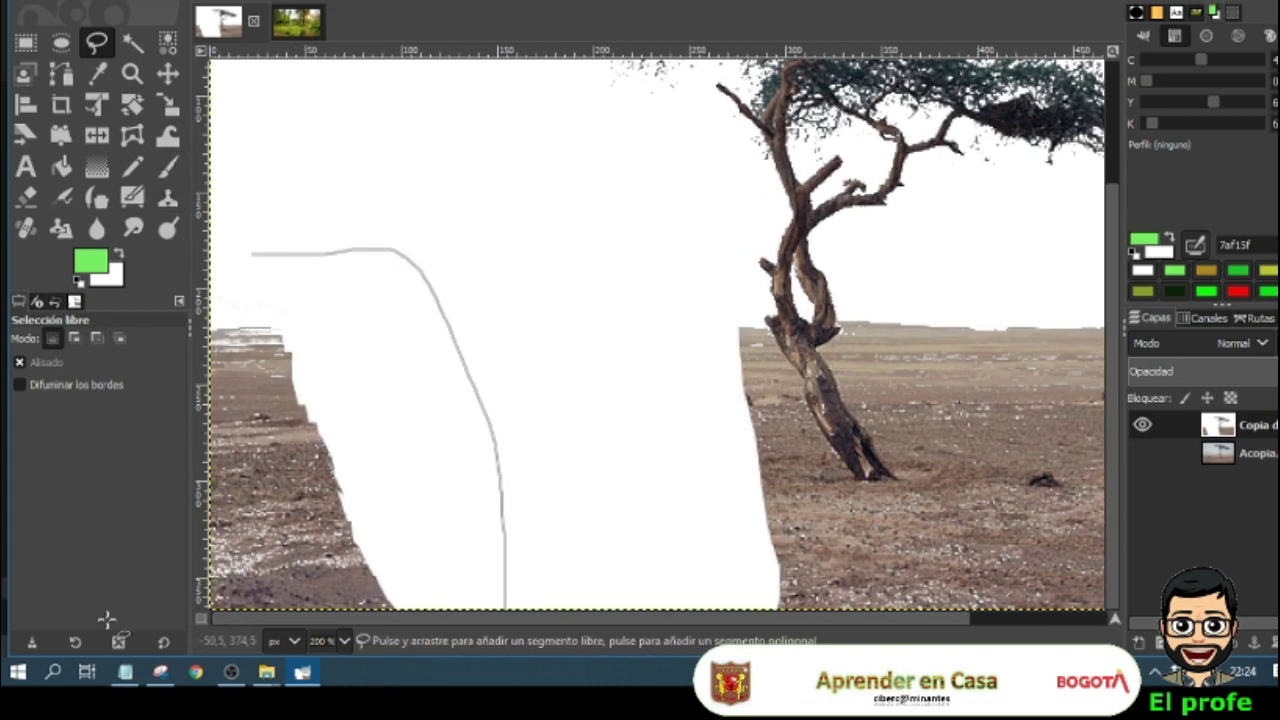
left_click(250, 254)
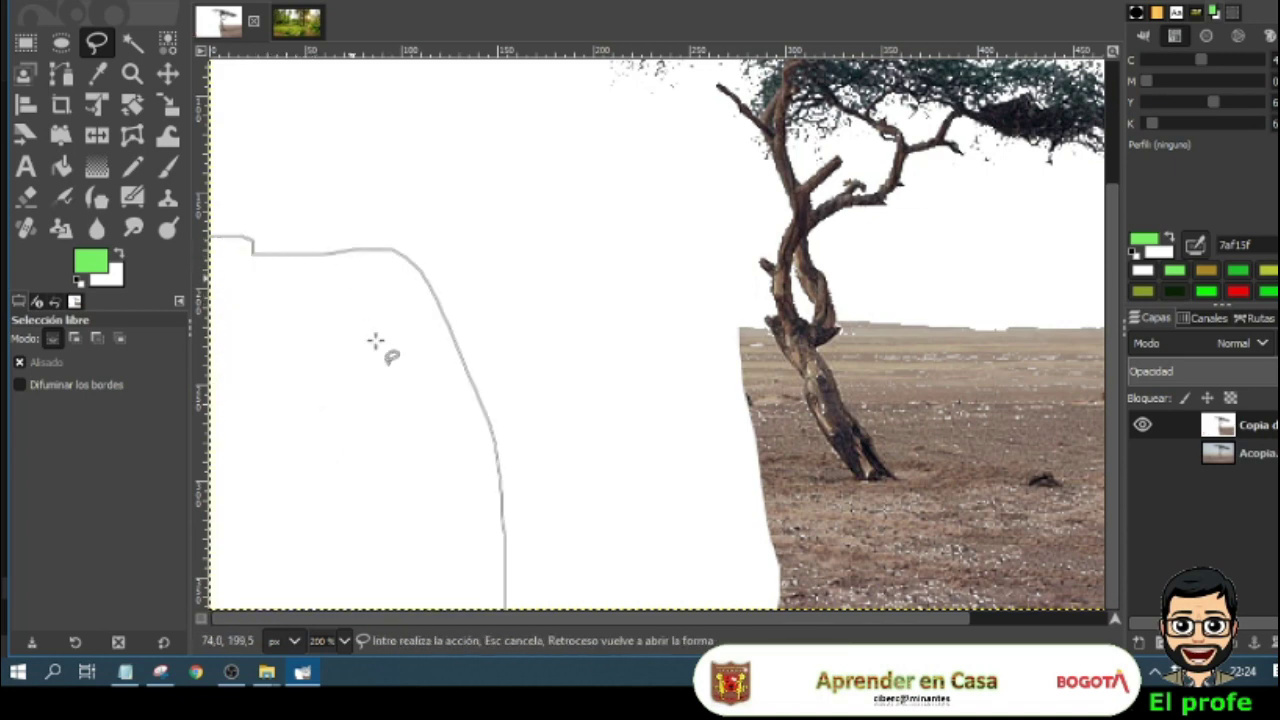
key("Return")
scroll(803, 620, "right", 3)
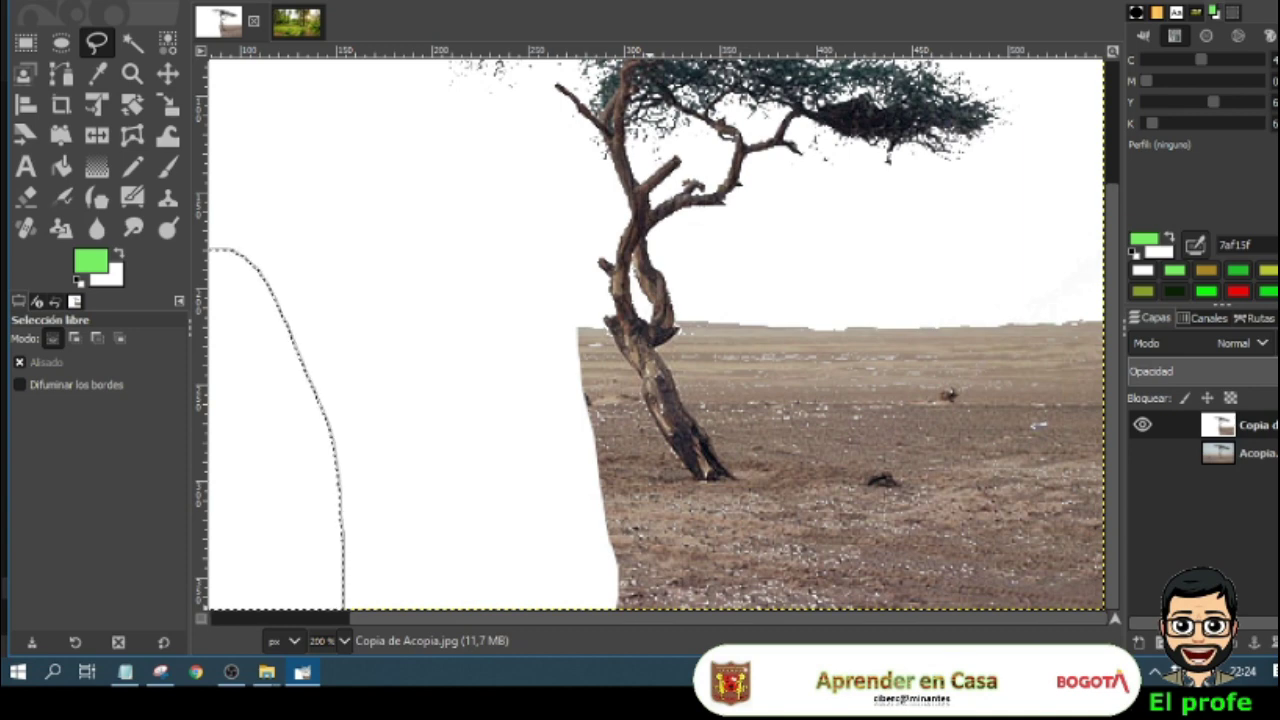
scroll(983, 608, "down", 3)
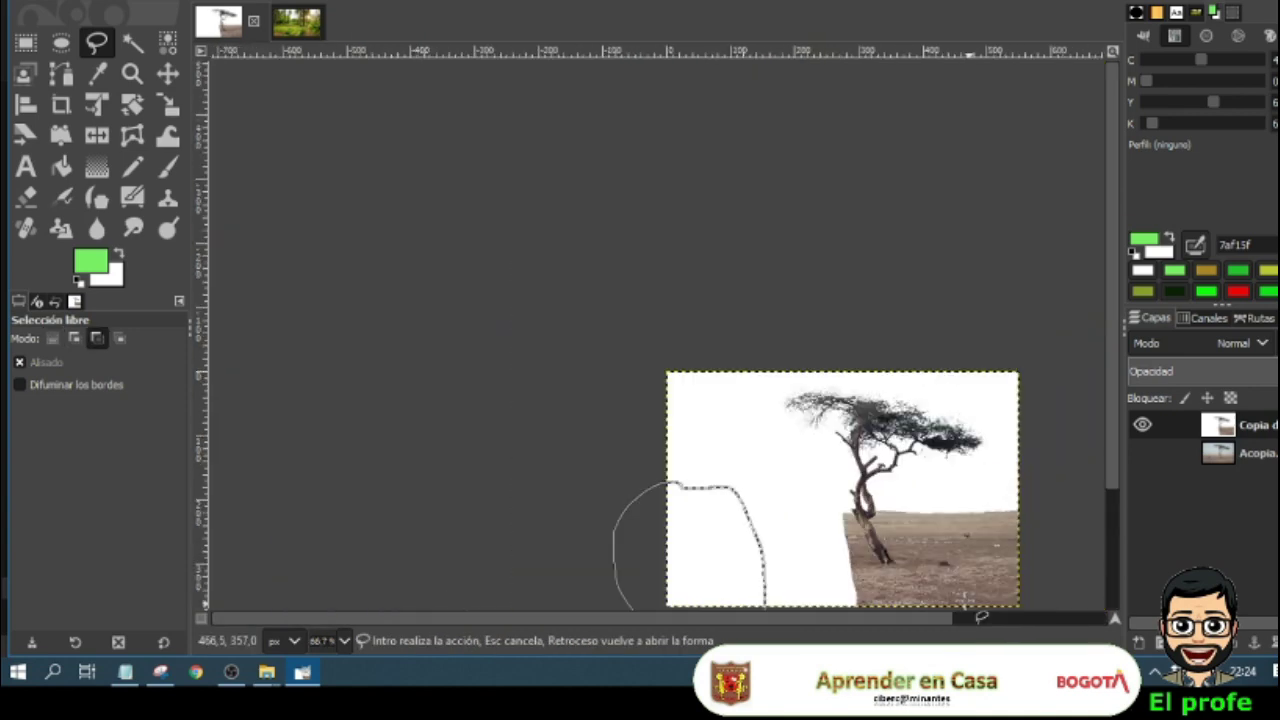
left_click_drag(909, 618, 1030, 618)
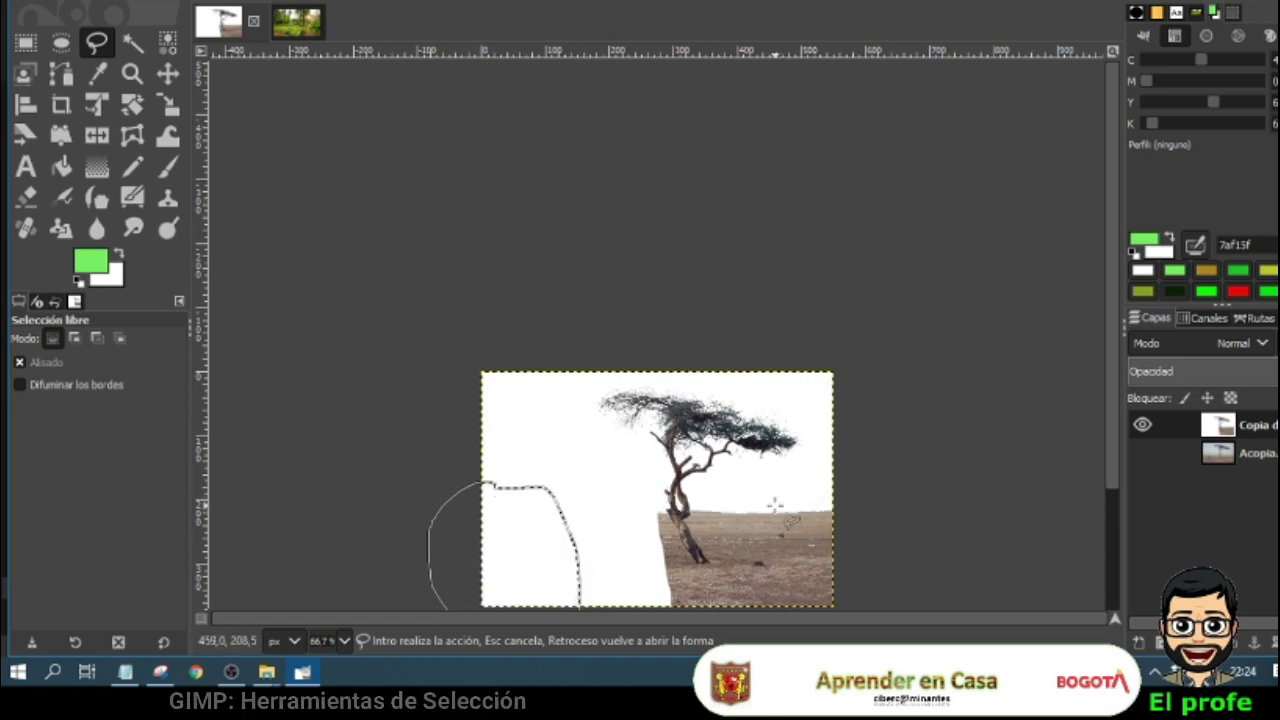
scroll(782, 512, "up", 2)
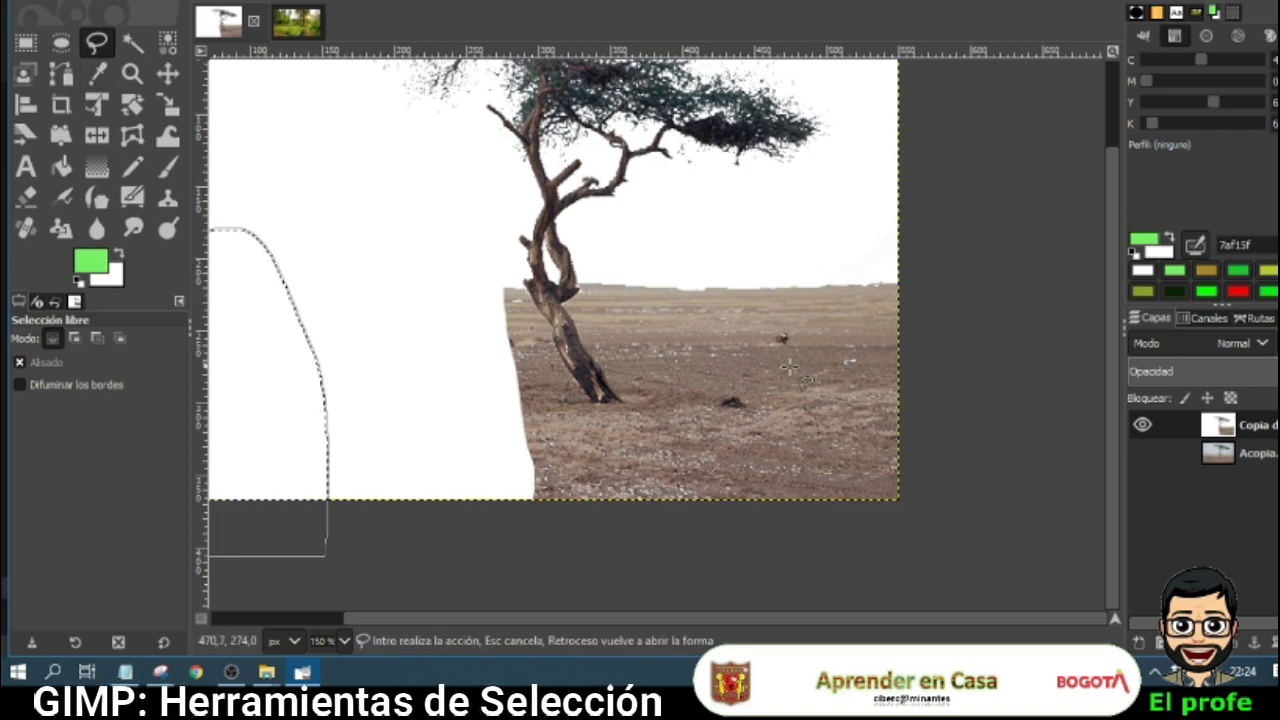
key("ctrl+shift")
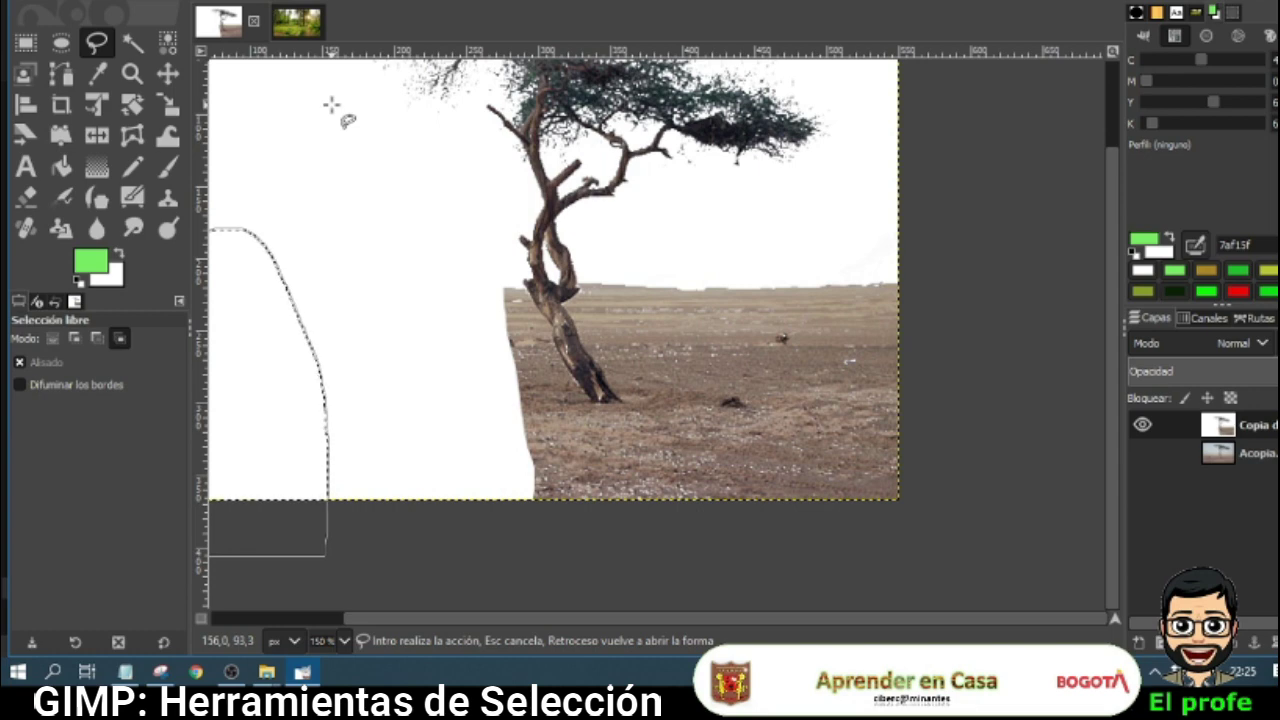
key("ctrl+shift+a")
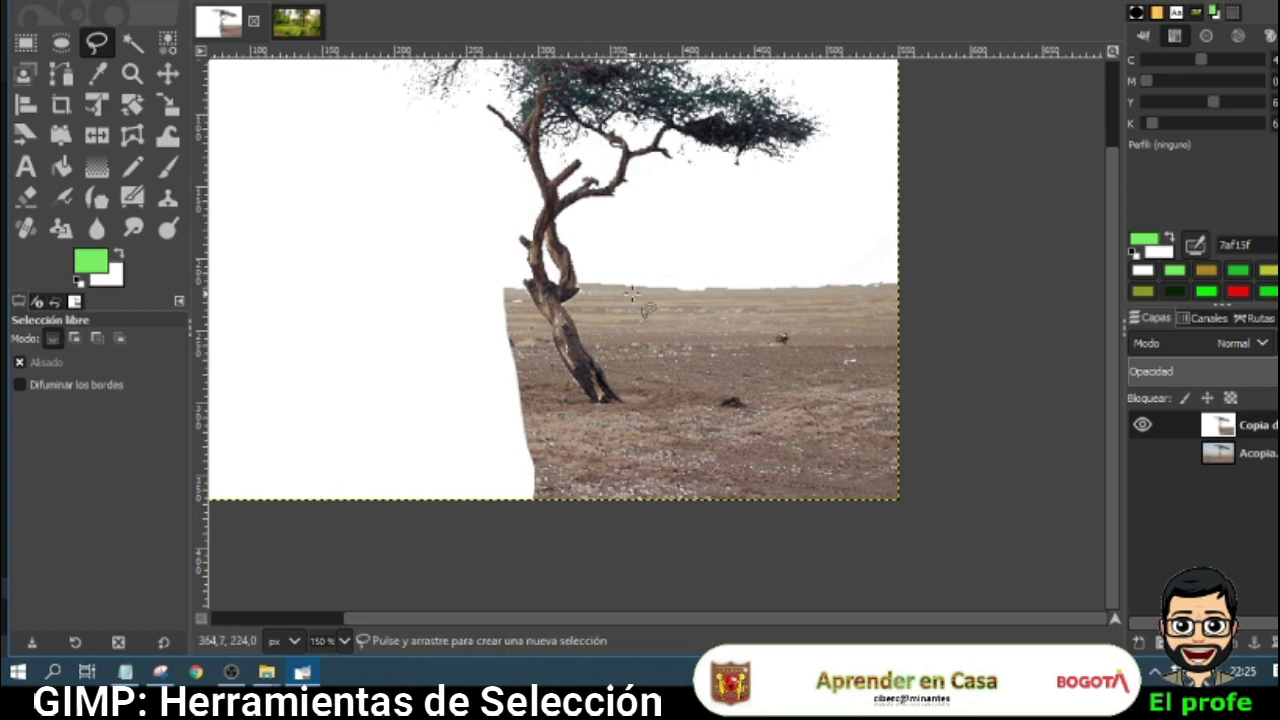
left_click(602, 274)
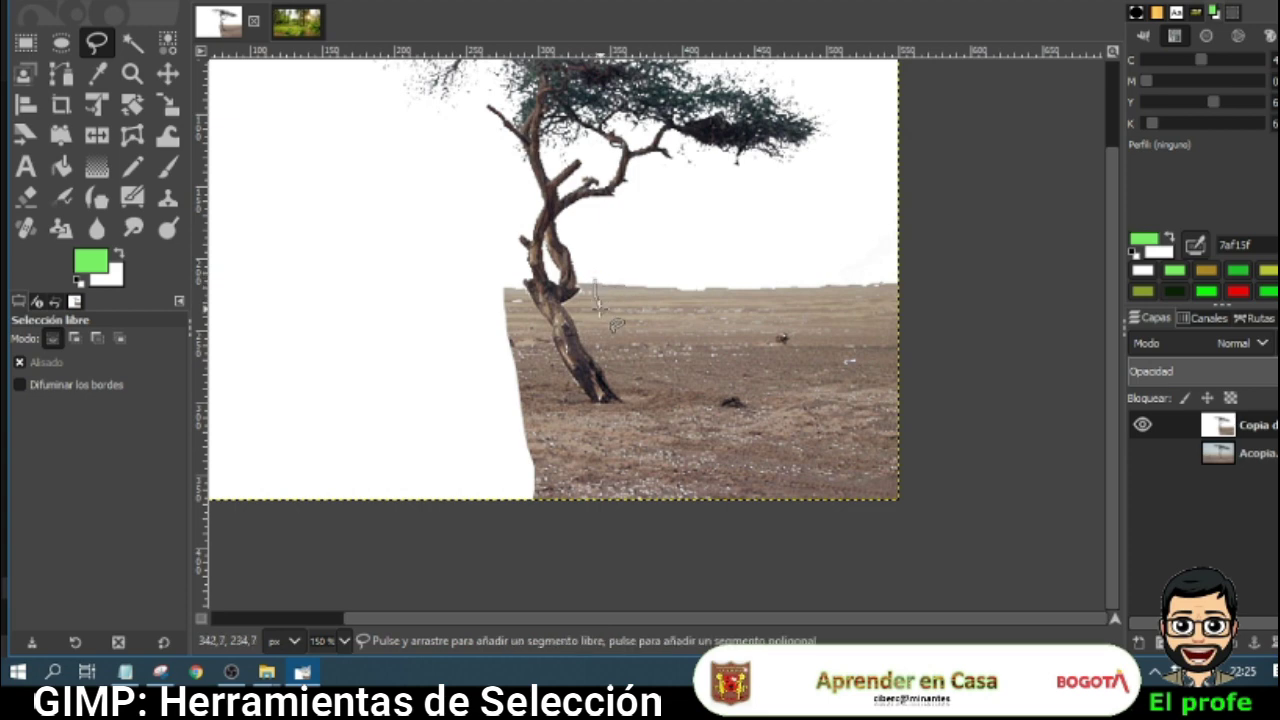
mouse_move(672, 474)
left_mouse_down()
mouse_move(875, 521)
mouse_move(946, 410)
mouse_move(949, 326)
mouse_move(903, 262)
mouse_move(770, 222)
mouse_move(671, 230)
mouse_move(595, 279)
left_mouse_up()
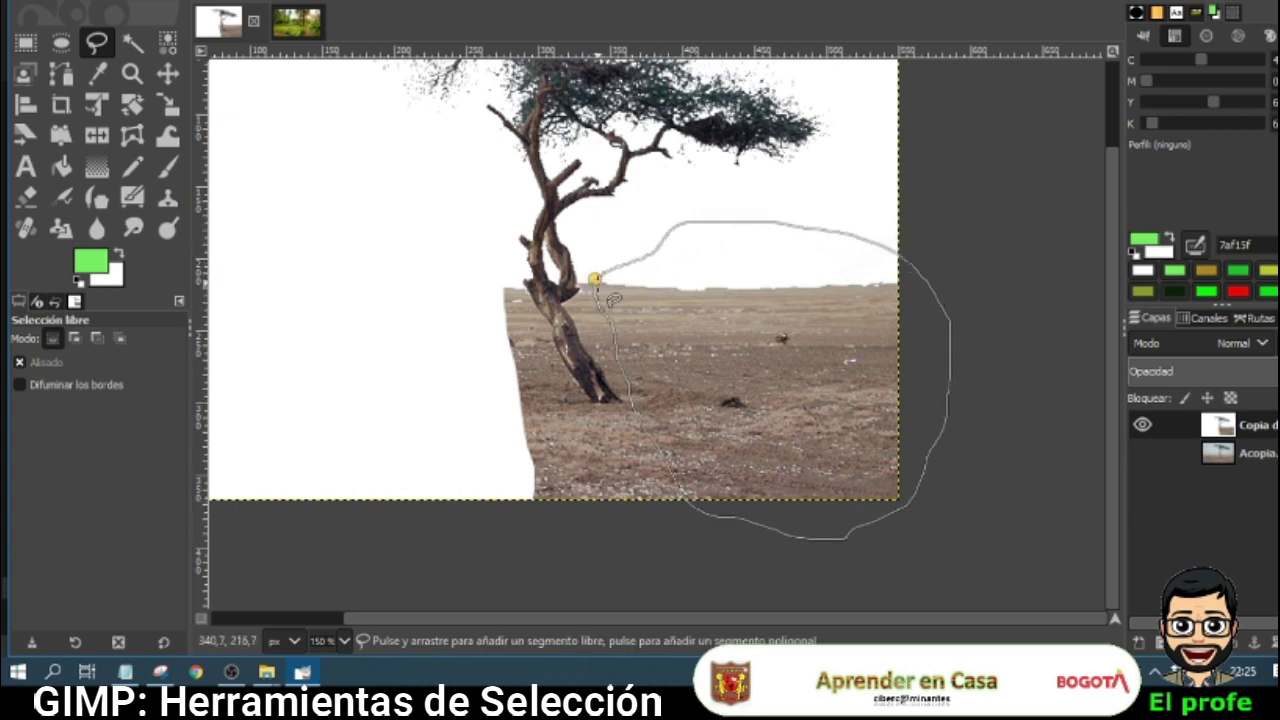
left_click(596, 280)
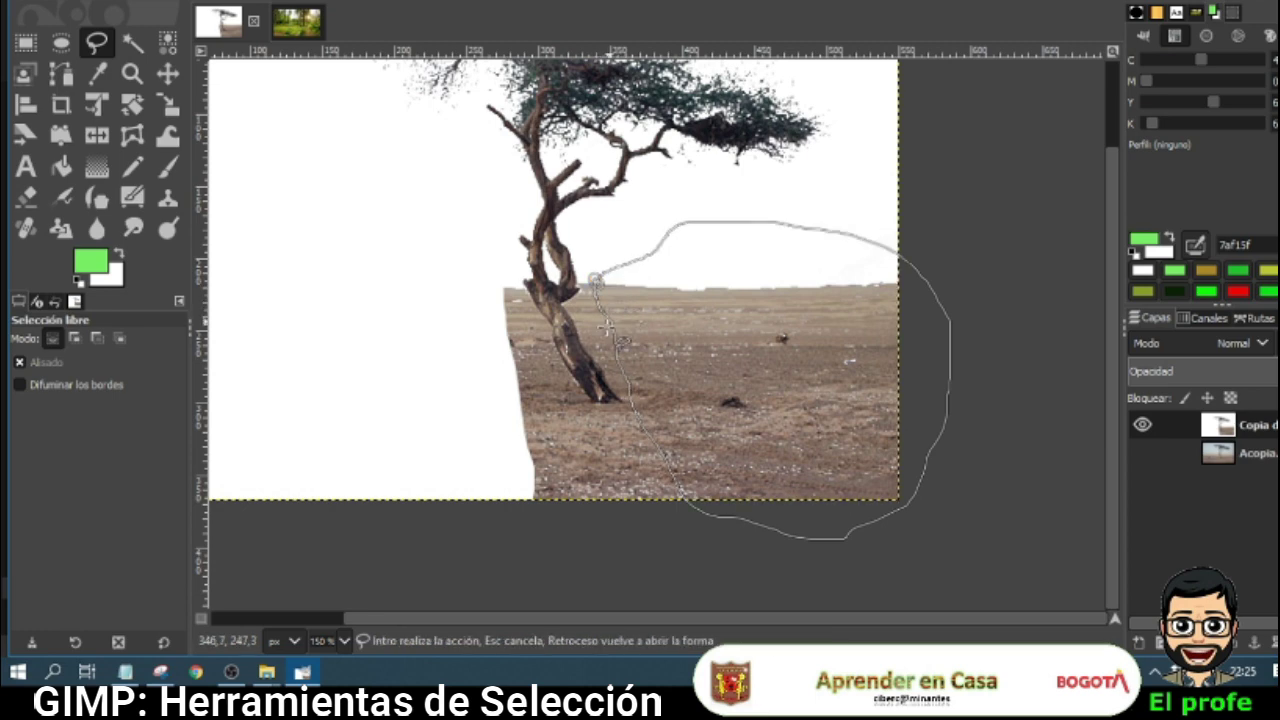
left_click(75, 339)
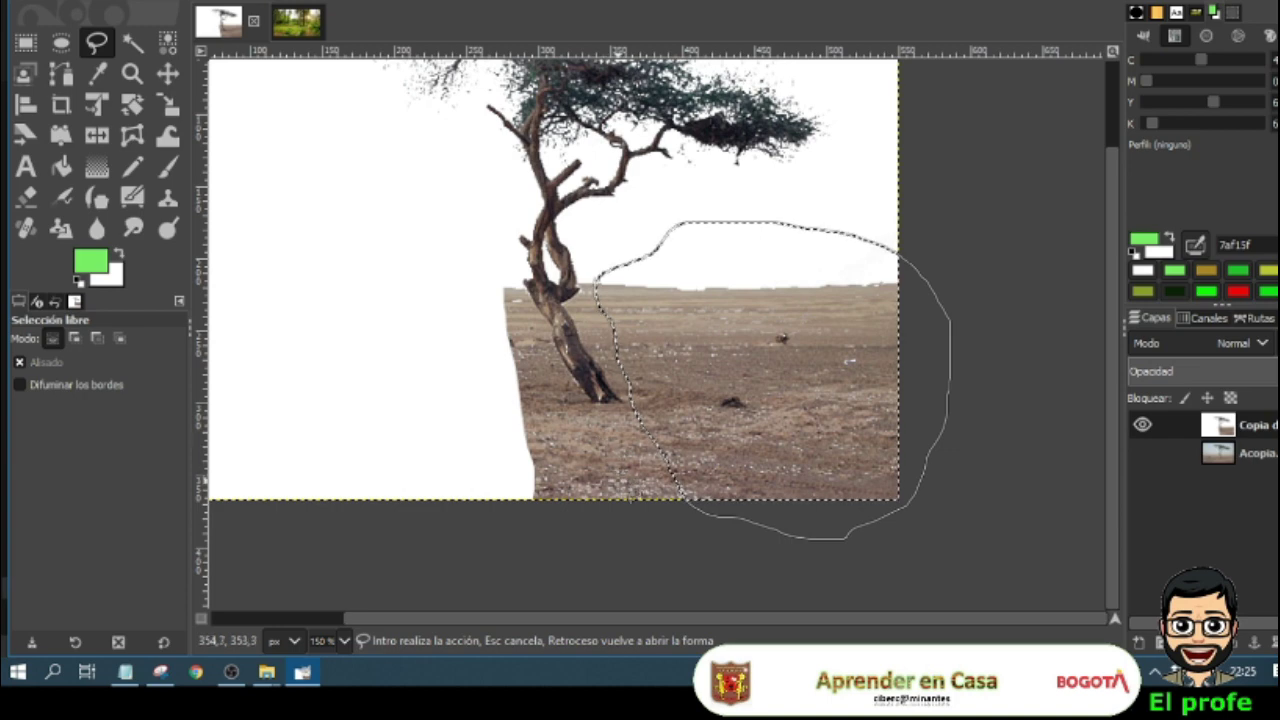
key("ctrl")
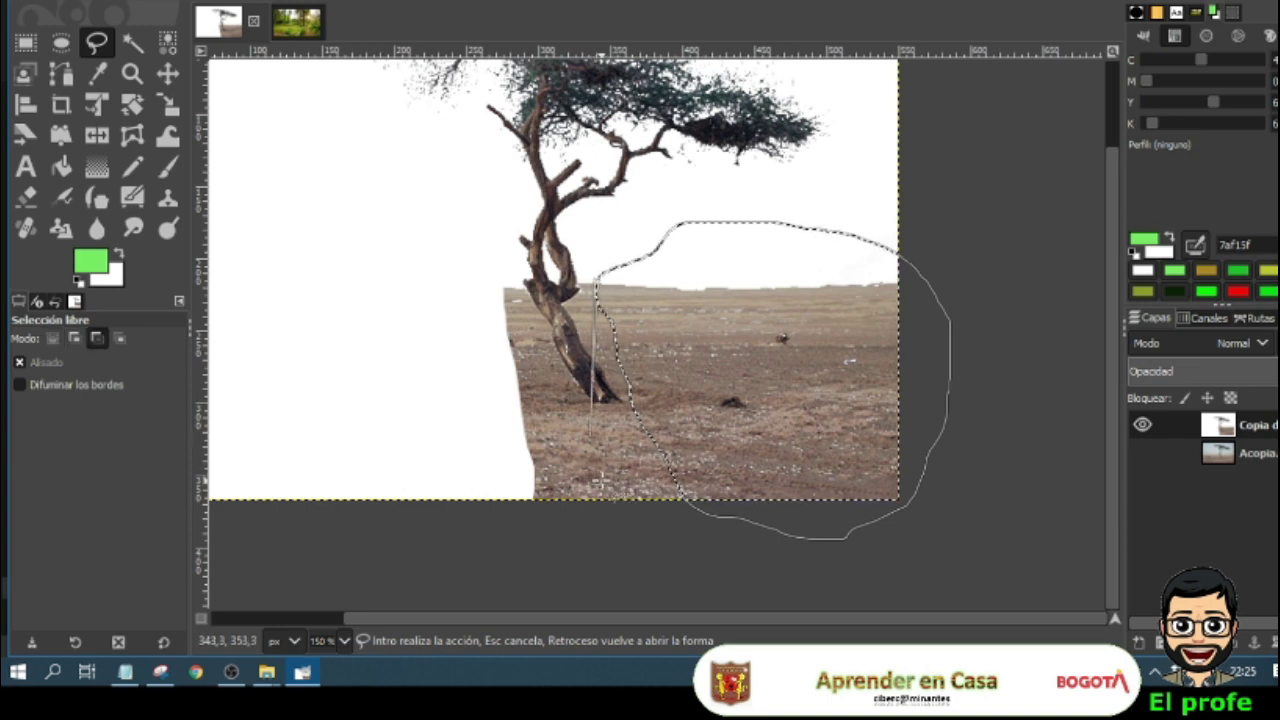
key("Return")
Step: Outline a rounded area of the ground right of the trunk with Free Select and turn it into a selection
left_click(648, 300)
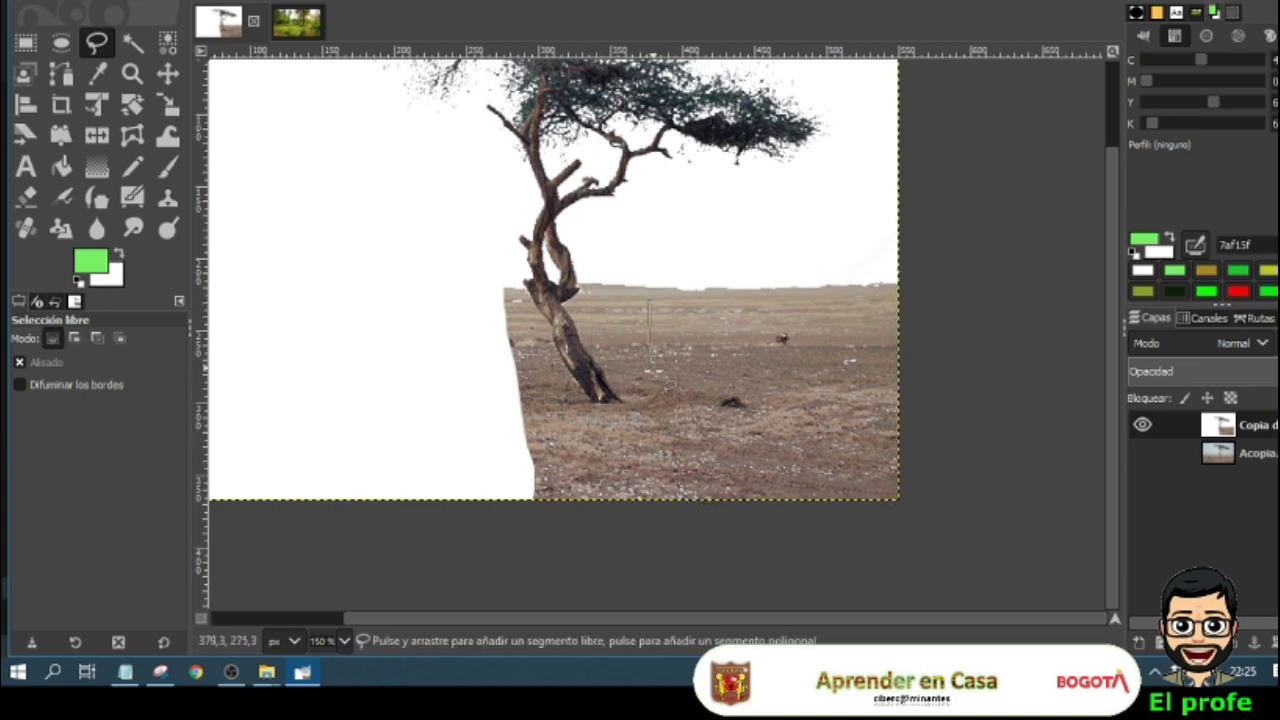
mouse_move(881, 341)
left_mouse_down()
mouse_move(772, 300)
mouse_move(676, 296)
mouse_move(669, 315)
left_mouse_up()
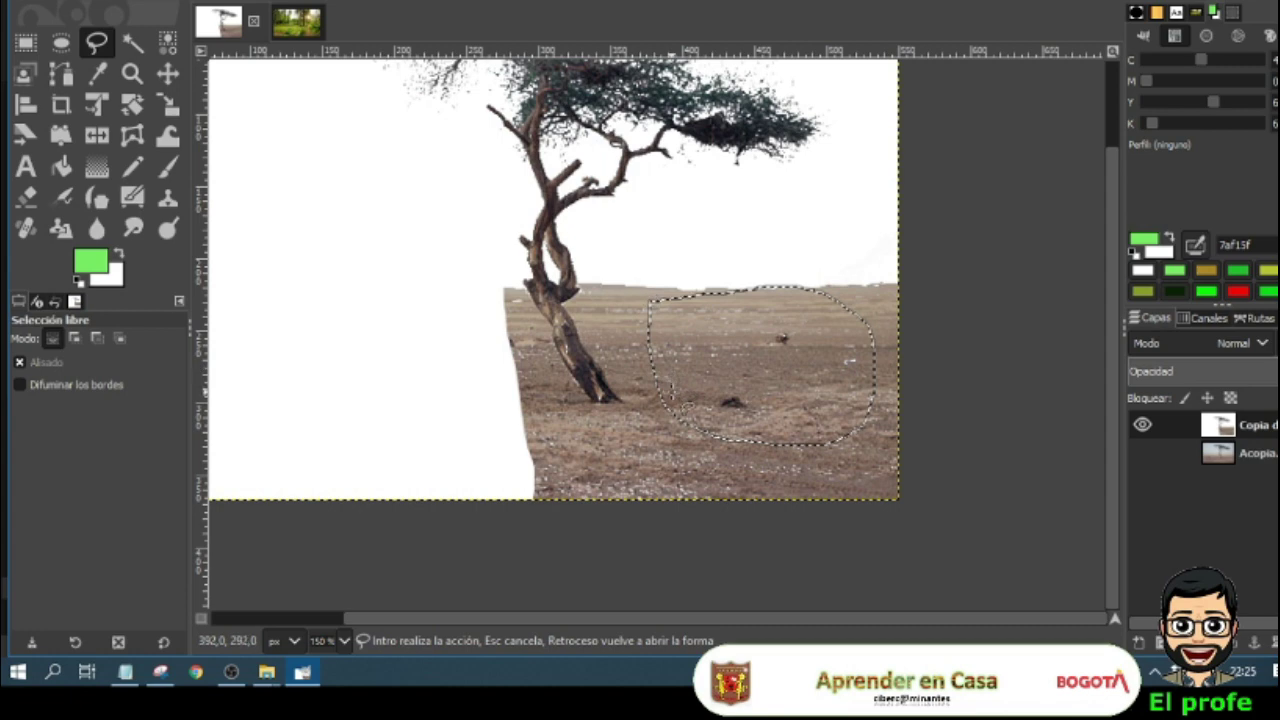
key("Return")
Step: Add an ellipse of about 175 × 80 px, reaching across the ground below the trunk, to the current selection
left_click(62, 45)
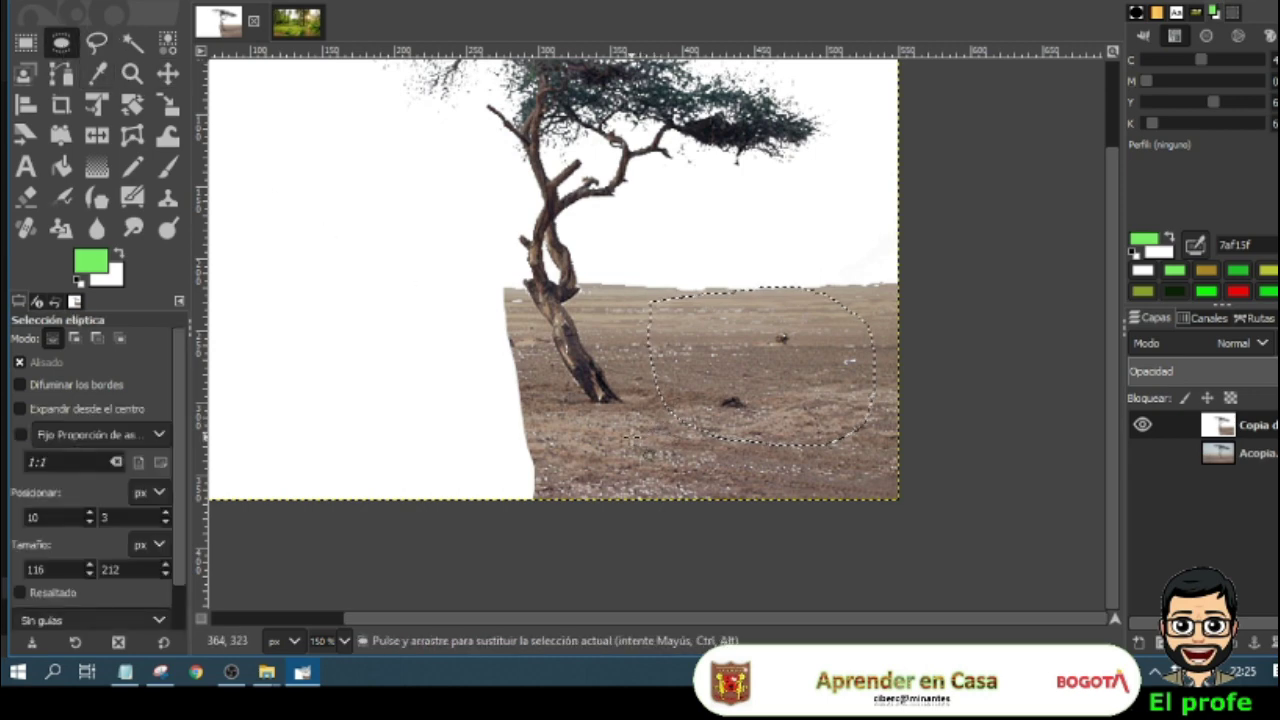
key("ctrl")
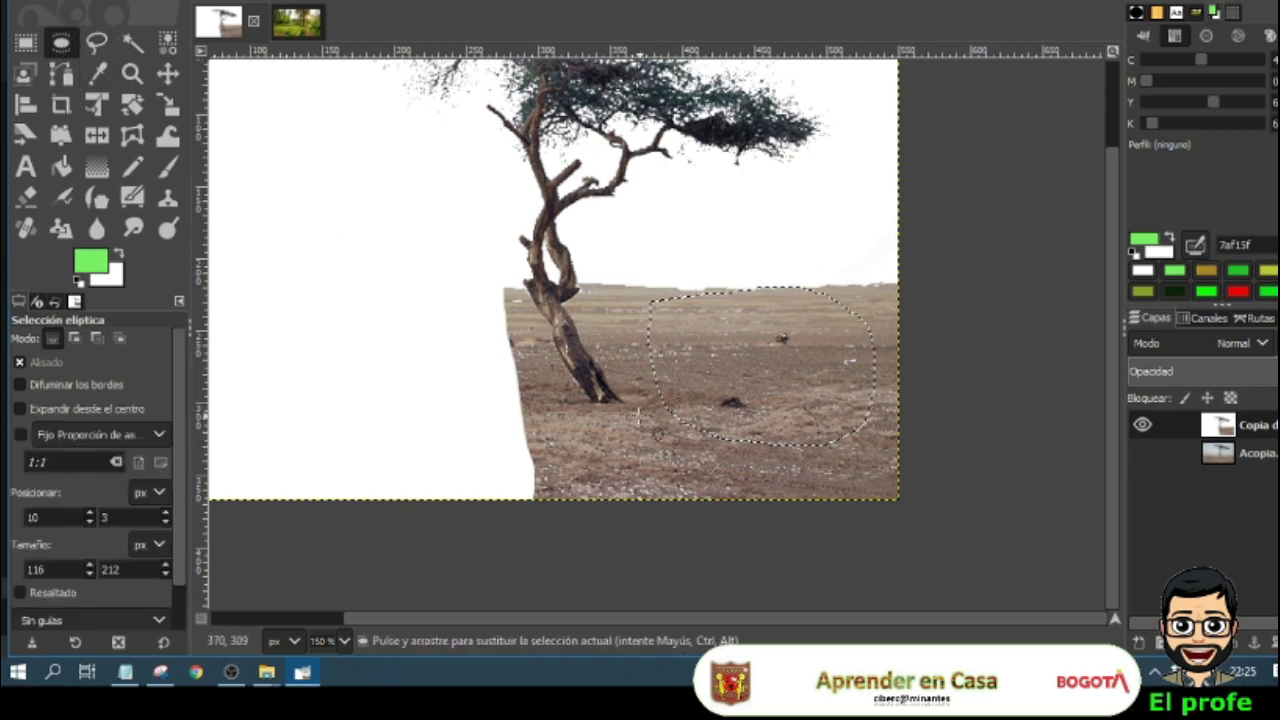
key("shift")
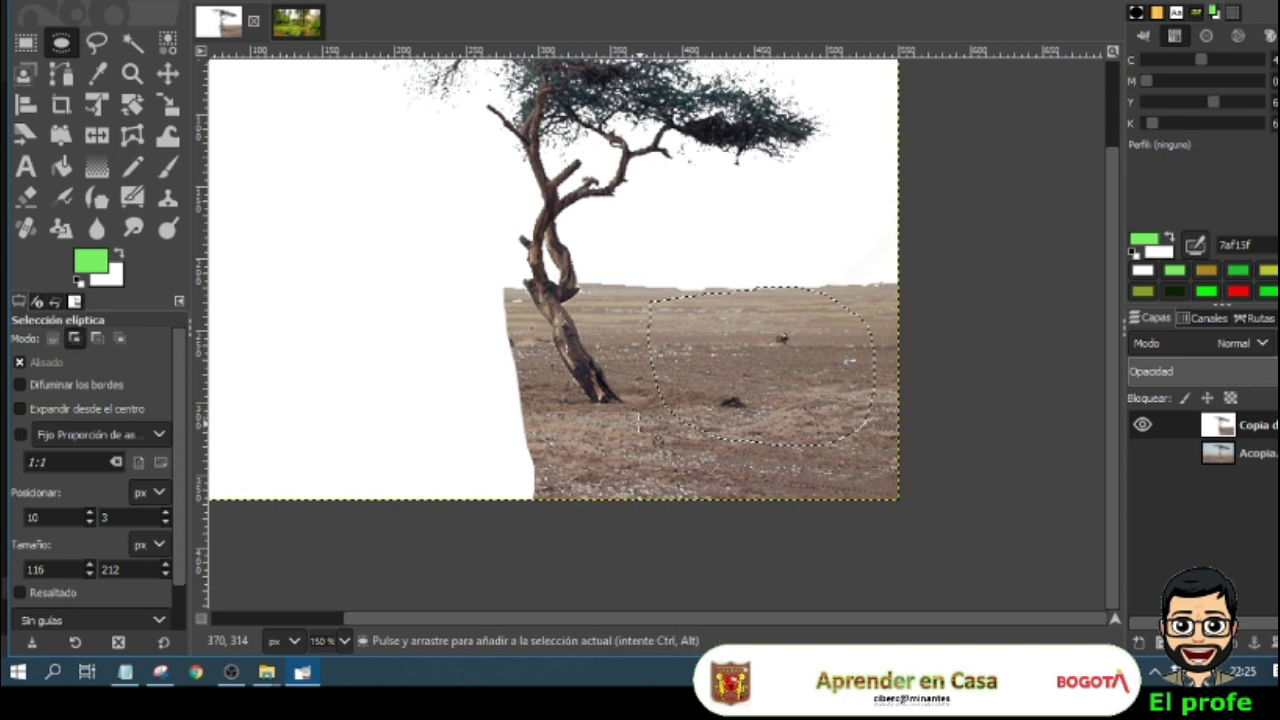
left_click_drag(638, 422, 387, 536)
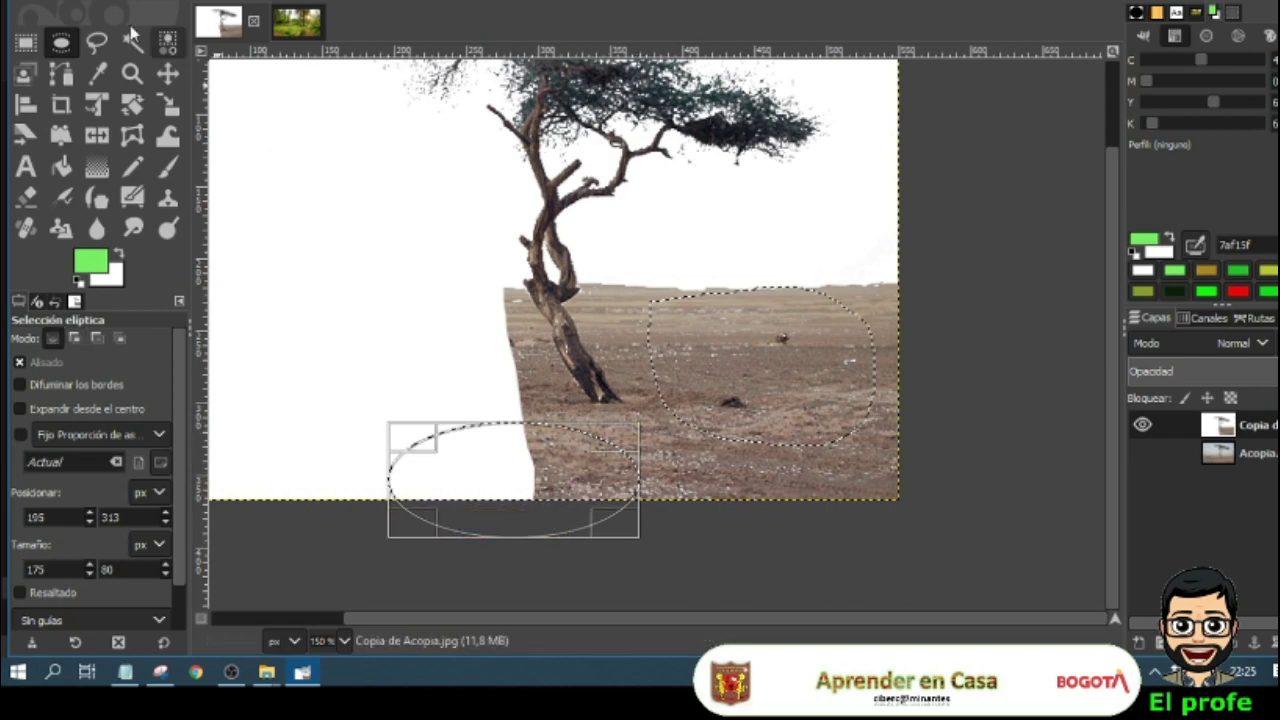
Step: Add rectangular areas to the selection covering the lower-right ground, the image's right edge, the horizon strip and the ground beside the trunk's left side
left_click(26, 41)
left_click_drag(624, 420, 1000, 567)
left_click_drag(778, 255, 950, 440)
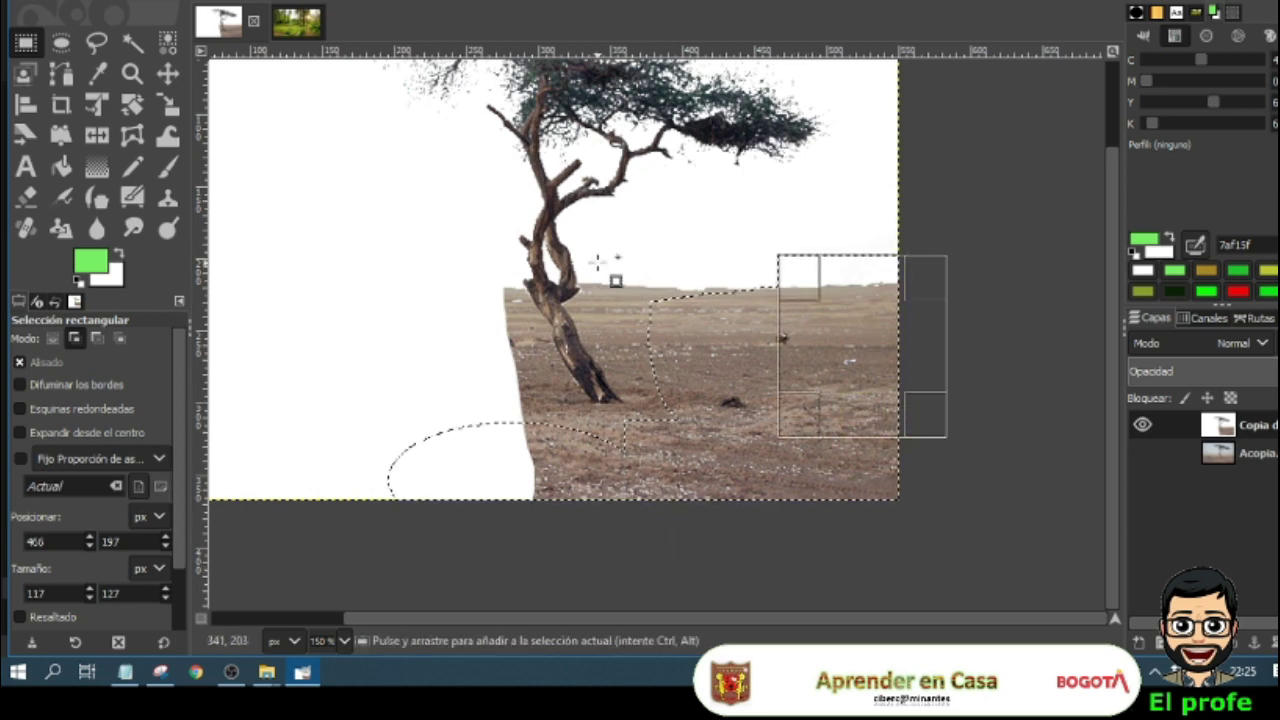
left_click_drag(598, 264, 931, 344)
mouse_move(487, 331)
left_mouse_down()
mouse_move(528, 366)
mouse_move(566, 456)
mouse_move(549, 485)
left_mouse_up()
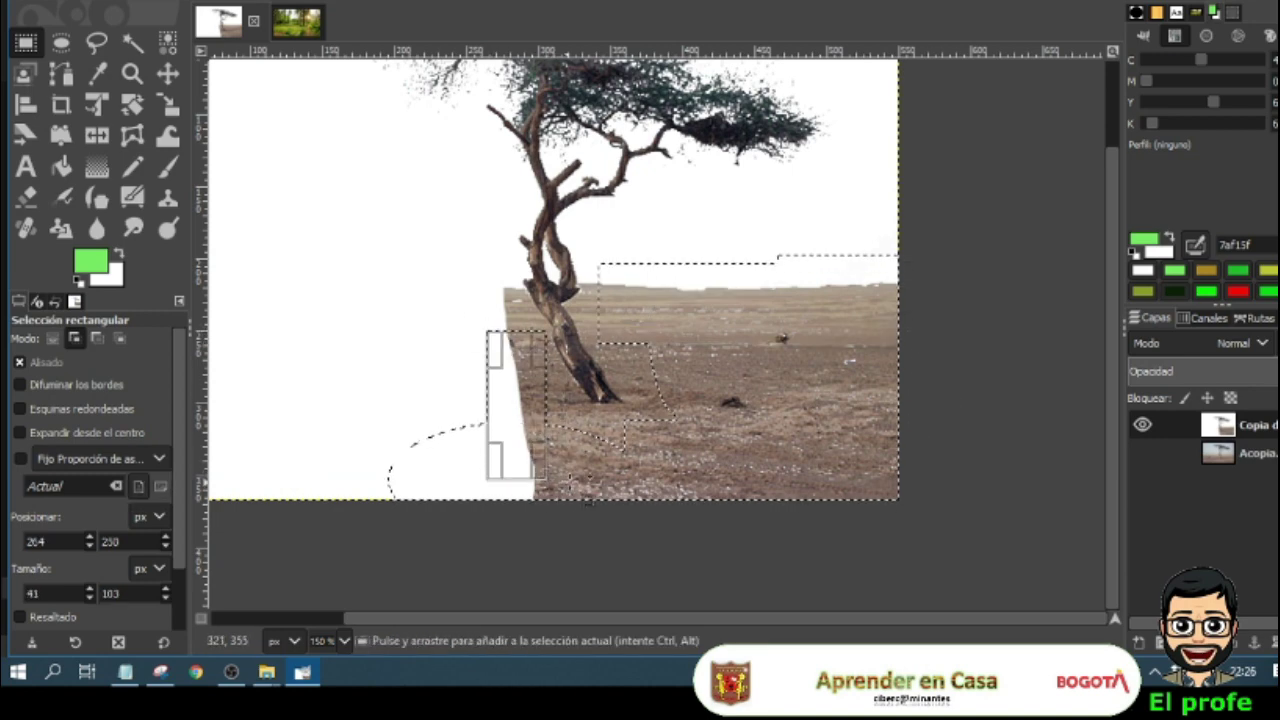
Step: Add freehand areas around the trunk's base to the selection, clear the selected ground and remove the selection
left_click(97, 43)
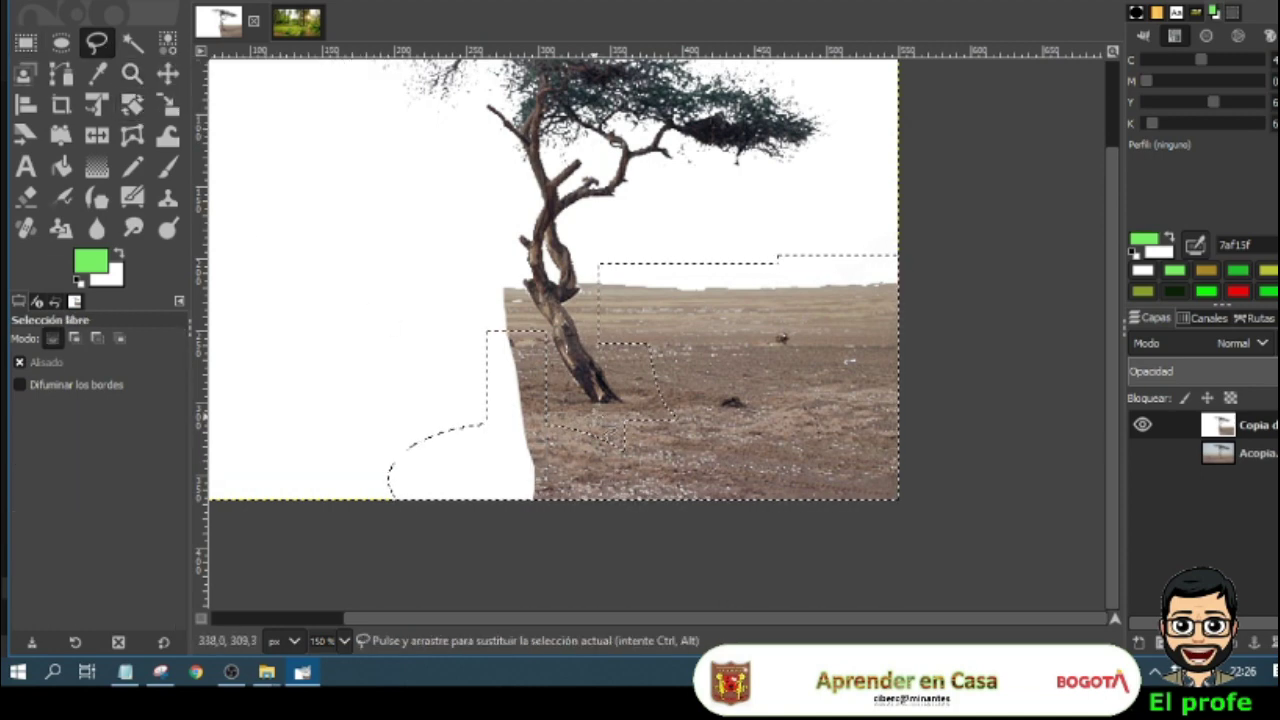
key("shift")
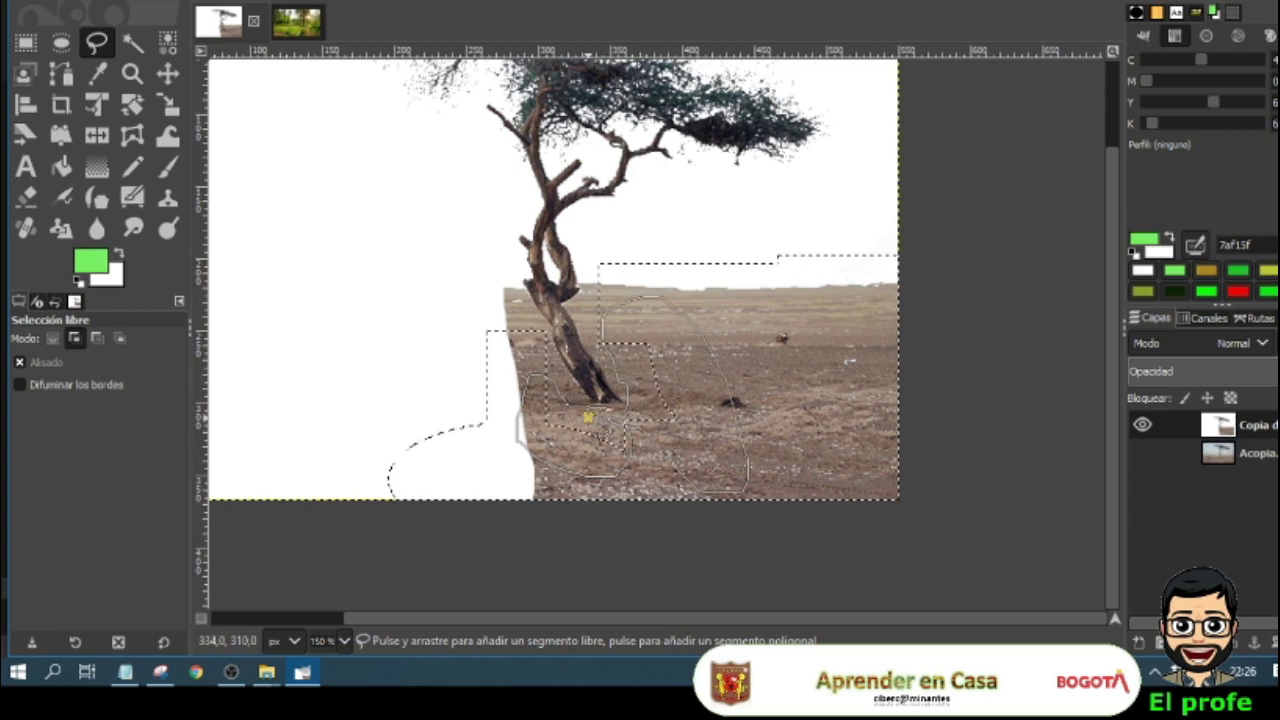
left_click(589, 416)
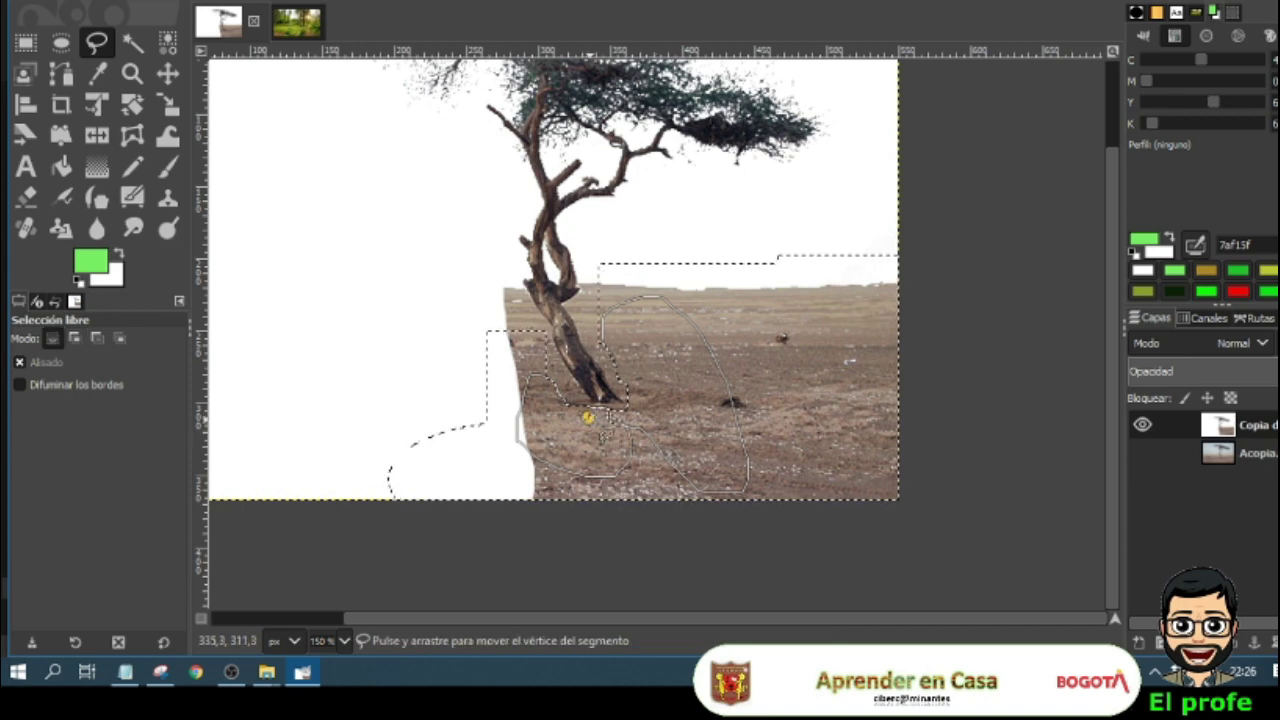
key("Return")
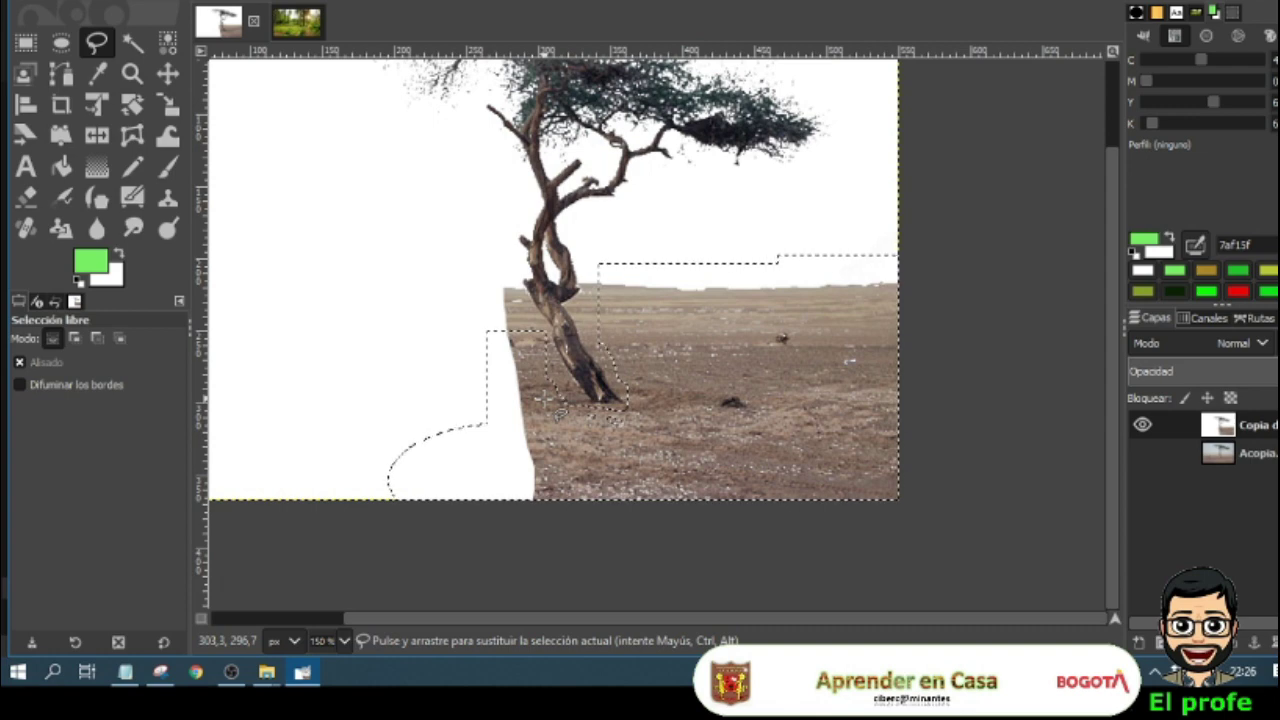
key("Delete")
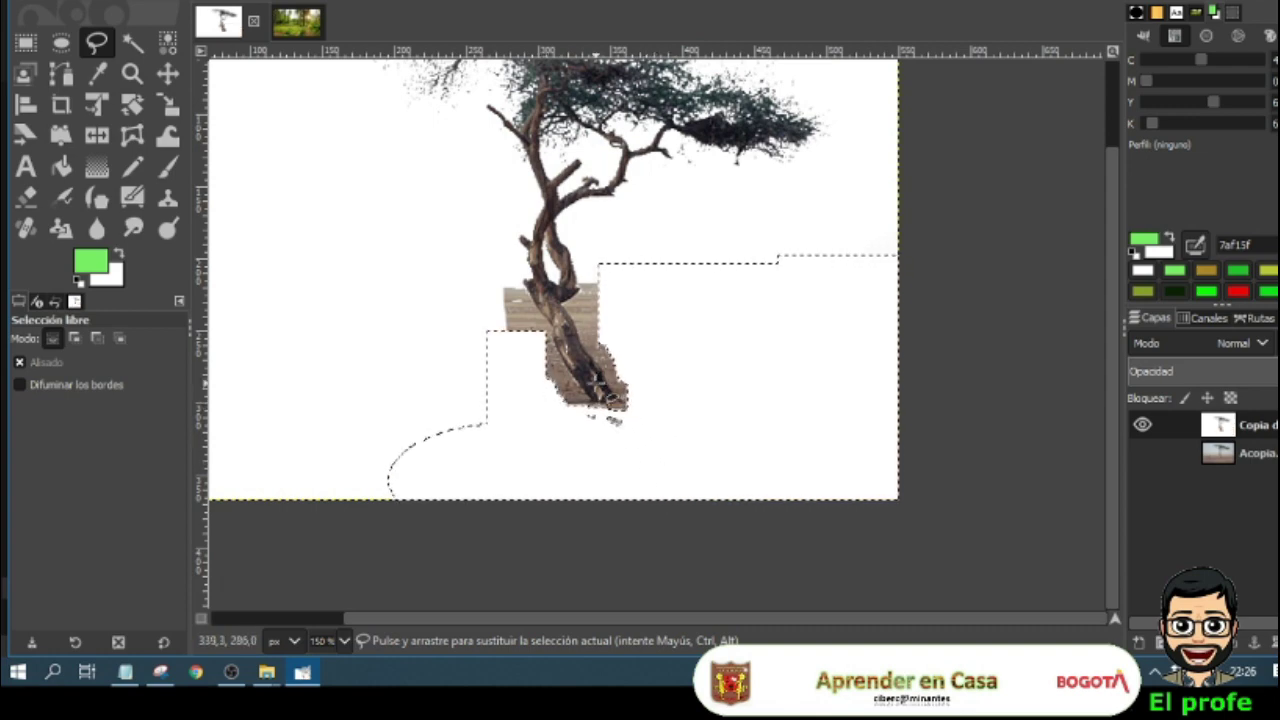
key("ctrl+shift+a")
Step: Outline the leftover specks below the trunk's base with Free Select and clear them
left_click_drag(585, 409, 670, 470)
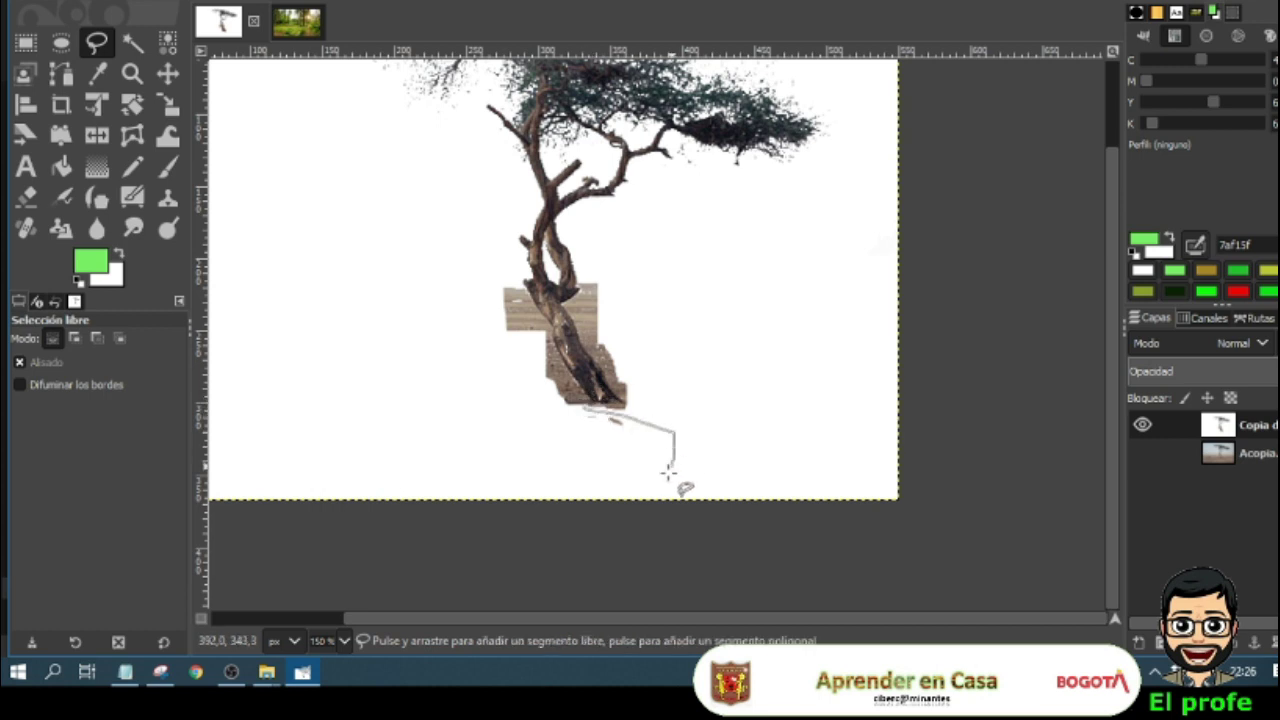
left_click(588, 412)
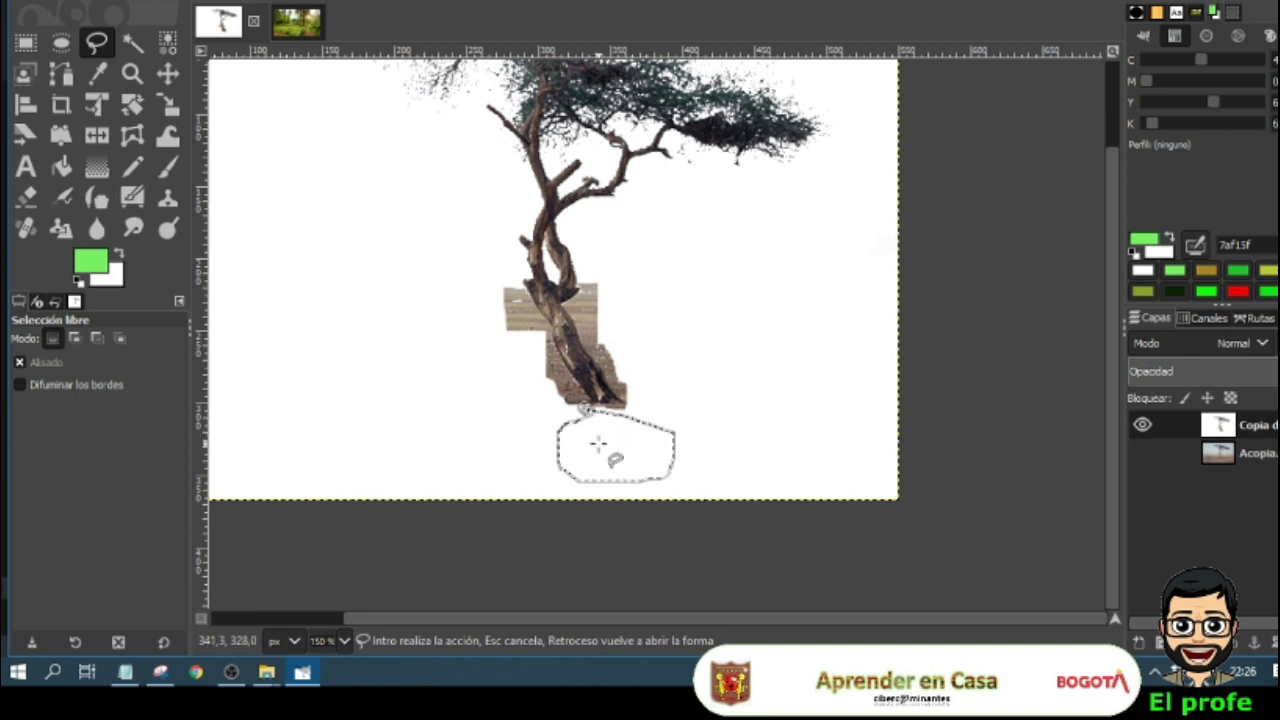
key("Return")
Step: Clear the ground right of the trunk using Fuzzy Select, then fuzzy-select the ground on its left side and deselect it
left_click(132, 42)
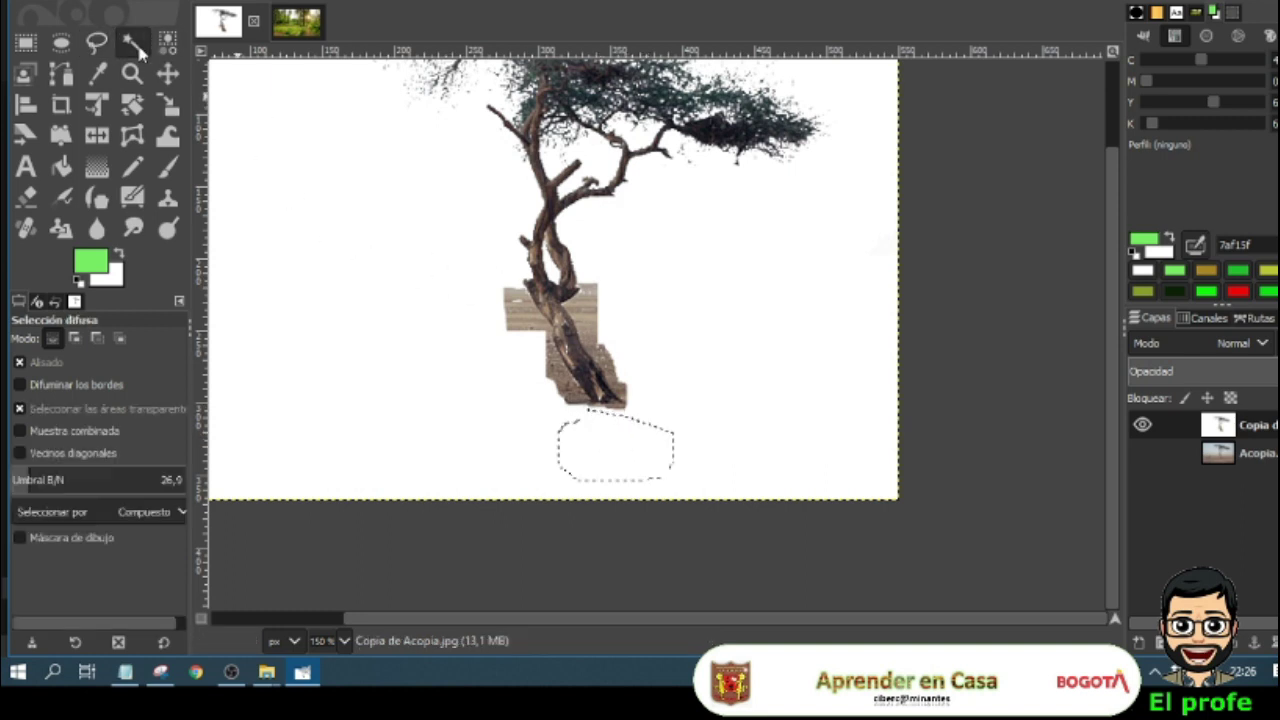
left_click(604, 327)
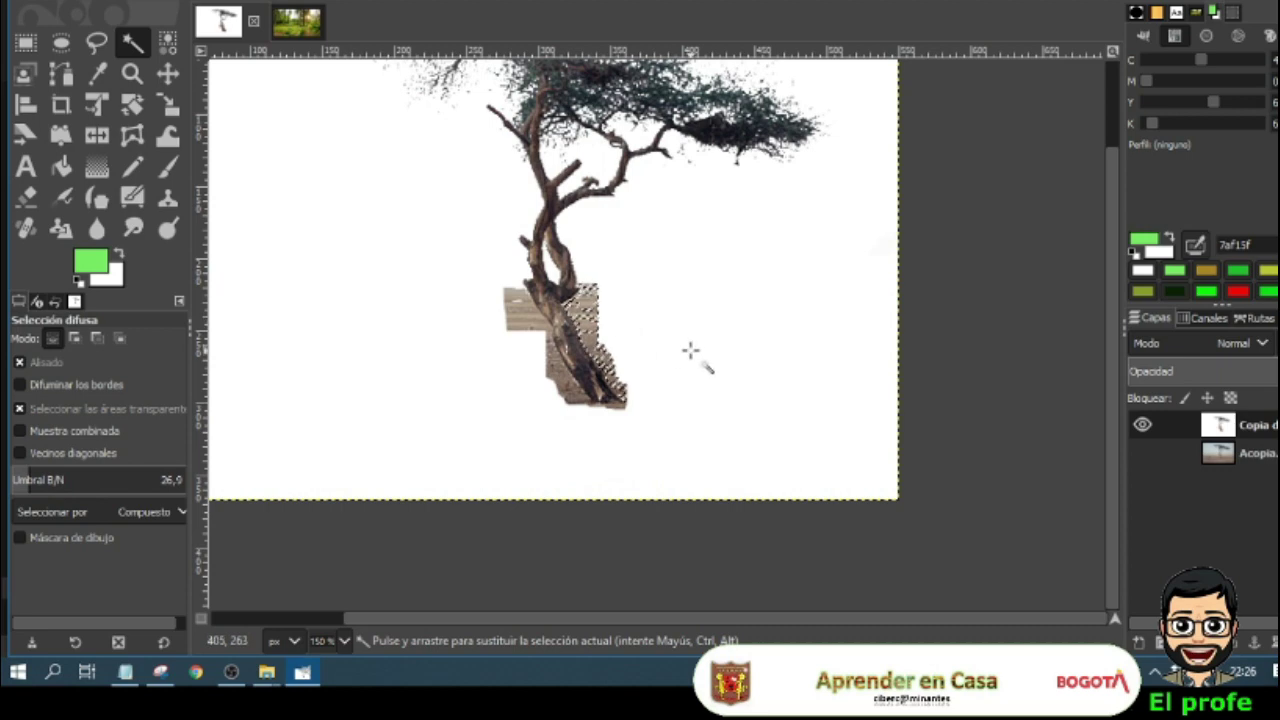
left_click(552, 323)
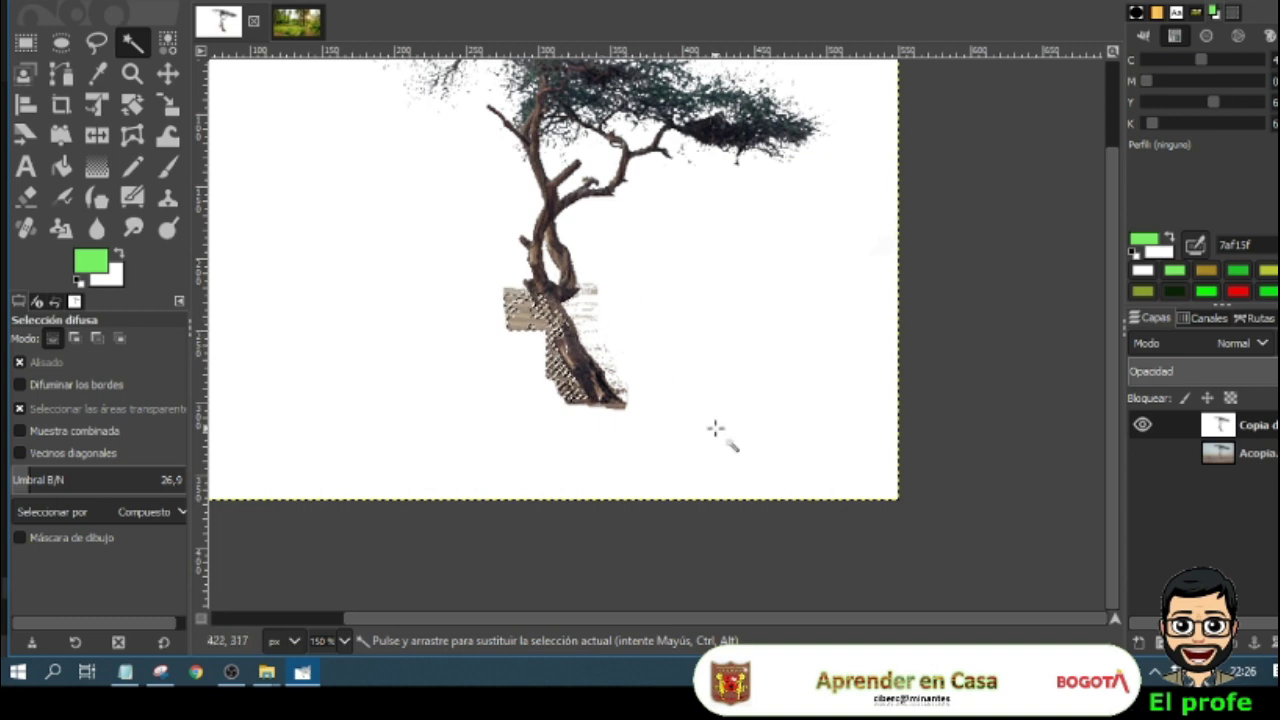
scroll(709, 429, "up", 2)
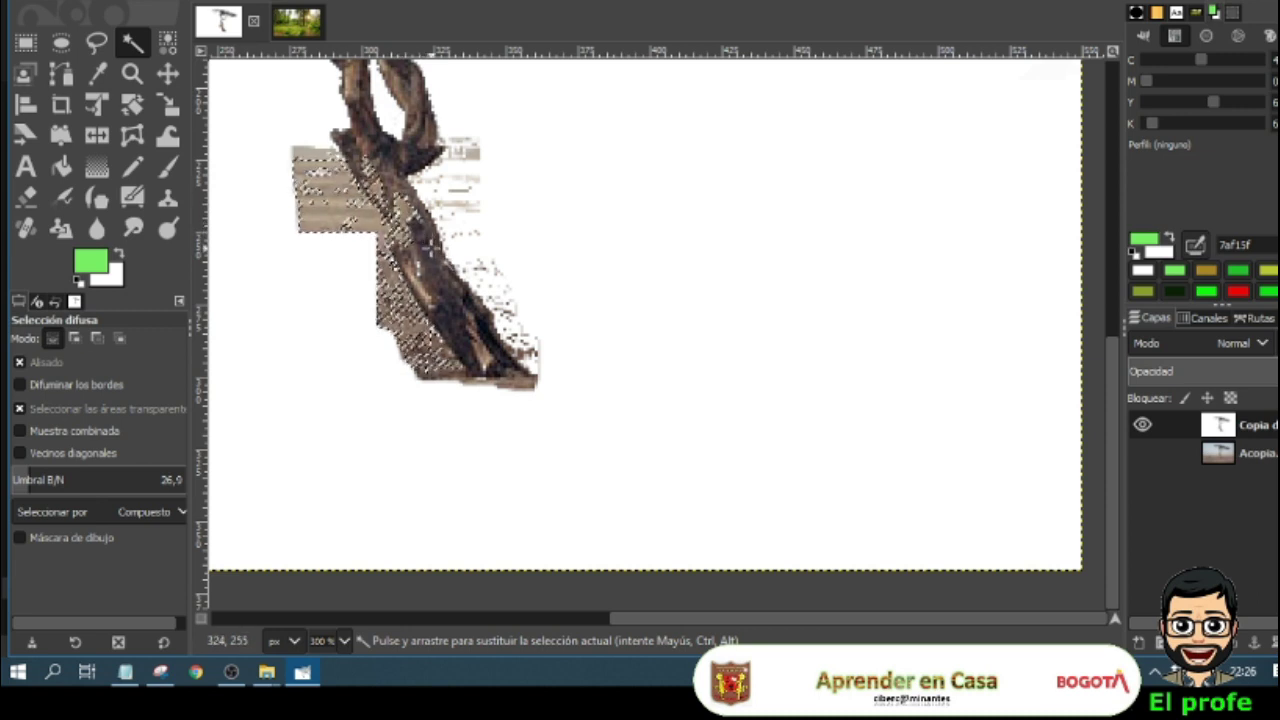
key("ctrl+shift+a")
key("ctrl")
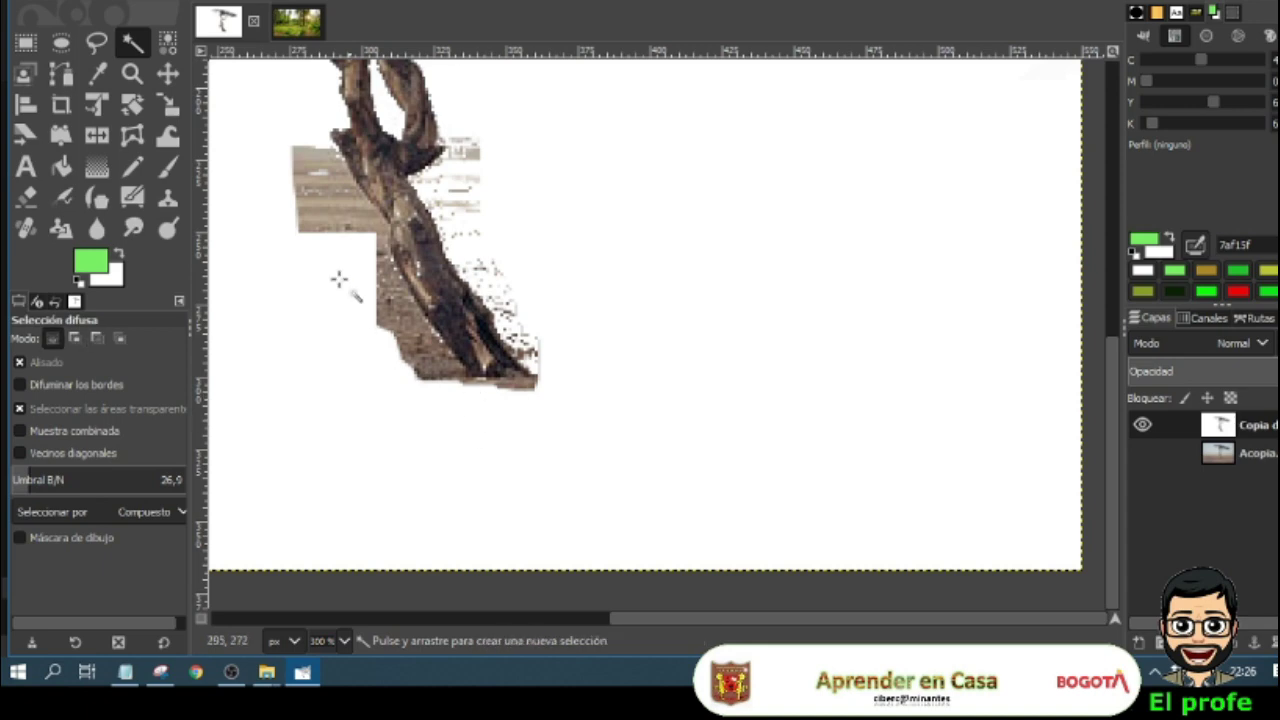
Step: Start a path with the Paths tool, placing closely spaced anchors down the right edge of the lower trunk
left_click(75, 82)
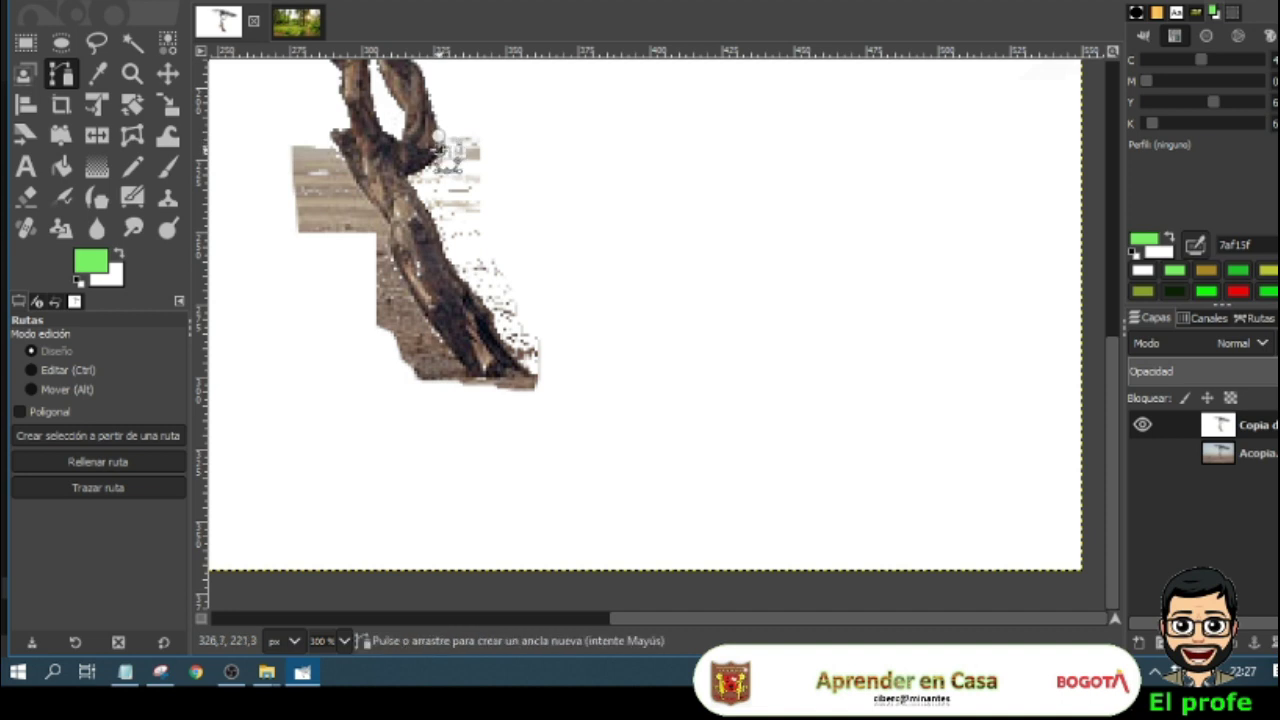
left_click(436, 157)
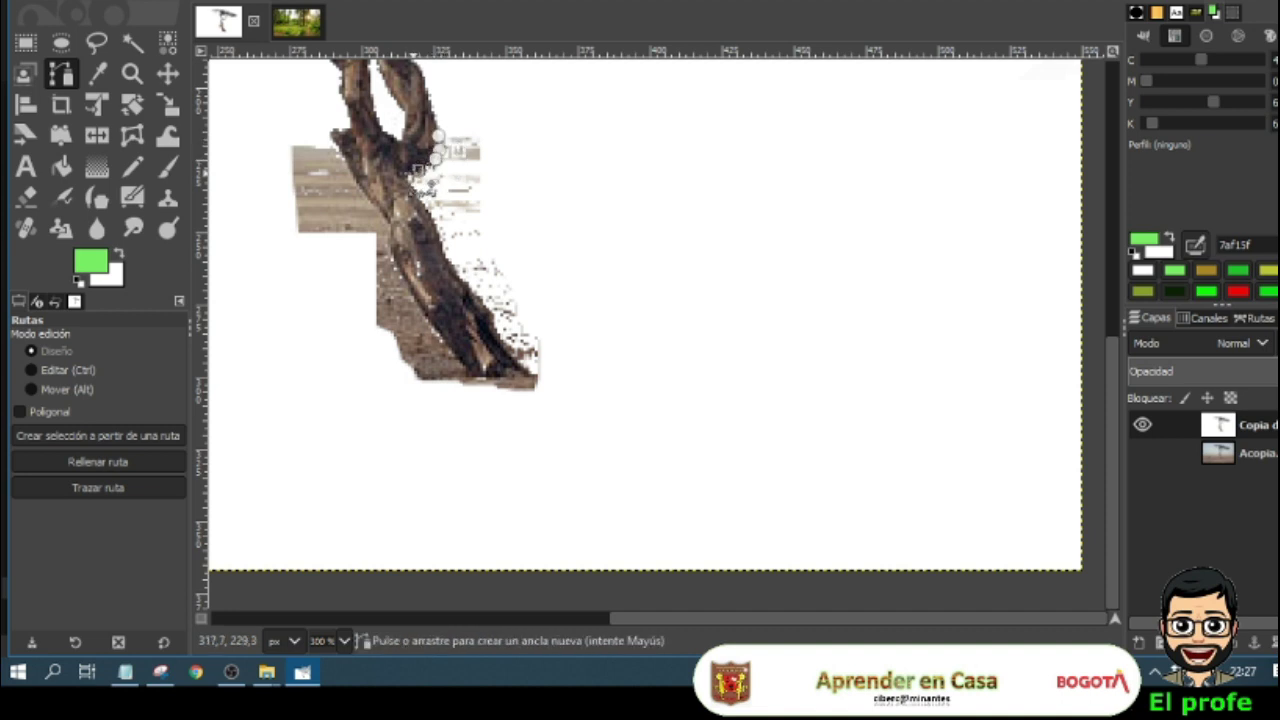
left_click(418, 172)
left_click(420, 199)
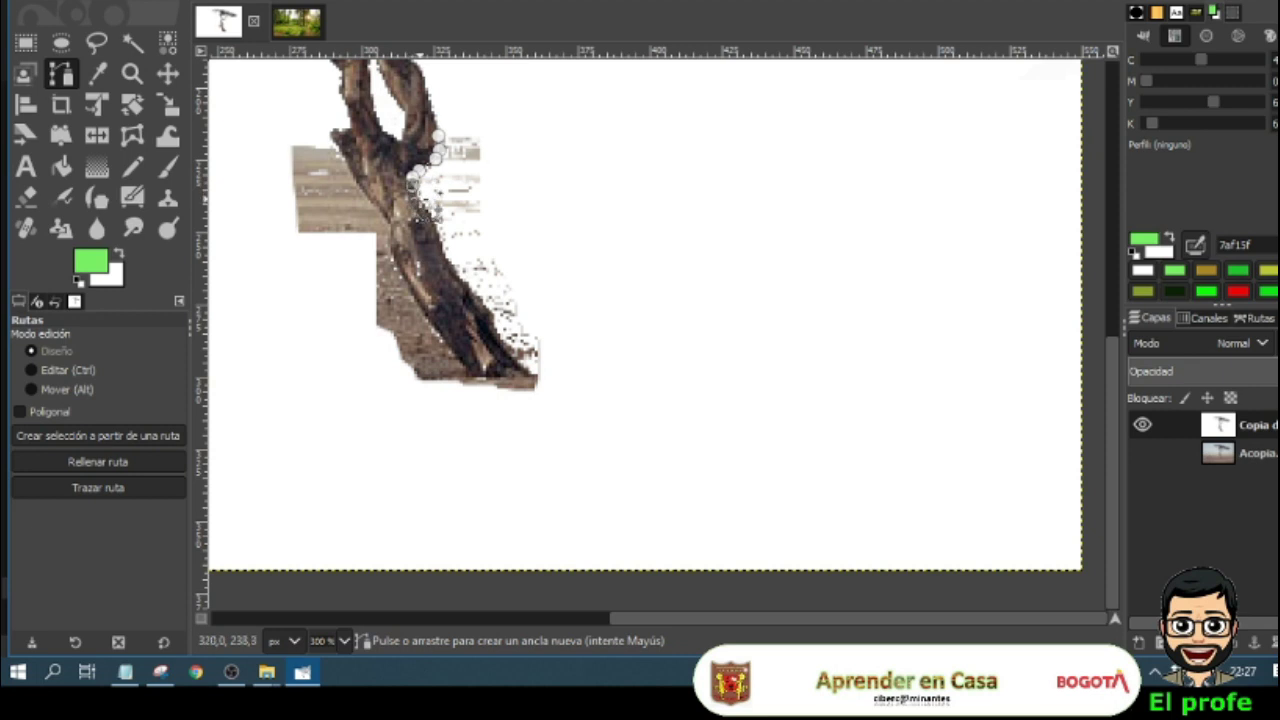
left_click(436, 217)
left_click(438, 234)
left_click(447, 256)
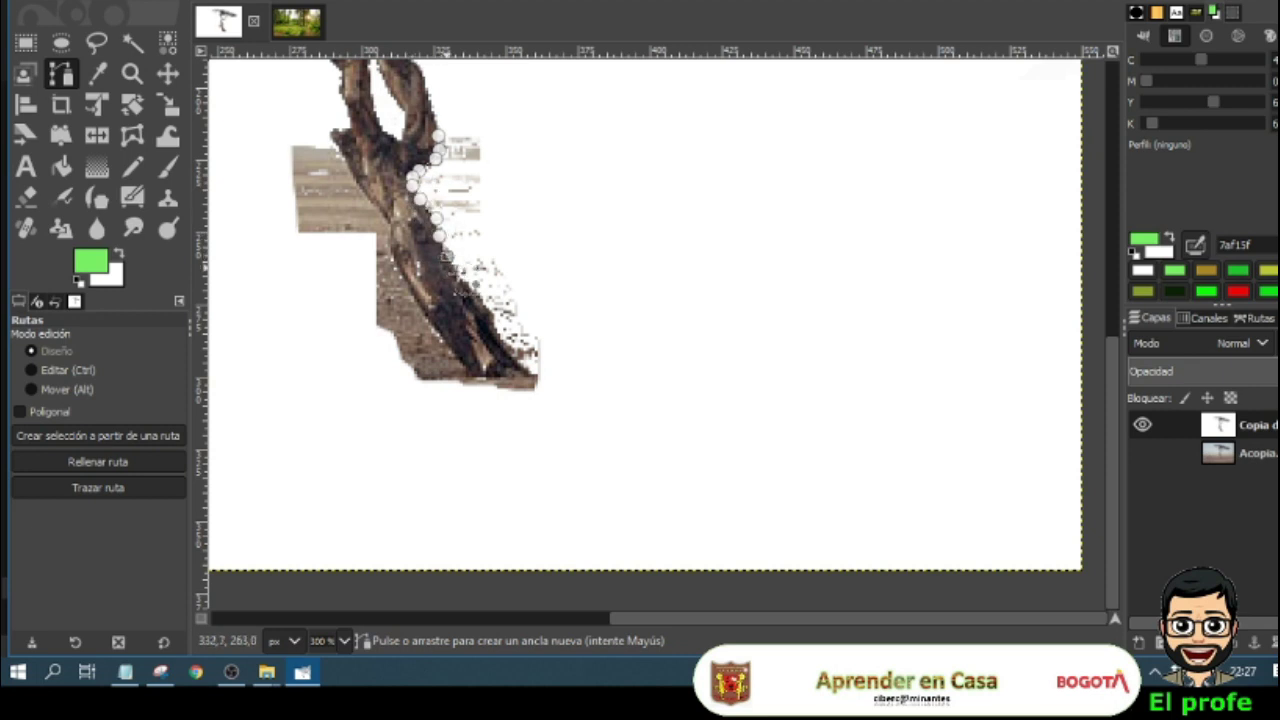
left_click(457, 272)
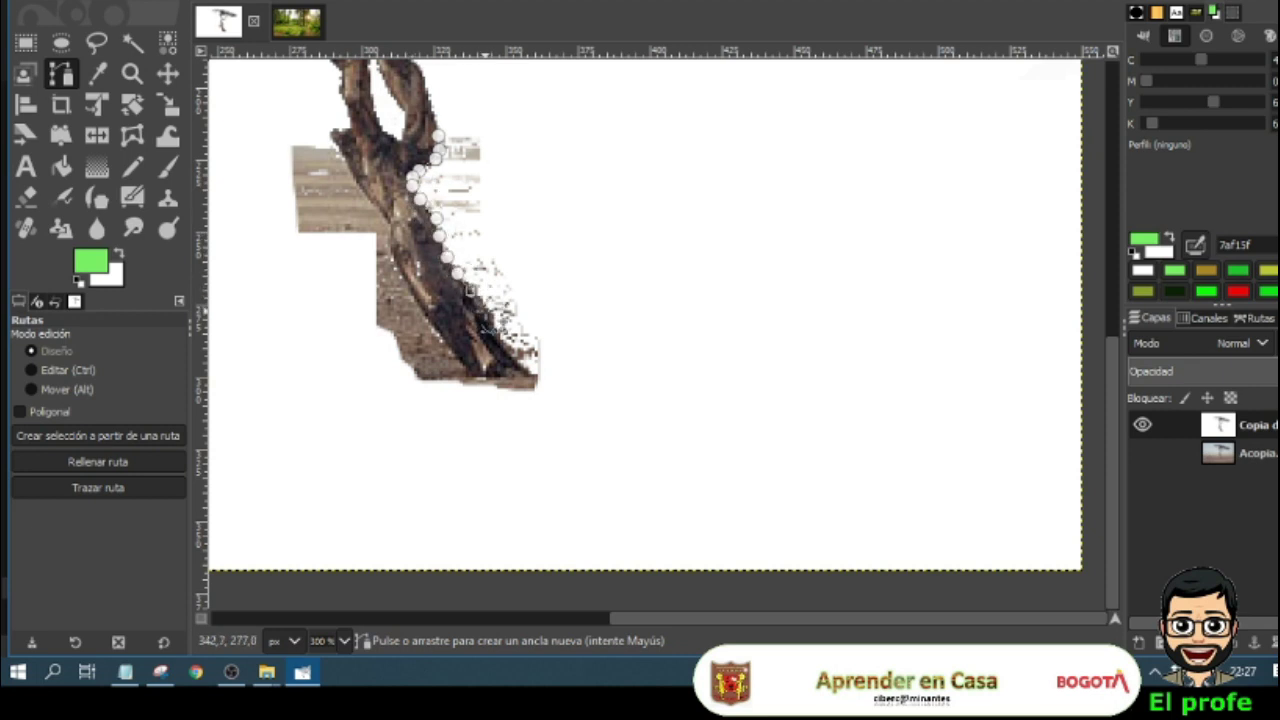
left_click(470, 291)
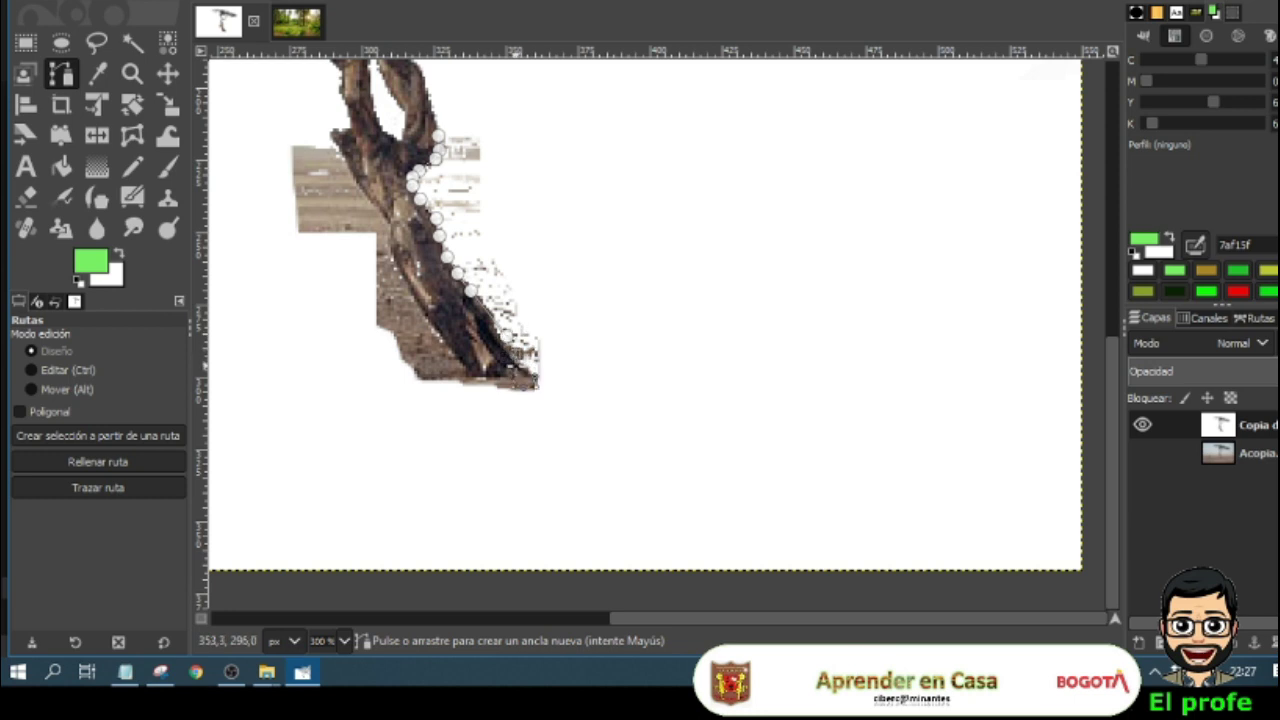
Step: Continue the path around the trunk's base, placing anchors from its right corner along the bottom edge
left_click(525, 376)
left_click(515, 380)
left_click(490, 380)
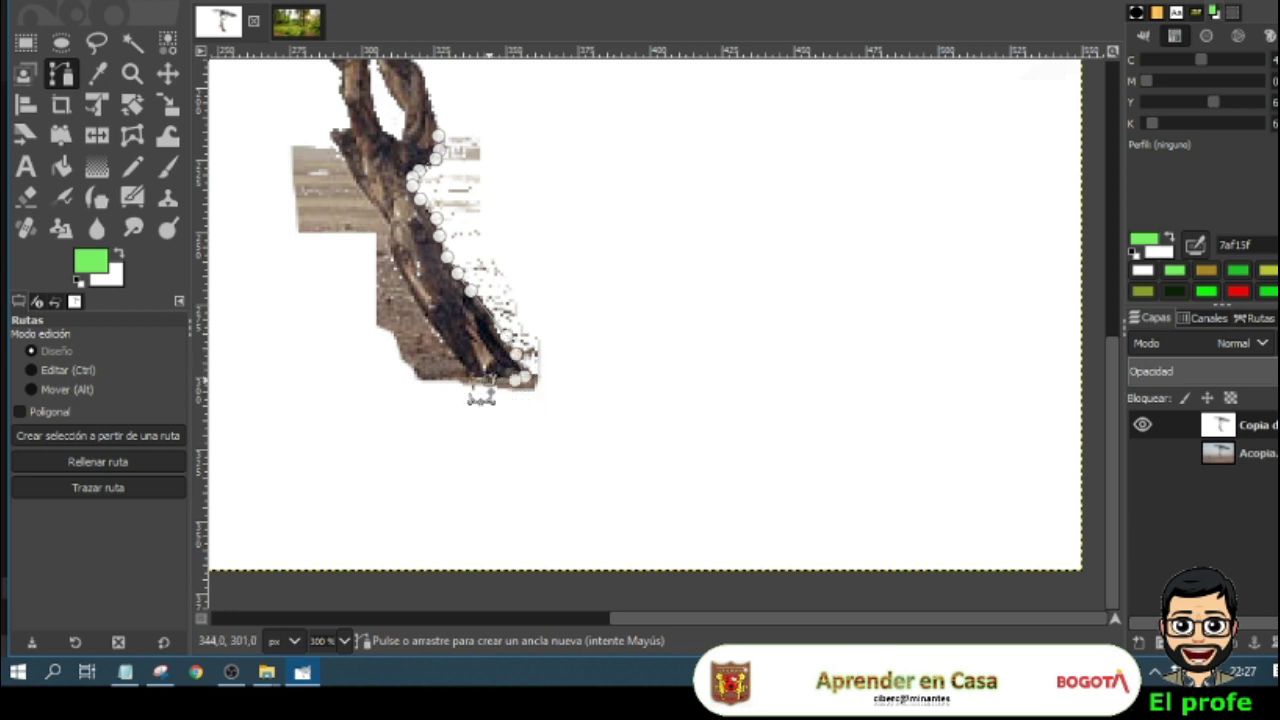
left_click(457, 383)
left_click(447, 380)
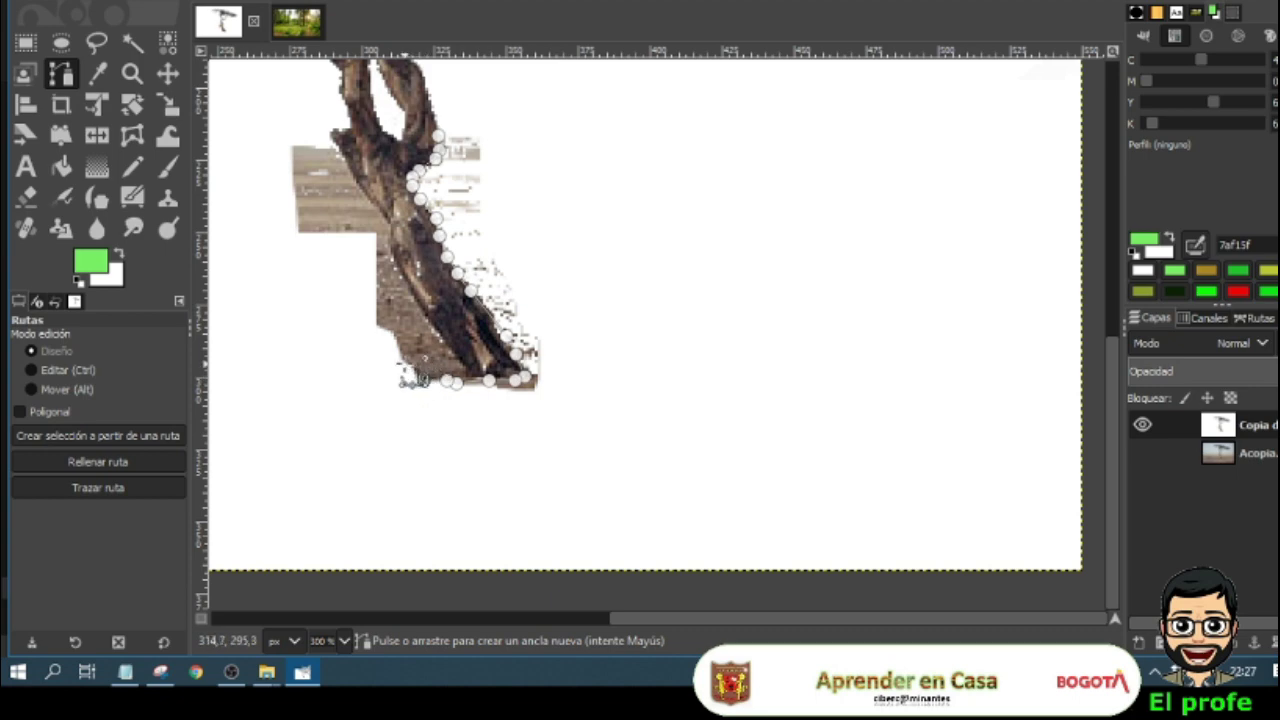
left_click(423, 379)
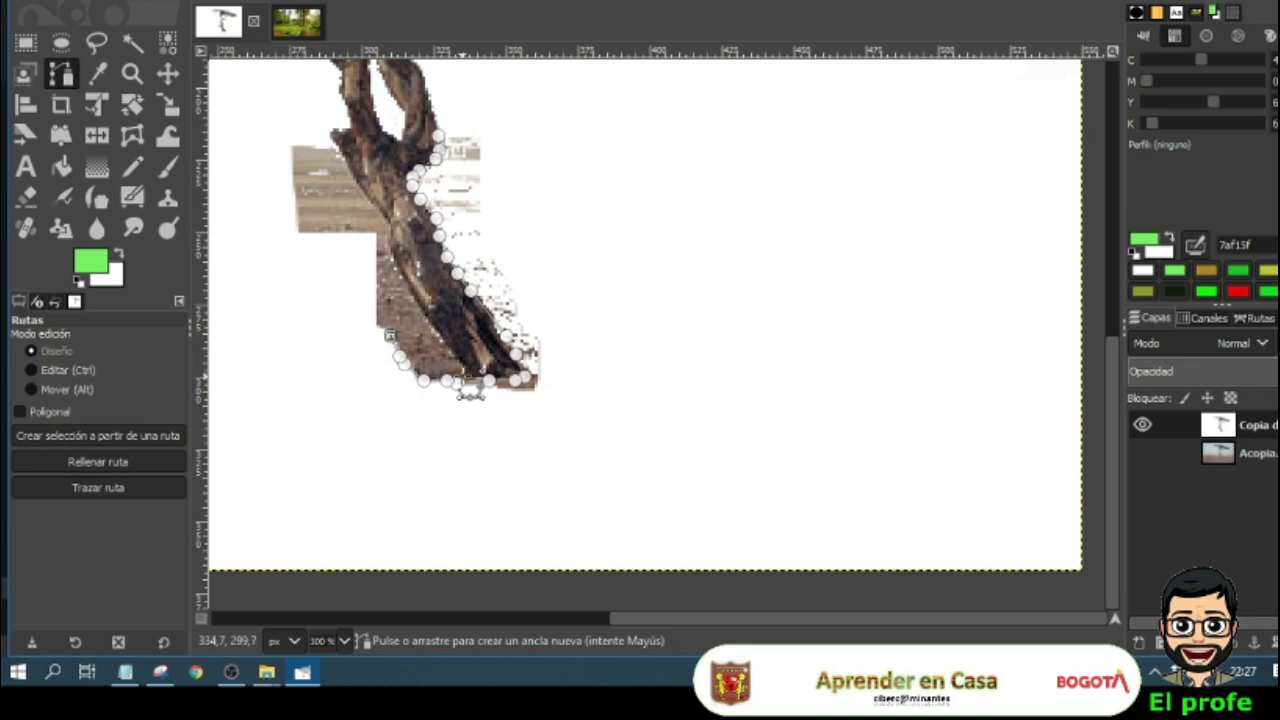
key("ctrl+z")
key("ctrl+z")
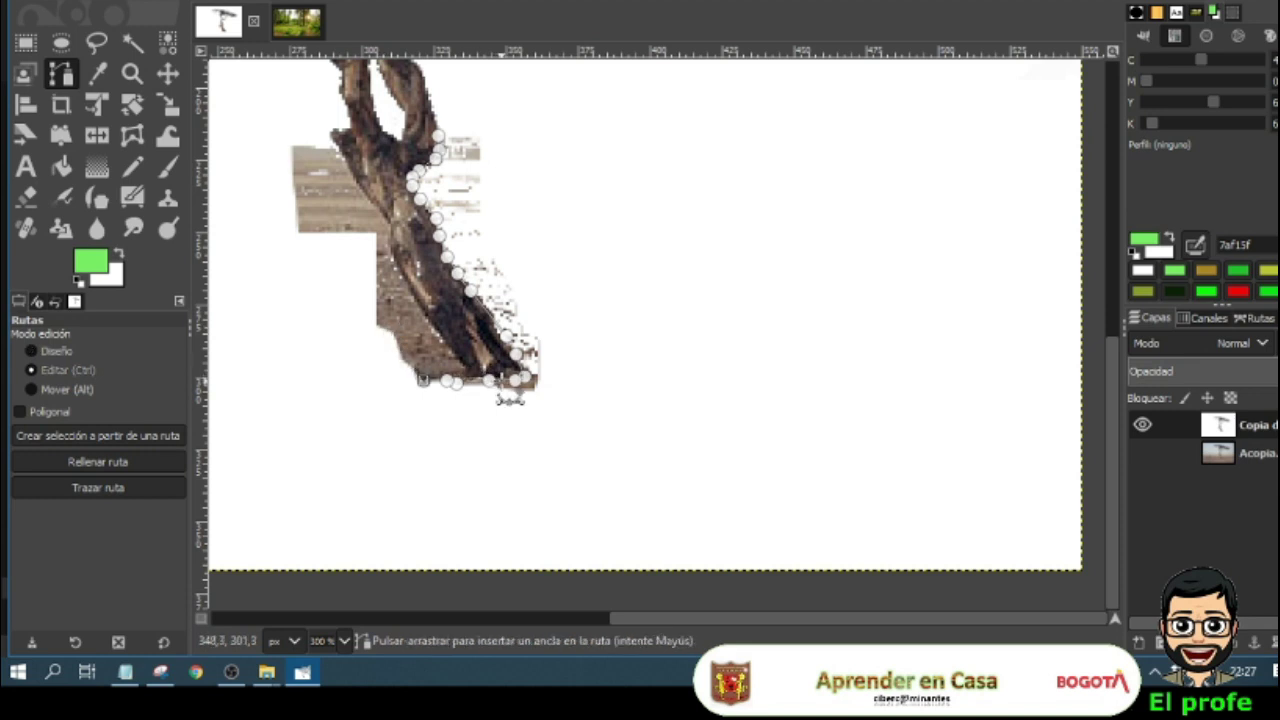
Step: Carry the path from the trunk's base up its left edge, placing closely spaced anchors as far as the fork
left_click(469, 378, "ctrl")
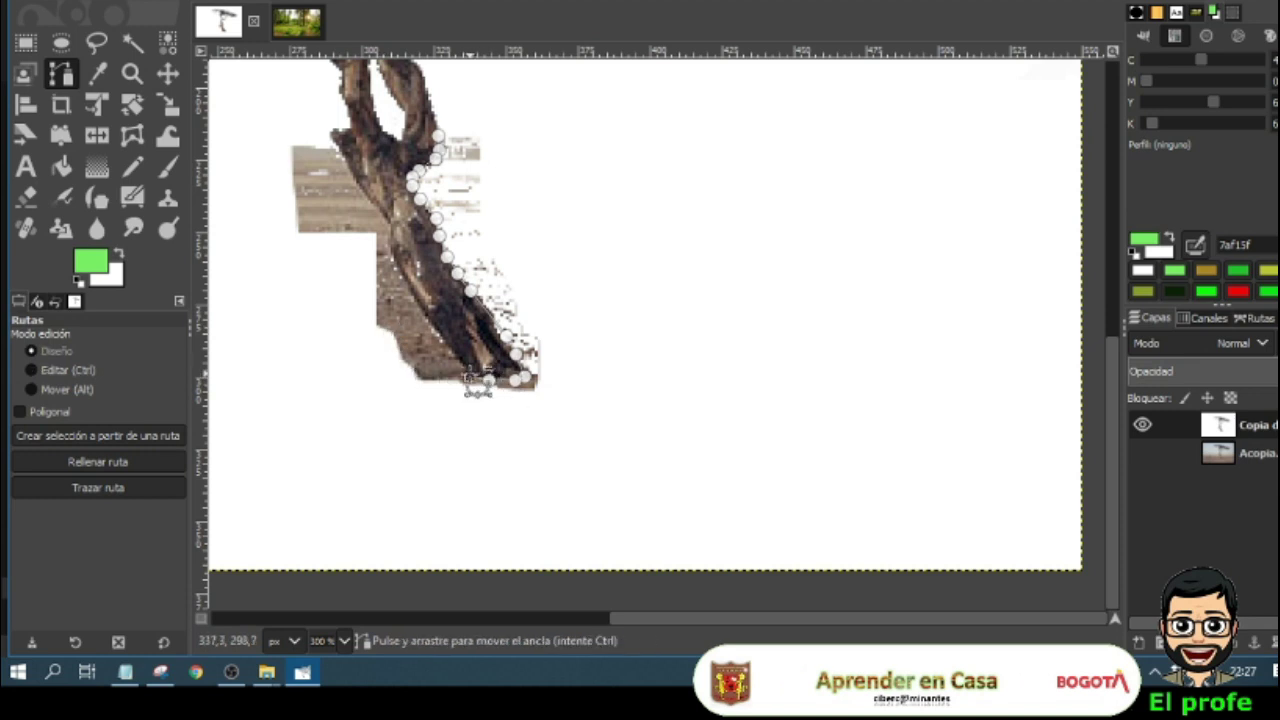
left_click(461, 364)
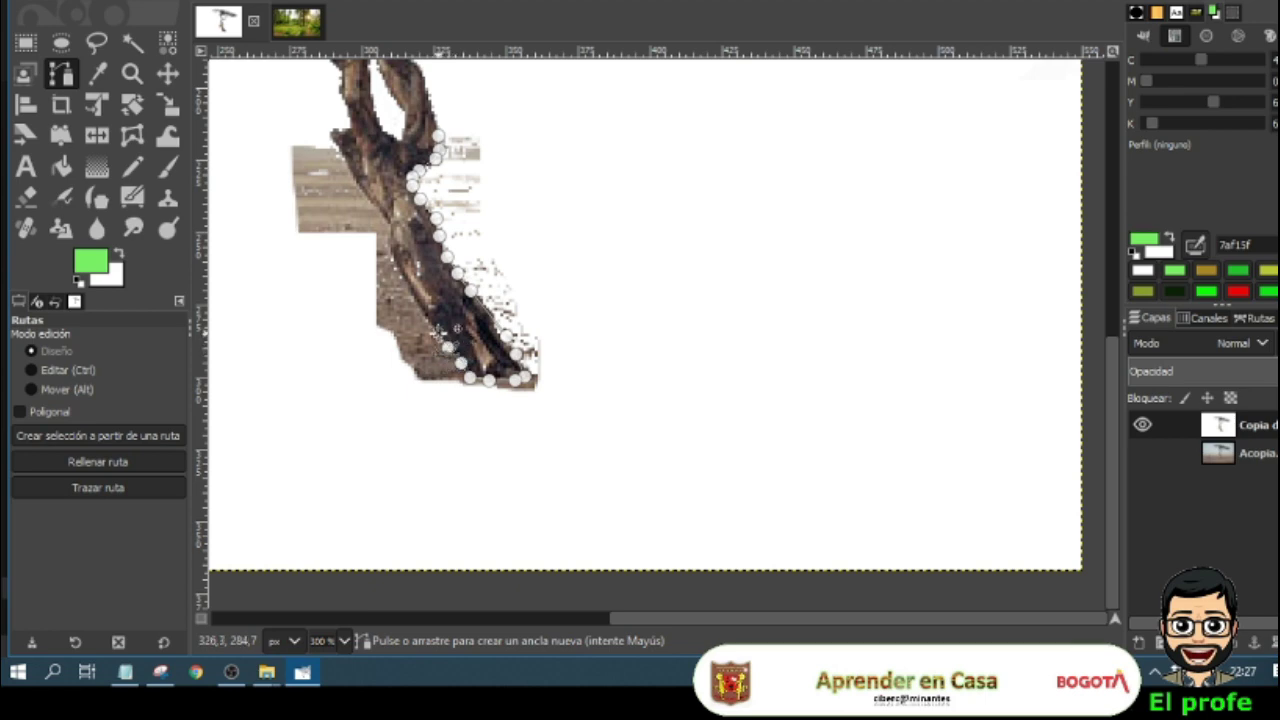
left_click(437, 333)
left_click(430, 318)
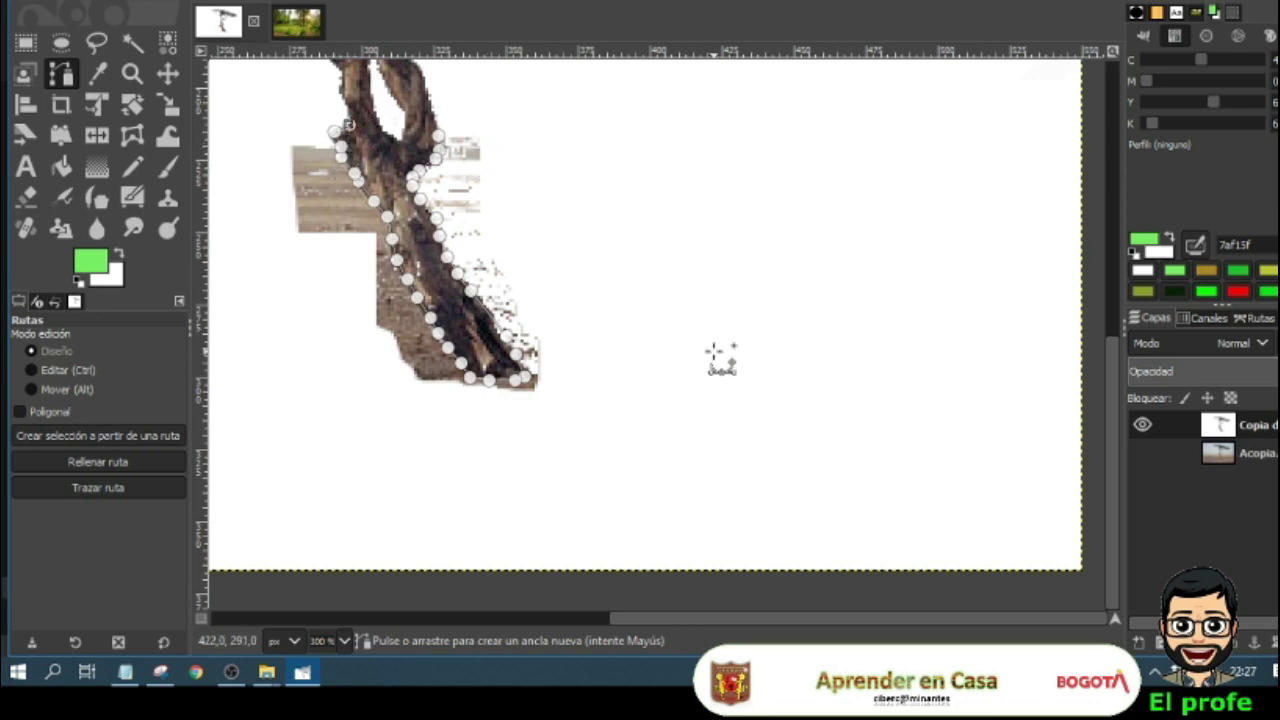
Step: Extend the path with widely spaced anchors around the whole crown, passing through the white area back towards the trunk's right side
scroll(720, 360, "up", 5)
scroll(720, 365, "down", 5)
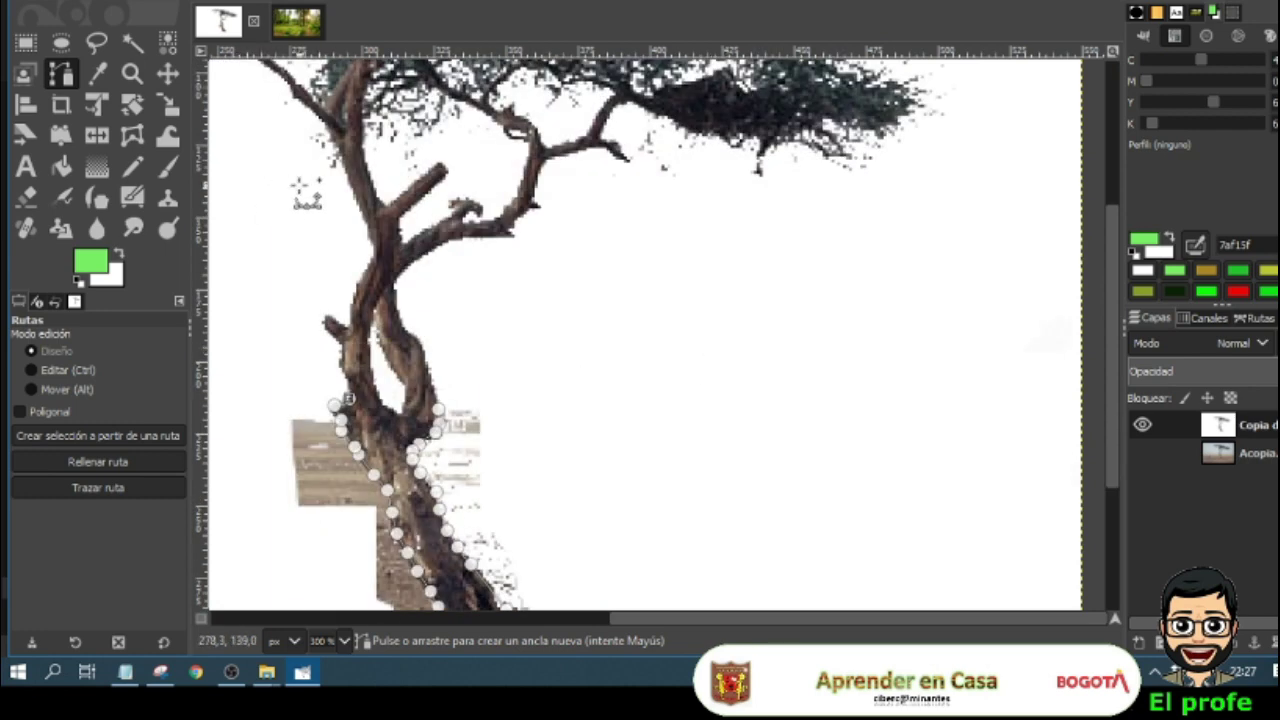
key("1")
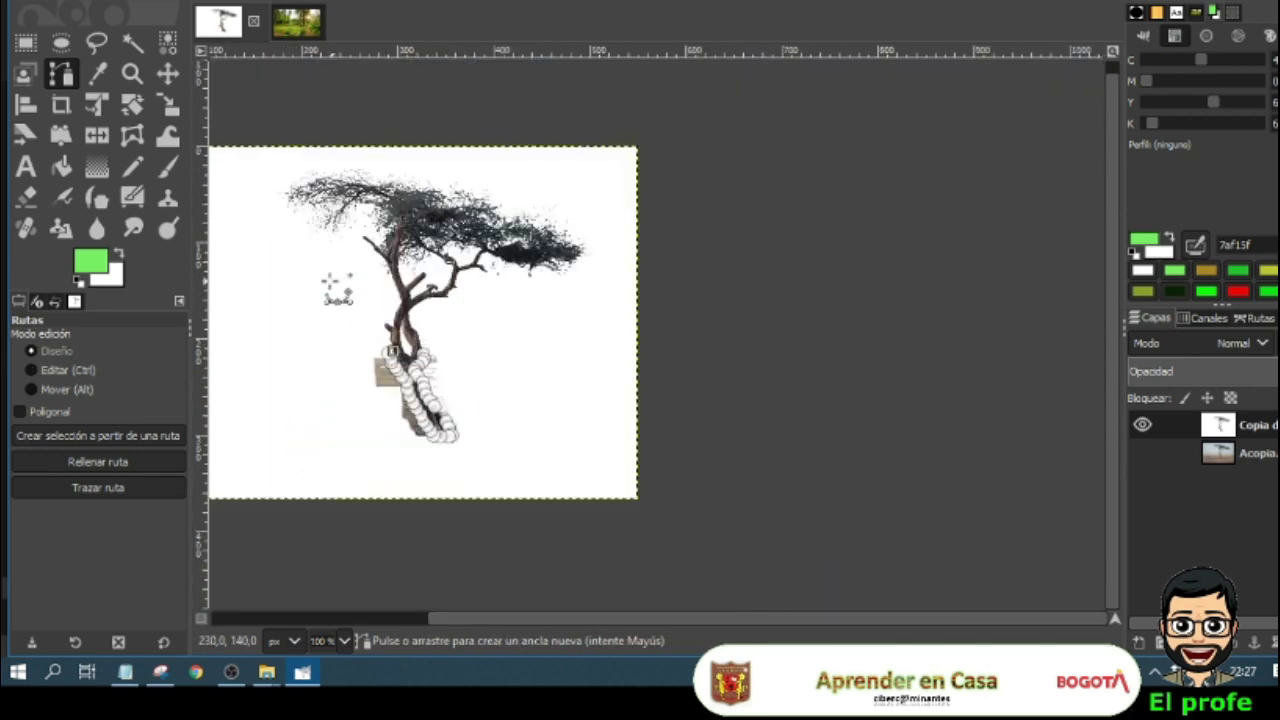
left_click(328, 280)
left_click(258, 206)
left_click(299, 157)
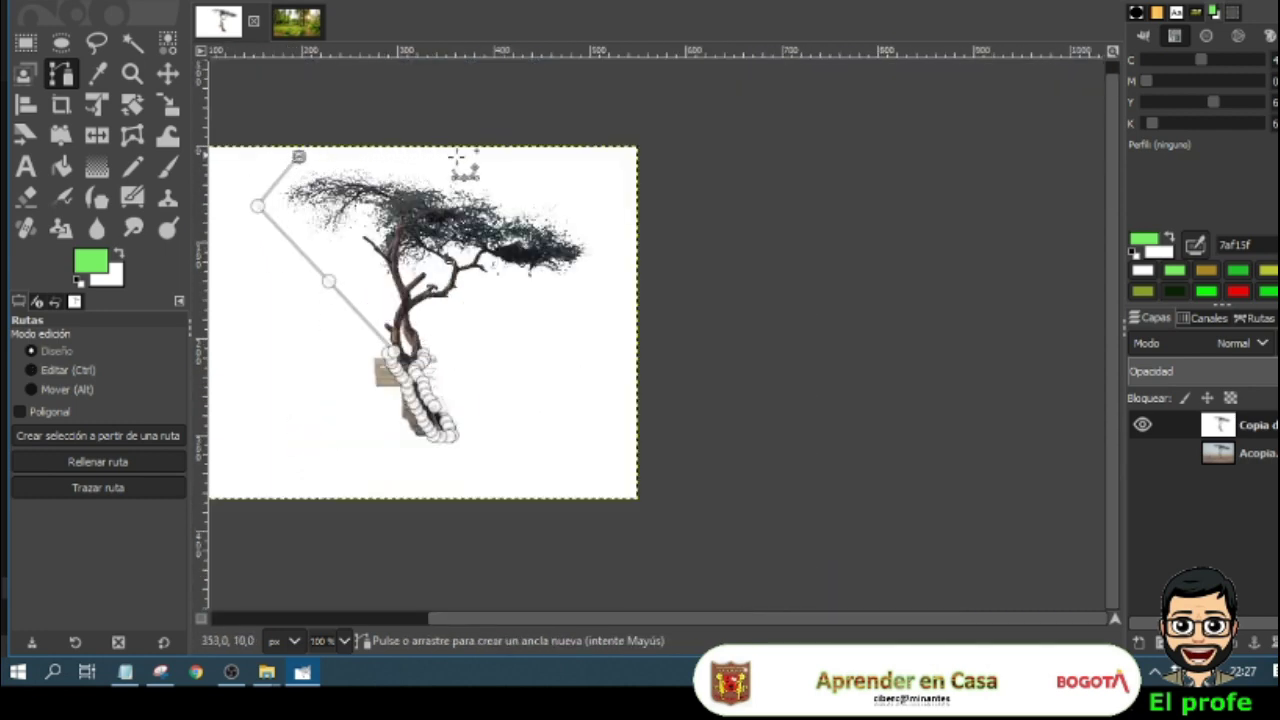
left_click(496, 159)
left_click(601, 187)
left_click(604, 273)
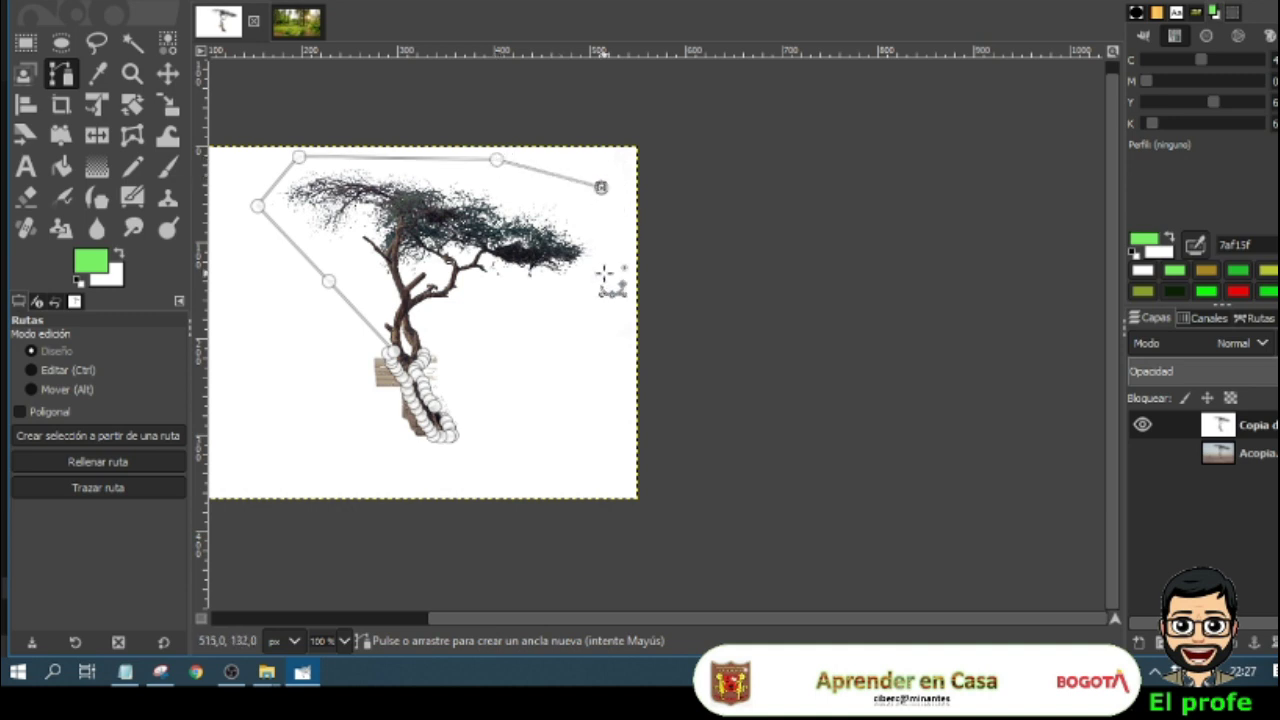
left_click(534, 322)
left_click(469, 330)
Step: Close the path at its first anchor beside the trunk's fork and create a selection from it
scroll(505, 383, "up", 2)
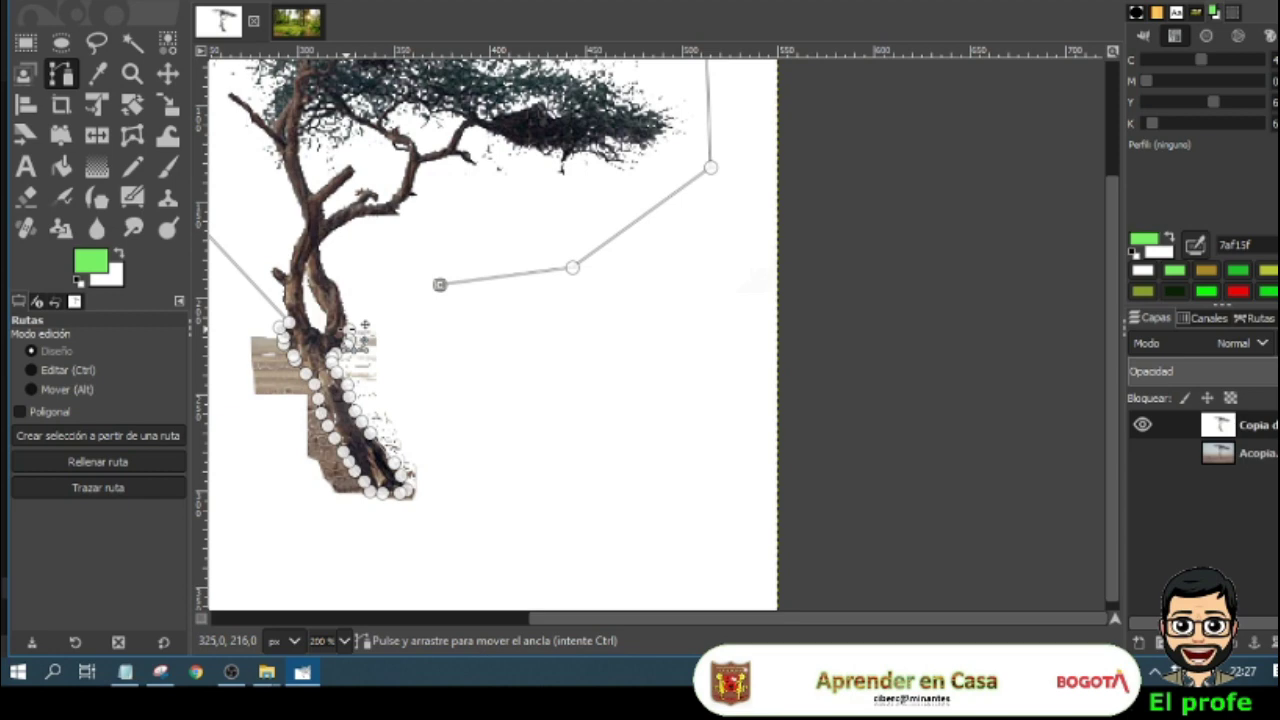
key("ctrl")
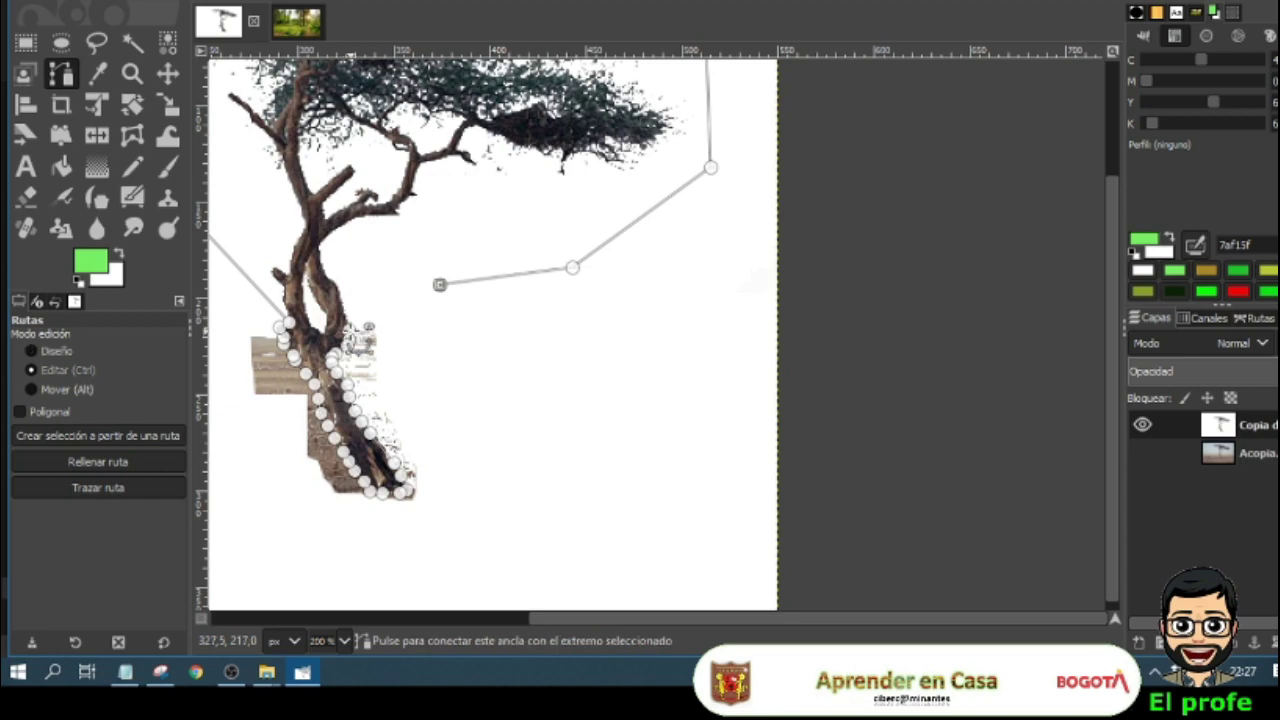
left_click(352, 325, "ctrl")
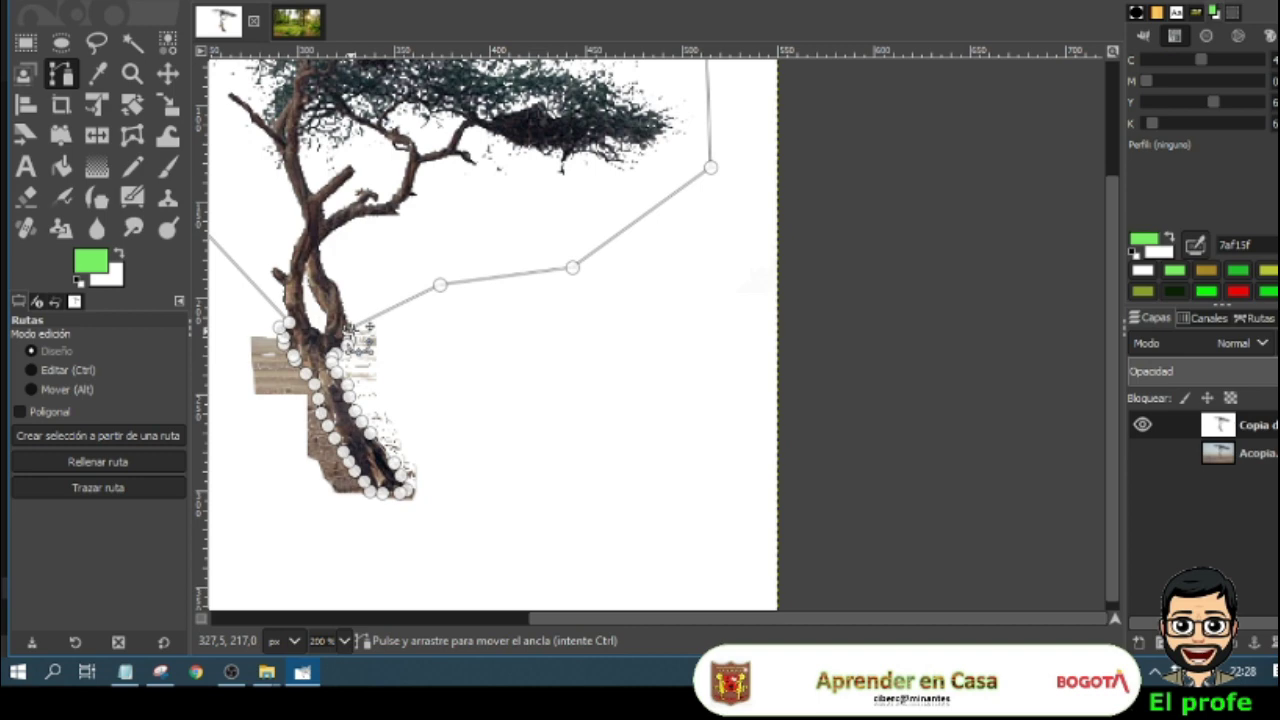
key("shift+v")
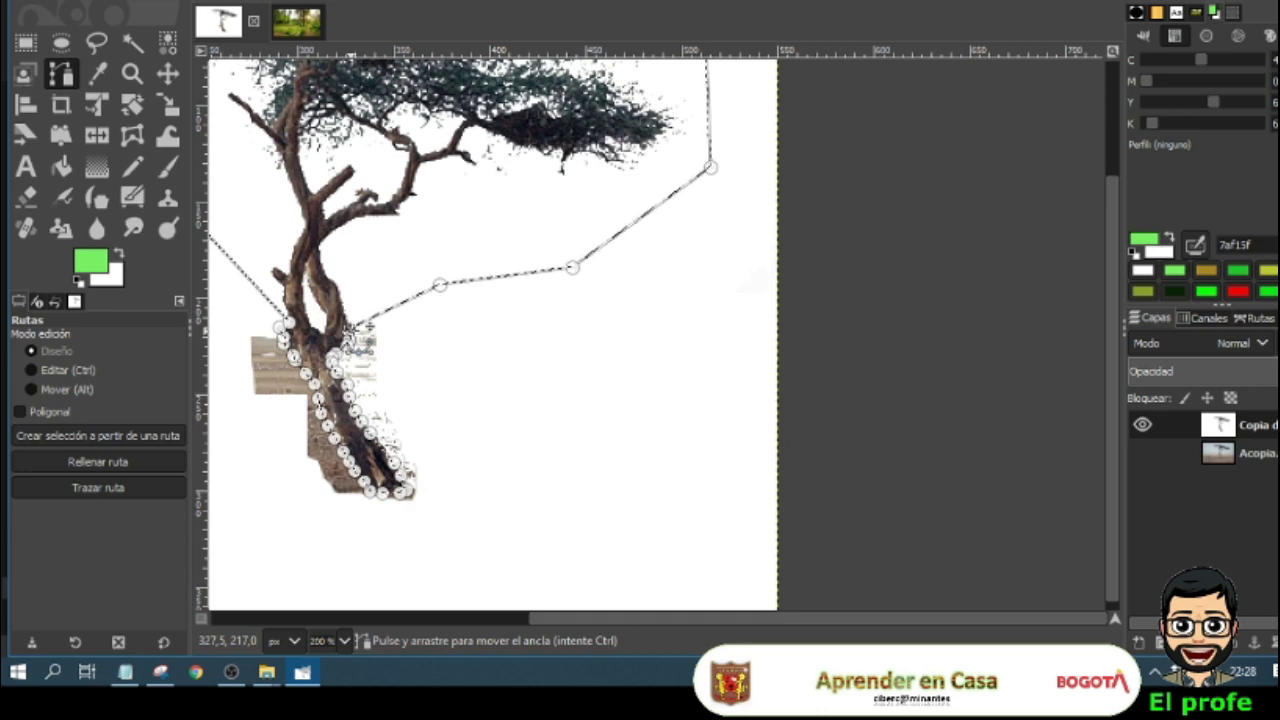
Step: Invert the selection, clear everything outside the traced tree outline and remove the selection
scroll(845, 472, "down", 1)
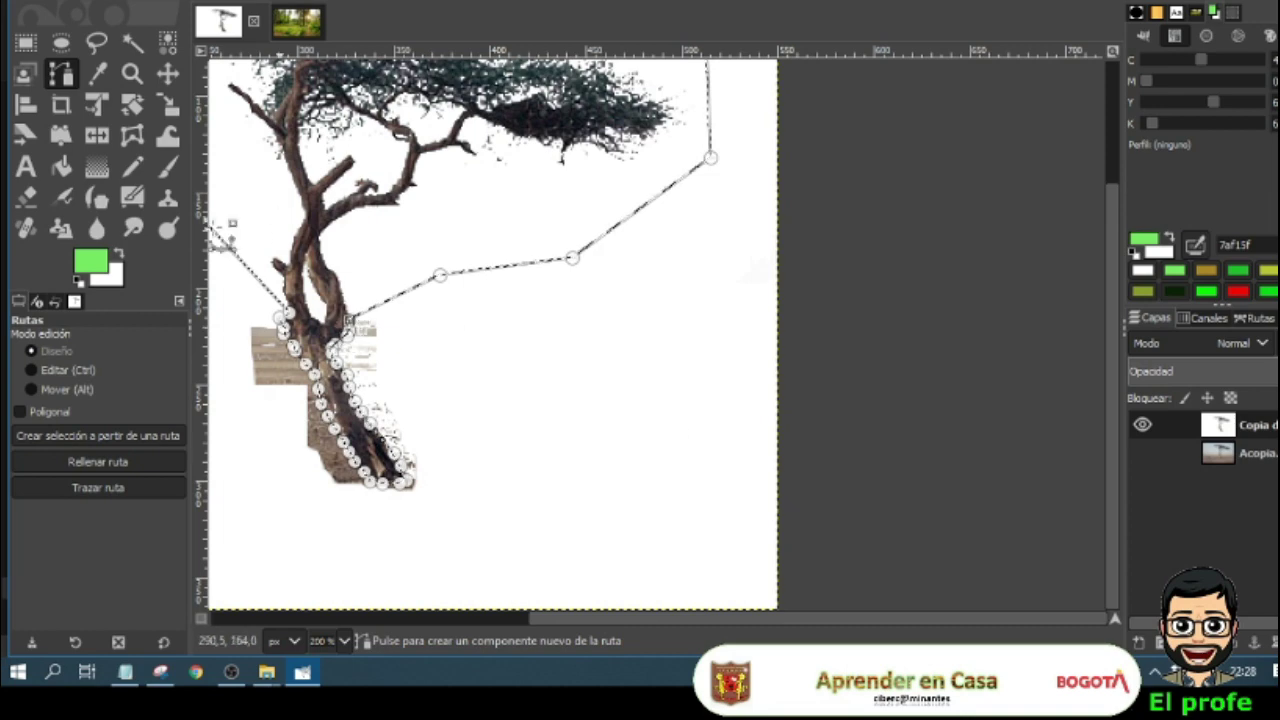
left_click(59, 107)
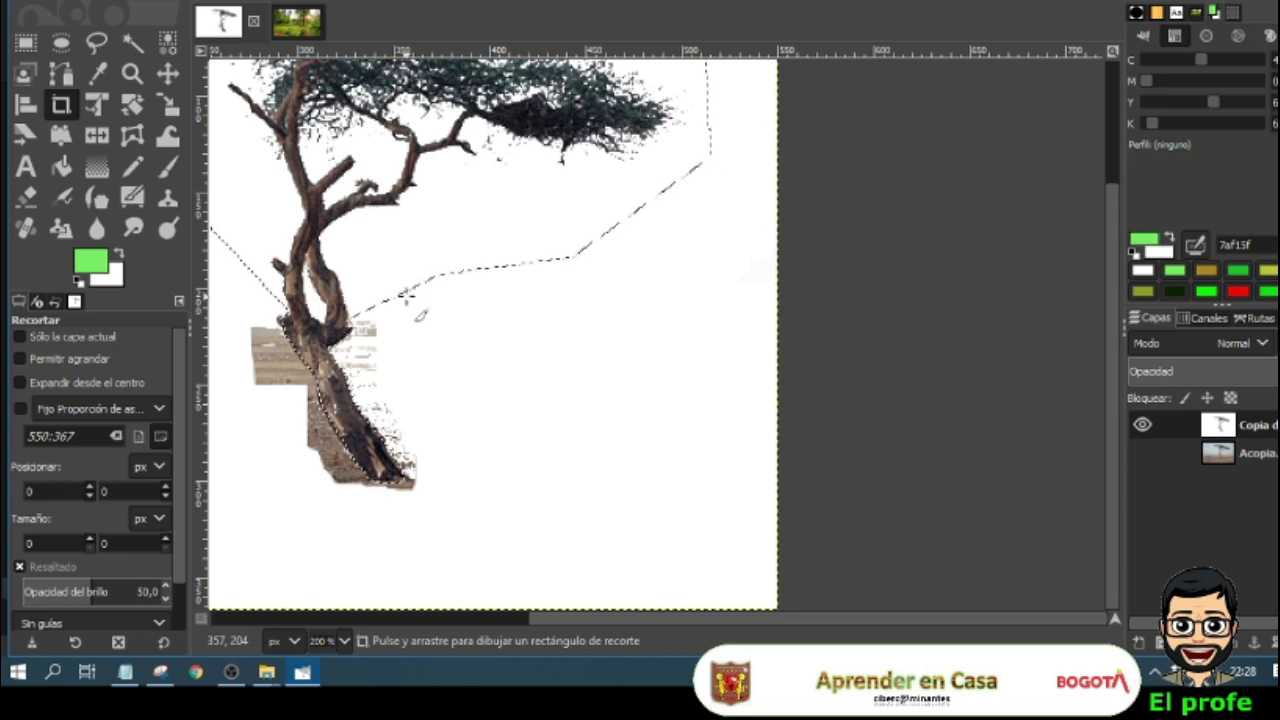
key("1")
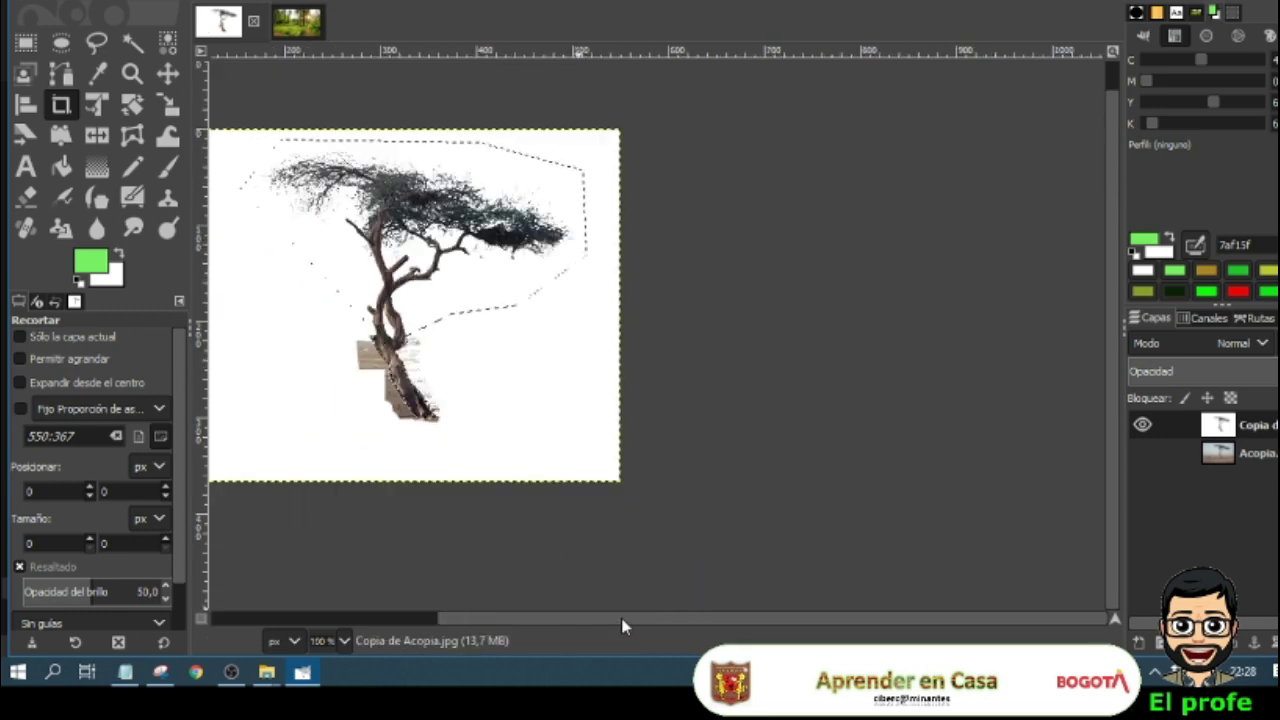
left_click_drag(621, 618, 494, 618)
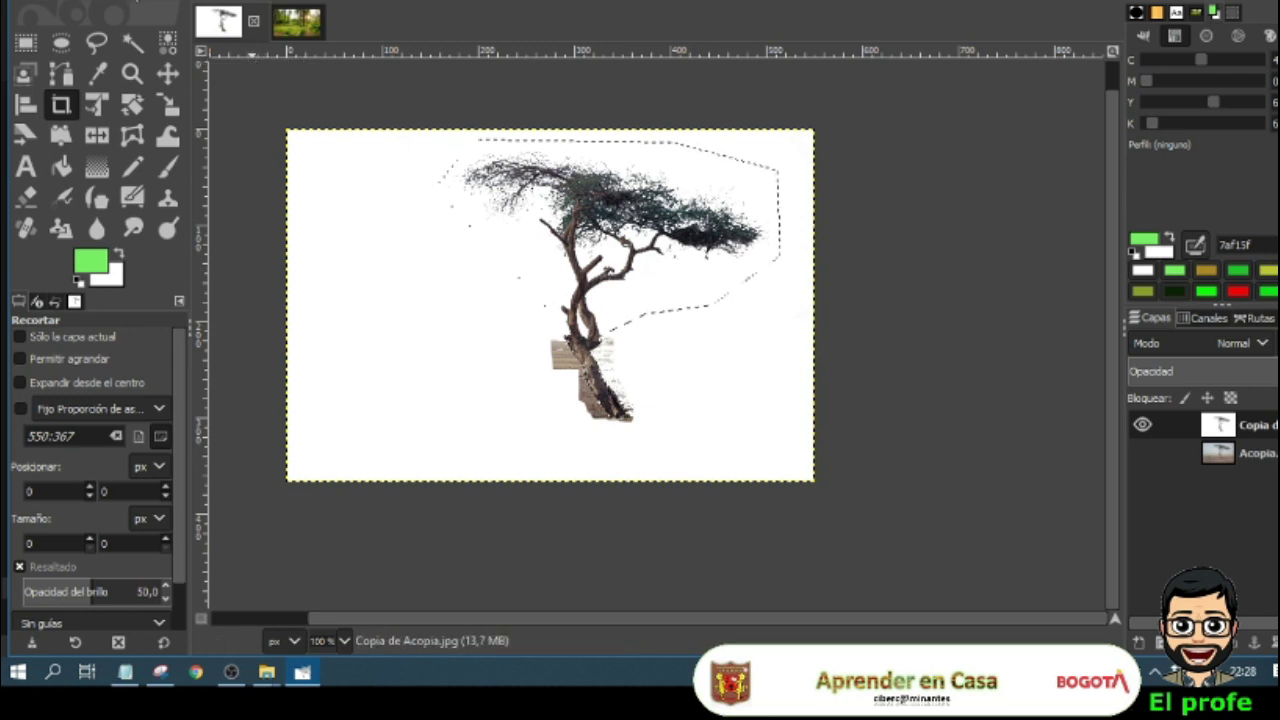
left_click(118, 0)
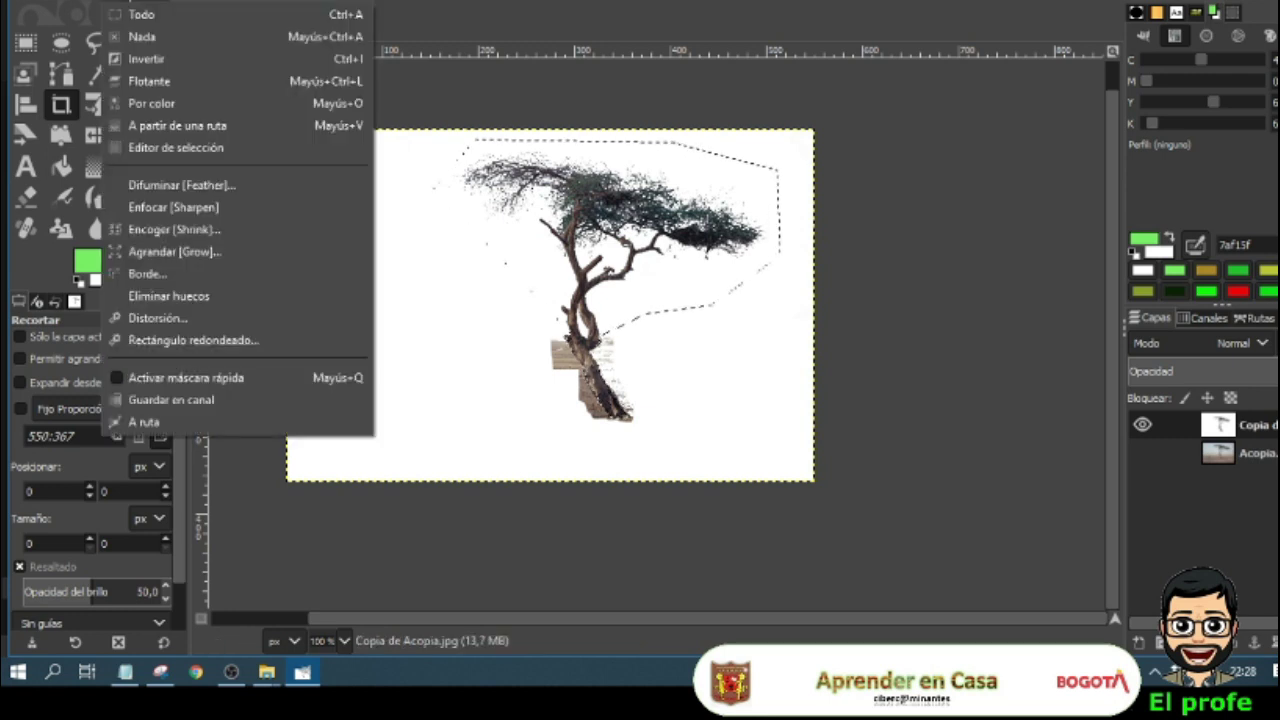
left_click(174, 60)
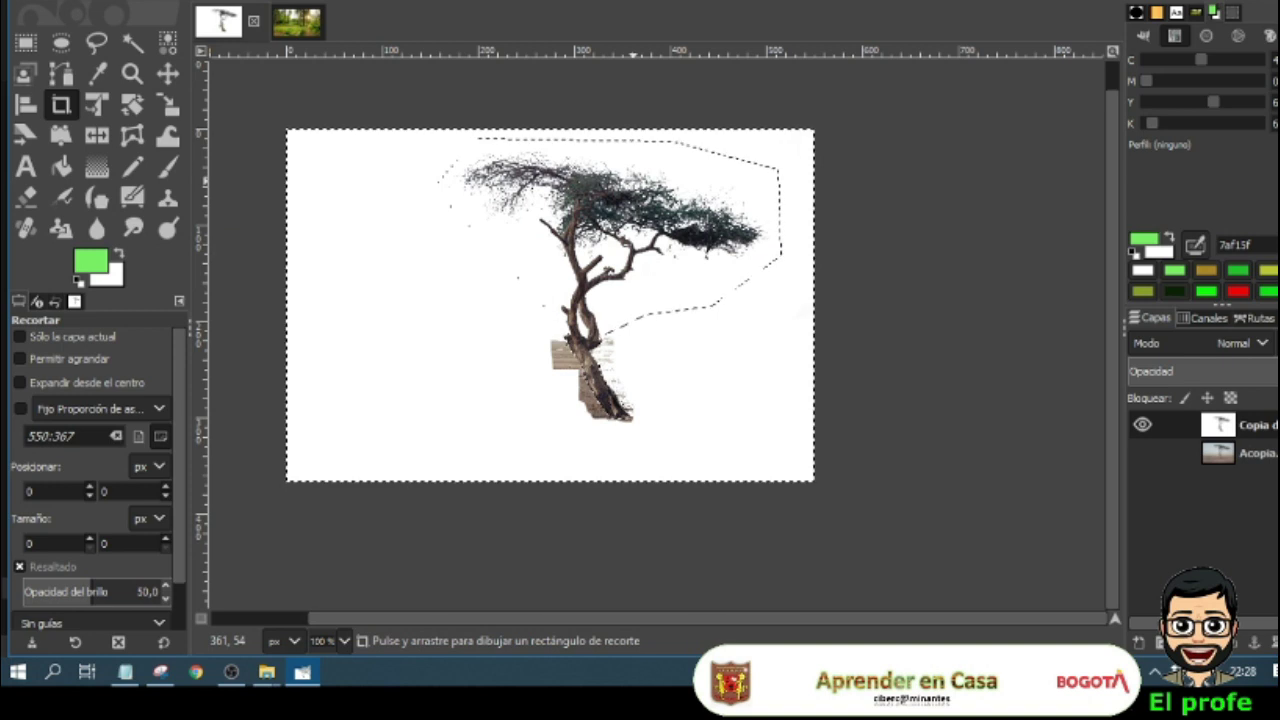
key("Delete")
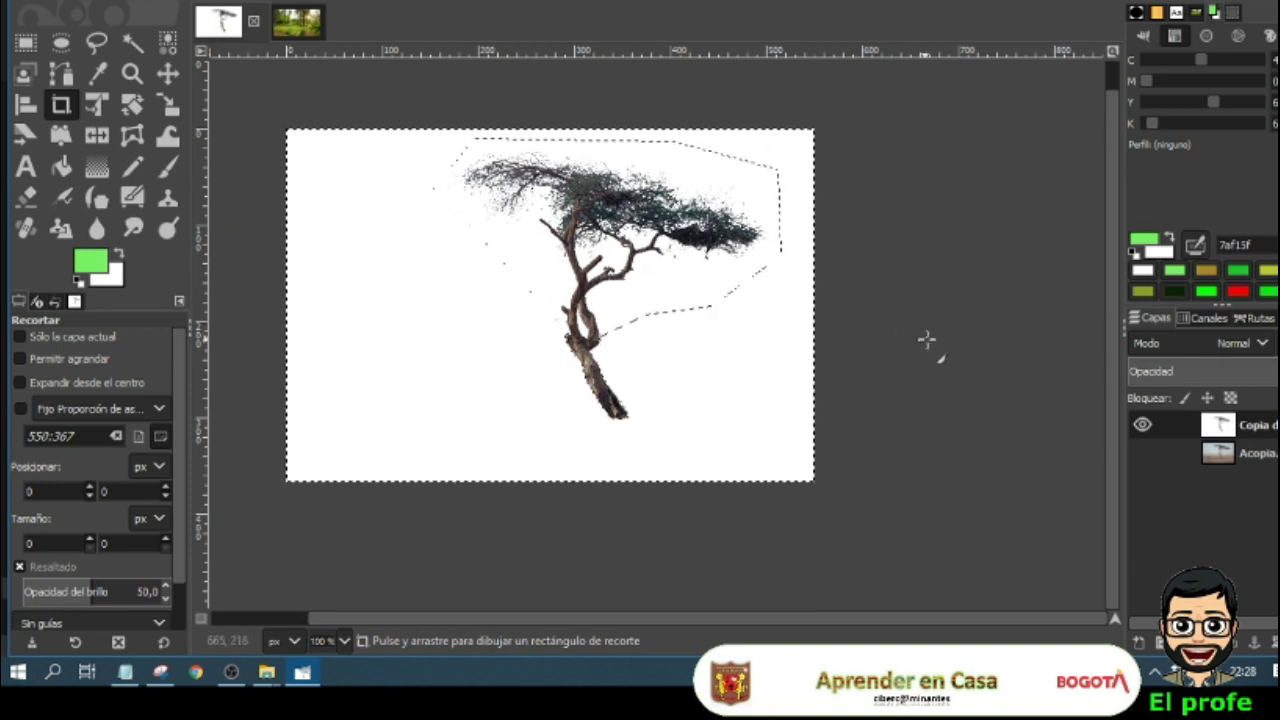
left_click(980, 351)
key("ctrl+shift+a")
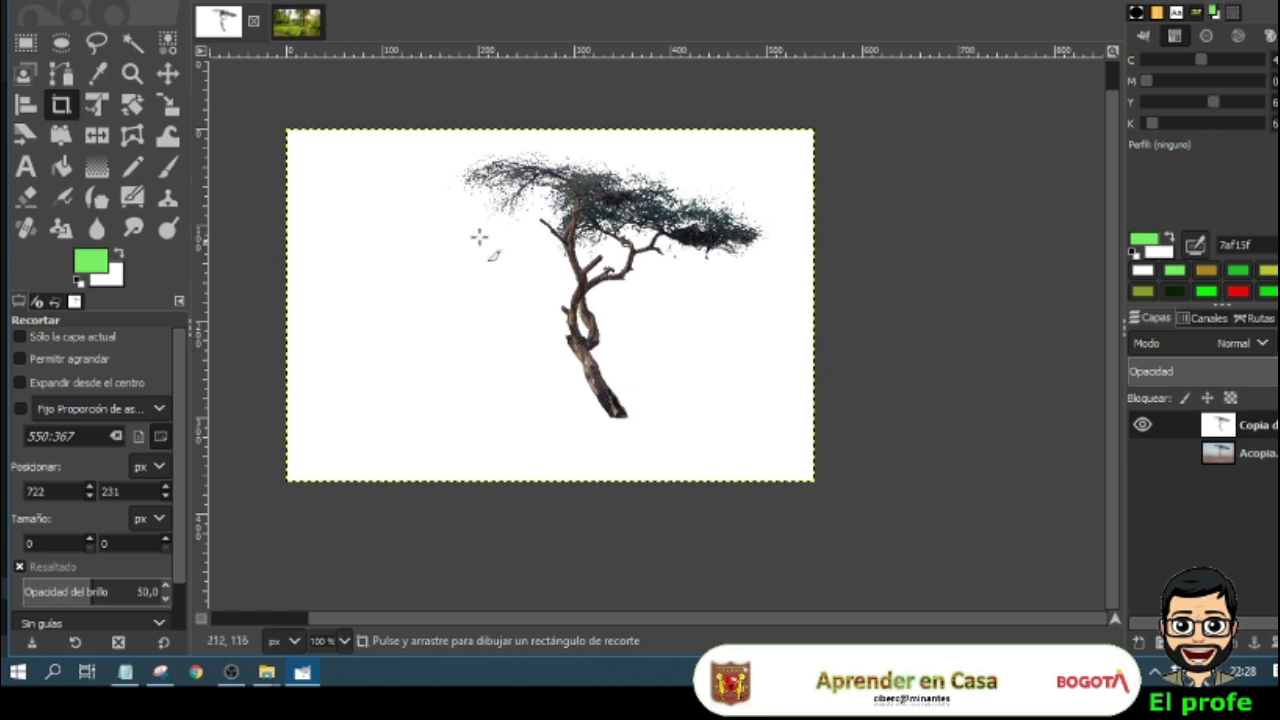
Step: Check the forest image, return to the tree image and add an alpha channel to the duplicated tree layer
left_click(310, 24)
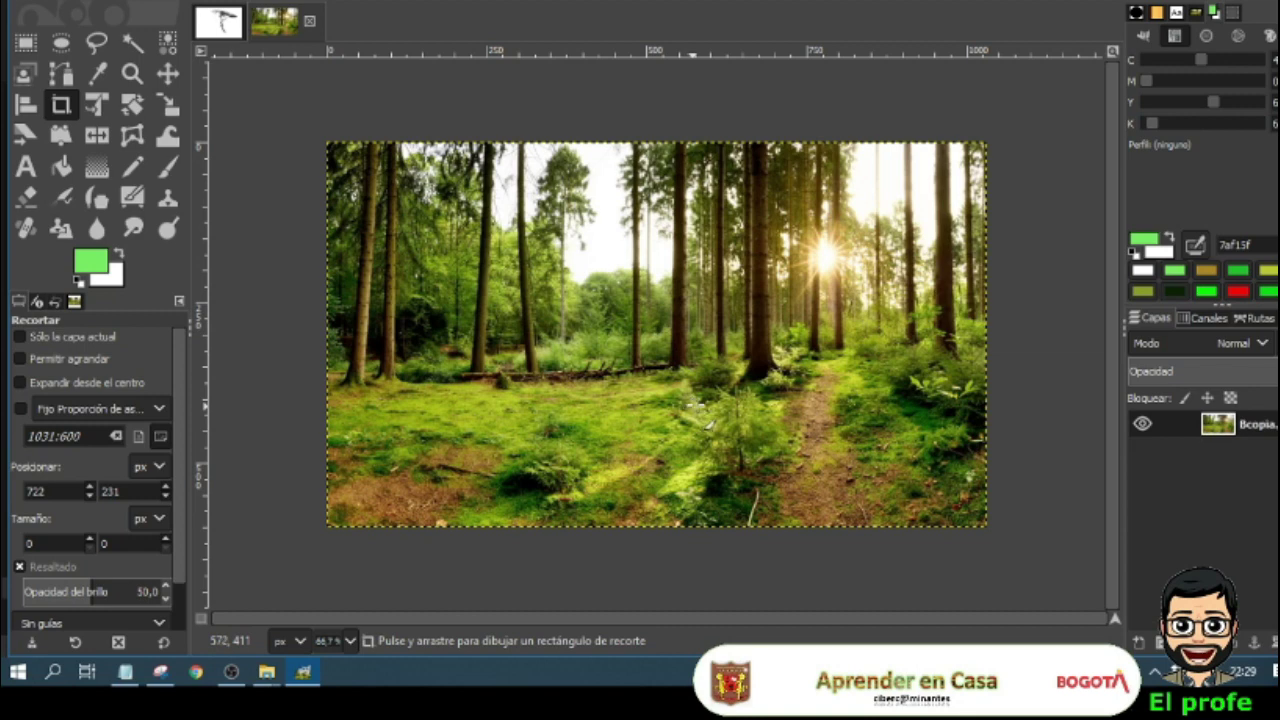
left_click(219, 24)
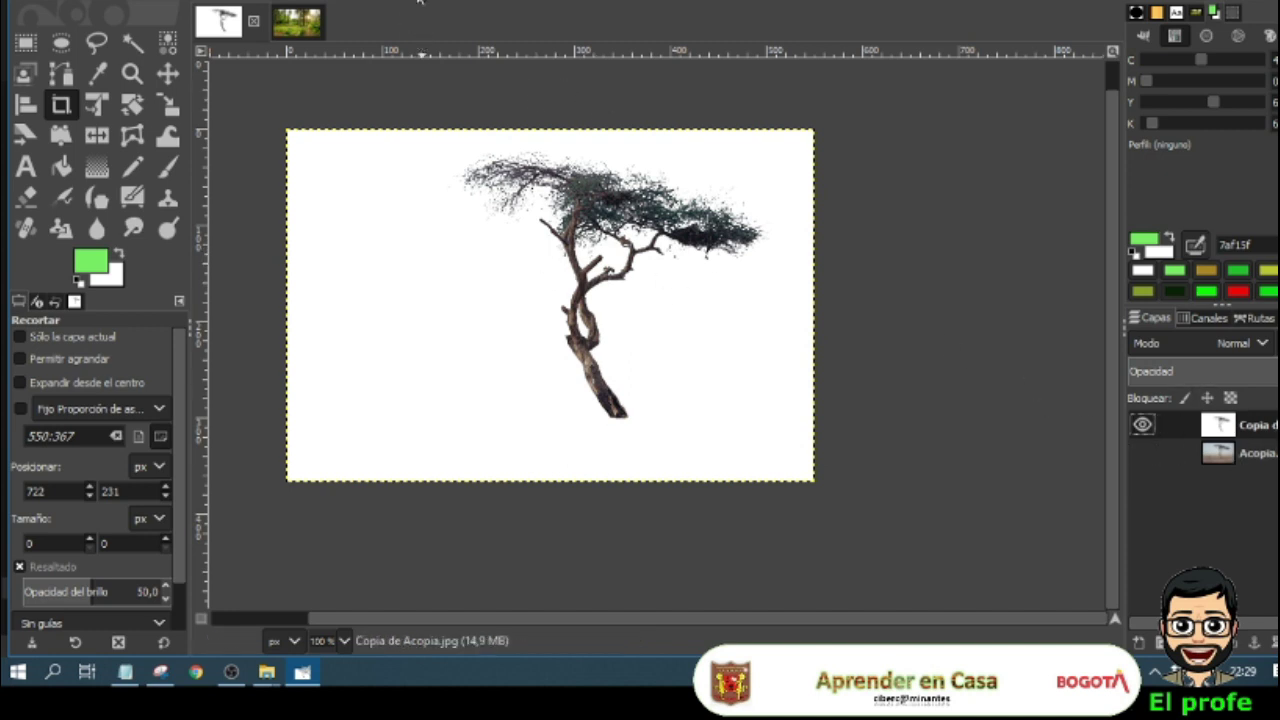
left_click(281, 2)
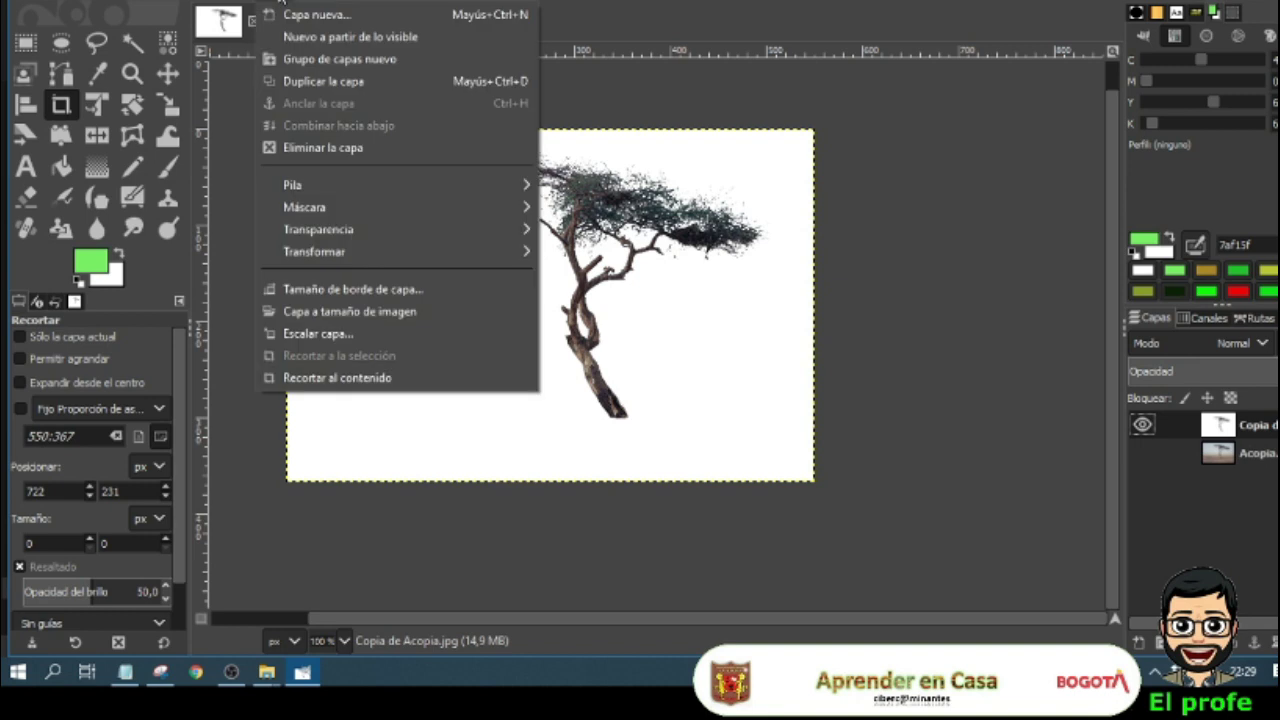
mouse_move(351, 229)
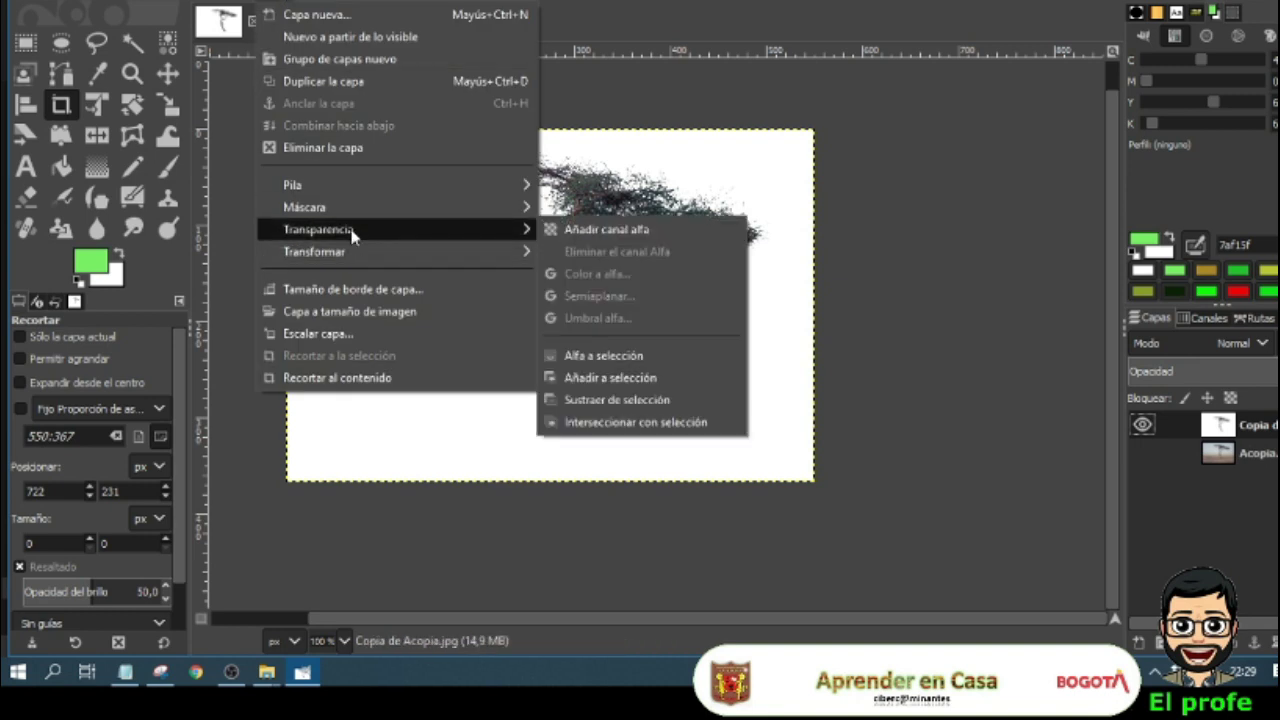
left_click(631, 236)
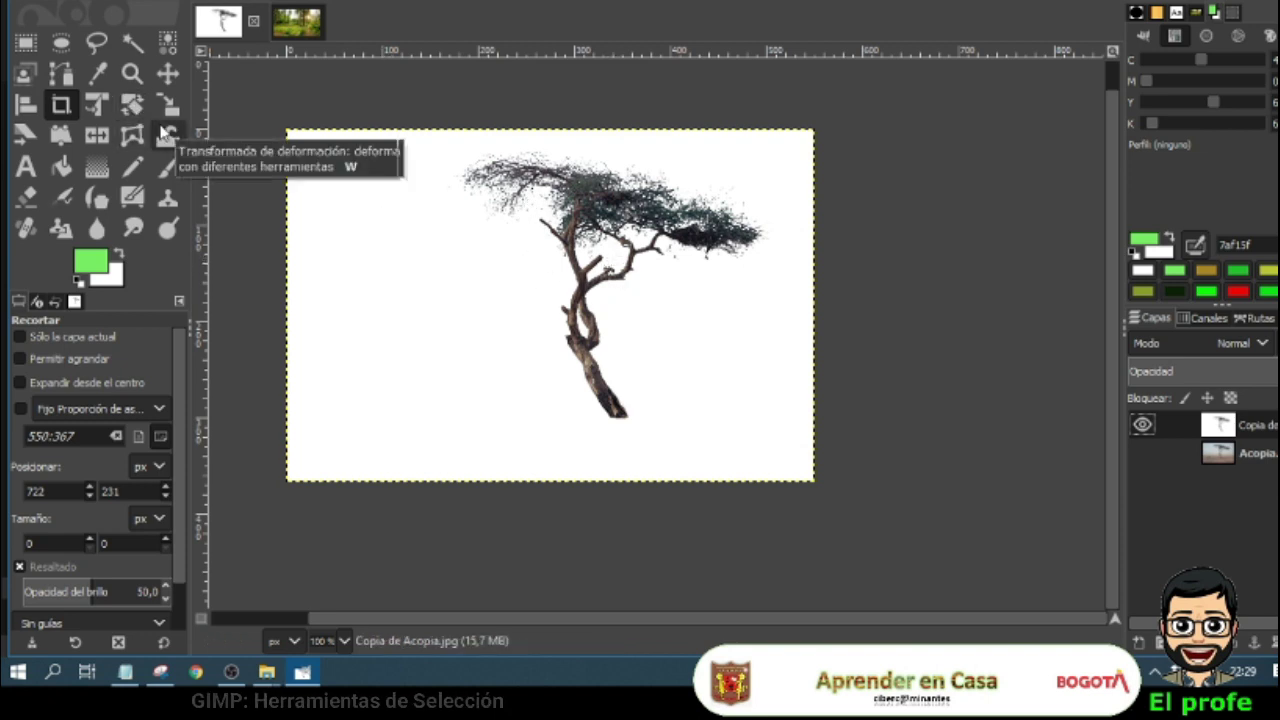
Step: Select the white background with Select by Color and clear it to transparency
left_click(166, 48)
left_click(393, 335)
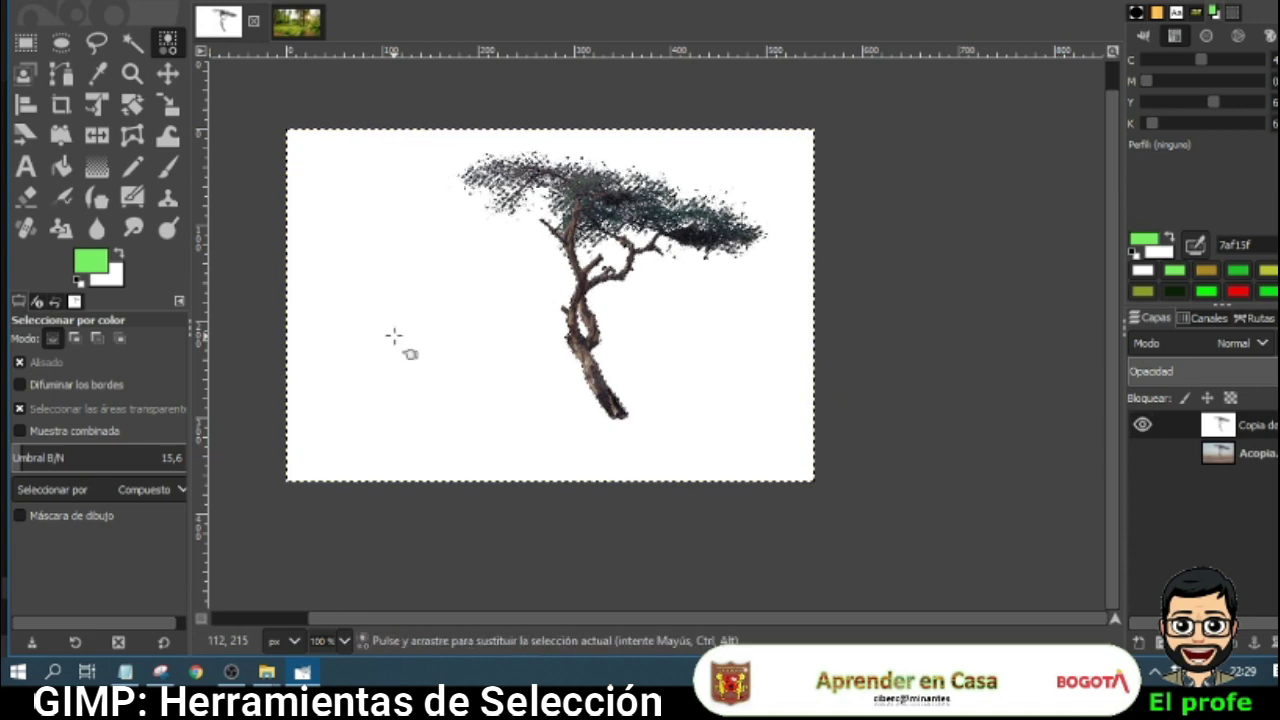
key("Delete")
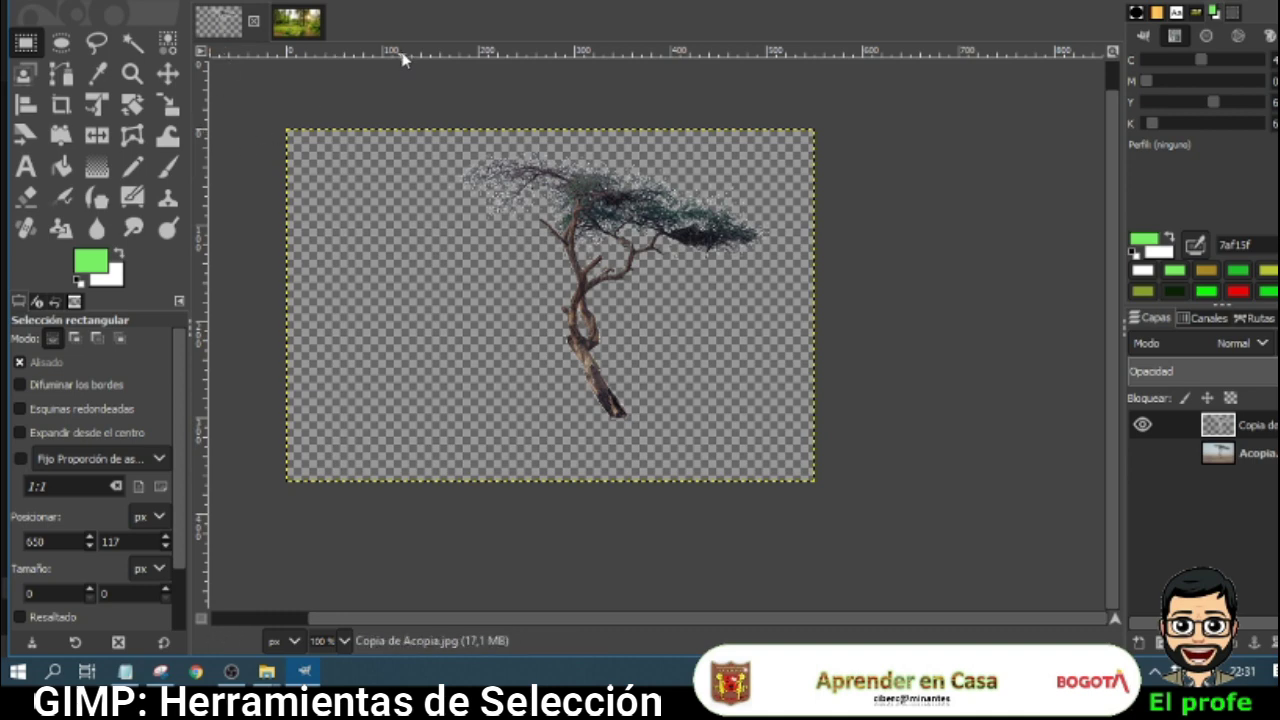
Step: Outline the whole tree loosely with Free Select and cut it to the clipboard
left_click(96, 42)
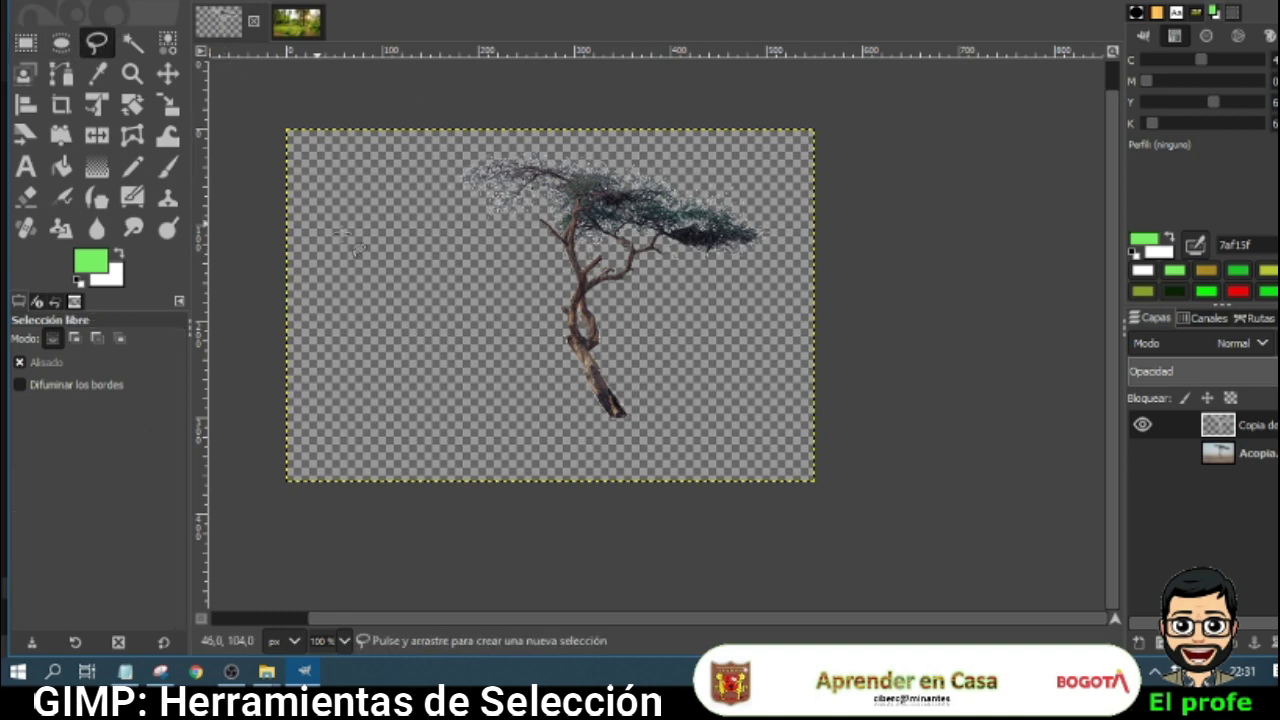
mouse_move(466, 236)
left_mouse_down()
mouse_move(548, 438)
mouse_move(676, 458)
mouse_move(784, 272)
mouse_move(786, 198)
mouse_move(713, 153)
mouse_move(584, 124)
mouse_move(492, 157)
left_mouse_up()
mouse_move(463, 210)
left_mouse_down()
mouse_move(457, 243)
mouse_move(466, 238)
left_mouse_up()
key("ctrl+x")
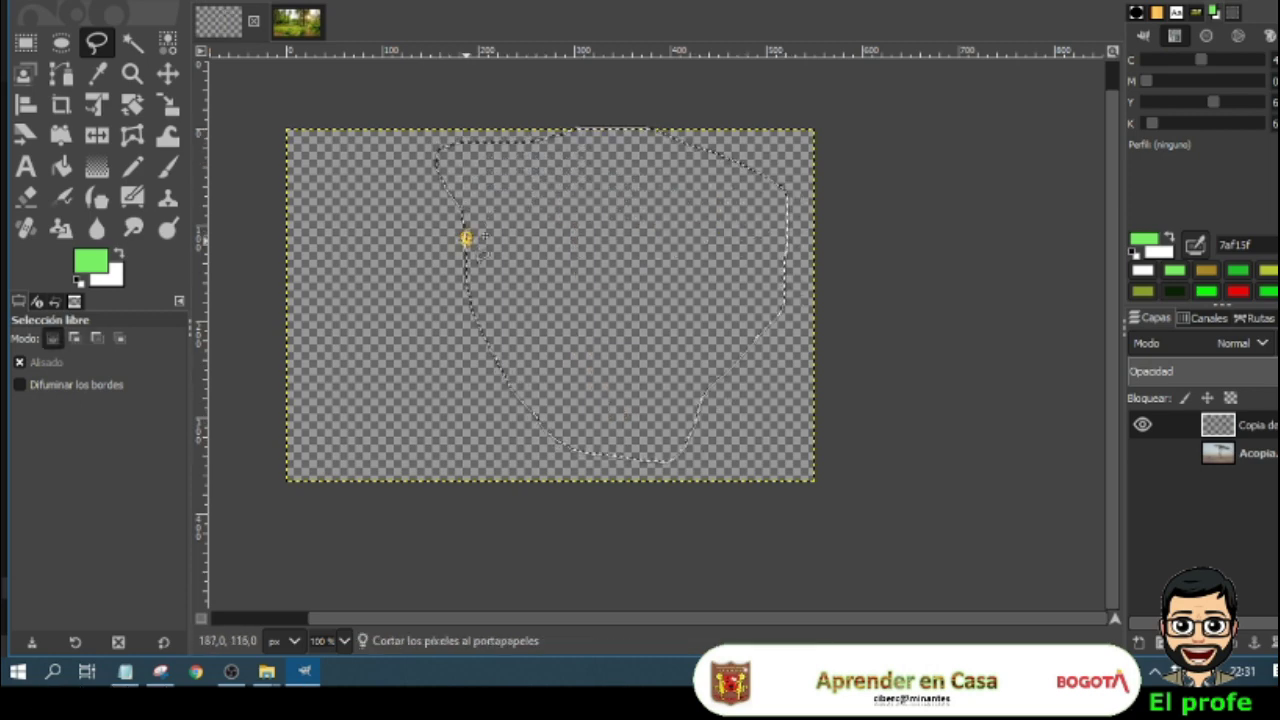
Step: Paste the cut tree into the forest image and convert the floating selection to a new layer
left_click(298, 22)
key("ctrl+v")
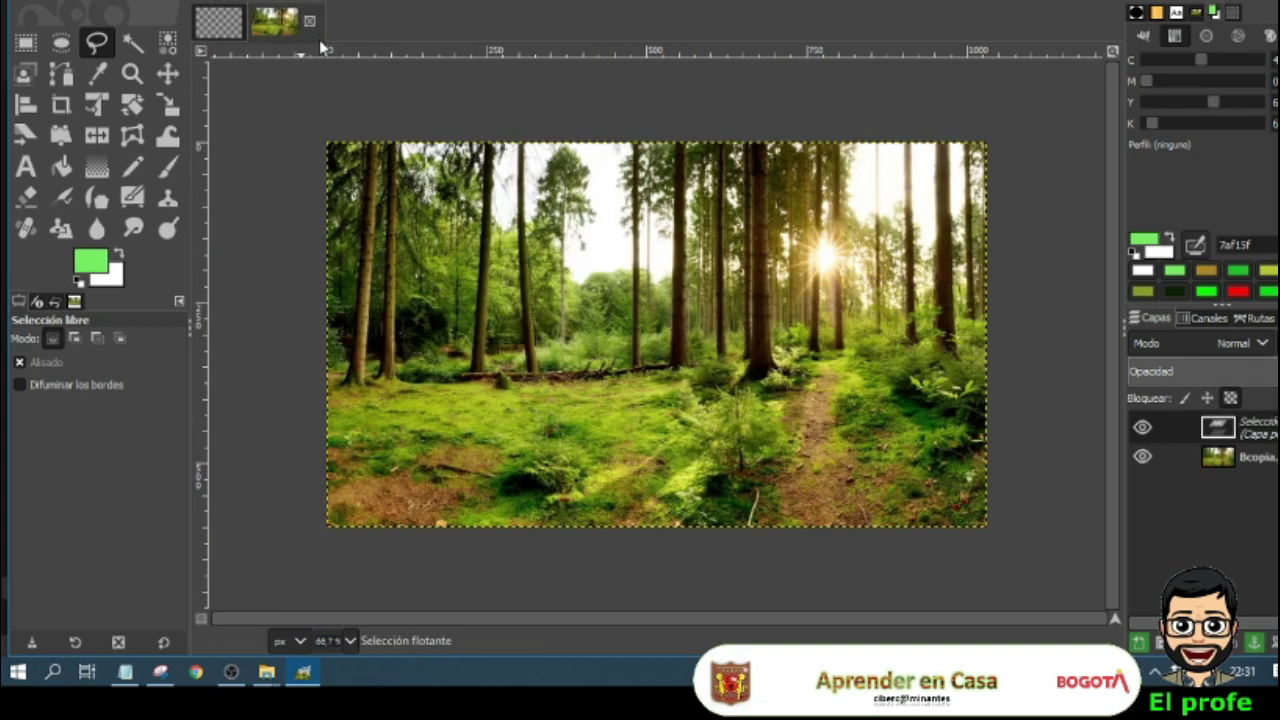
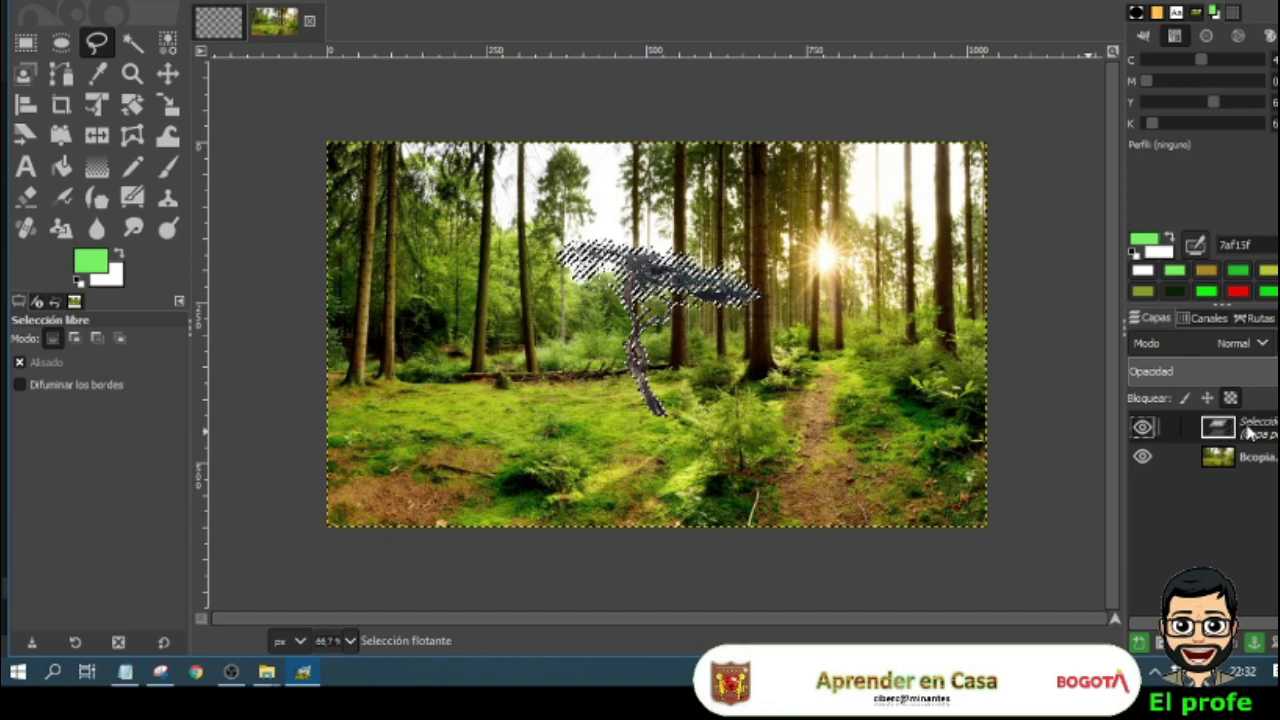
right_click(1250, 430)
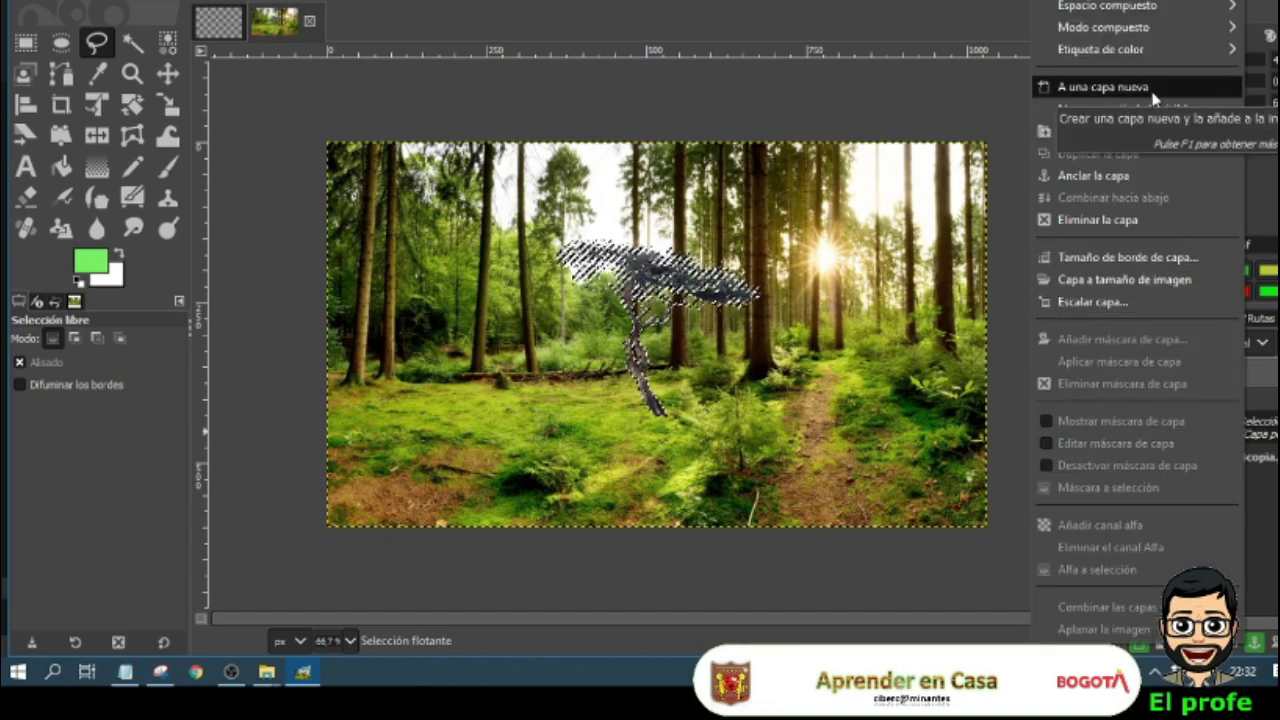
left_click(1276, 449)
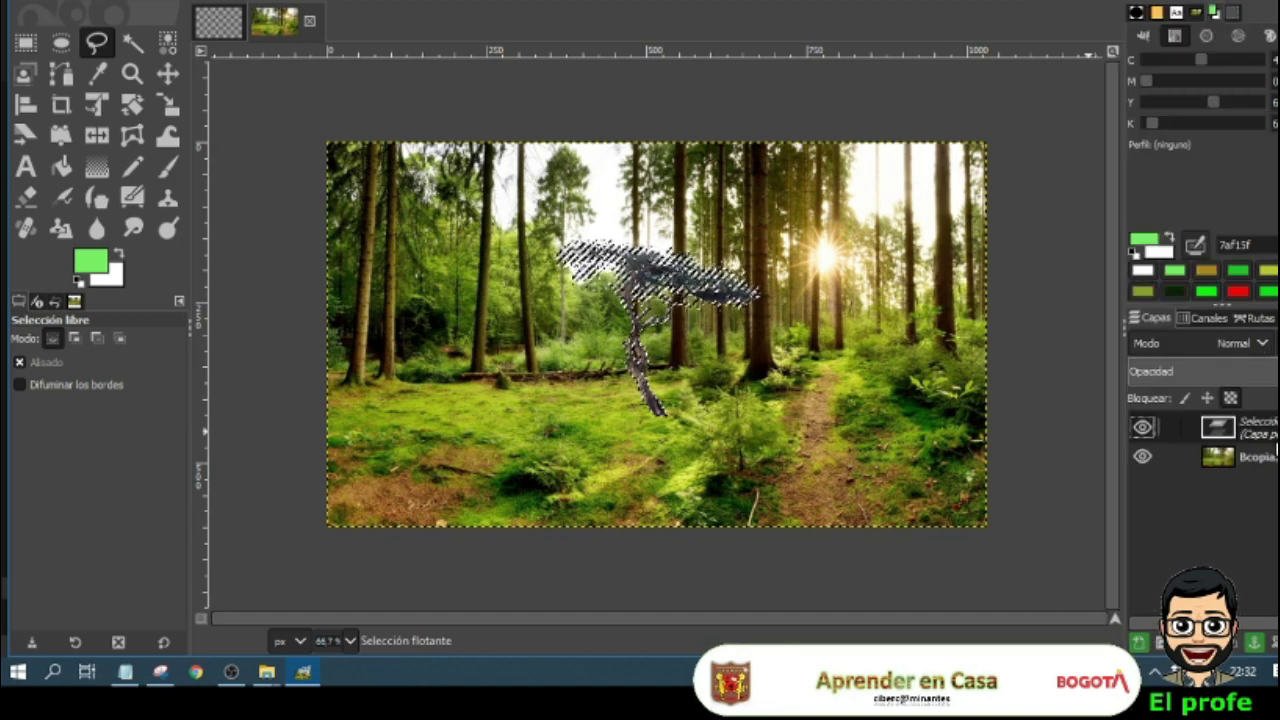
left_click(1141, 651)
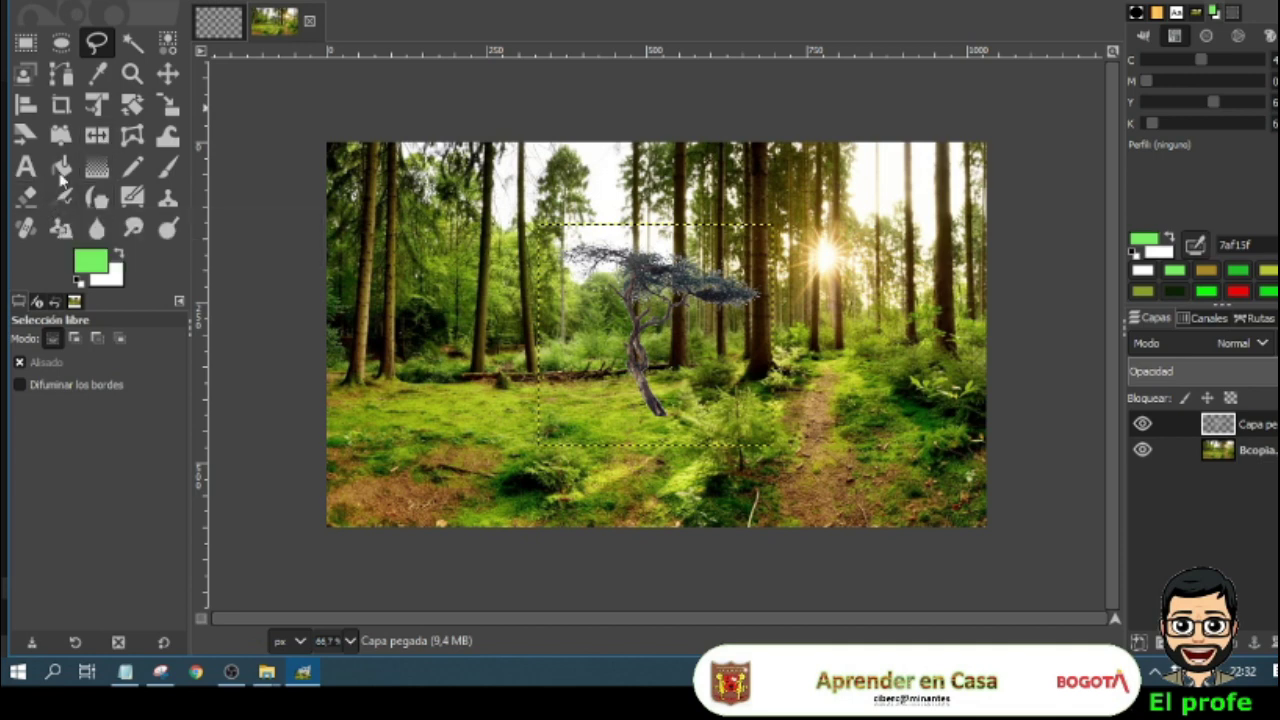
Step: Undo the accidental shift of the forest background and move the pasted tree layer lower onto the forest floor
left_click(167, 73)
mouse_move(677, 340)
left_mouse_down()
mouse_move(768, 383)
mouse_move(653, 312)
mouse_move(675, 316)
left_mouse_up()
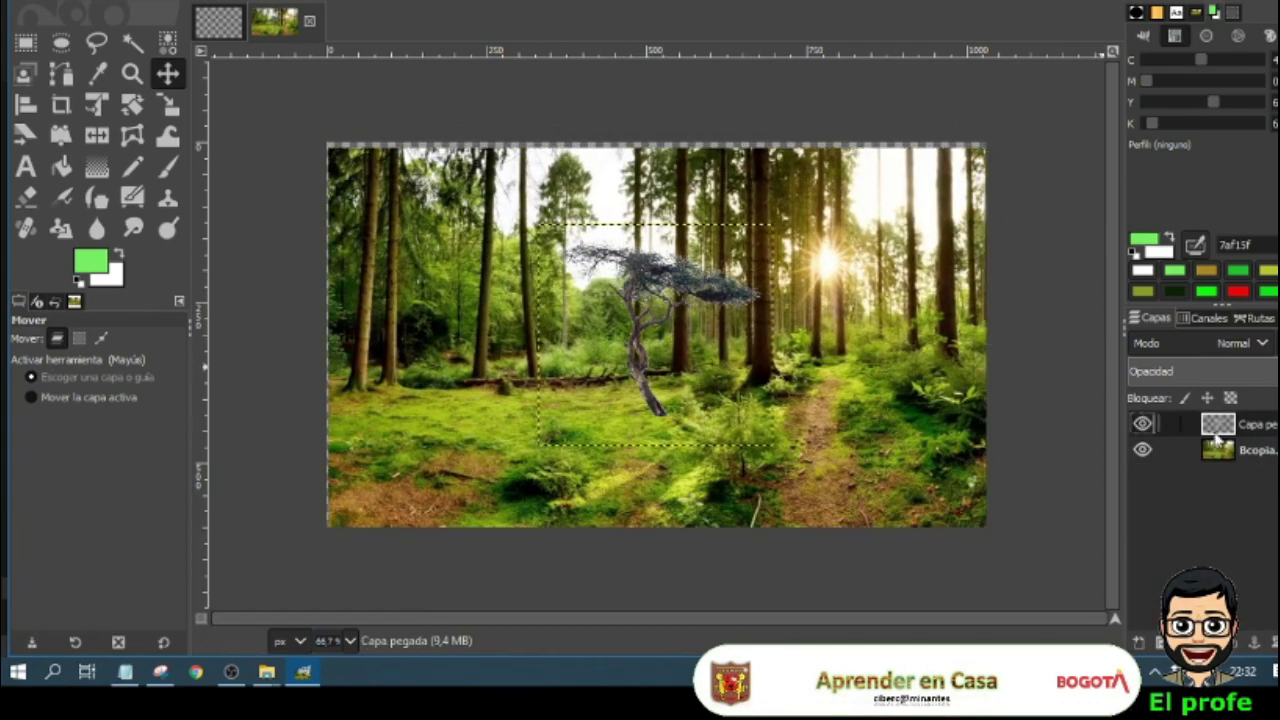
left_click_drag(658, 294, 680, 316)
key("ctrl+z")
key("ctrl+z")
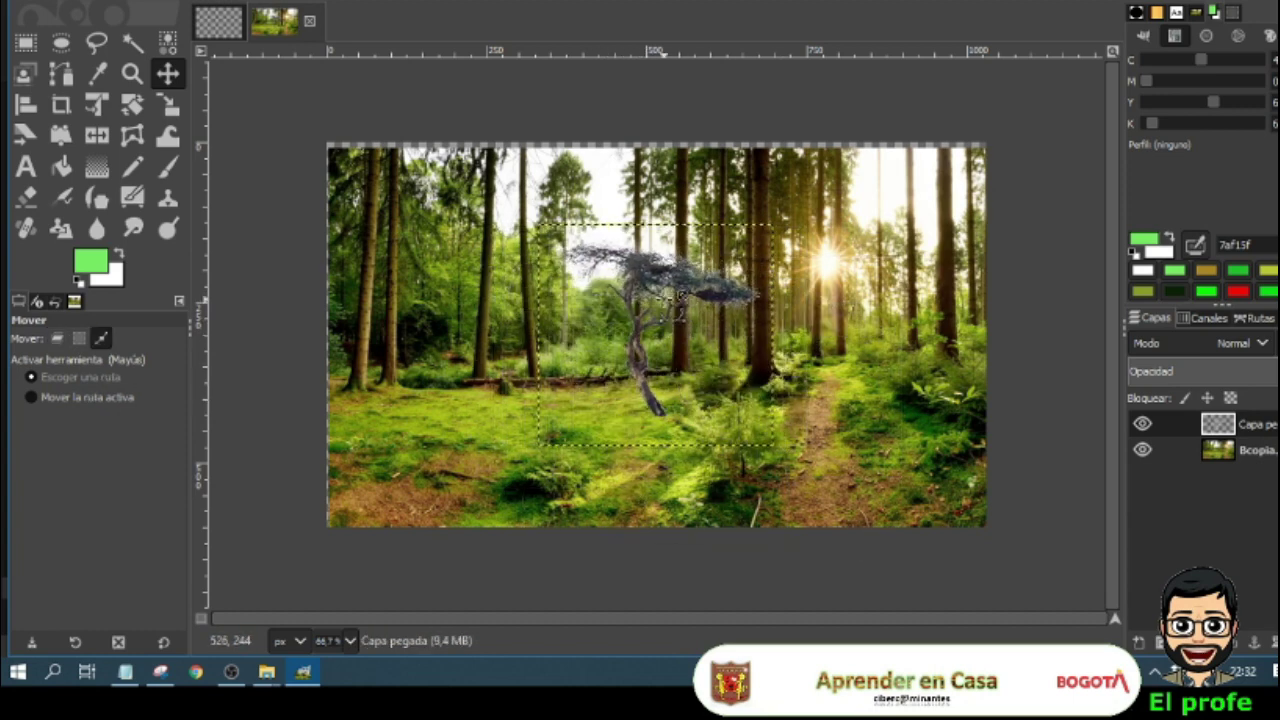
left_click_drag(677, 297, 709, 348)
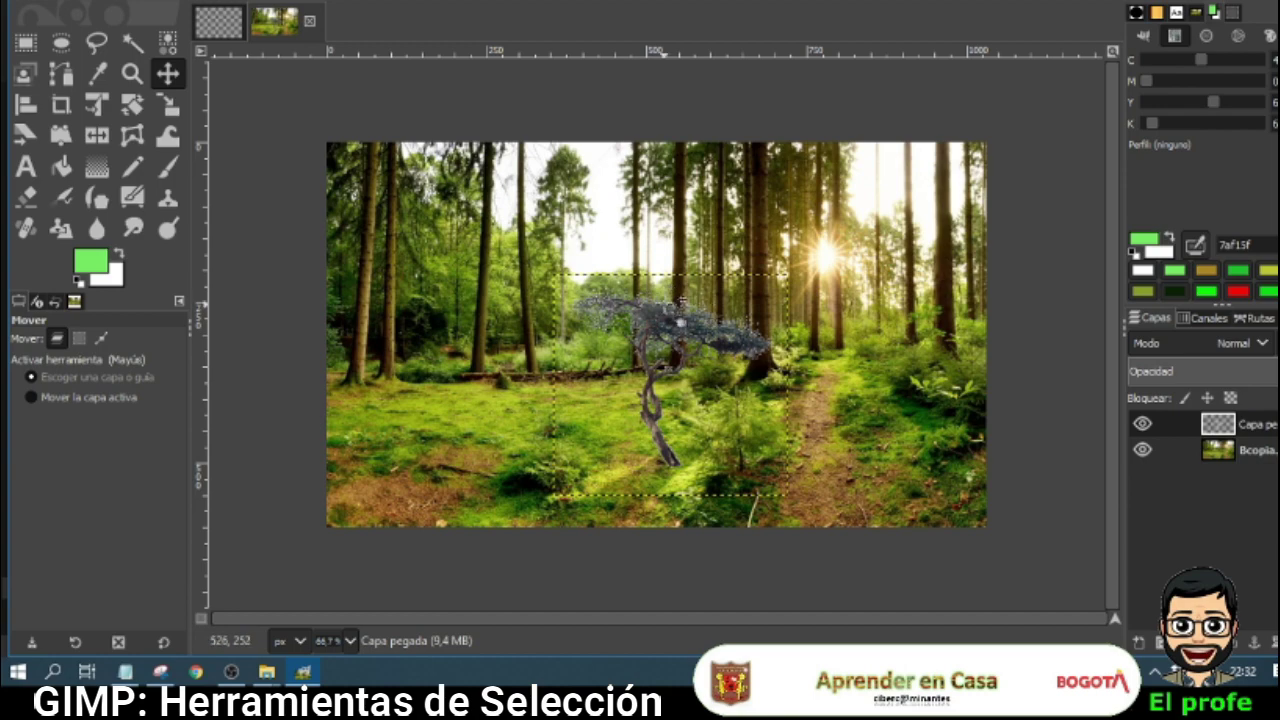
Step: Undo the cut in the tree image and remove the pasted tree layer from the forest image
left_click(216, 30)
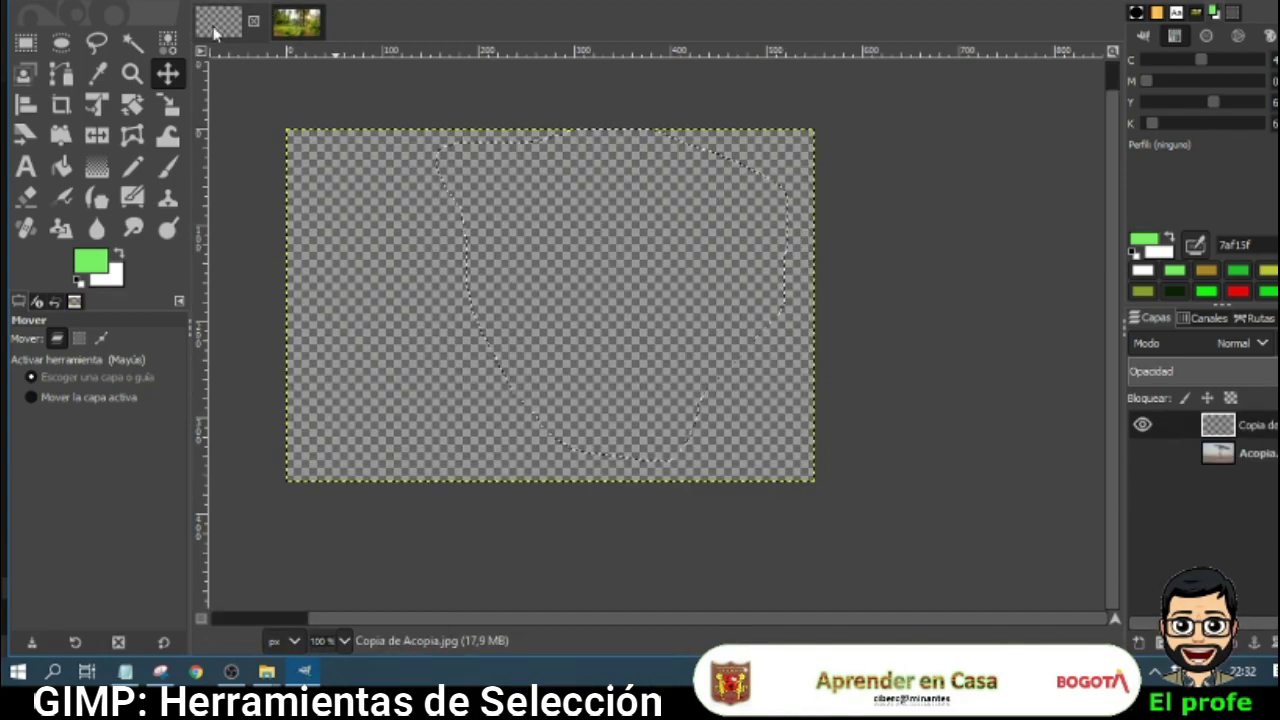
key("ctrl+z")
left_click(298, 23)
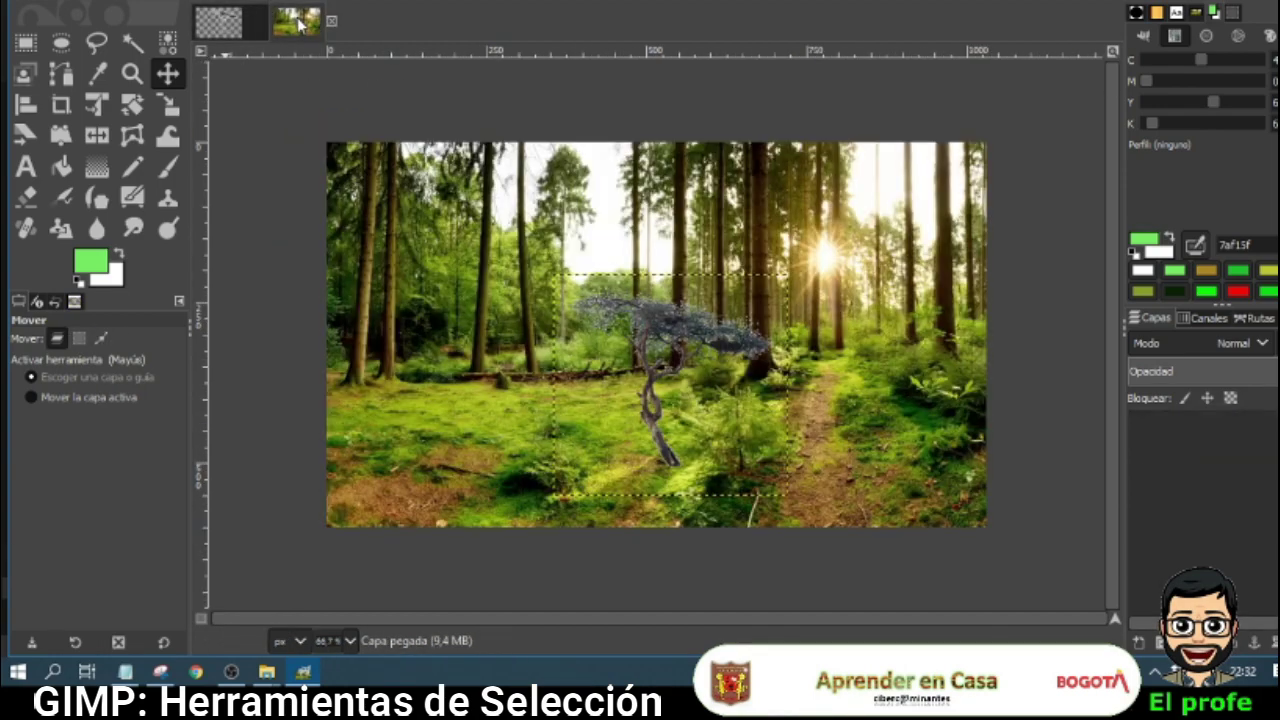
key("ctrl+z")
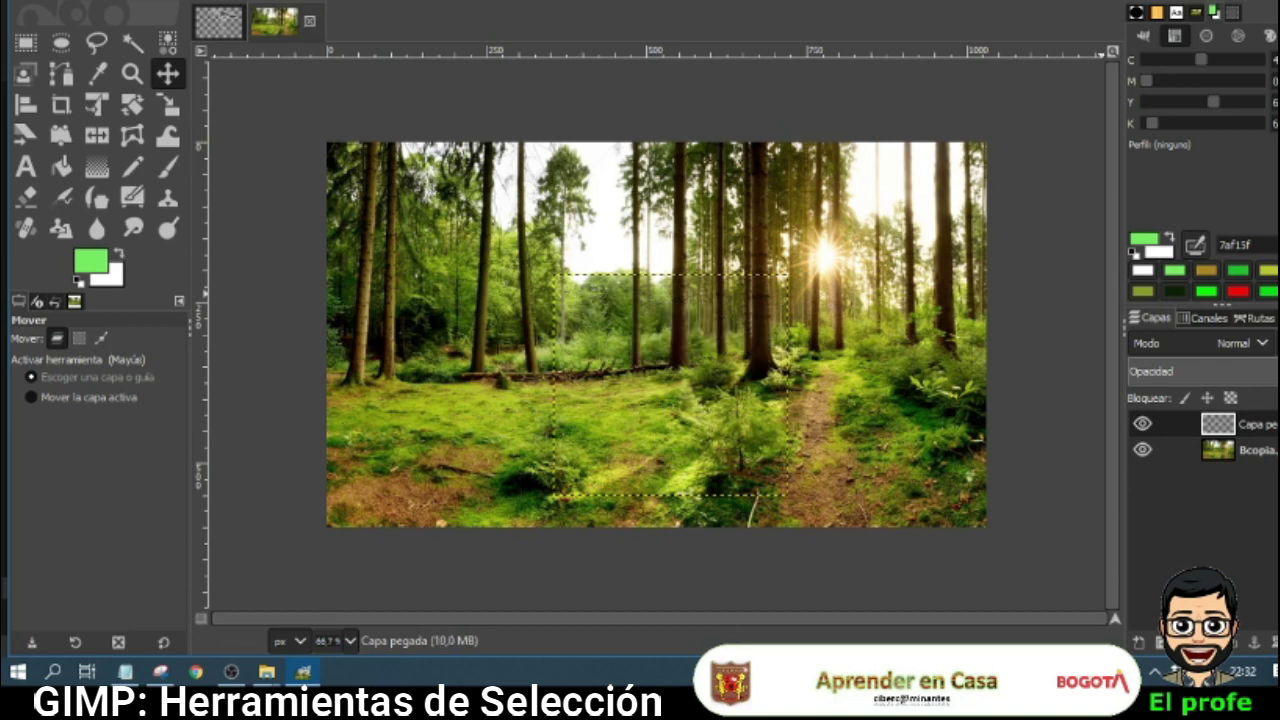
right_click(1243, 427)
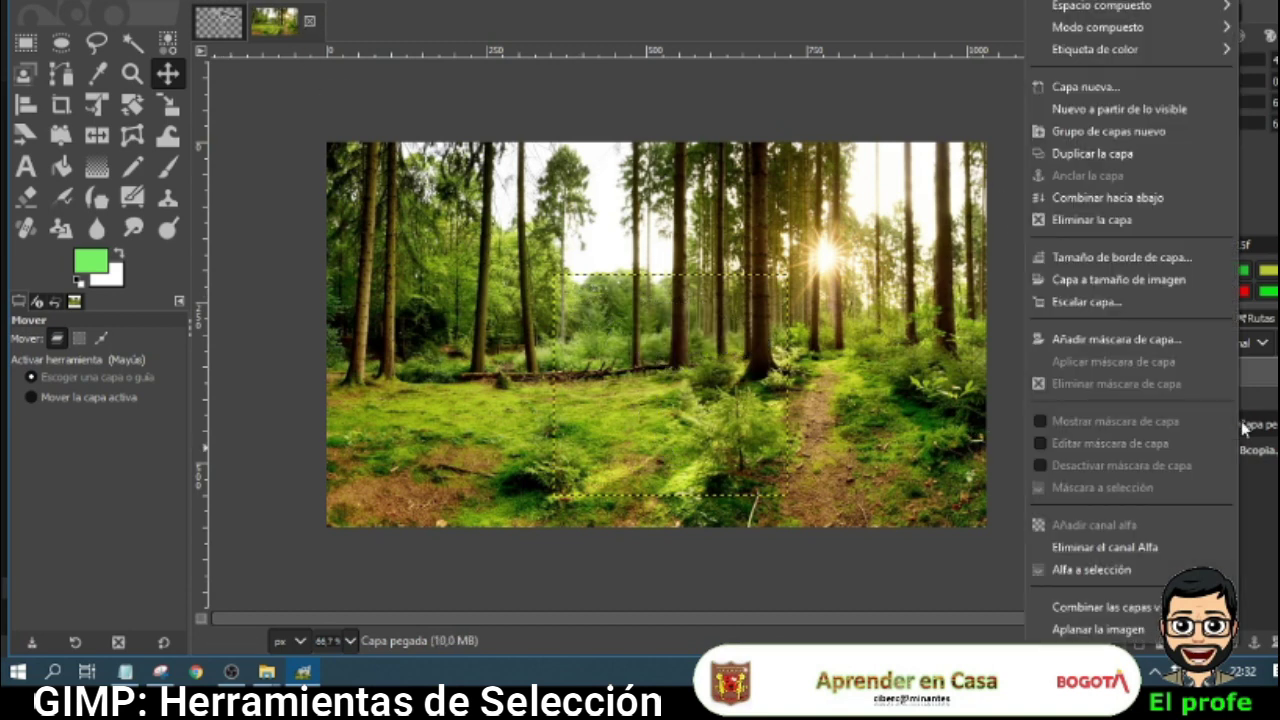
left_click(1144, 548)
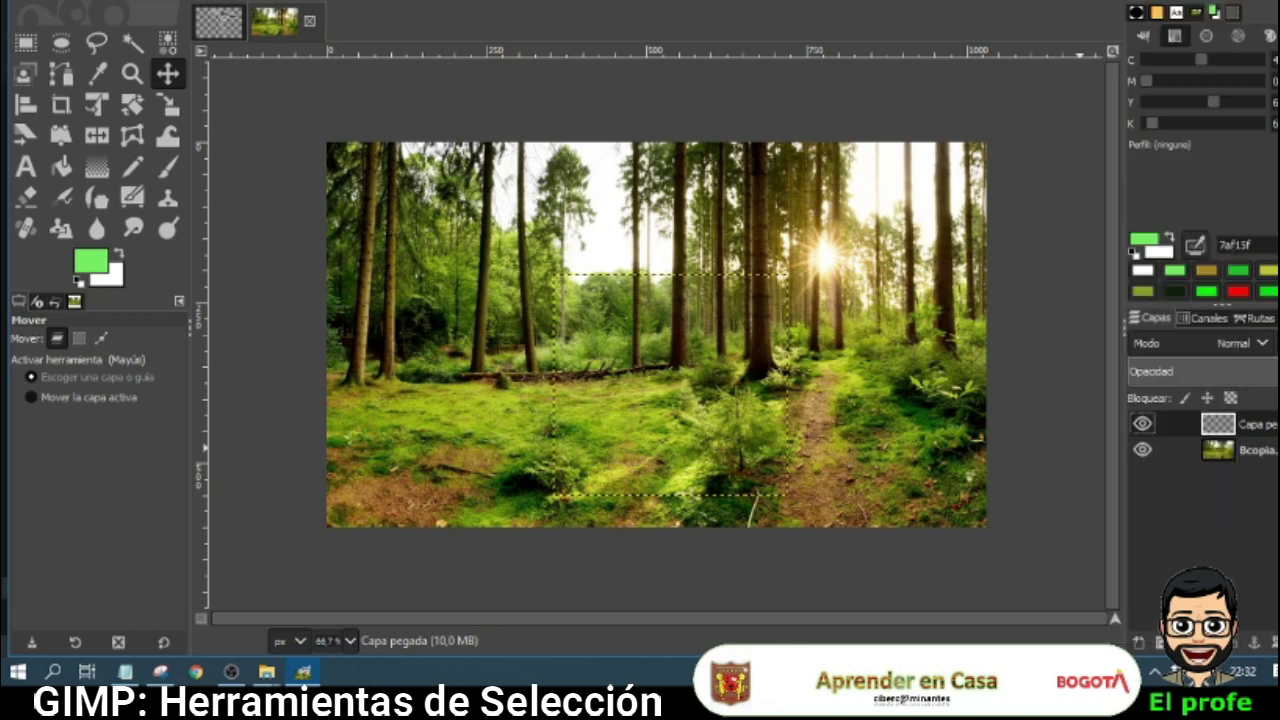
key("ctrl+z")
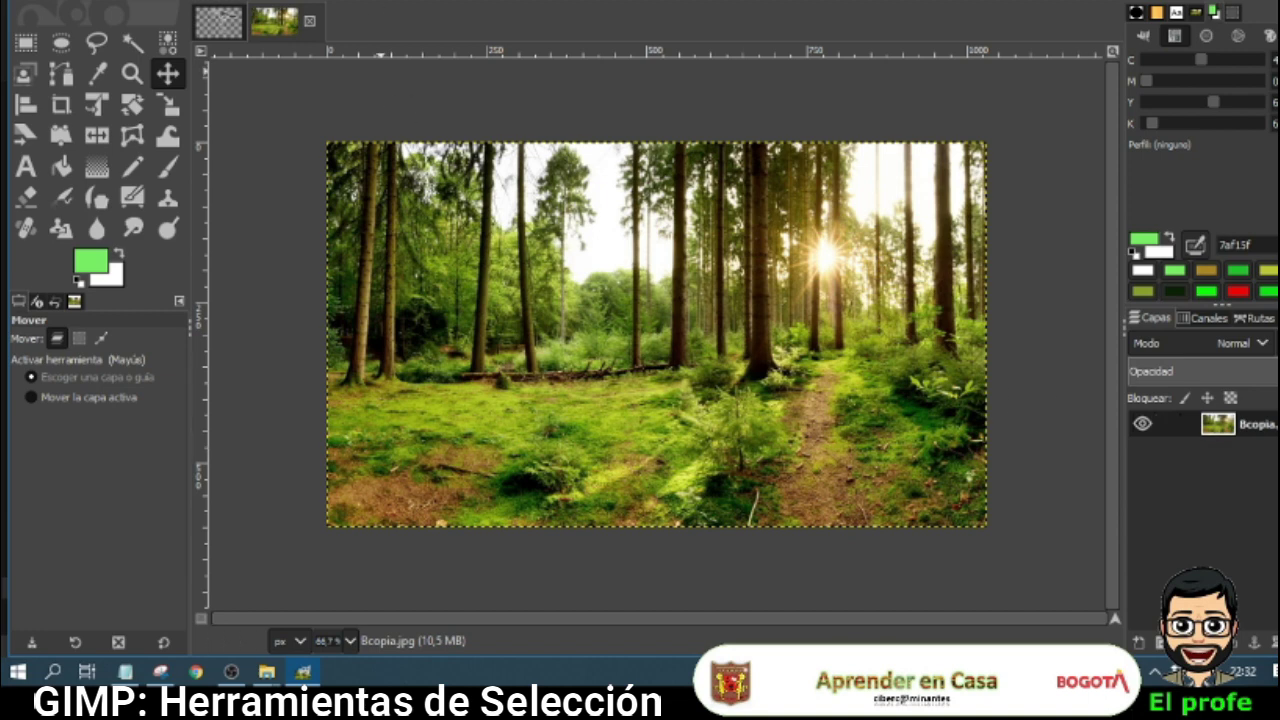
Step: Make the original Acopia.jpg layer active in the tree image with nothing selected, check the forest image and return
left_click(219, 22)
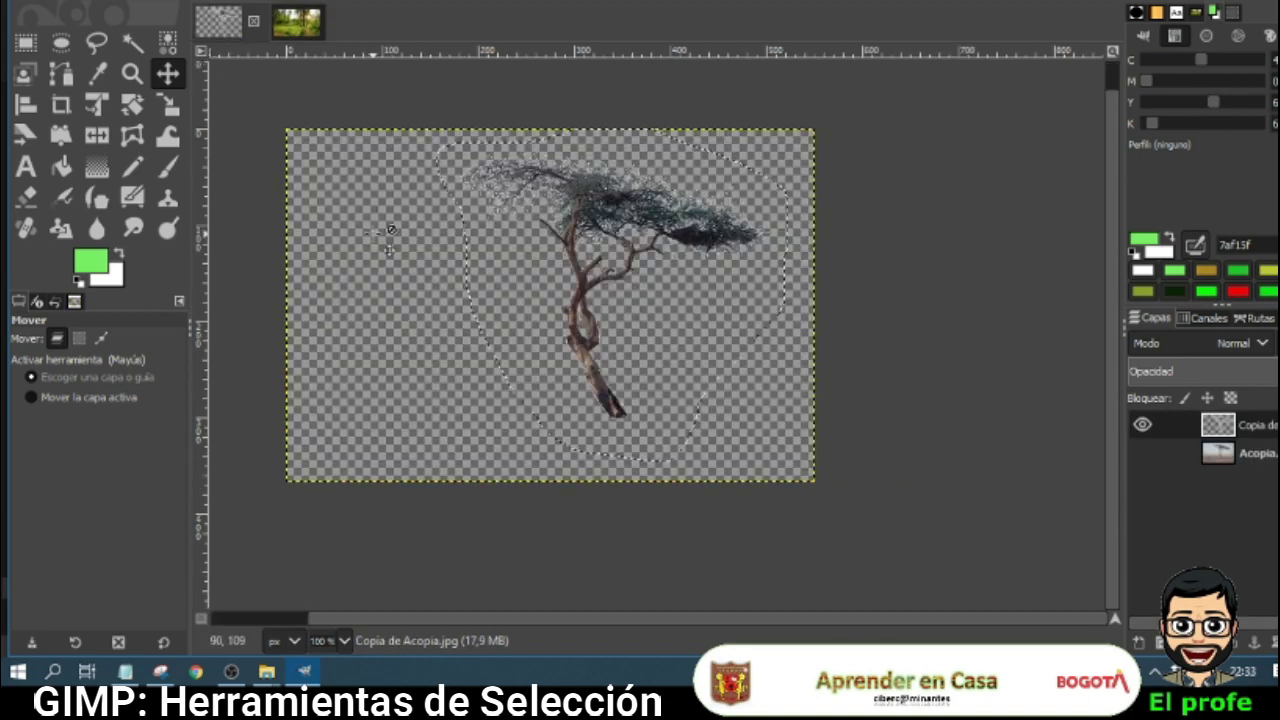
left_click(1218, 453)
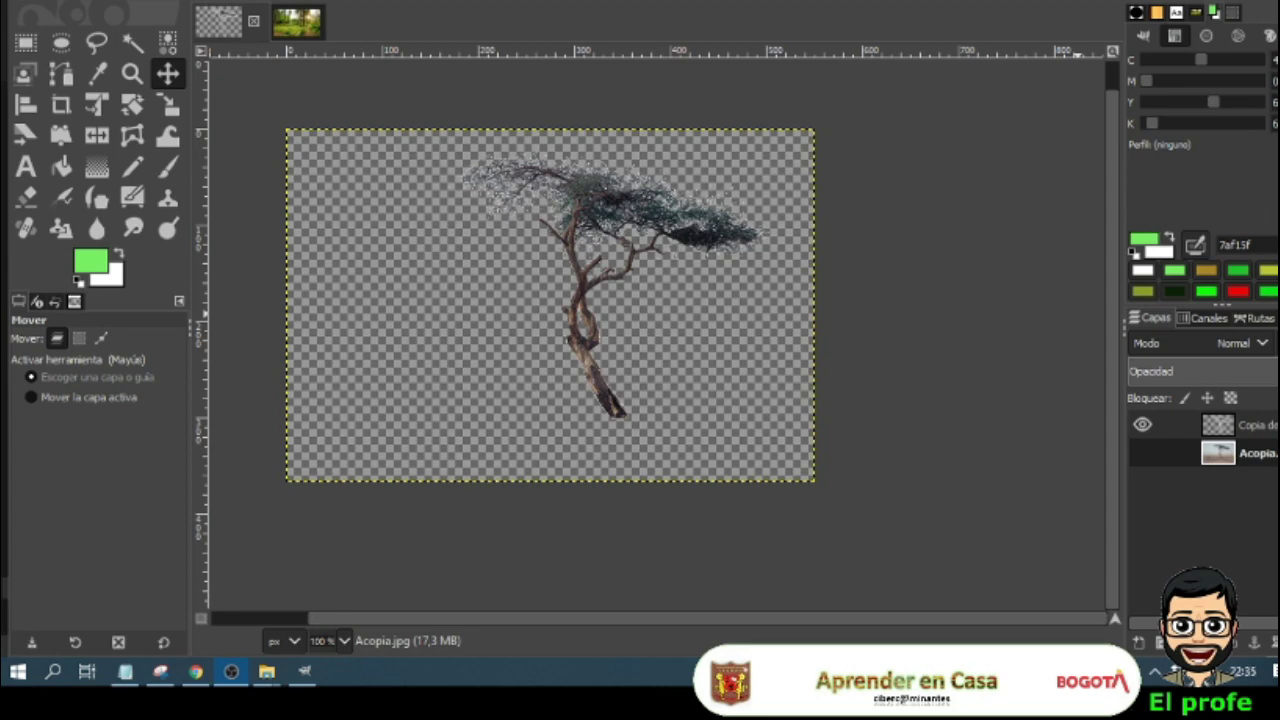
left_click(297, 24)
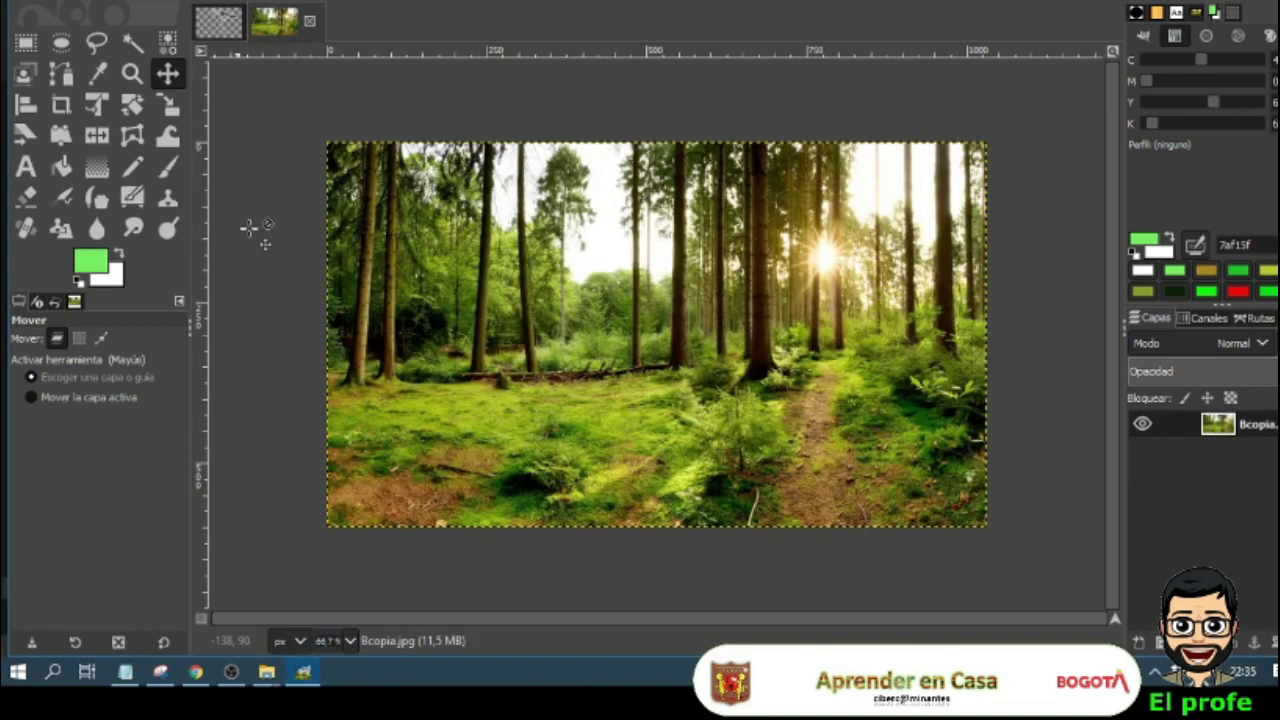
left_click(216, 20)
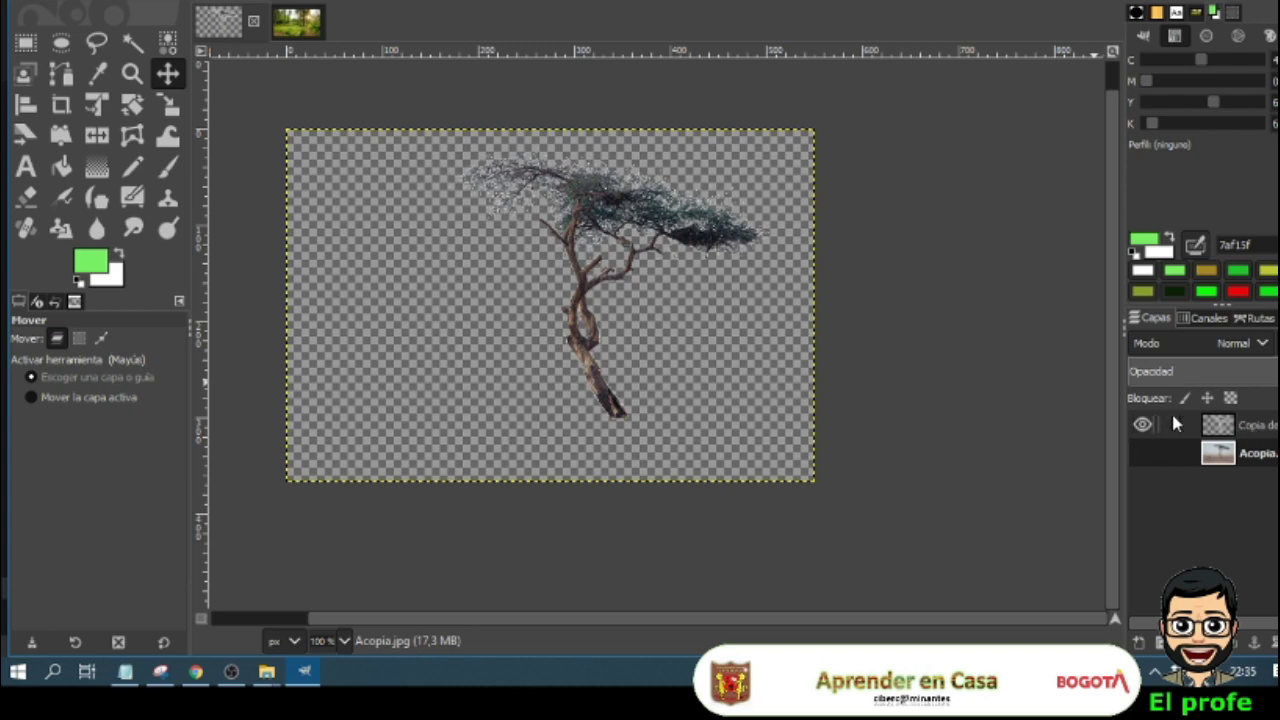
Step: Add a 550 × 367 px layer in Normal mode filled with white and move it to the top of the layer stack
left_click(1137, 649)
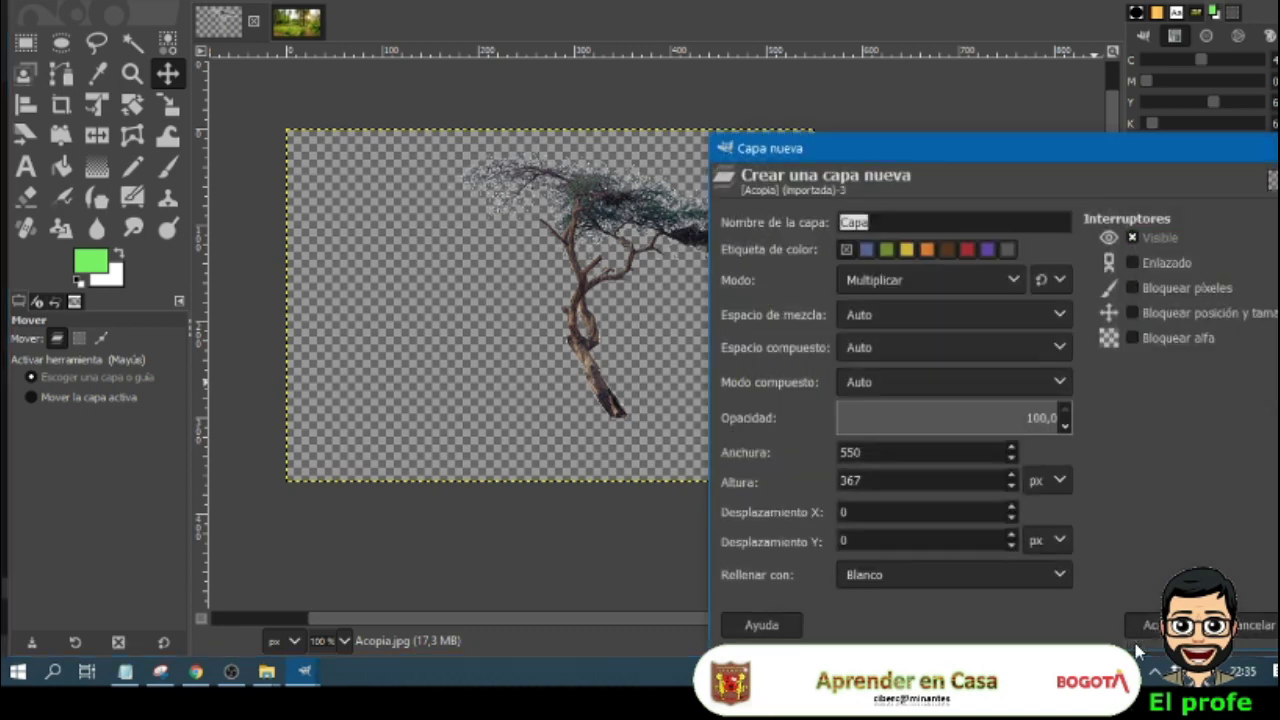
left_click(1018, 285)
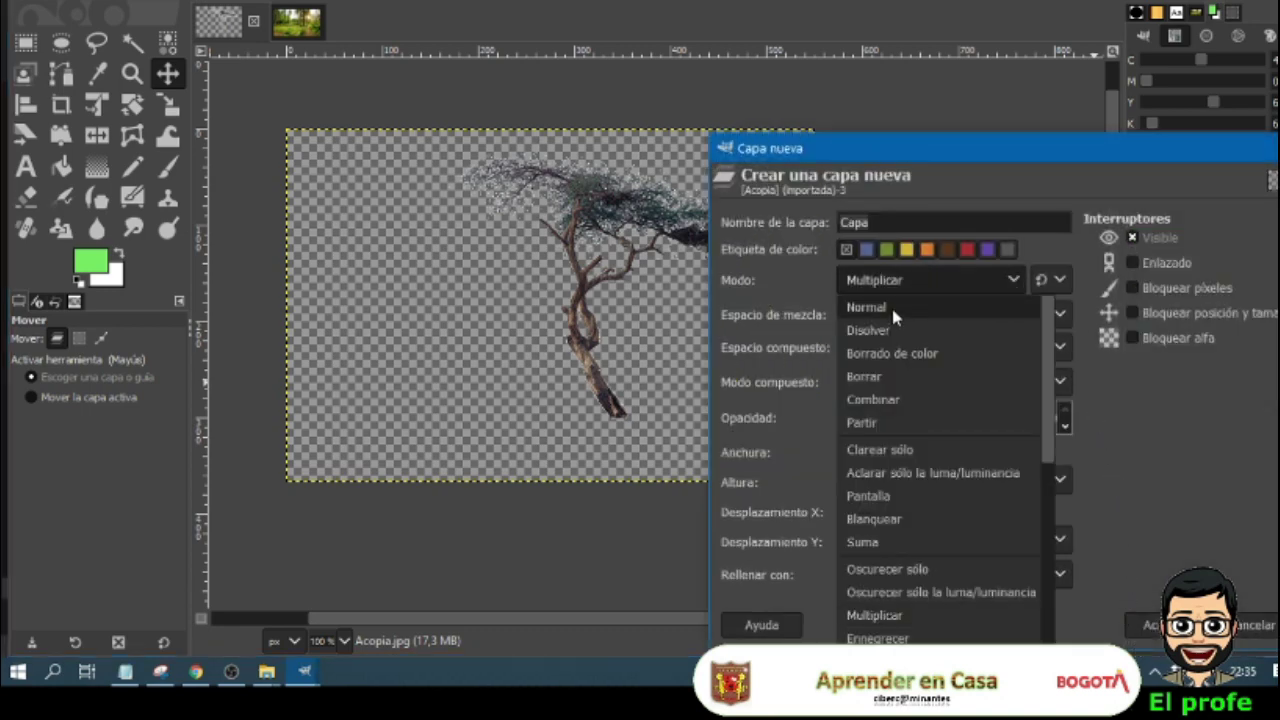
left_click(891, 305)
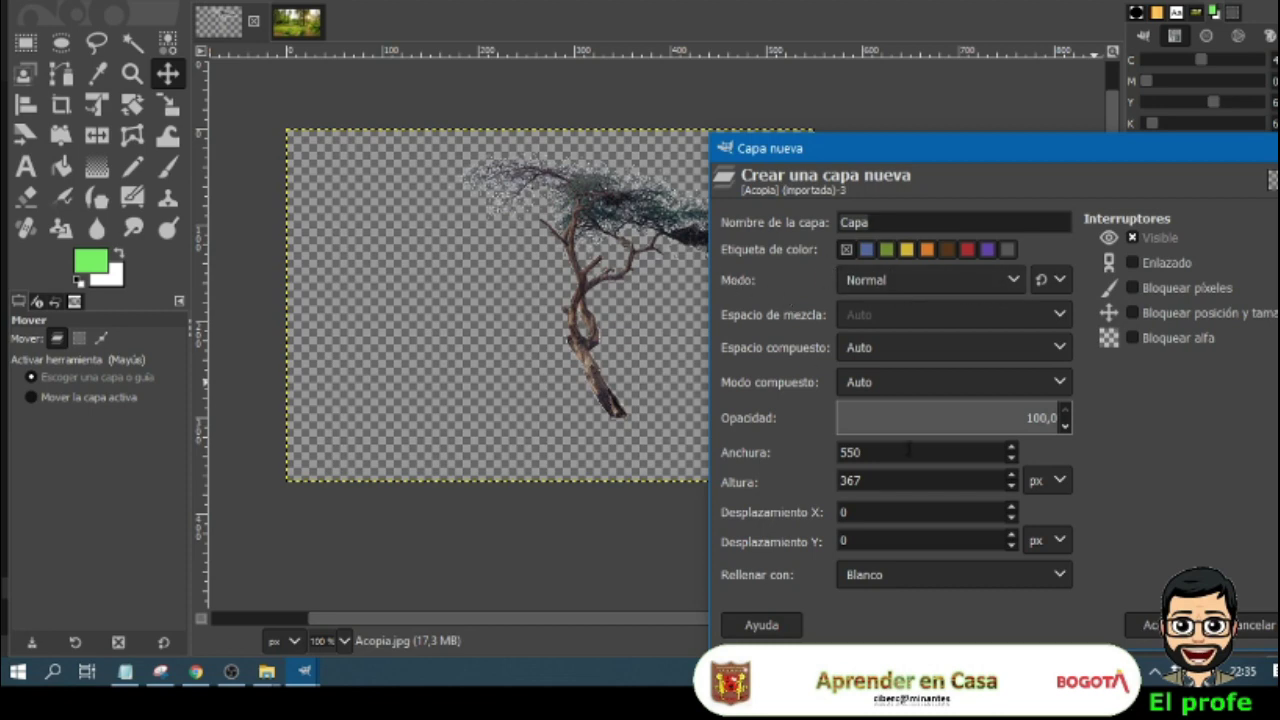
left_click(1150, 627)
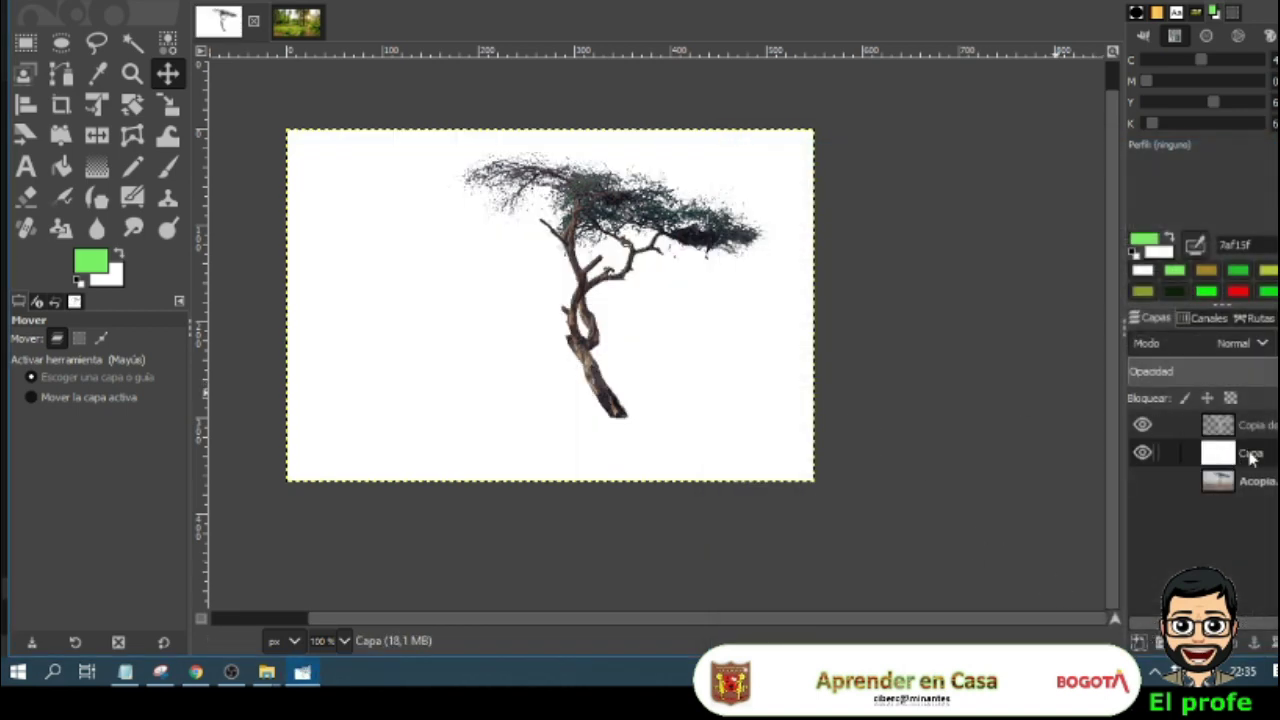
left_click_drag(1251, 457, 1256, 424)
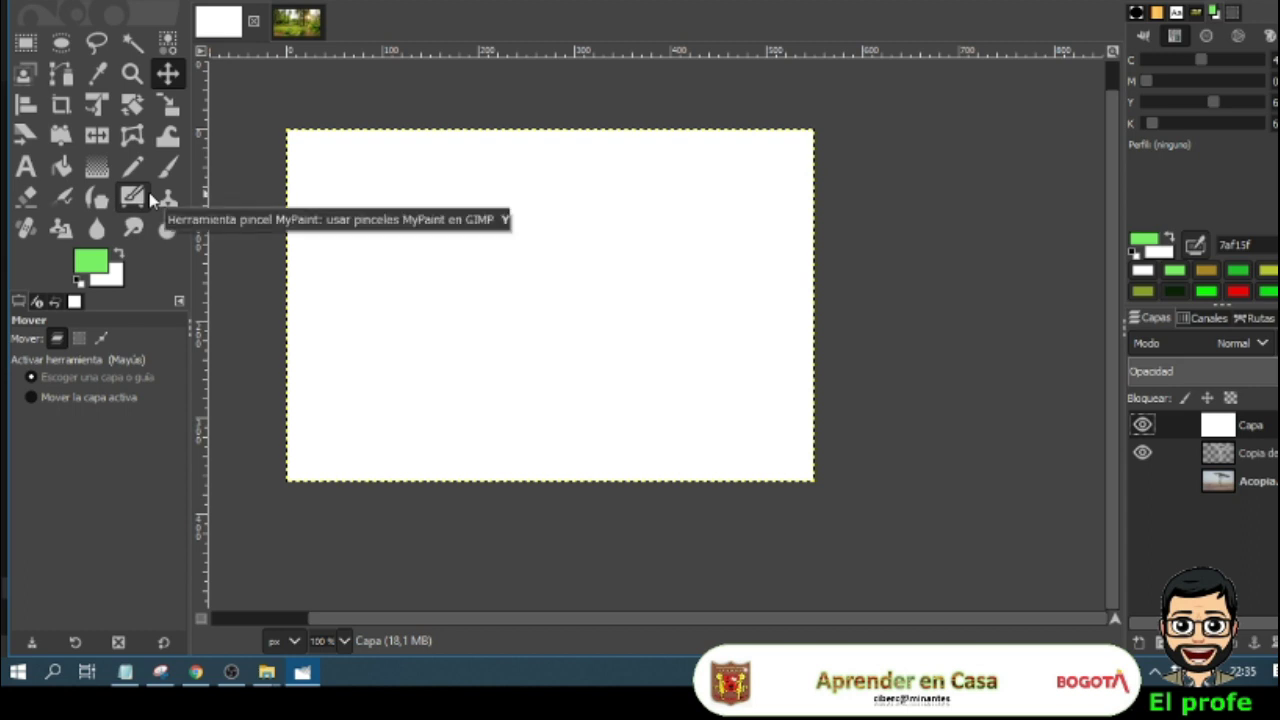
Step: Set the foreground colour to green 73ed57 and bucket-fill the new white layer with it
left_click(61, 166)
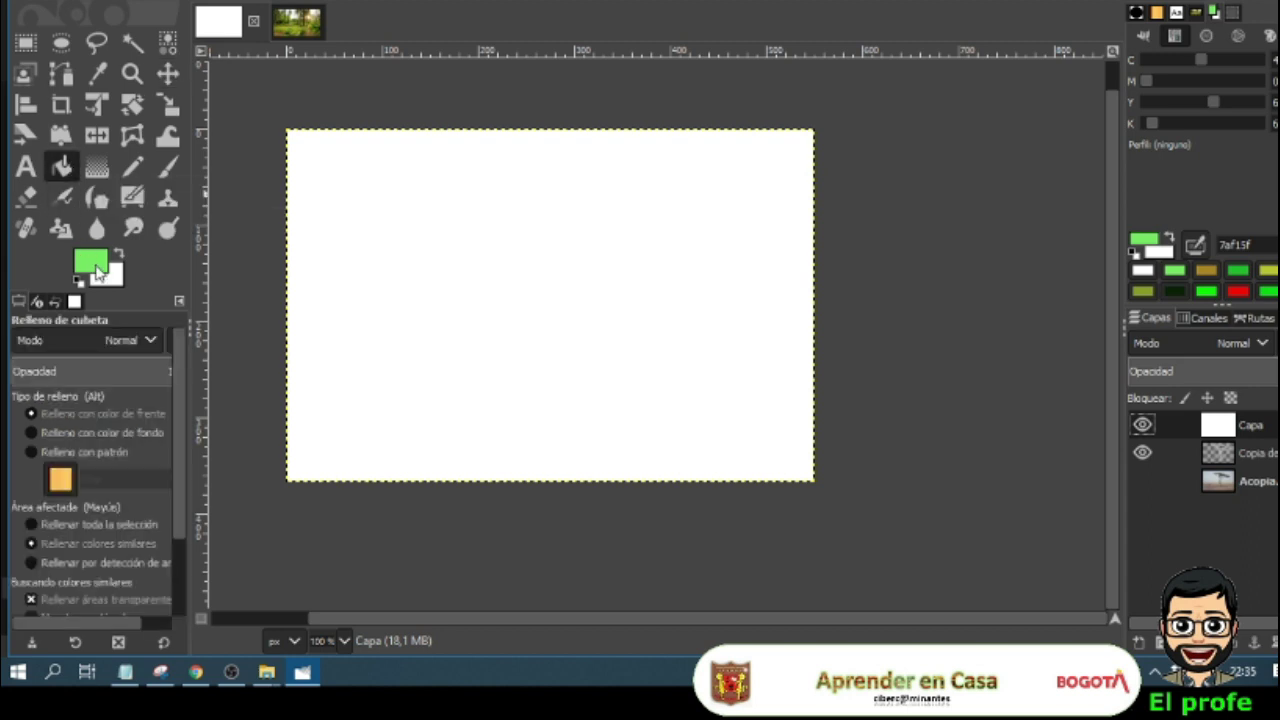
left_click(95, 268)
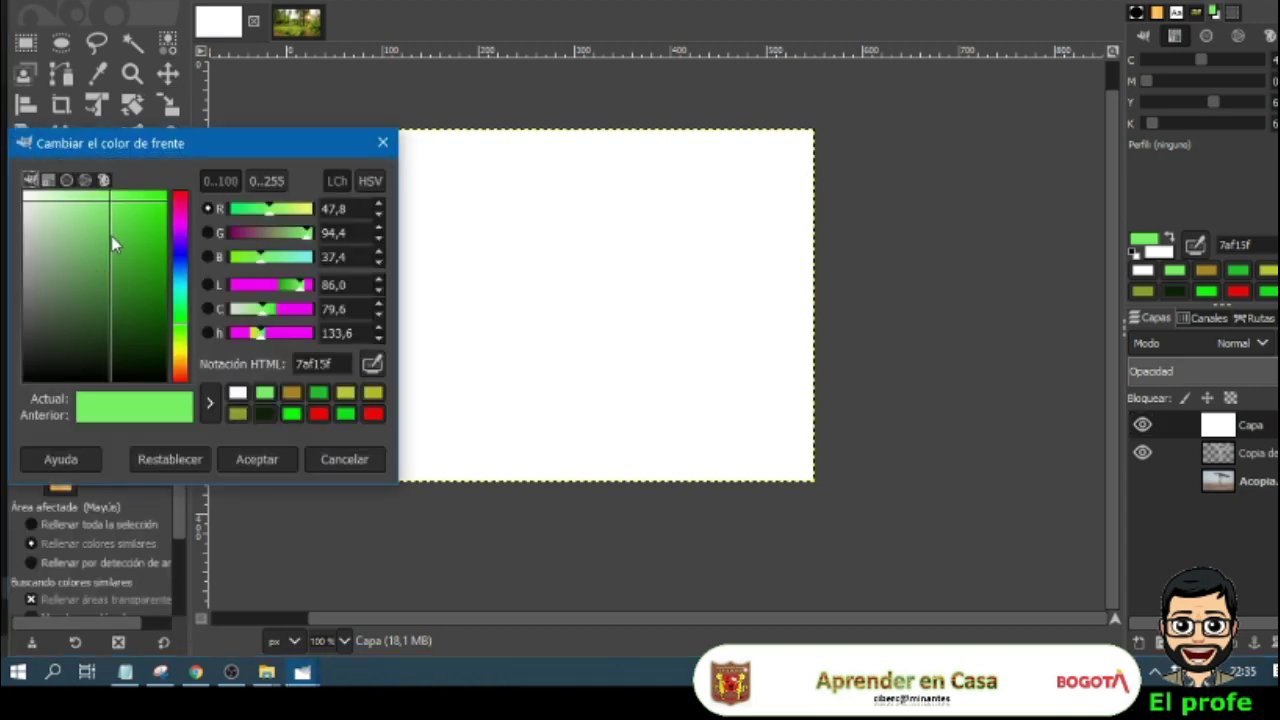
left_click(115, 211)
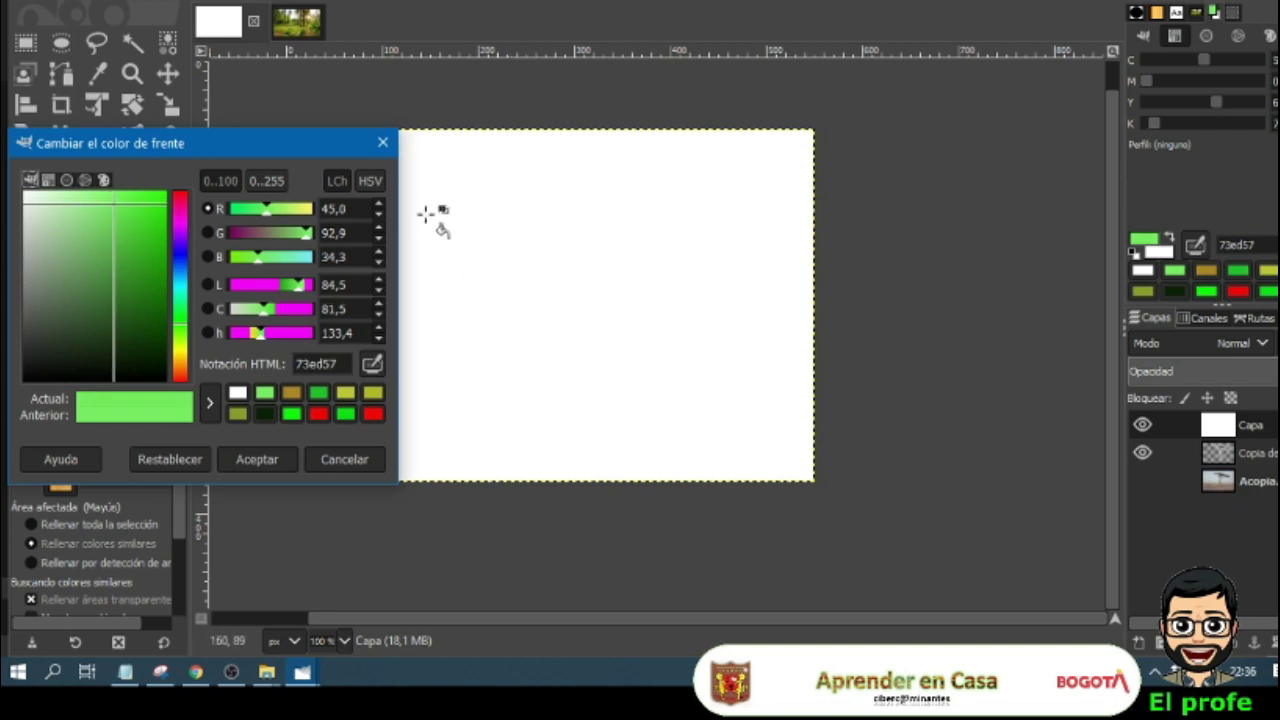
left_click(507, 193)
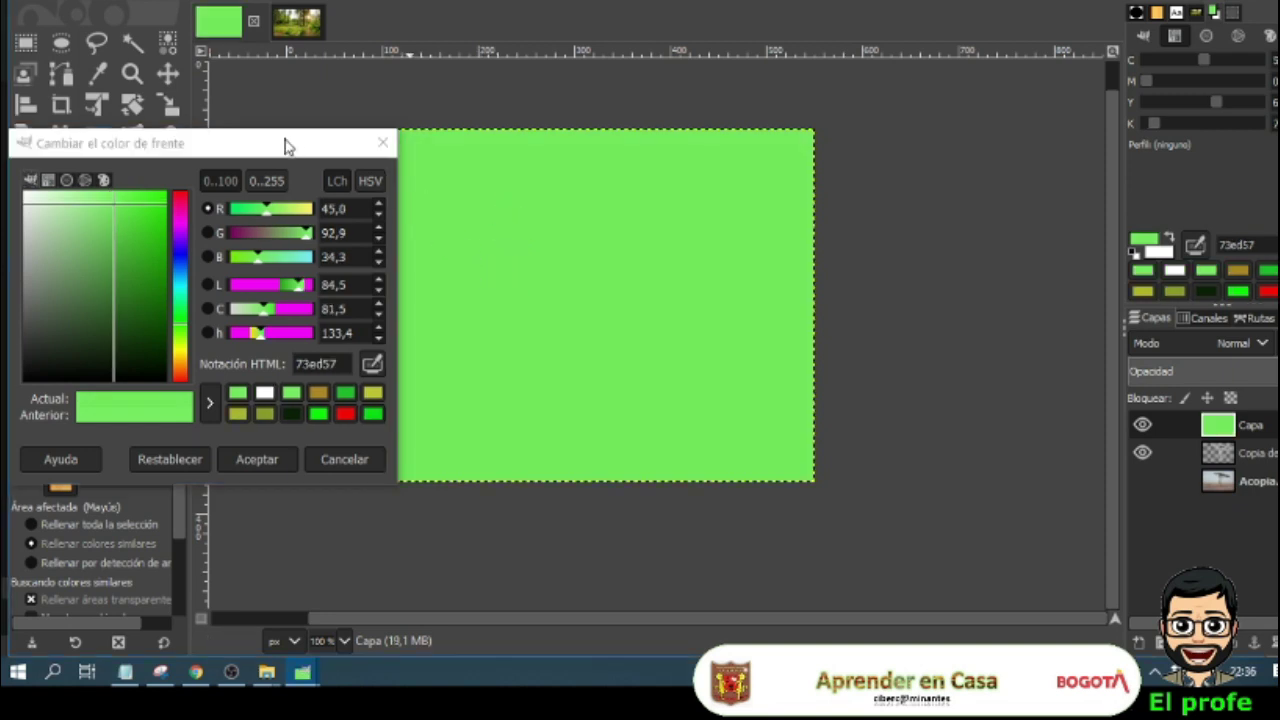
Step: Look at the forest image for reference, return to the tree image and move the colour dialog clear of the canvas
left_click_drag(283, 143, 859, 200)
left_click(292, 24)
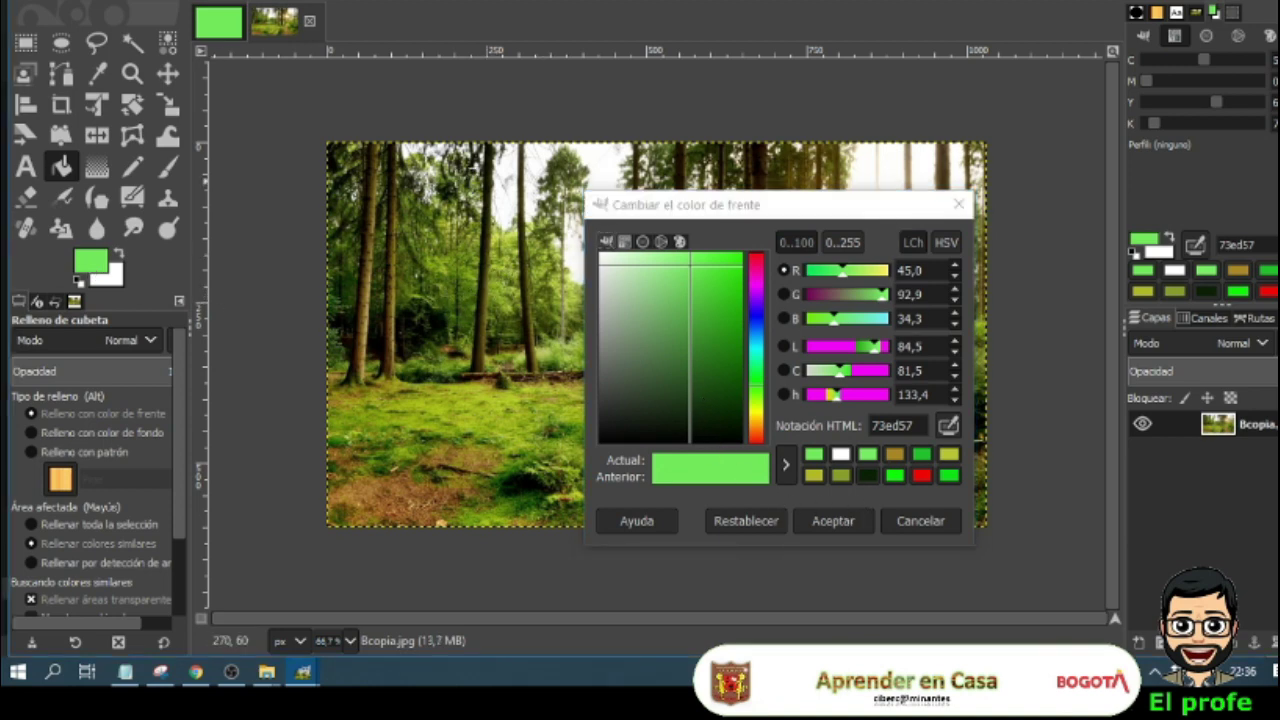
left_click(221, 23)
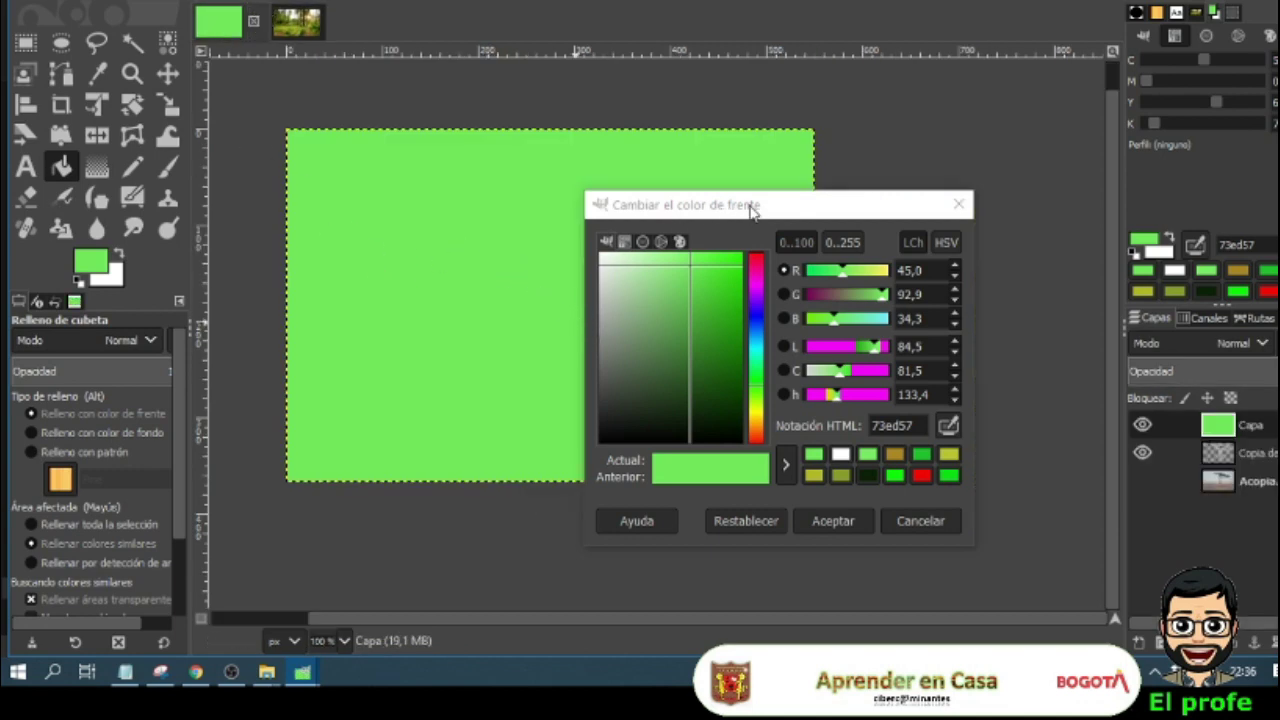
left_click_drag(748, 208, 194, 232)
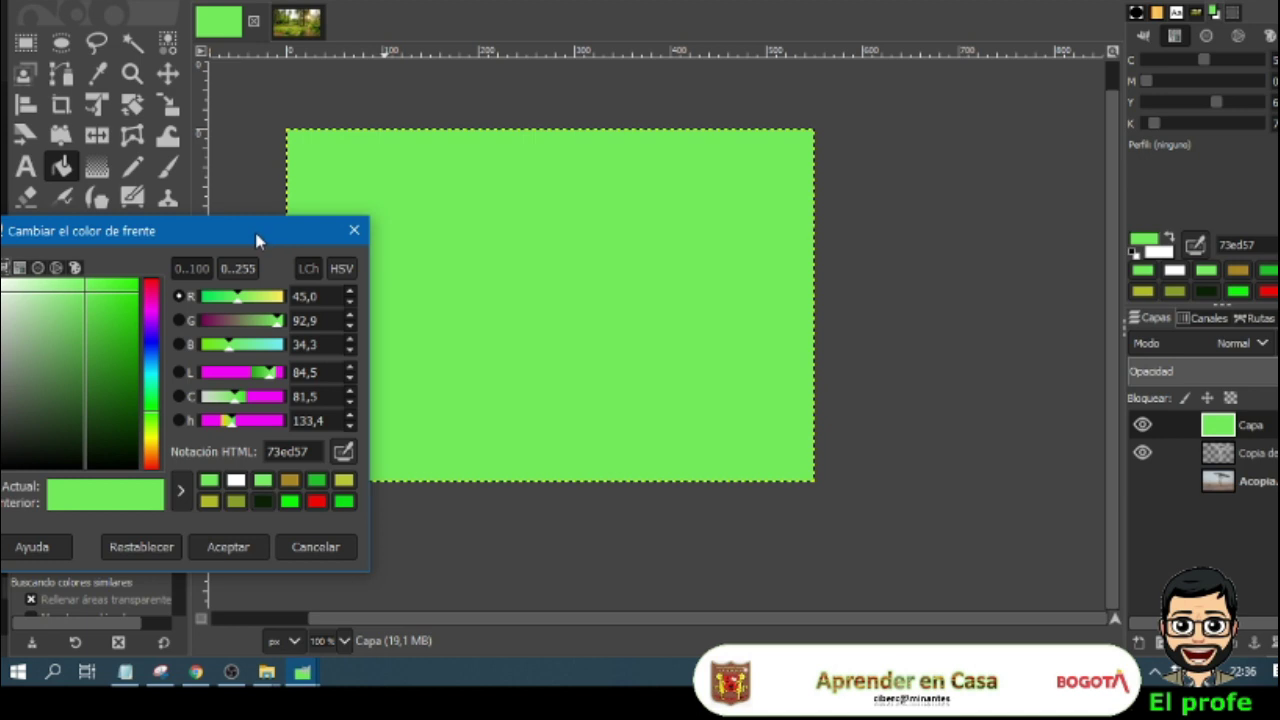
left_click_drag(256, 240, 1096, 17)
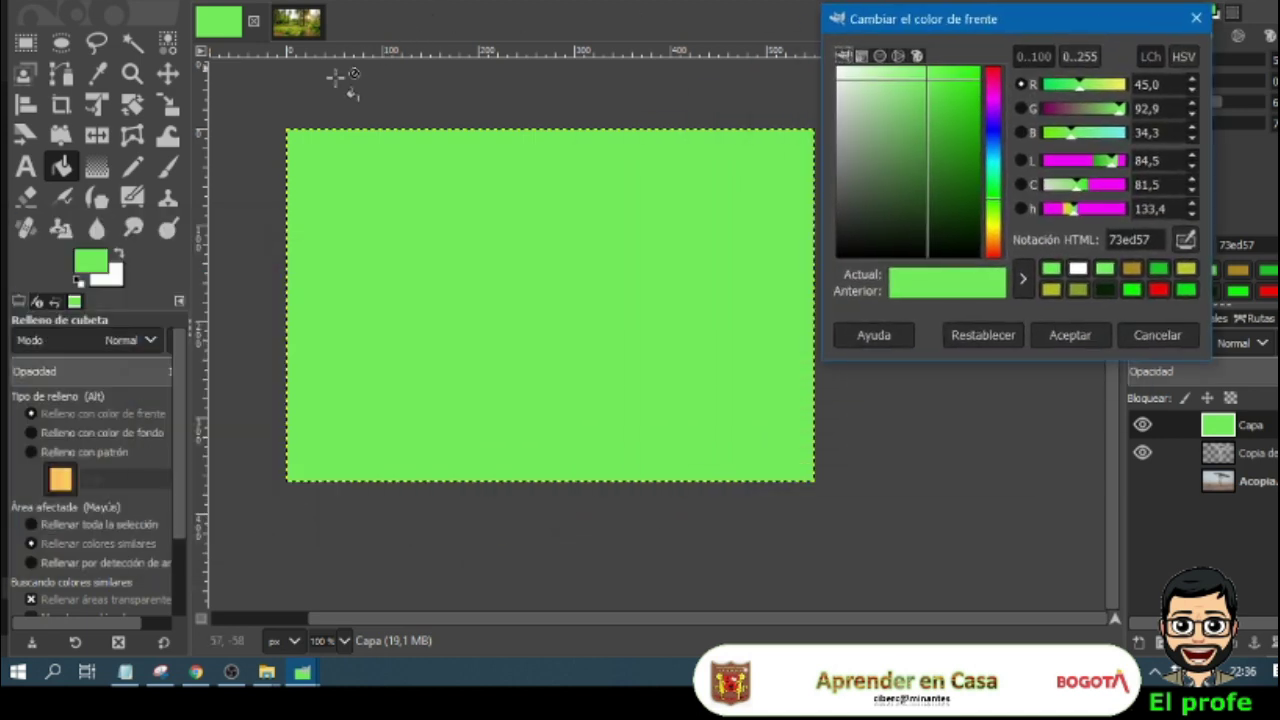
Step: Select the lower half of the green layer with a 603 × 198 px rectangle and set the foreground colour to brown a98720
left_click(27, 43)
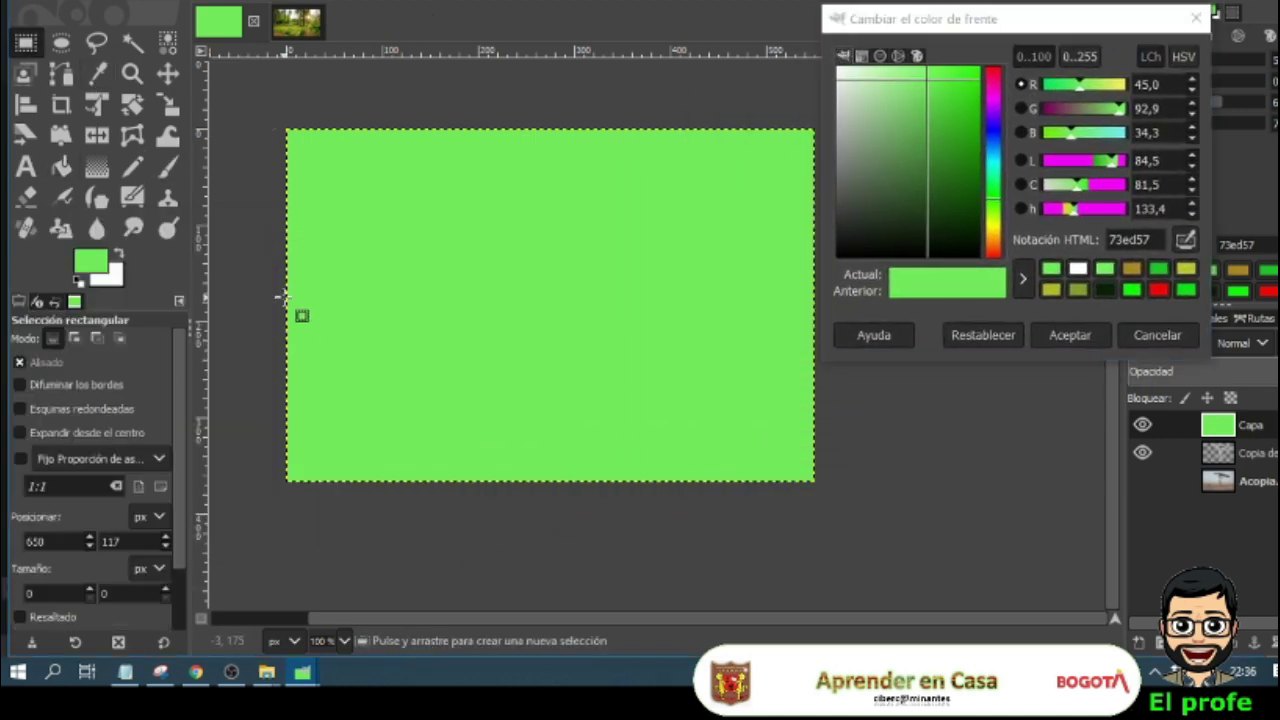
left_click_drag(290, 300, 865, 488)
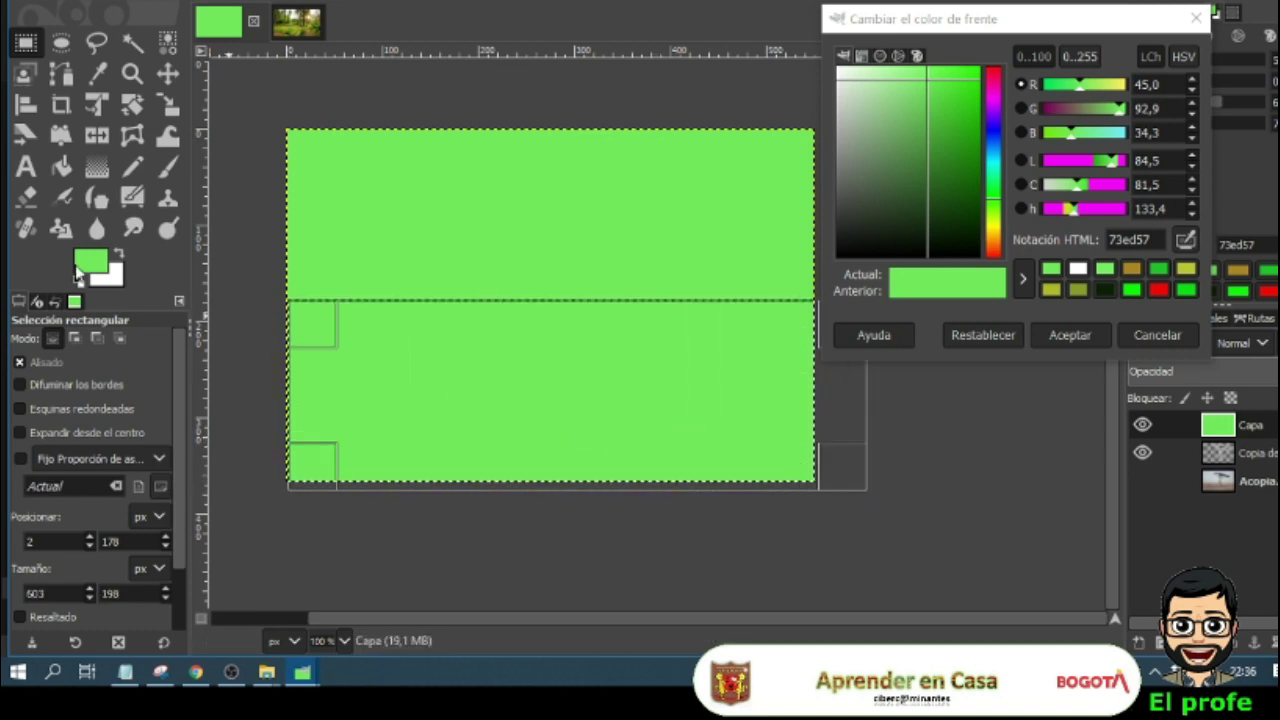
left_click(95, 267)
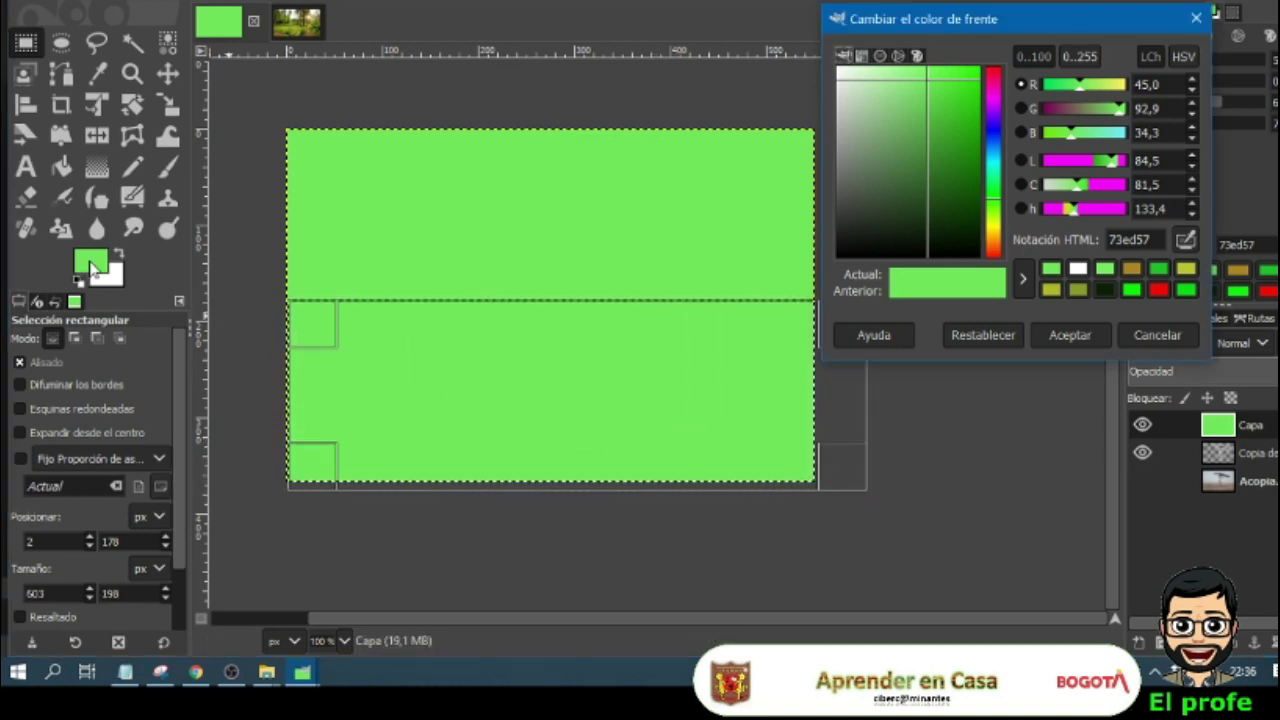
left_click(1117, 86)
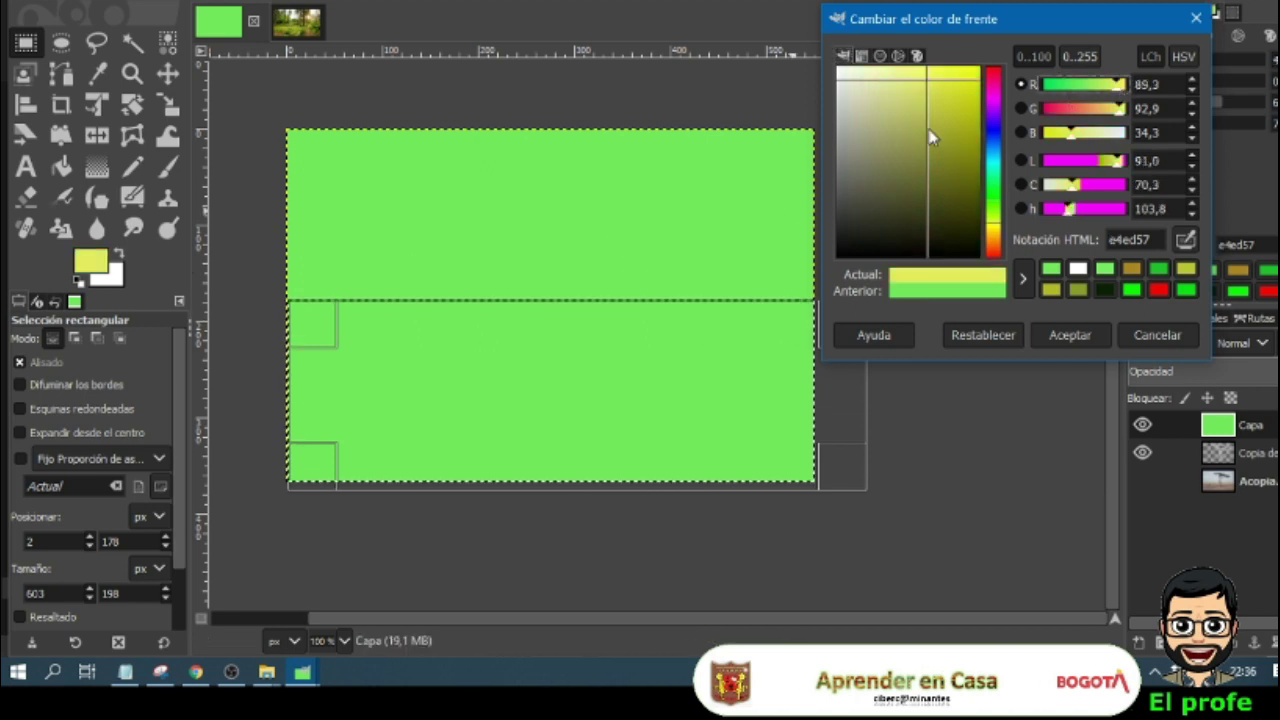
left_click_drag(927, 130, 919, 84)
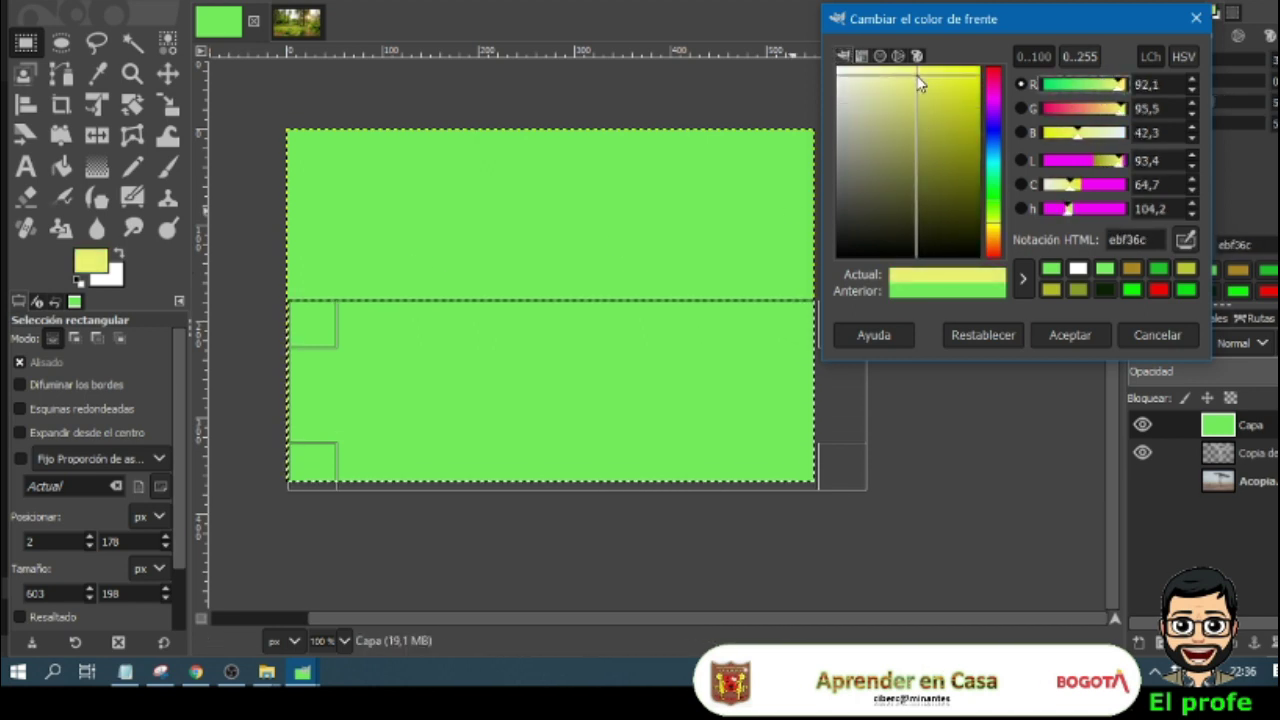
left_click(1131, 268)
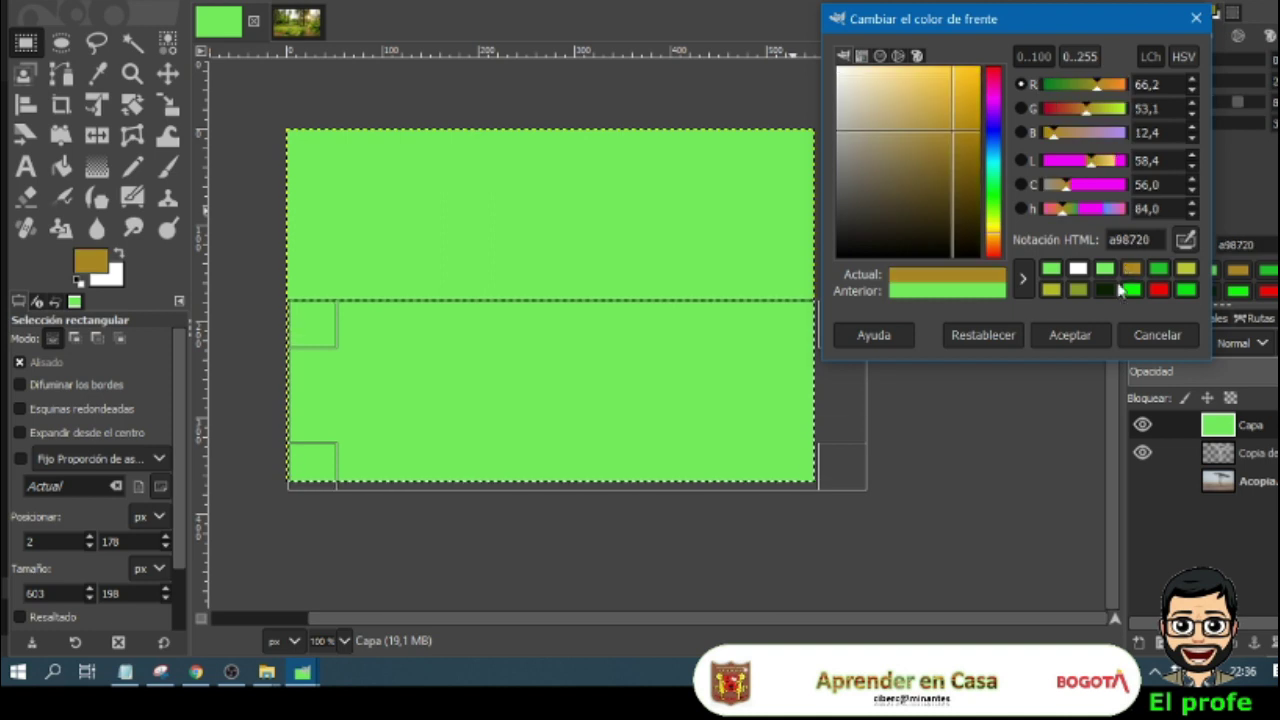
left_click(1070, 337)
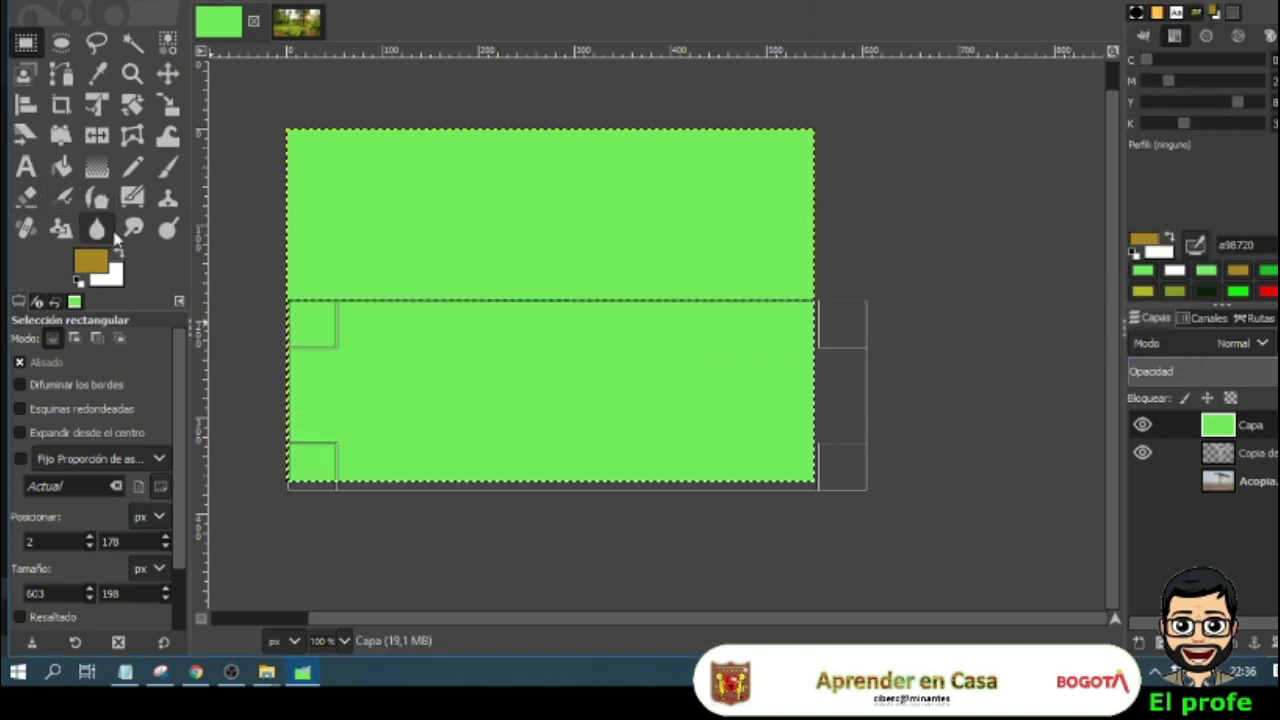
Step: Paint the whole selected lower area brown with the Paintbrush at size 51 and raise the tree copy layer above the painted layer
left_click(172, 165)
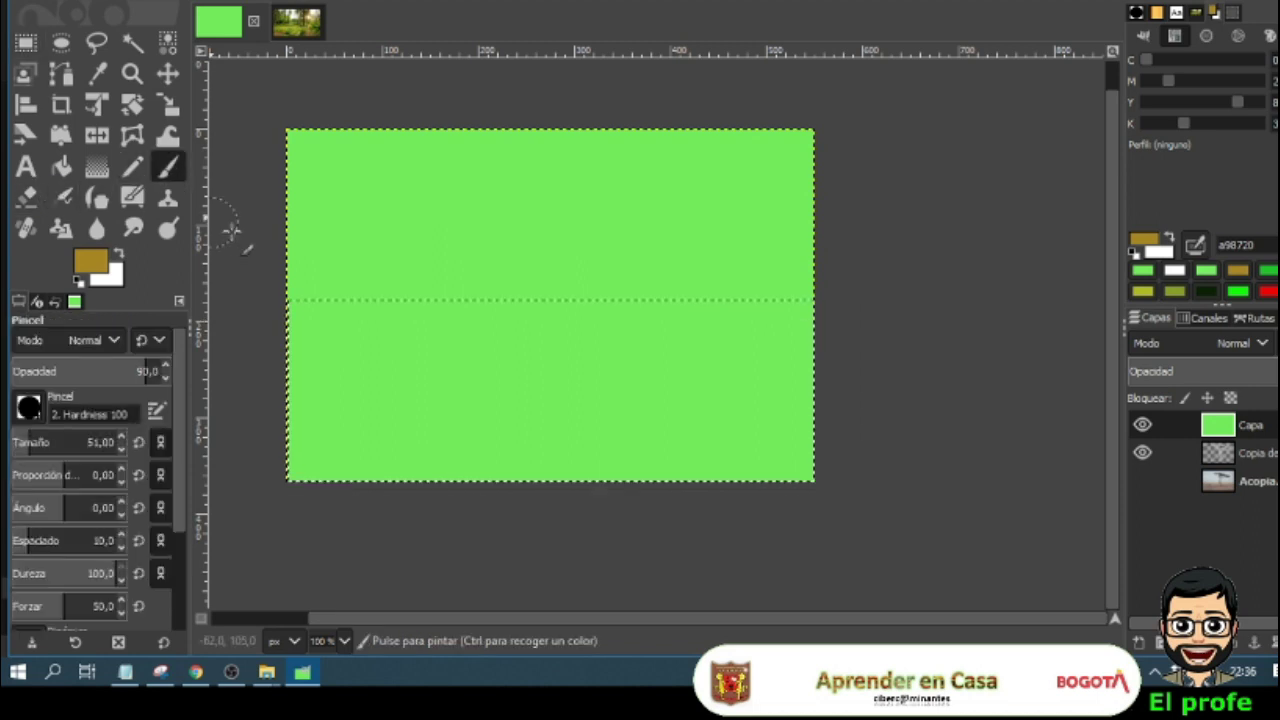
left_click_drag(326, 330, 434, 327)
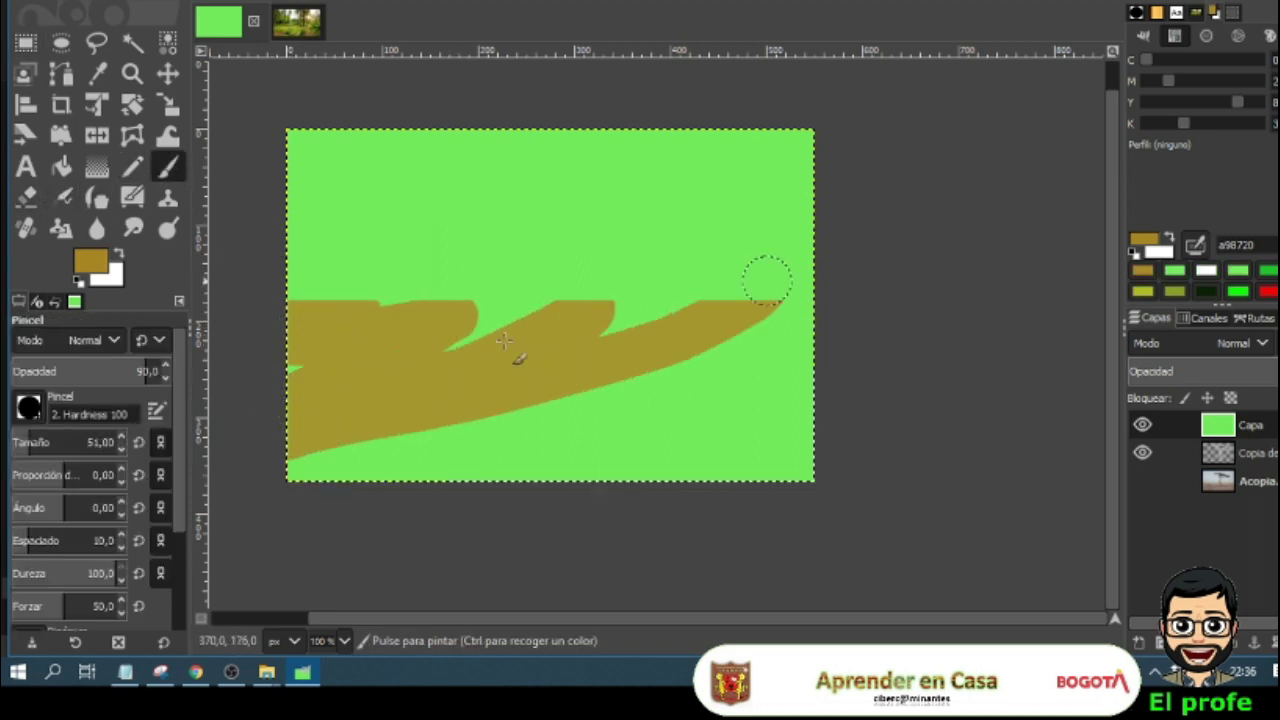
mouse_move(767, 281)
left_mouse_down()
mouse_move(306, 263)
mouse_move(851, 457)
mouse_move(273, 323)
mouse_move(755, 405)
mouse_move(763, 337)
mouse_move(846, 280)
mouse_move(249, 400)
mouse_move(667, 452)
mouse_move(394, 440)
mouse_move(729, 455)
left_mouse_up()
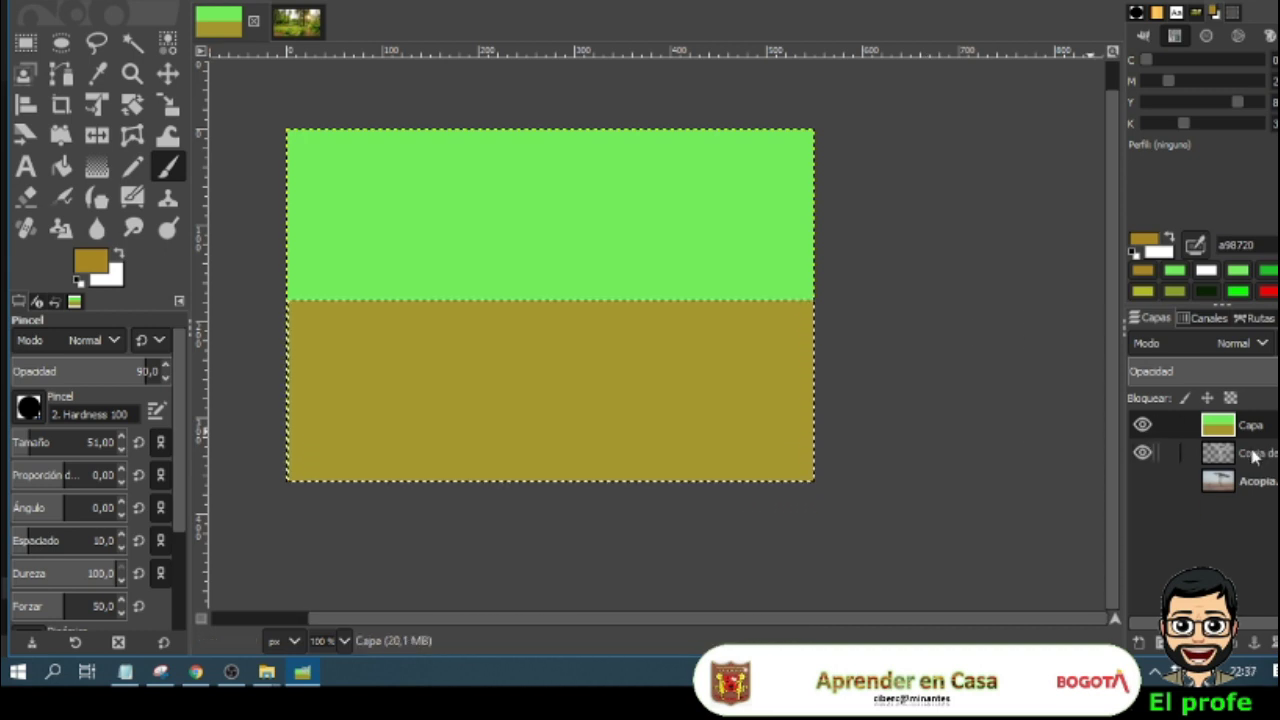
left_click_drag(1256, 455, 1260, 425)
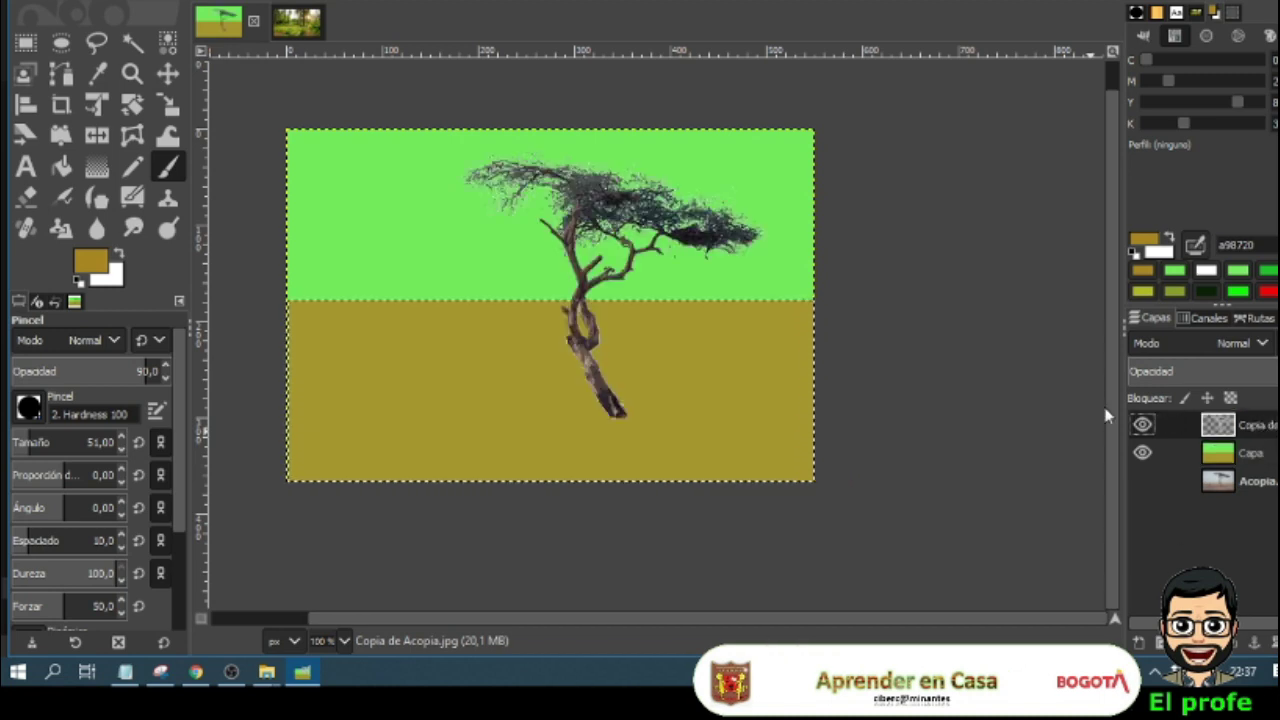
Step: Try to shift the tree with the Move tool and undo the move
left_click(167, 73)
left_click(632, 230)
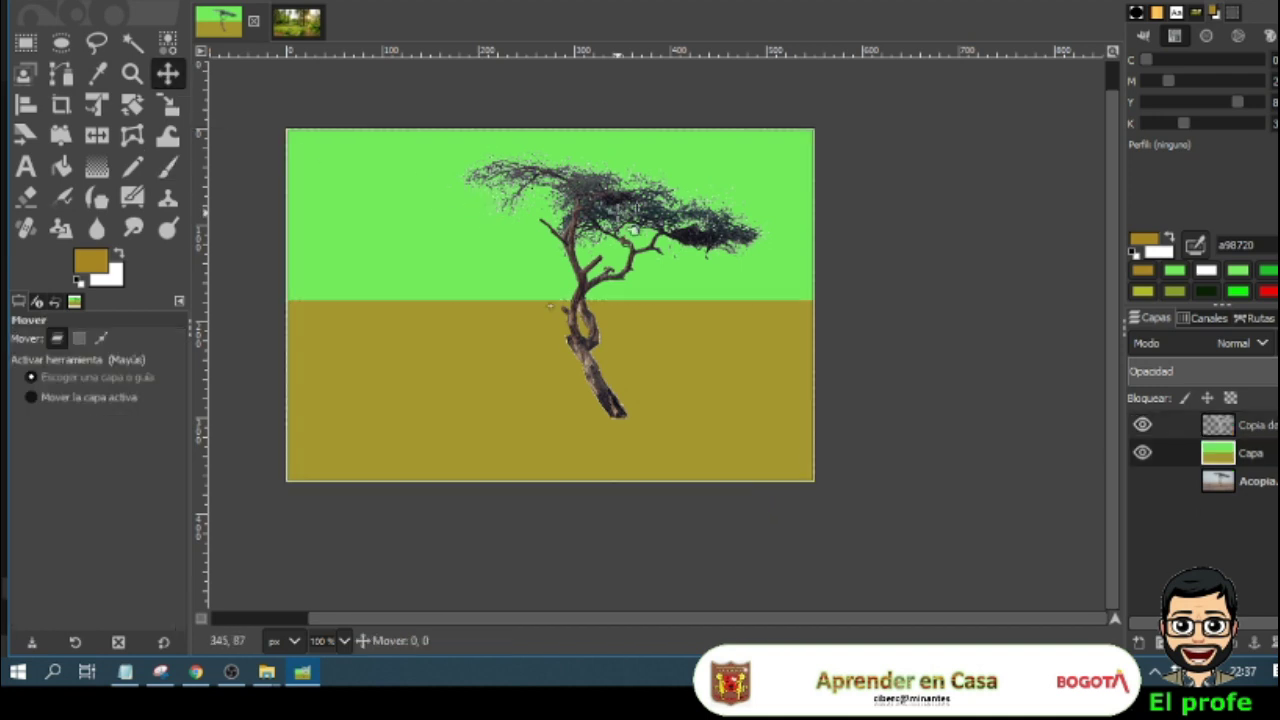
left_click_drag(633, 229, 625, 231)
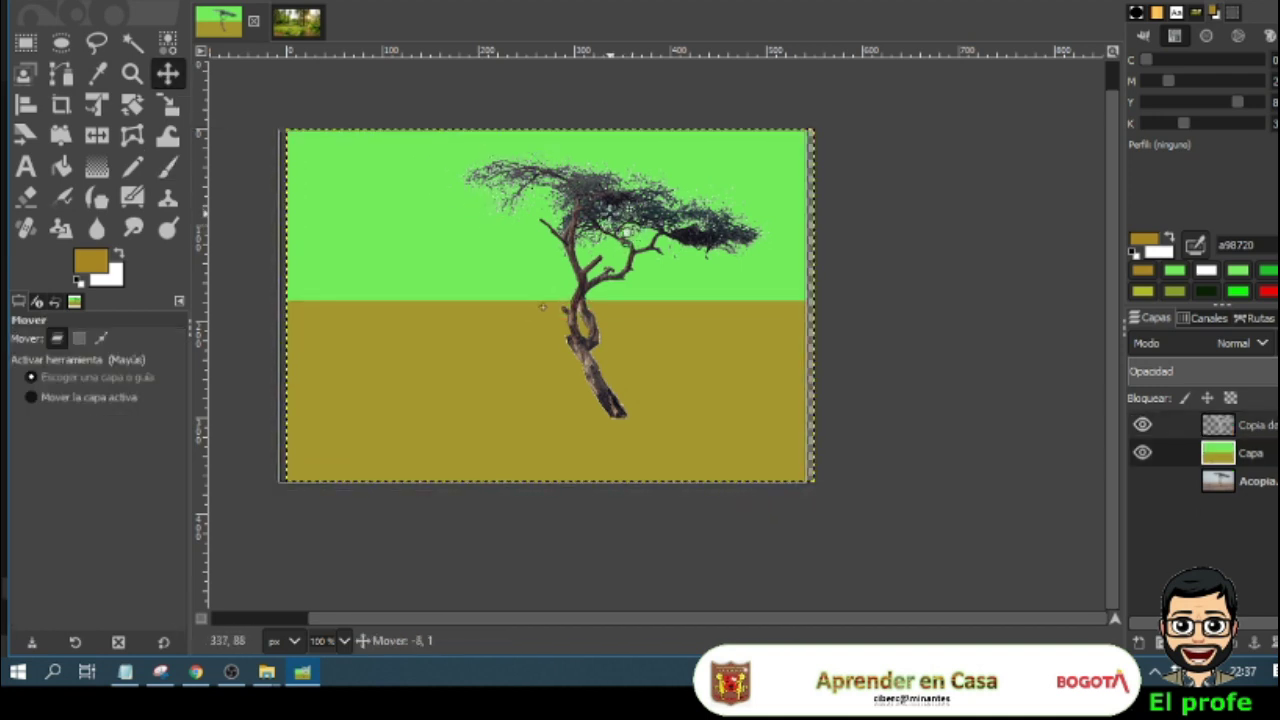
key("ctrl+z")
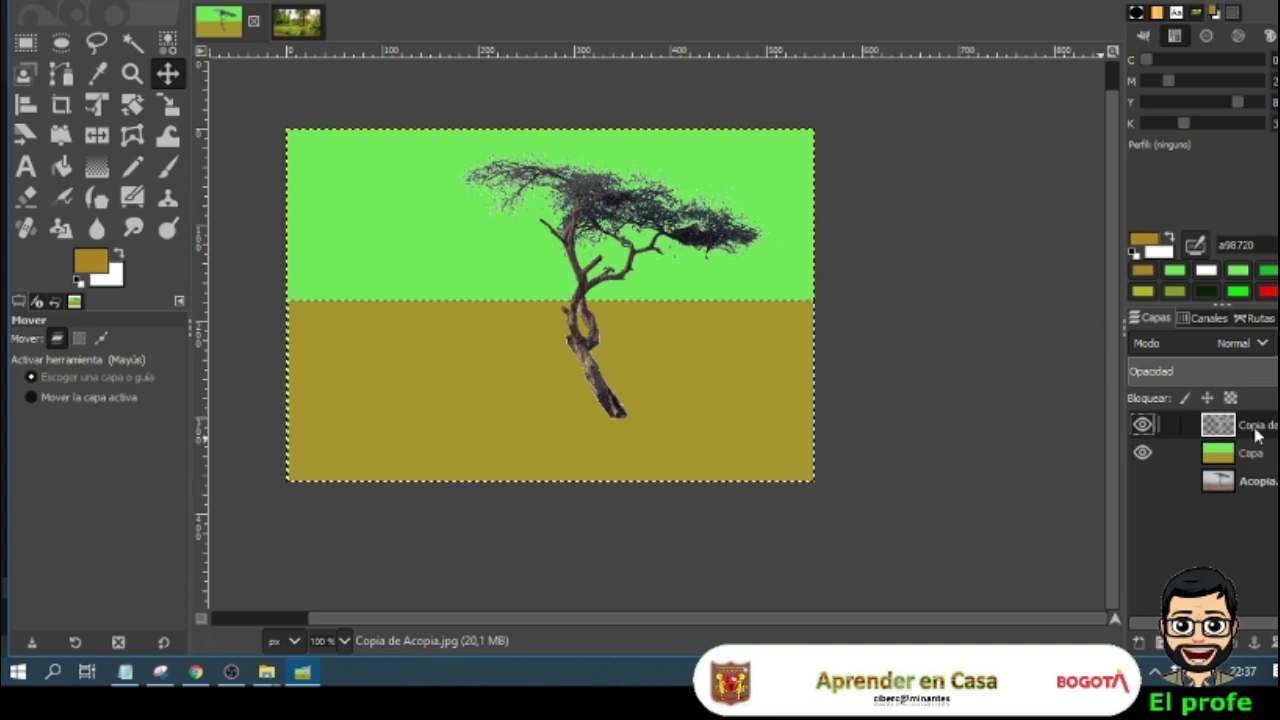
Step: Hide the green-and-brown layer and draw a free selection loosely around the whole tree on the tree copy layer
left_click(1141, 451)
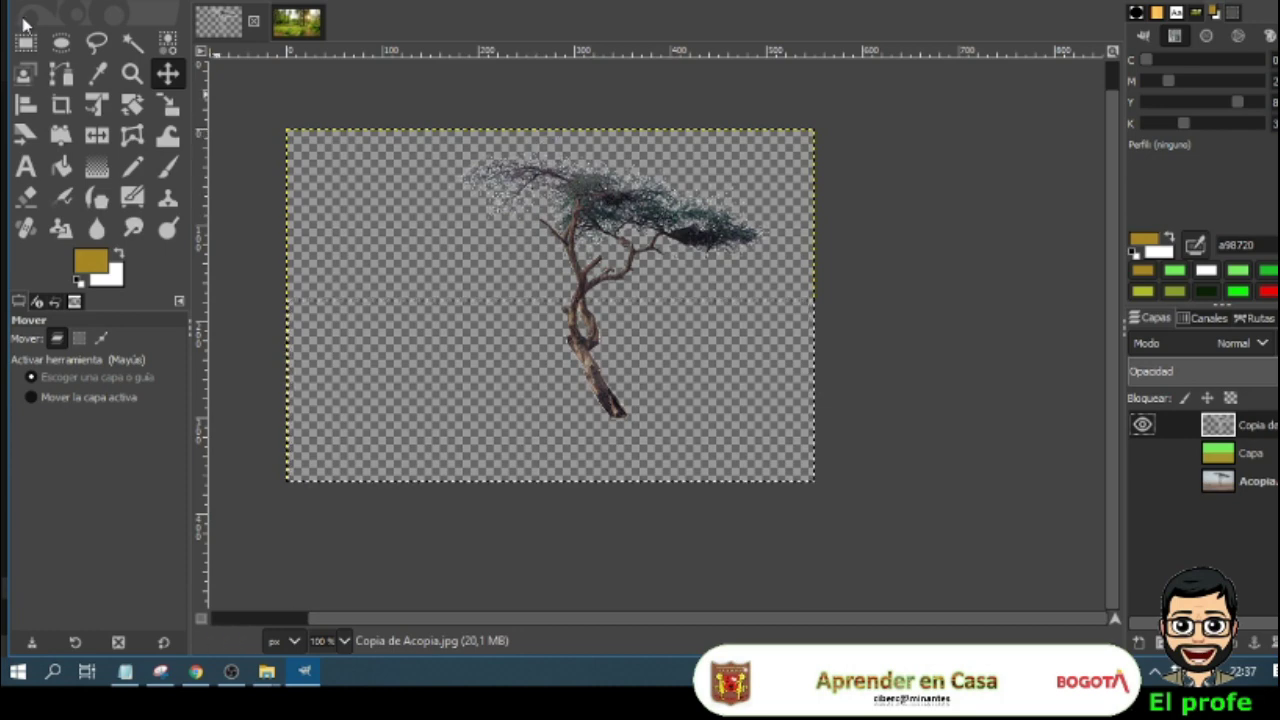
left_click(97, 42)
mouse_move(425, 203)
left_mouse_down()
mouse_move(482, 333)
mouse_move(557, 408)
mouse_move(666, 442)
mouse_move(754, 327)
mouse_move(797, 234)
mouse_move(748, 180)
mouse_move(616, 132)
mouse_move(541, 130)
mouse_move(416, 180)
left_mouse_up()
key("Return")
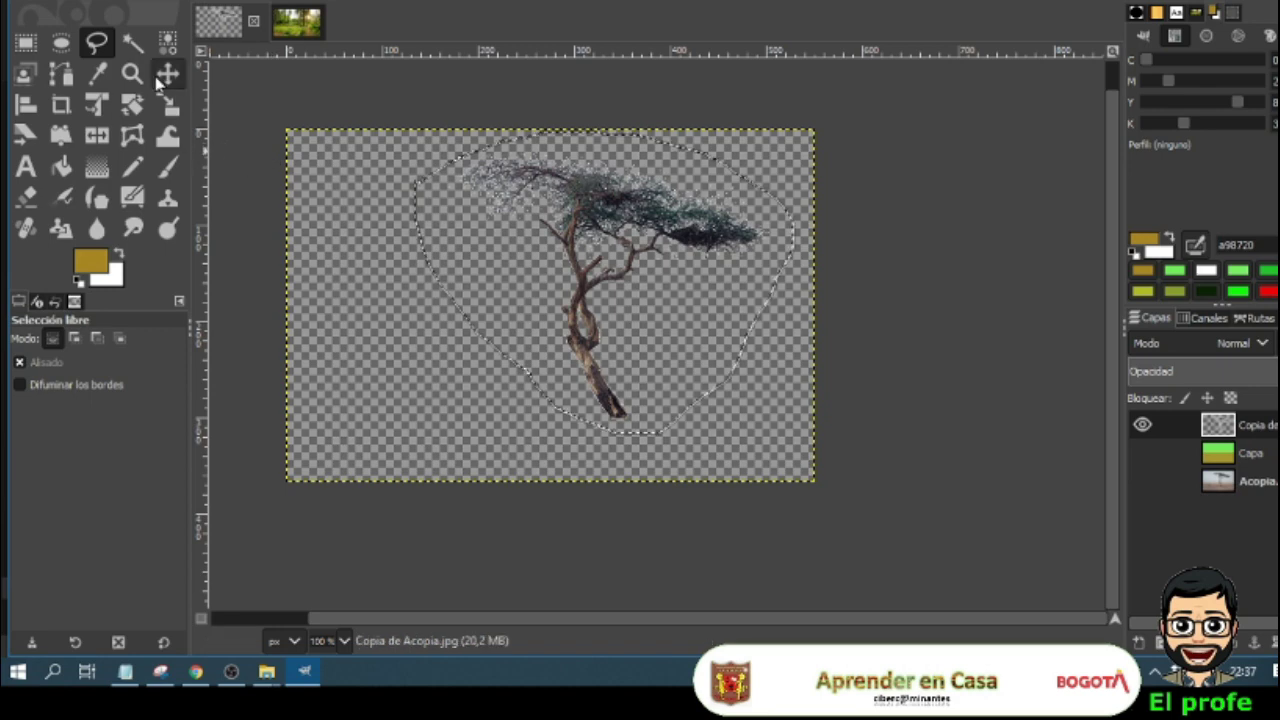
Step: Move the tree copy layer slightly lower on the canvas and show the green-and-brown layer again
left_click(167, 73)
left_click_drag(607, 269, 601, 296)
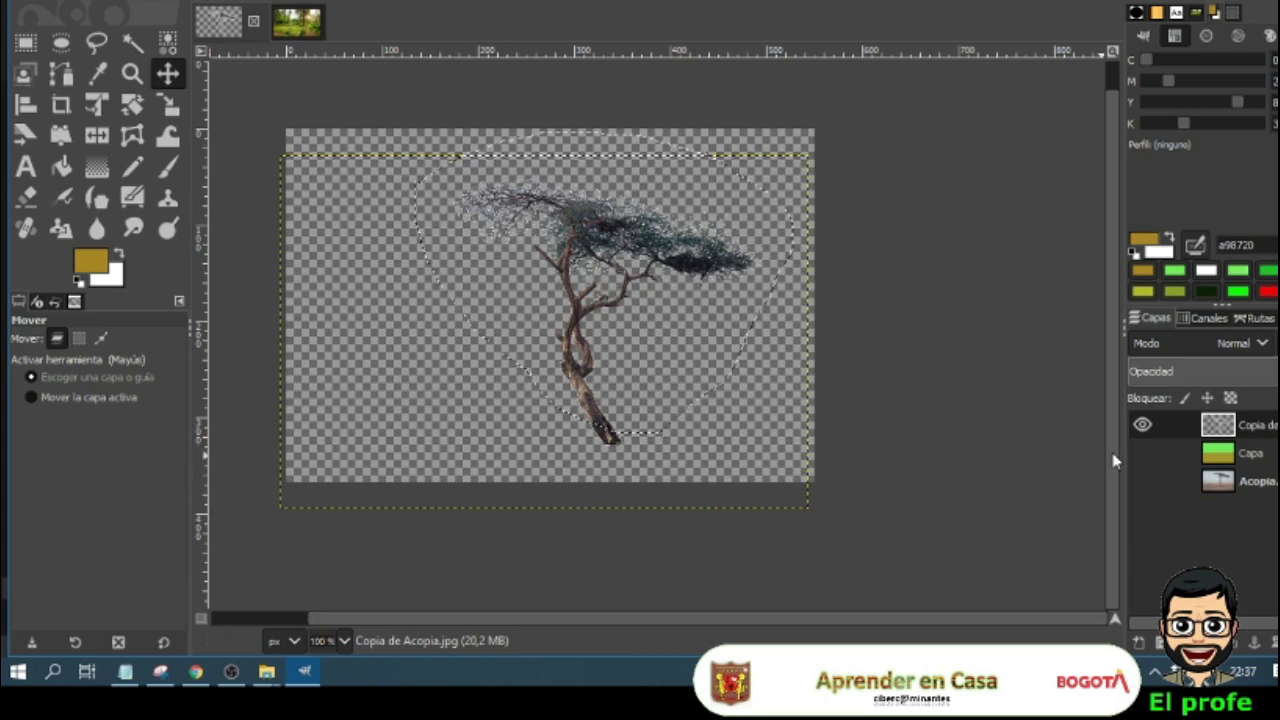
left_click(1250, 456)
left_click(1143, 453)
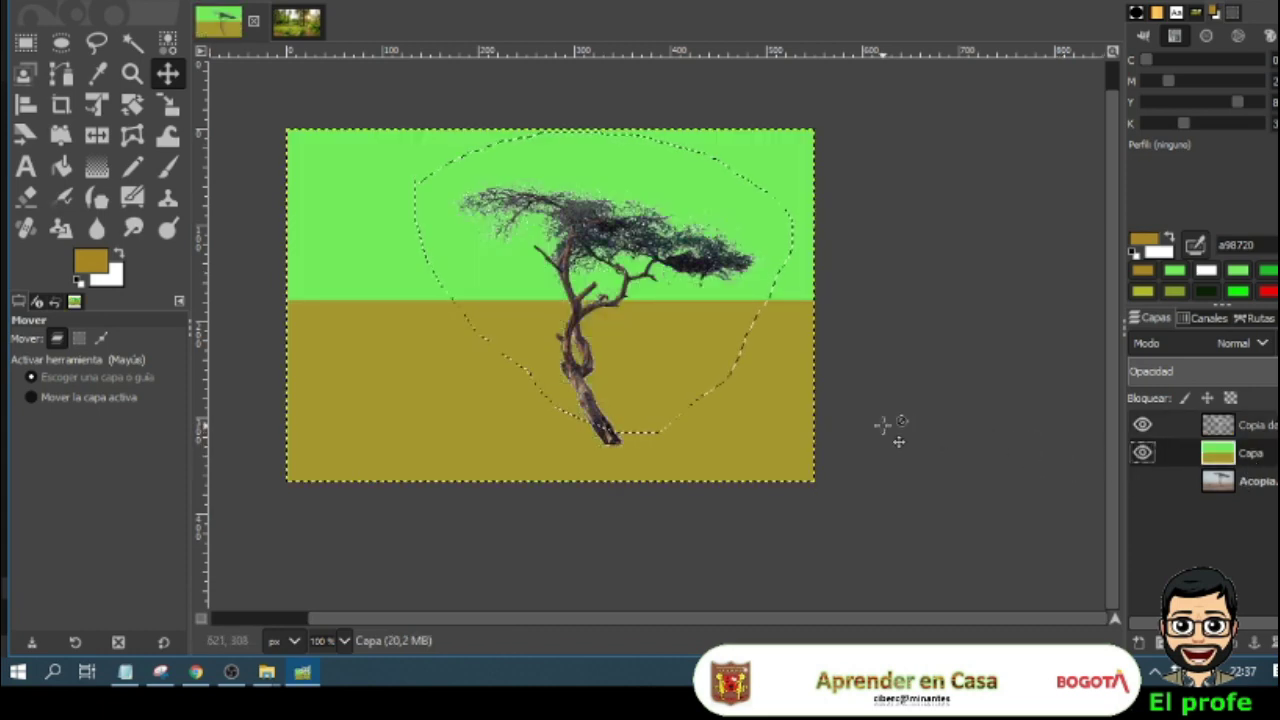
Step: Shift the green-and-brown layer about 3 px left and 14 px up behind the tree
left_click(1218, 425)
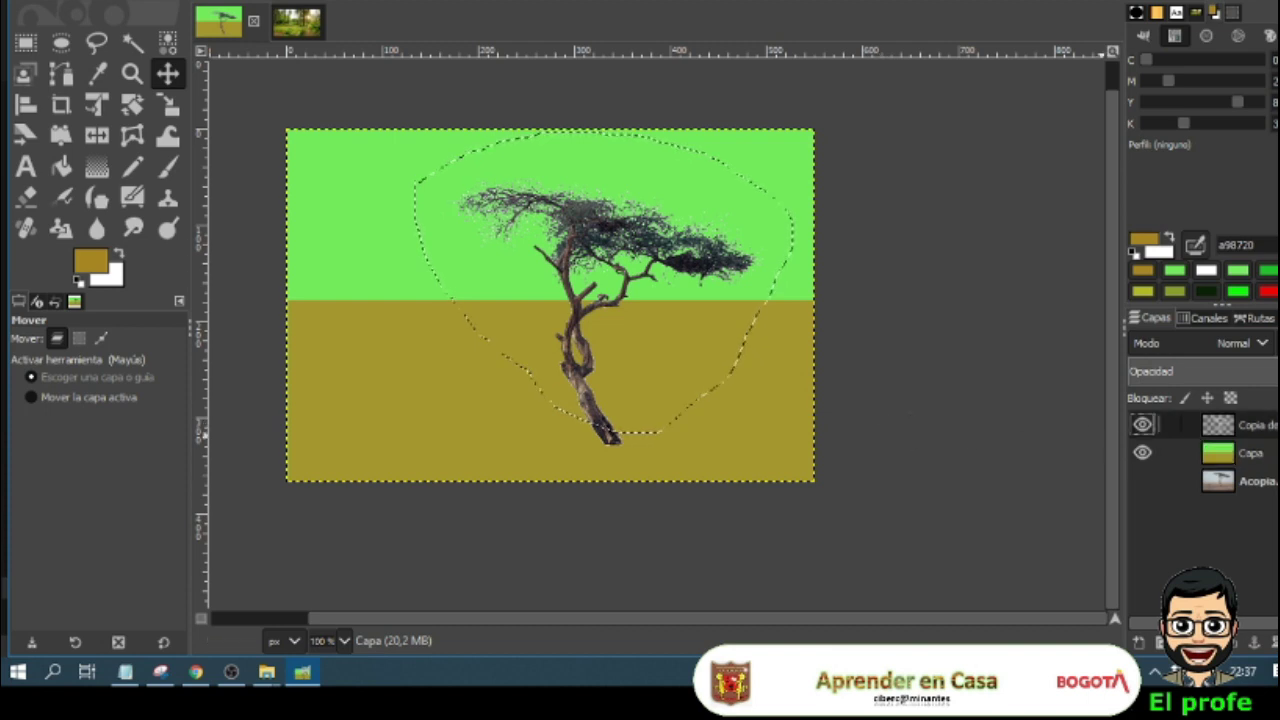
mouse_move(608, 328)
left_mouse_down()
mouse_move(593, 341)
mouse_move(605, 313)
left_mouse_up()
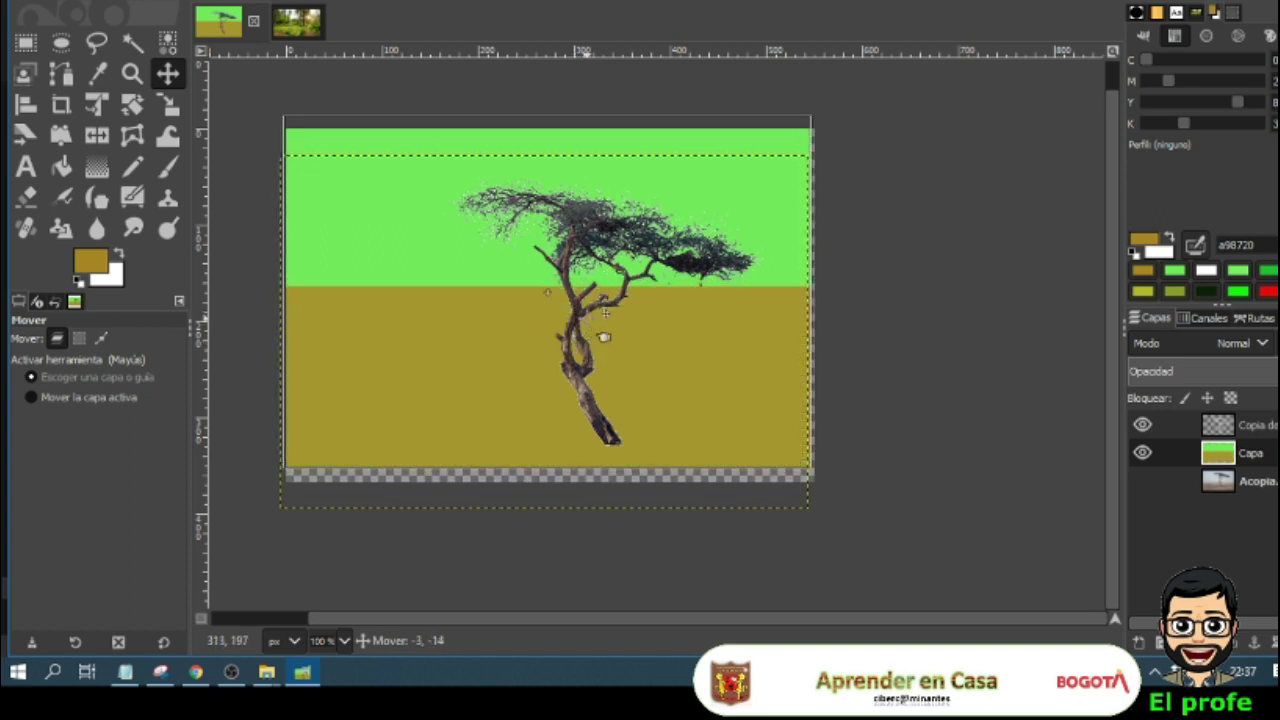
left_click(603, 337)
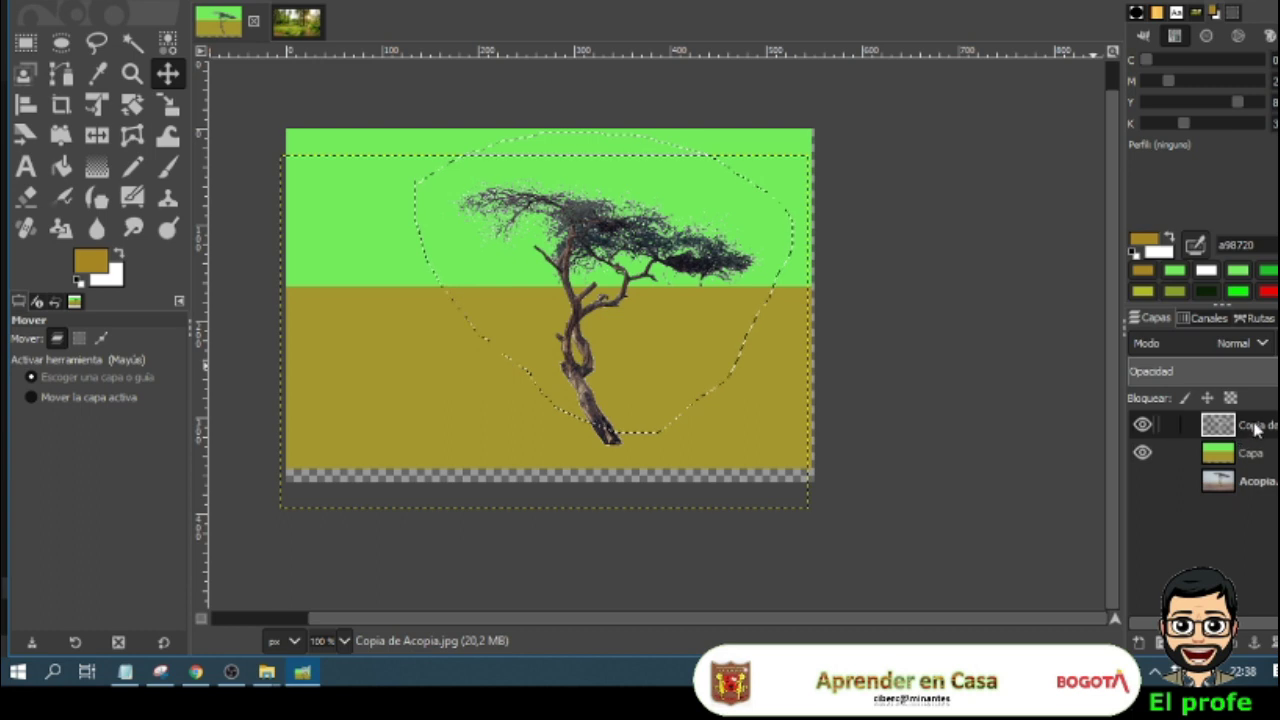
Step: Try the Multiply blend mode on the tree copy layer and undo it
left_click(1263, 344)
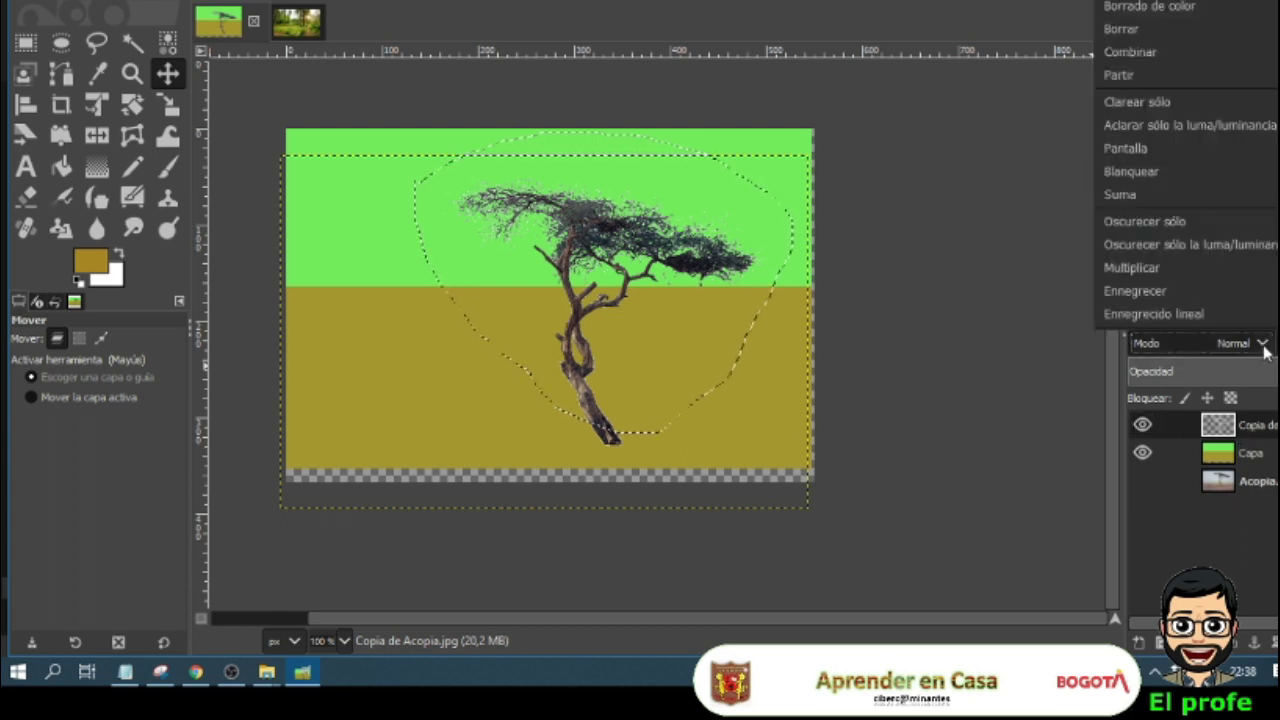
left_click(1174, 265)
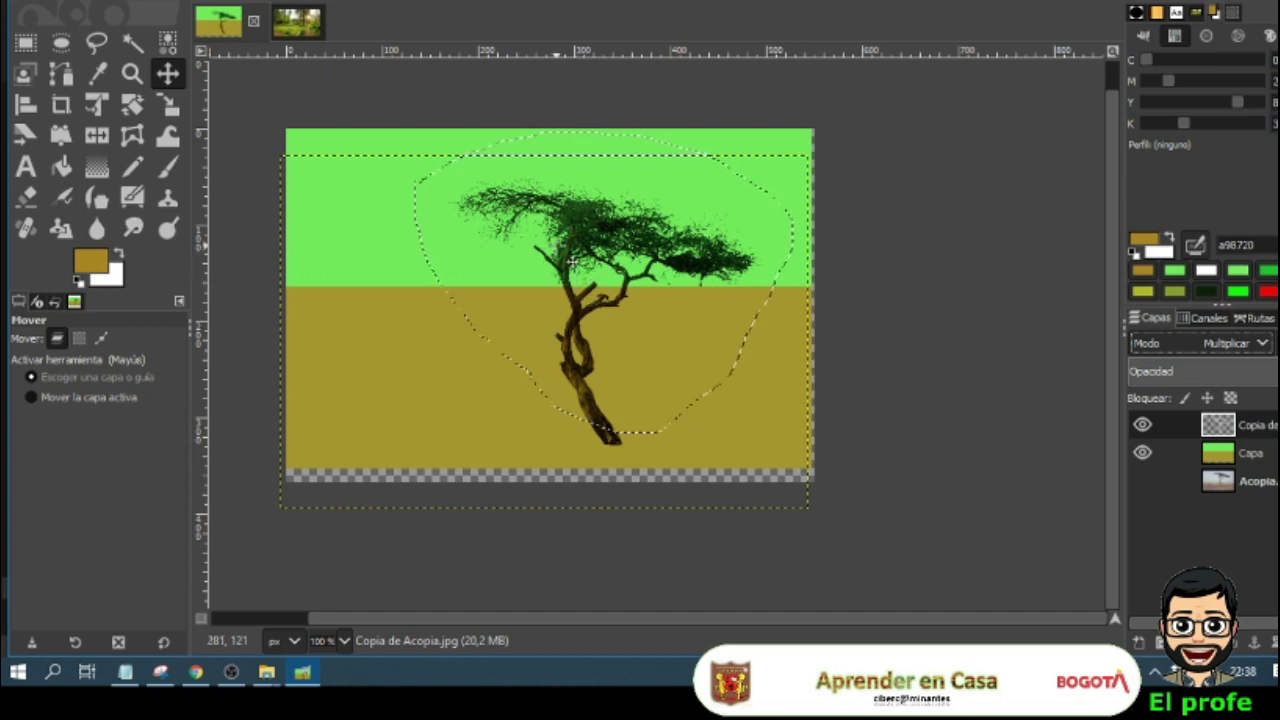
key("ctrl+z")
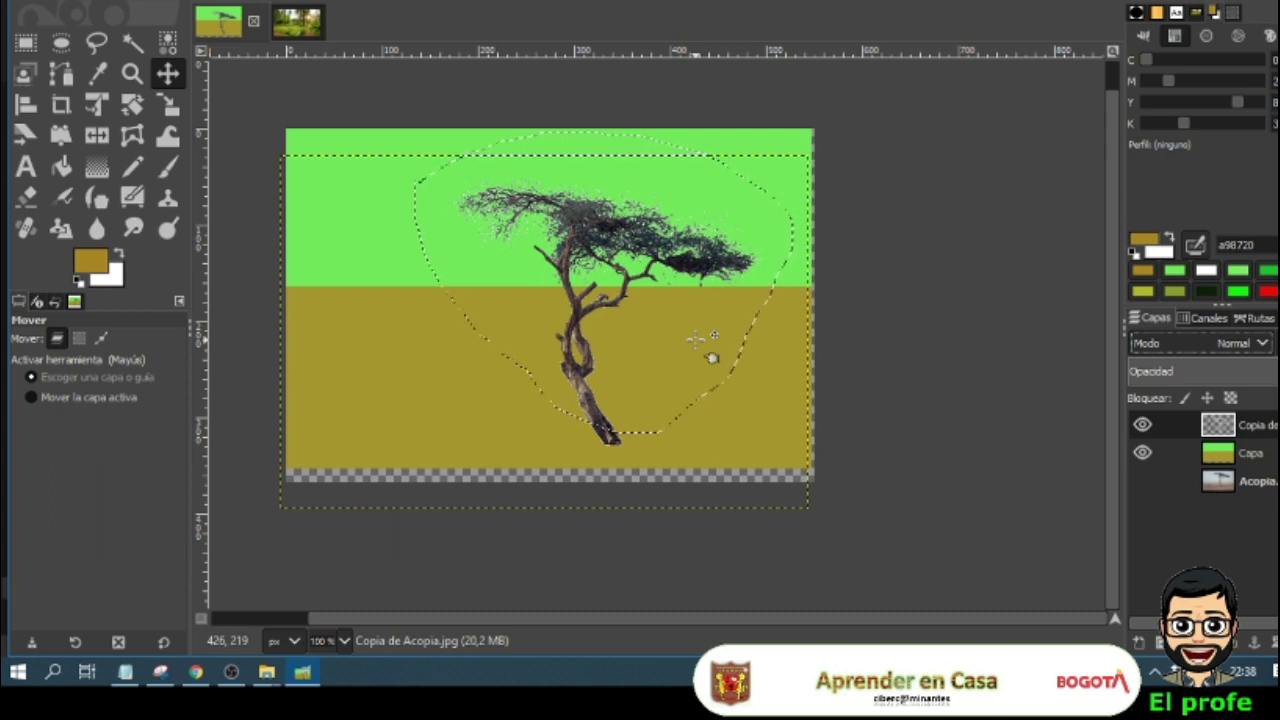
Step: Clear the selection, try Select by Color at the trunk with the green-and-brown layer active, and deselect the result
key("ctrl+shift+a")
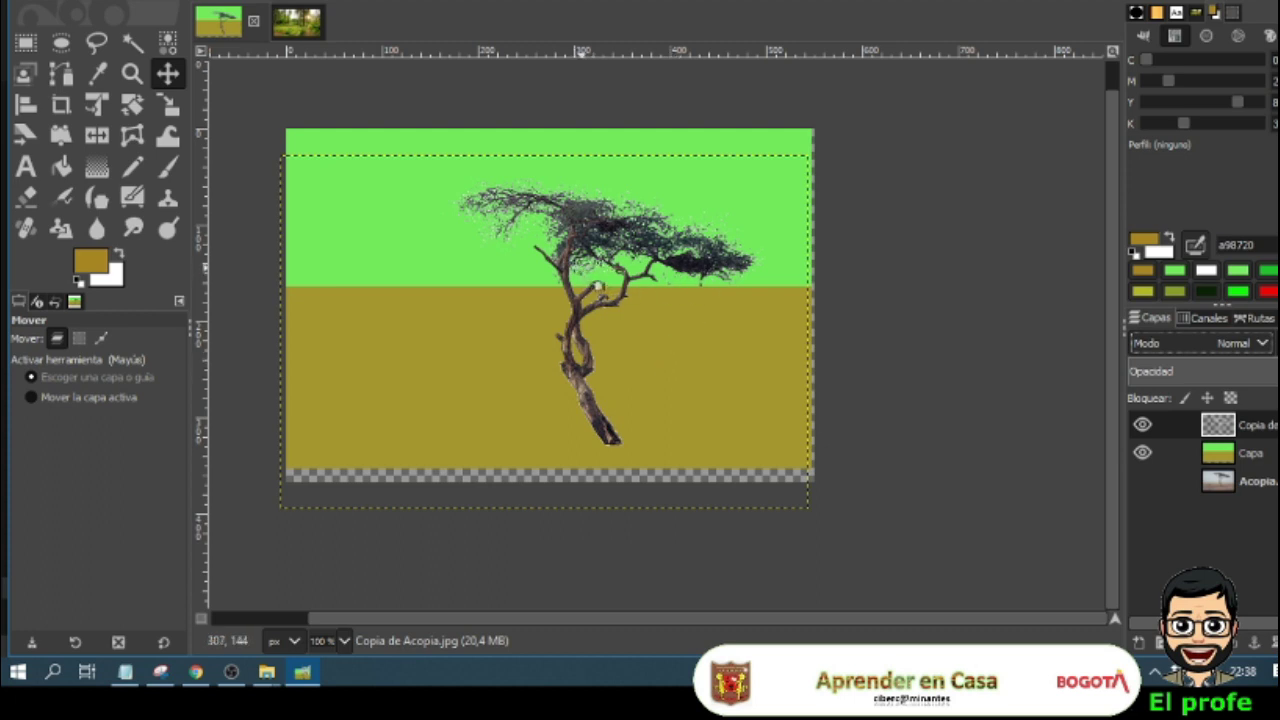
left_click(1233, 455)
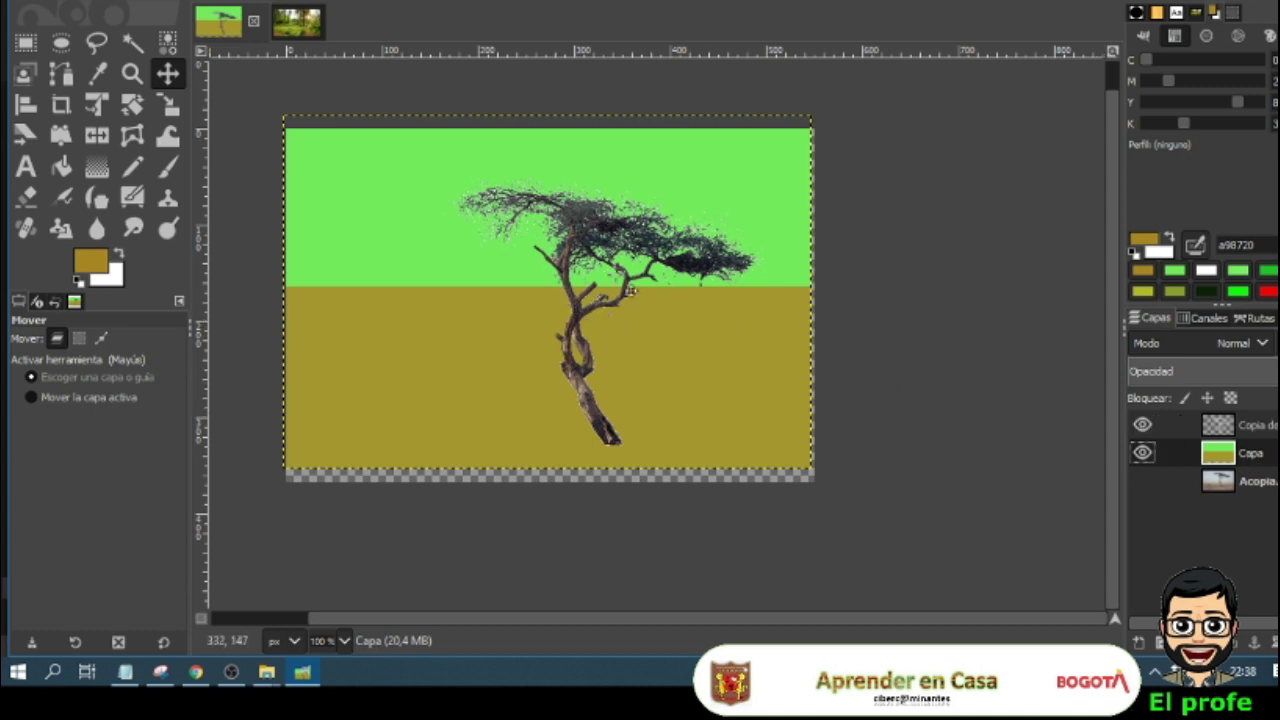
scroll(748, 417, "up", 2)
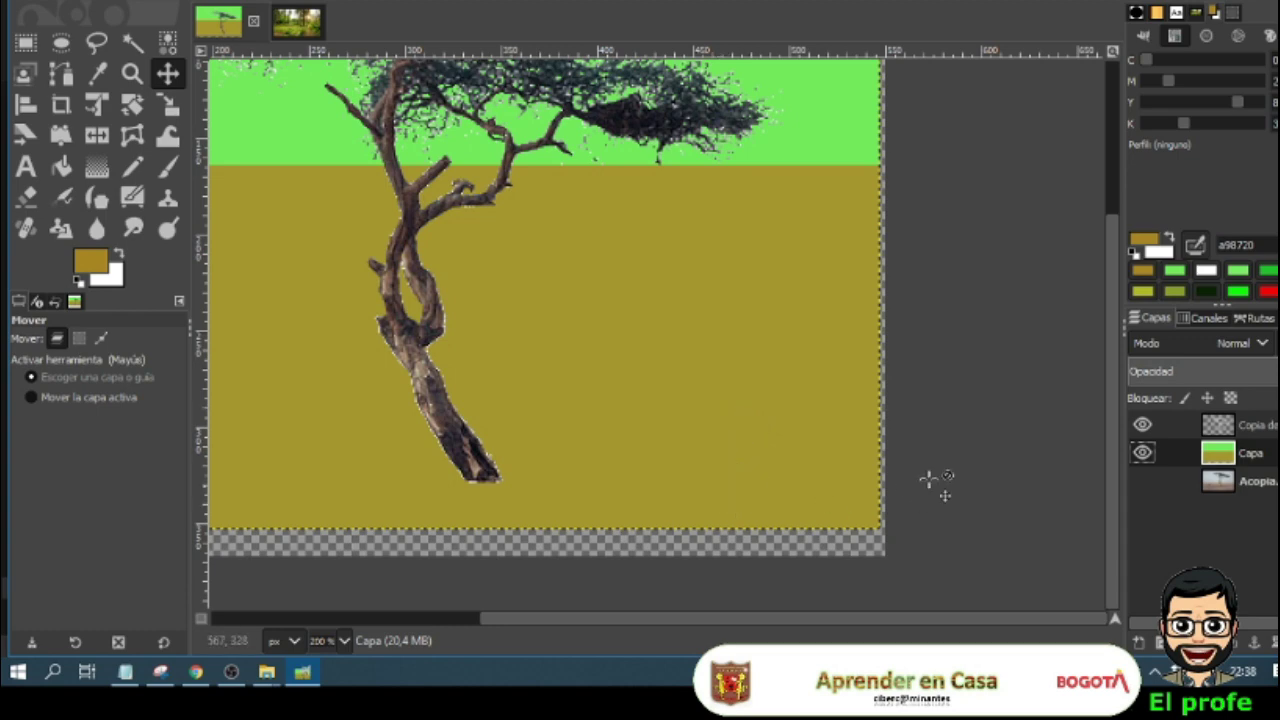
left_click_drag(1110, 415, 1114, 318)
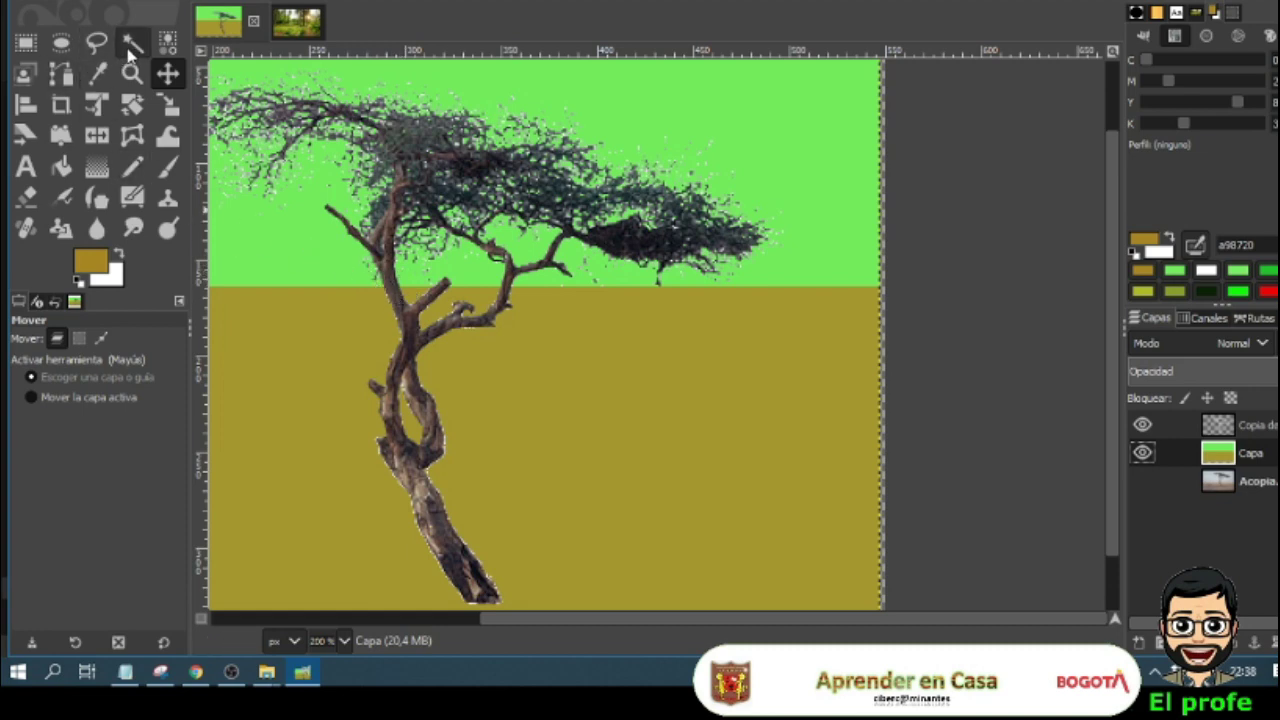
left_click(168, 44)
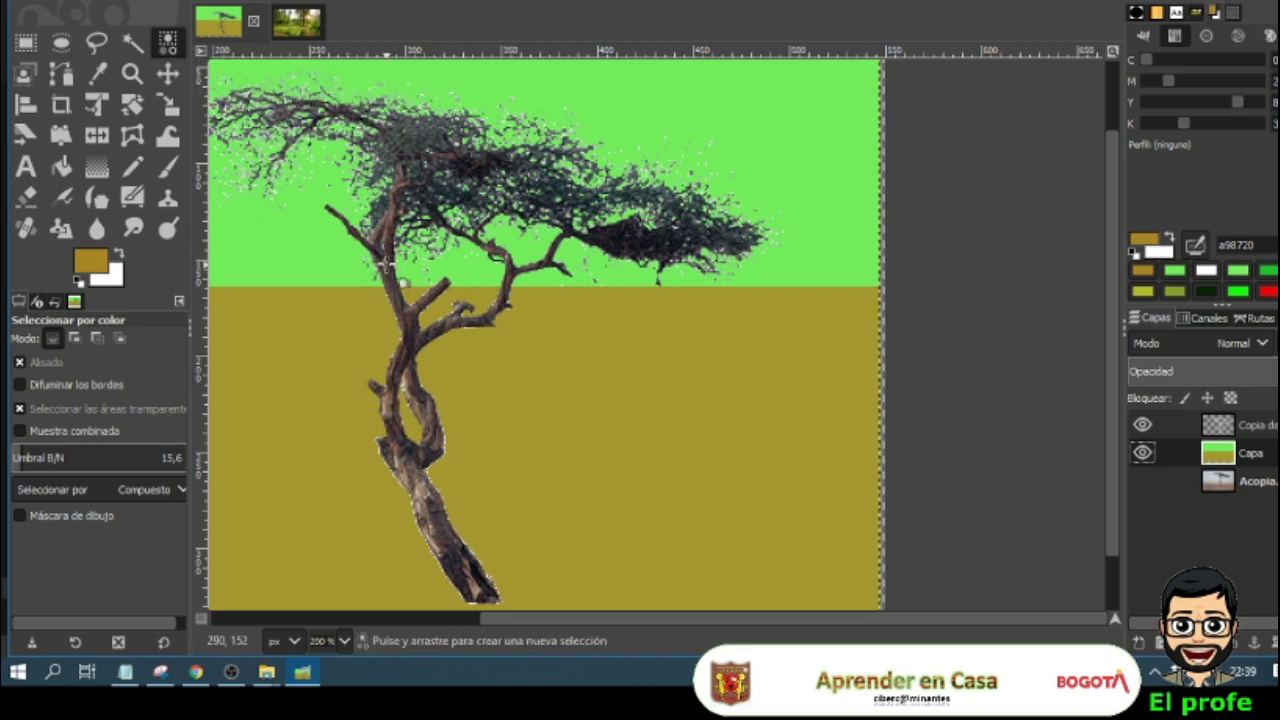
left_click(383, 262)
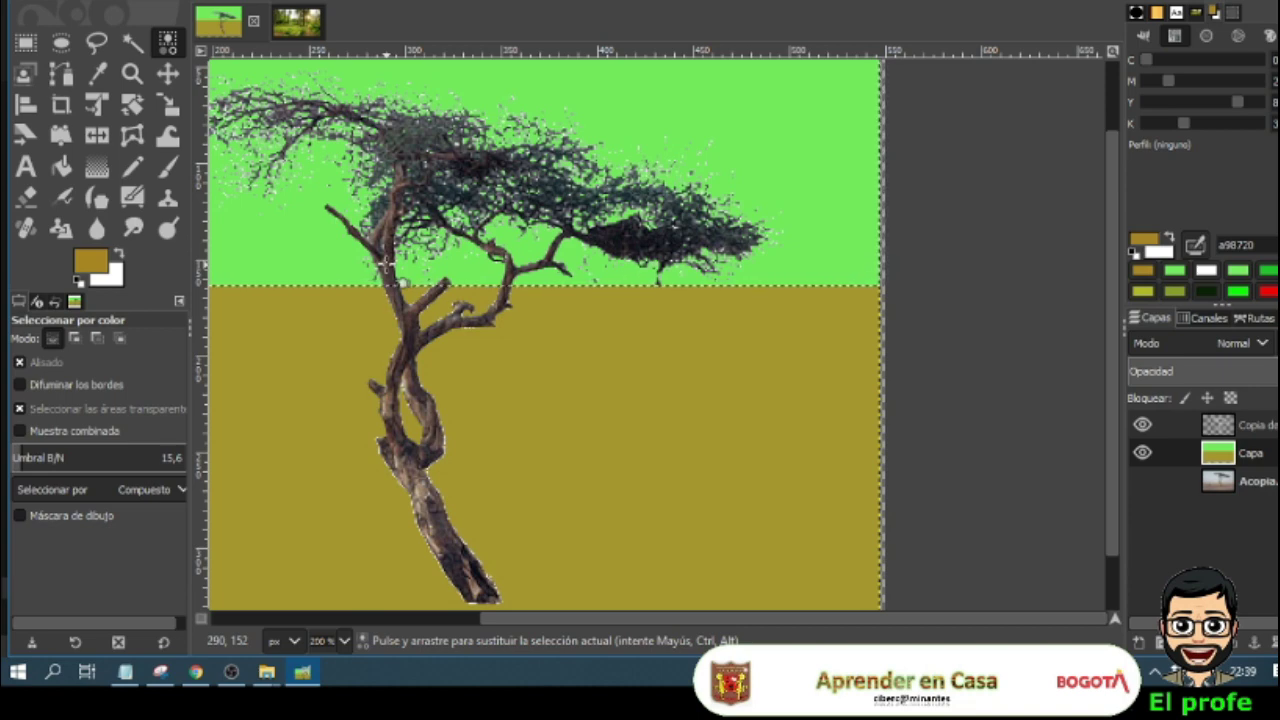
key("ctrl+shift+a")
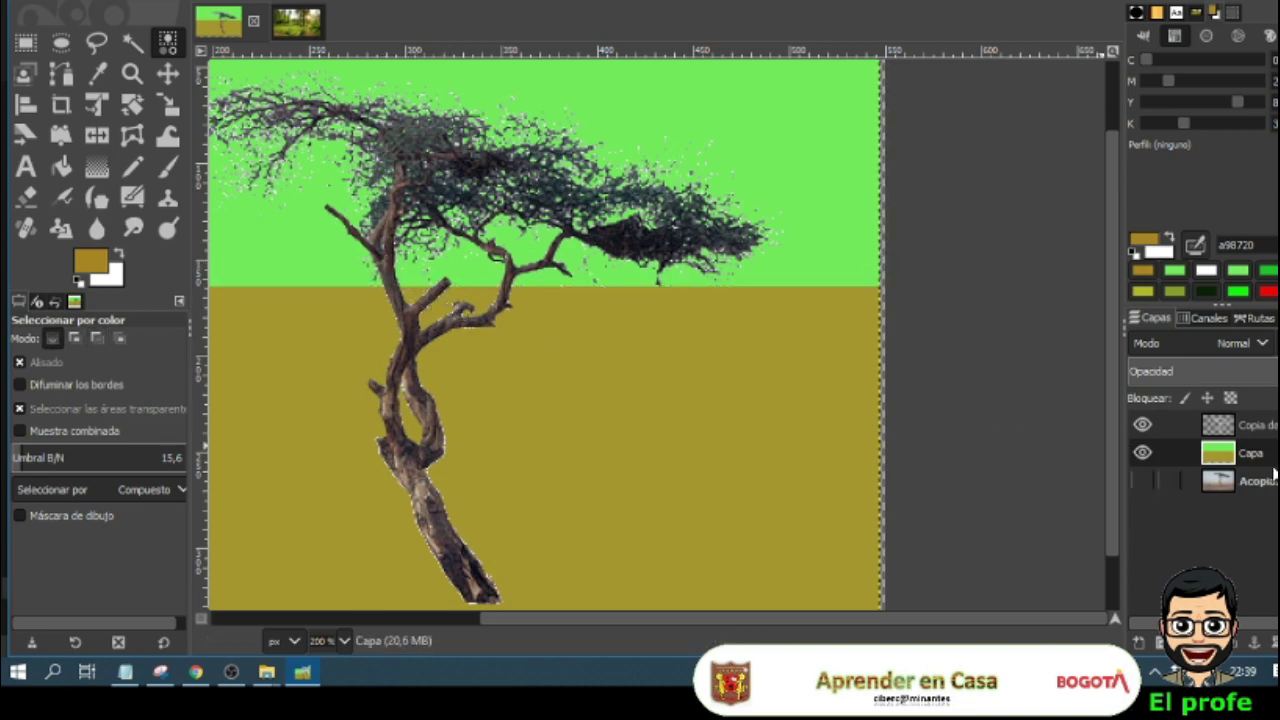
Step: Select the trunk's colour with Select by Color on the tree copy layer, hide that layer and activate the green-and-brown one
left_click(1266, 426)
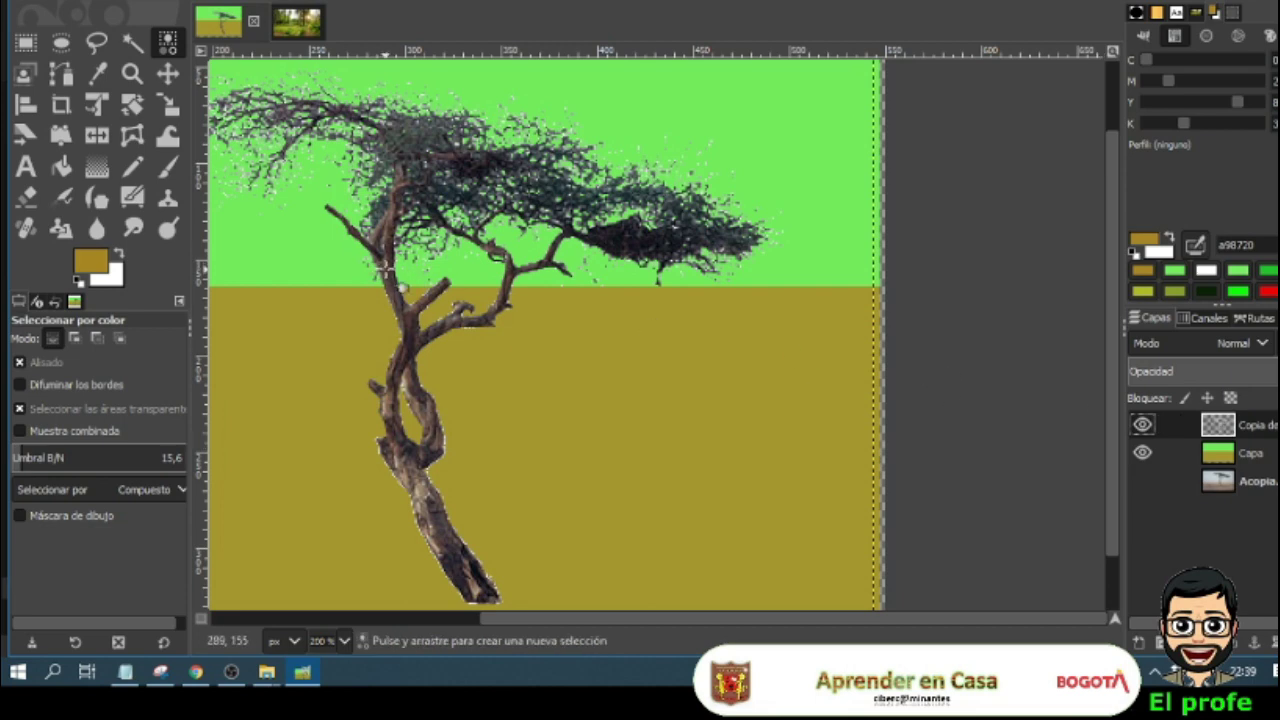
left_click(384, 264)
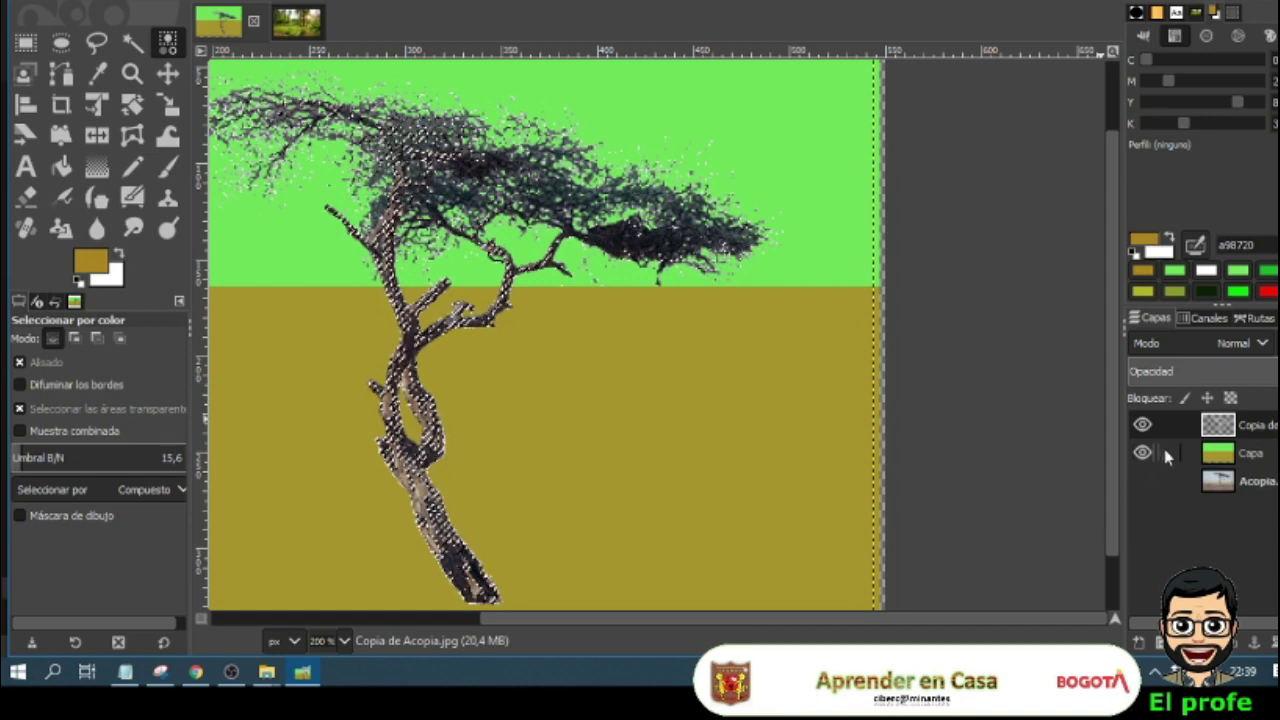
left_click(1142, 425)
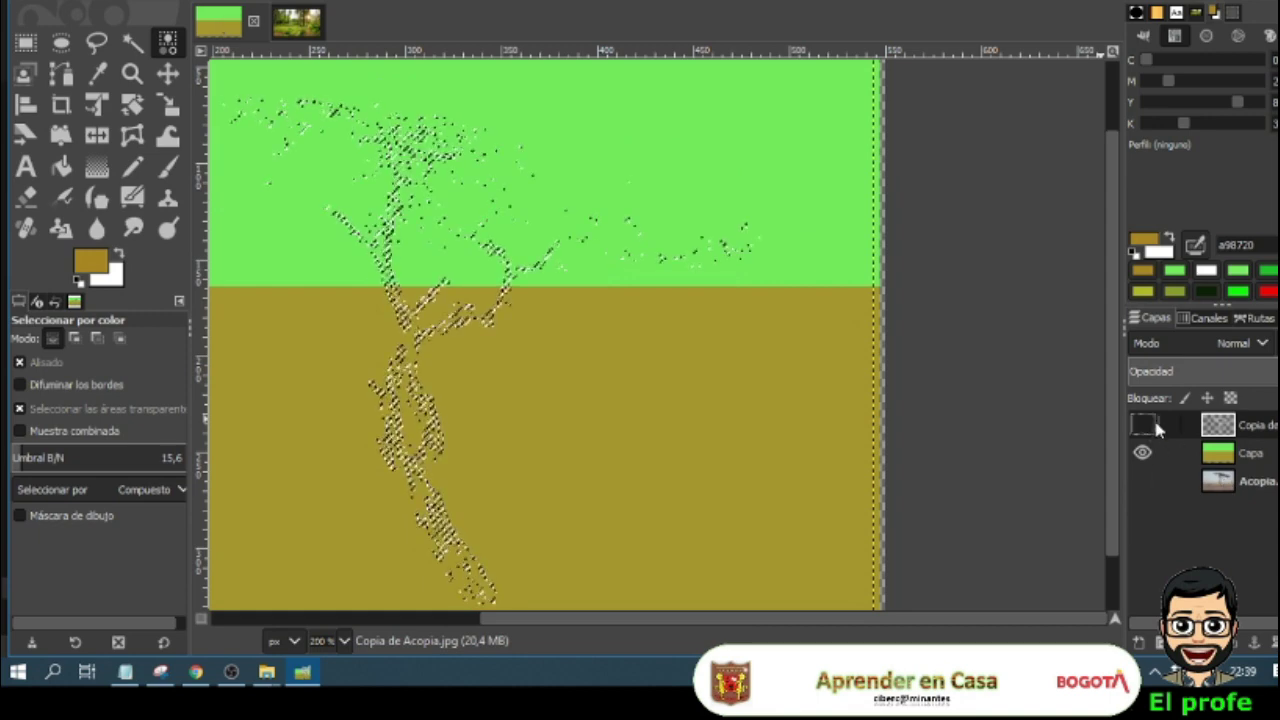
left_click(1273, 465)
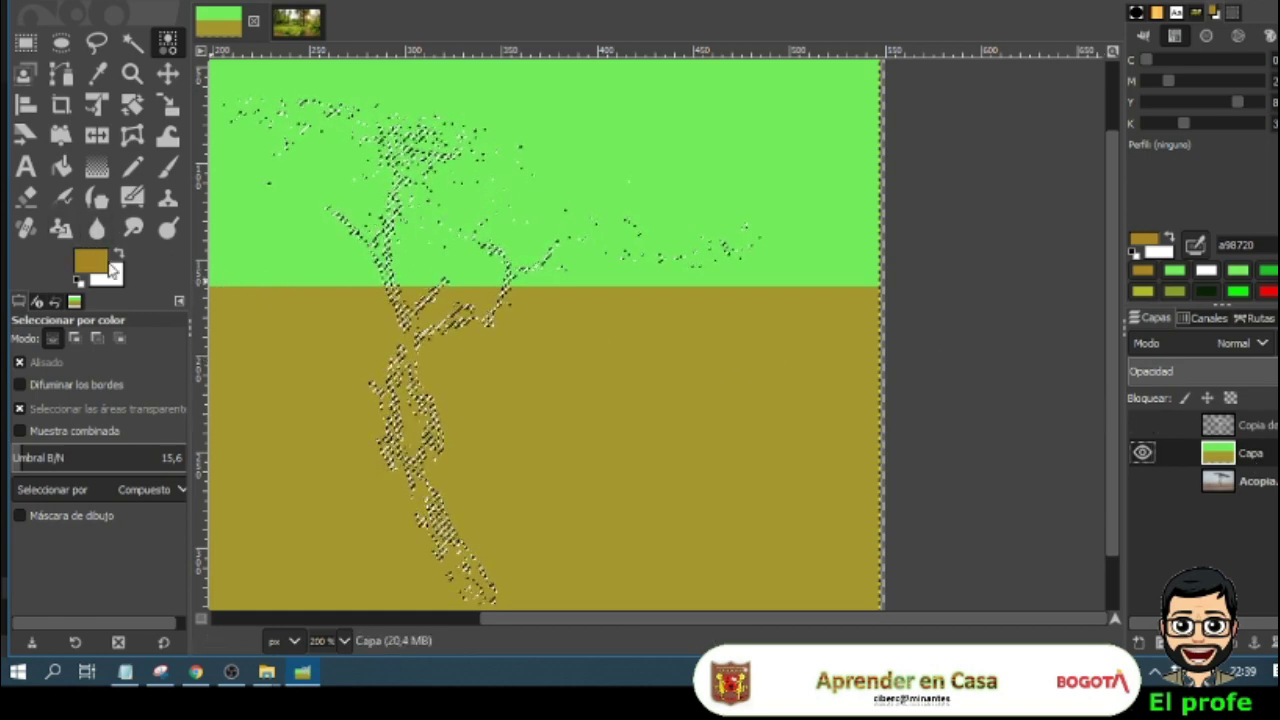
Step: Paint the selected tree shape on the green-and-brown layer with the Paintbrush in brown a98720
left_click(167, 166)
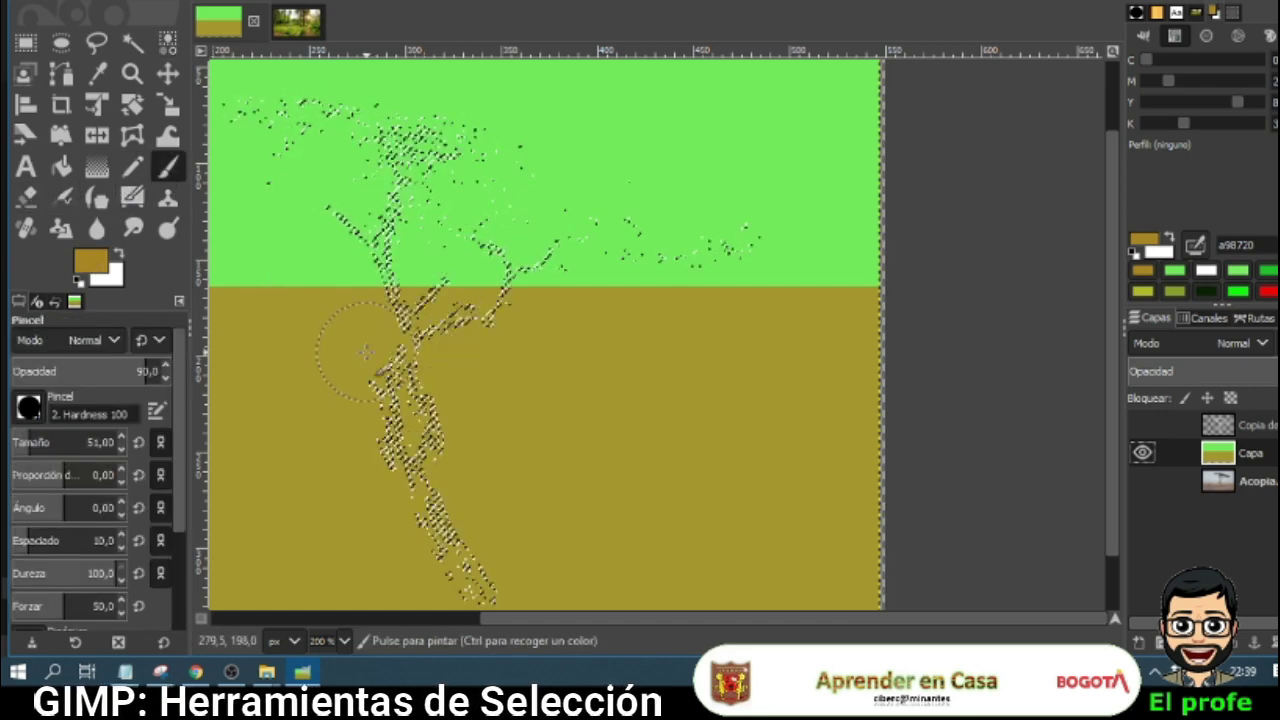
mouse_move(338, 368)
left_mouse_down()
mouse_move(499, 371)
mouse_move(480, 580)
left_mouse_up()
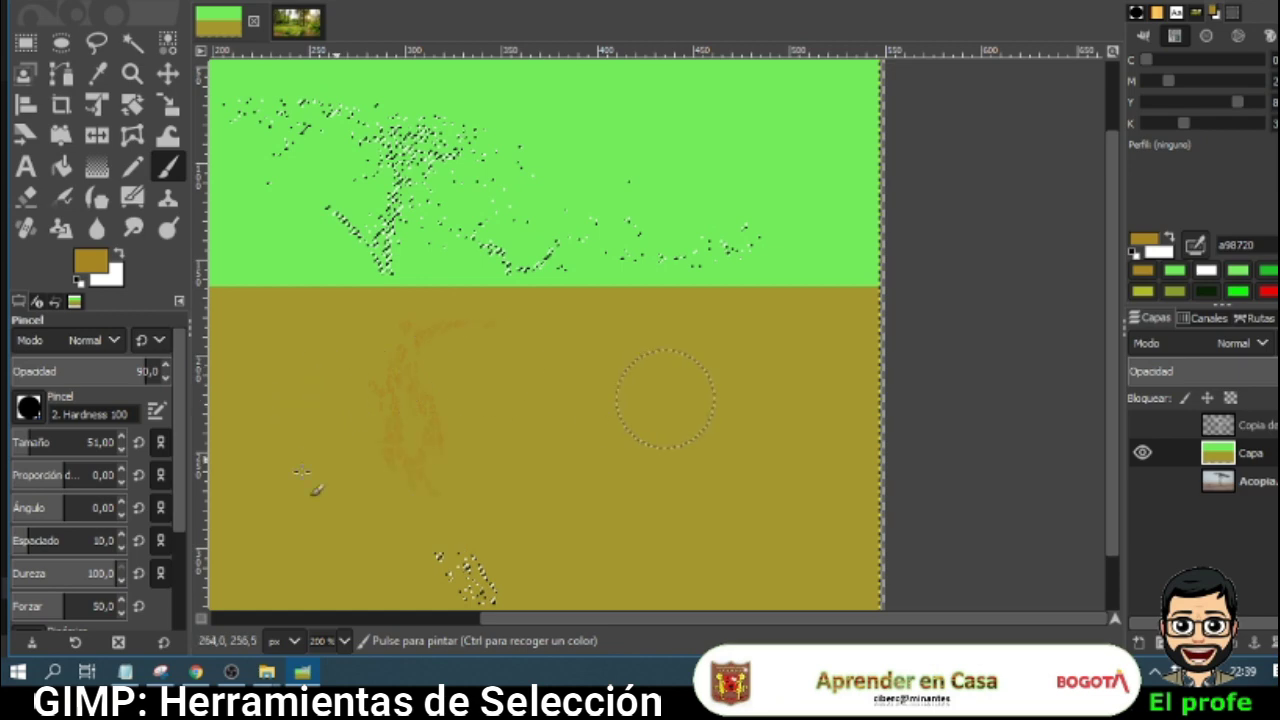
mouse_move(557, 393)
left_mouse_down()
mouse_move(749, 194)
mouse_move(560, 60)
left_mouse_up()
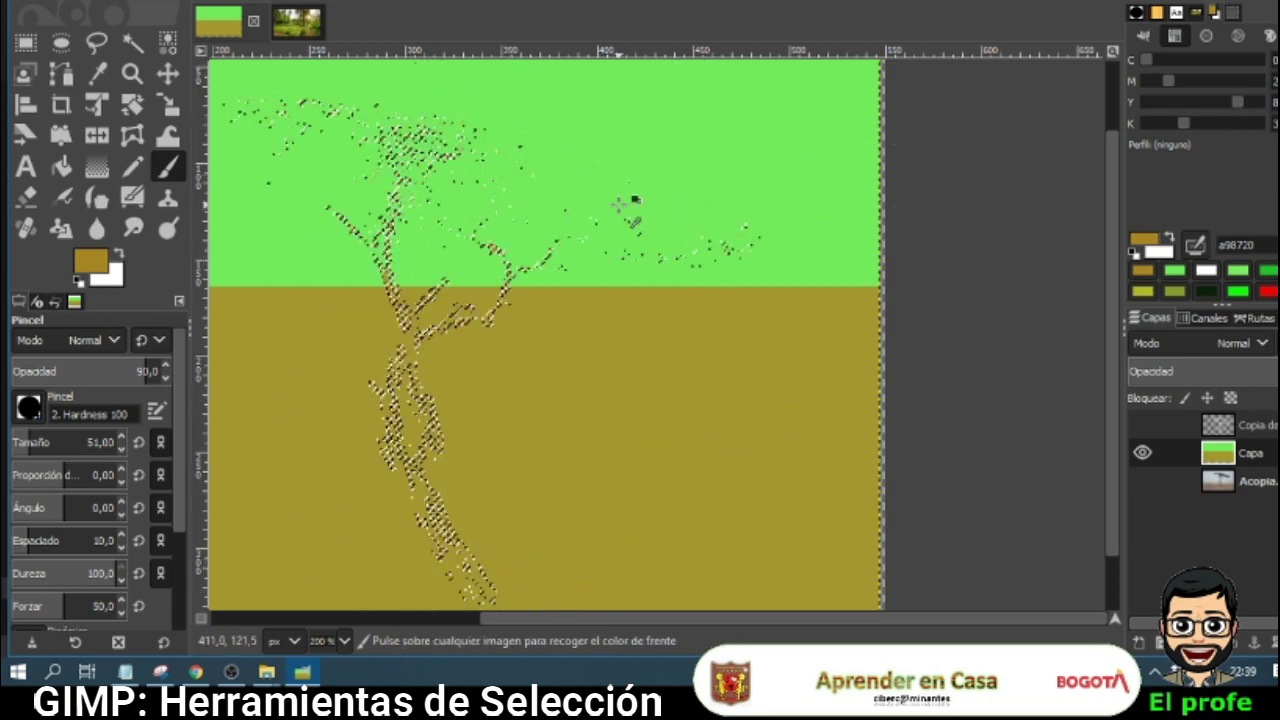
scroll(626, 197, "down", 2)
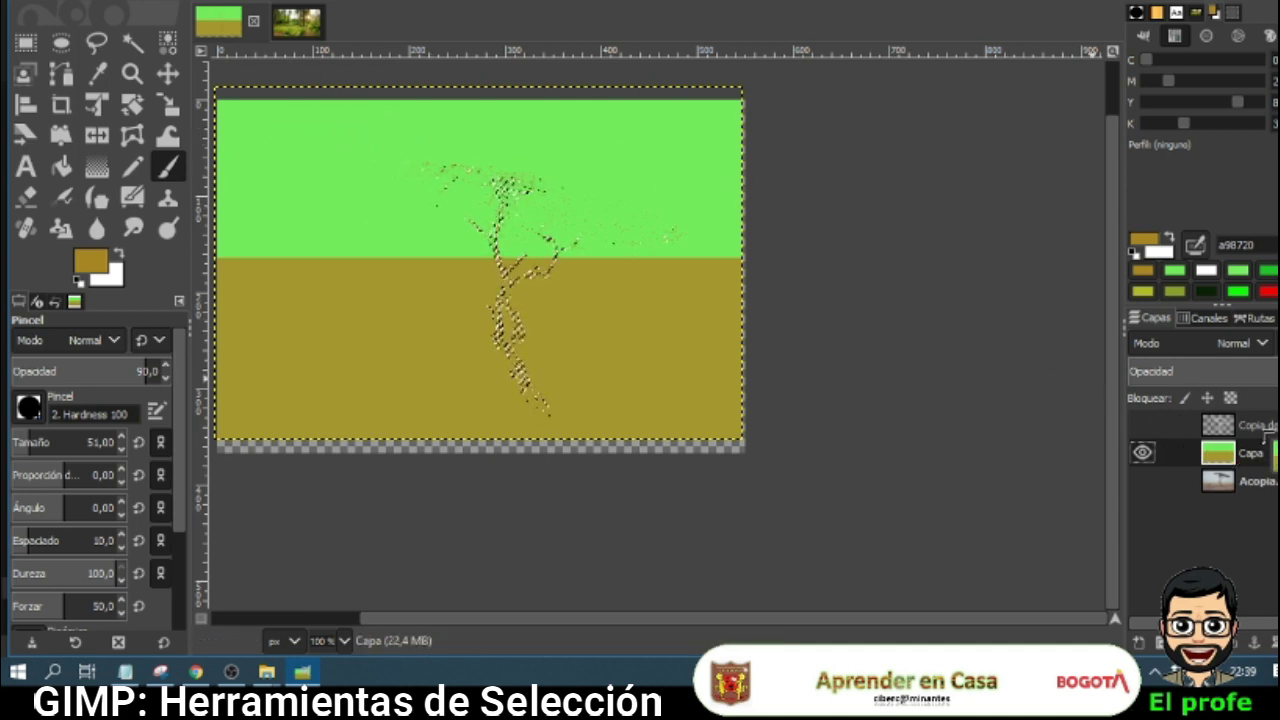
Step: Place the green-and-brown layer above the tree copy layer and set its blend mode to Multiply
left_click_drag(1268, 424, 1265, 425)
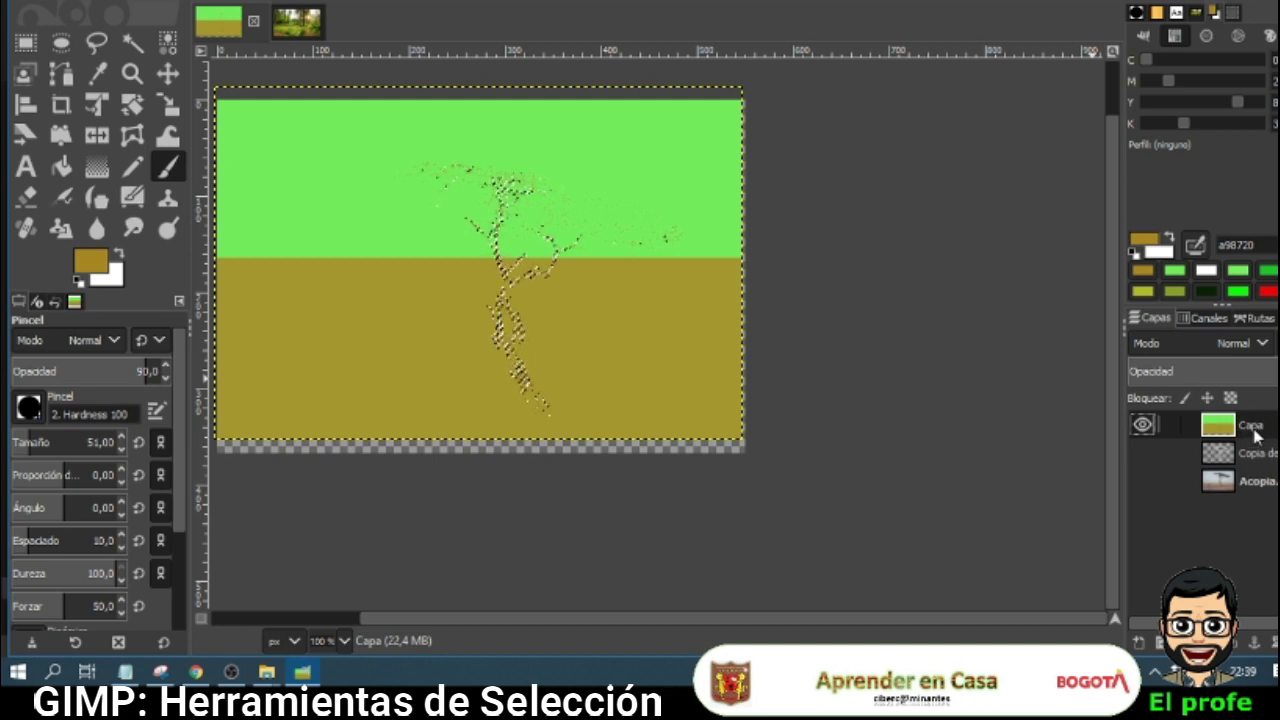
left_click(1260, 343)
left_click(1184, 267)
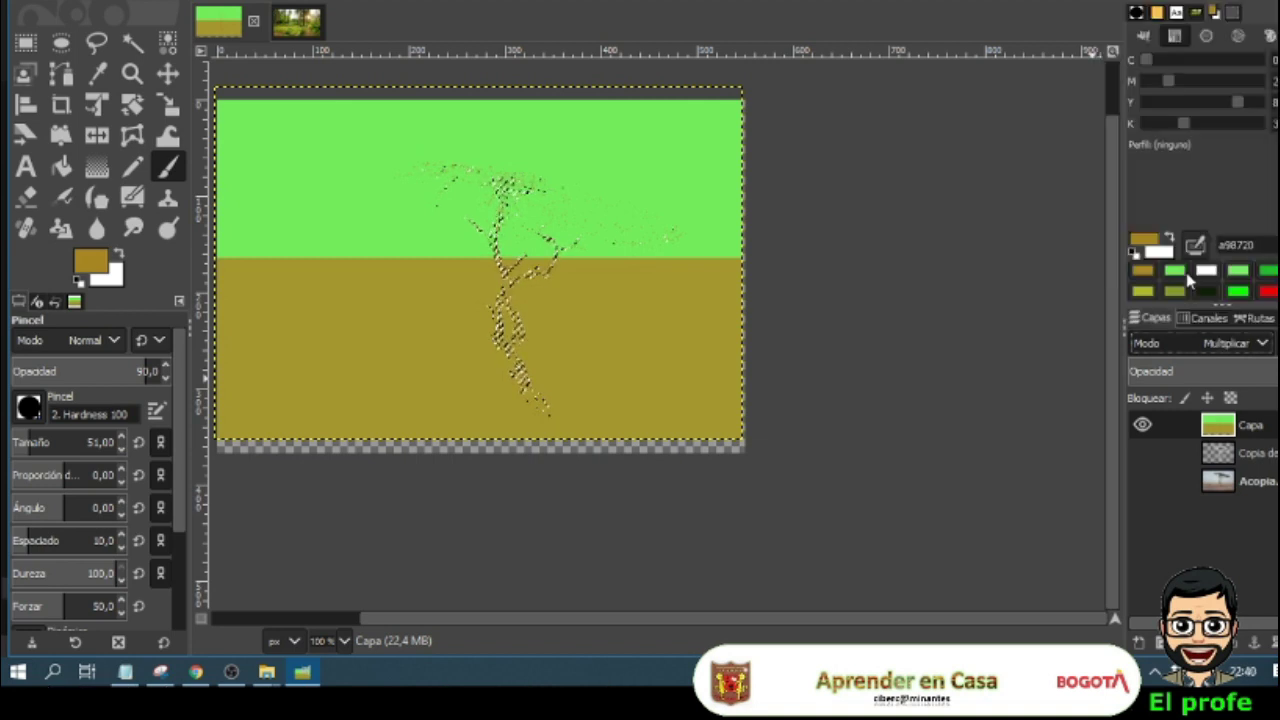
Step: Show the tree copy layer and merge the green-and-brown layer down into it
left_click(1255, 454)
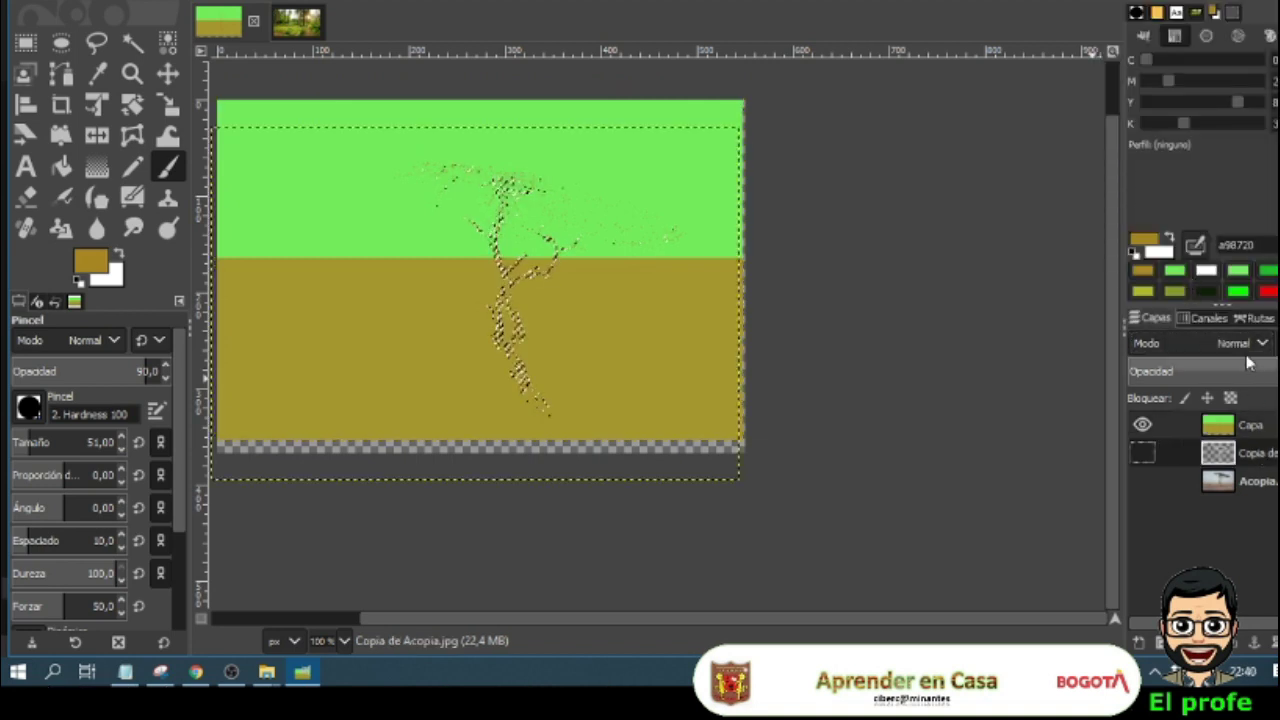
left_click(1143, 452)
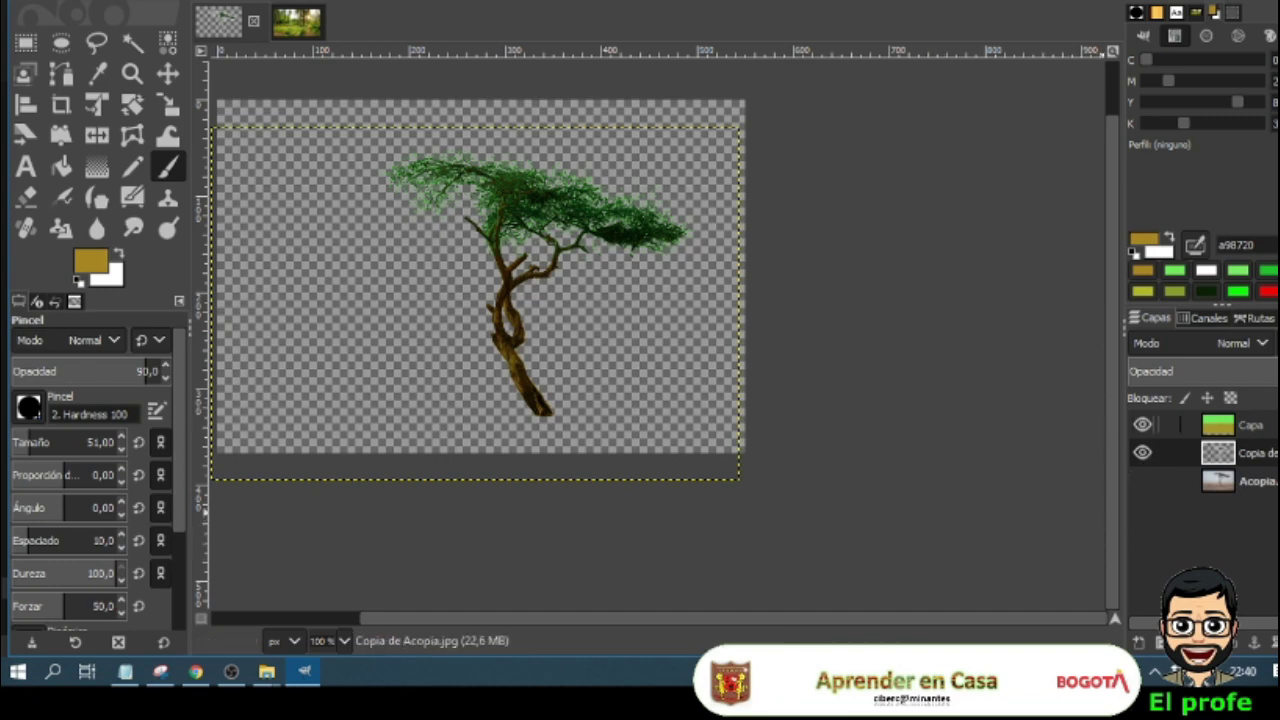
left_click(1262, 430)
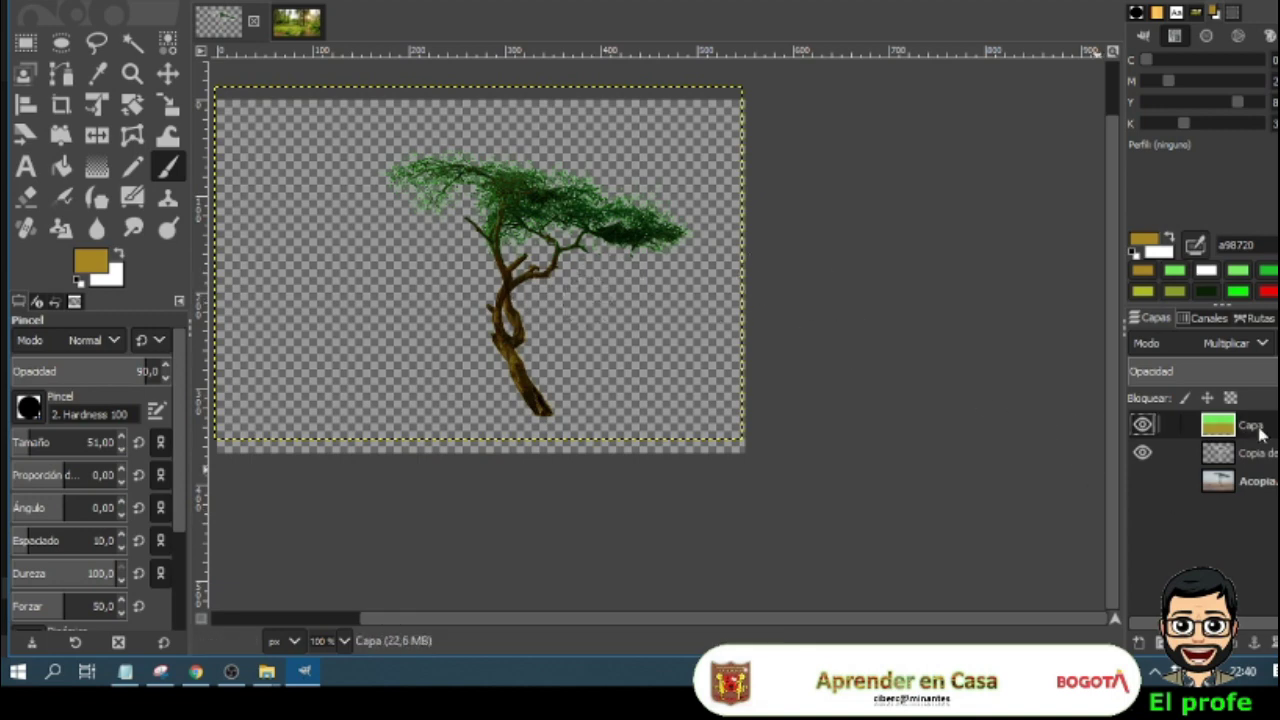
left_click(1262, 452)
left_click(1262, 430)
left_click(1262, 452)
left_click(1262, 430)
right_click(1256, 428)
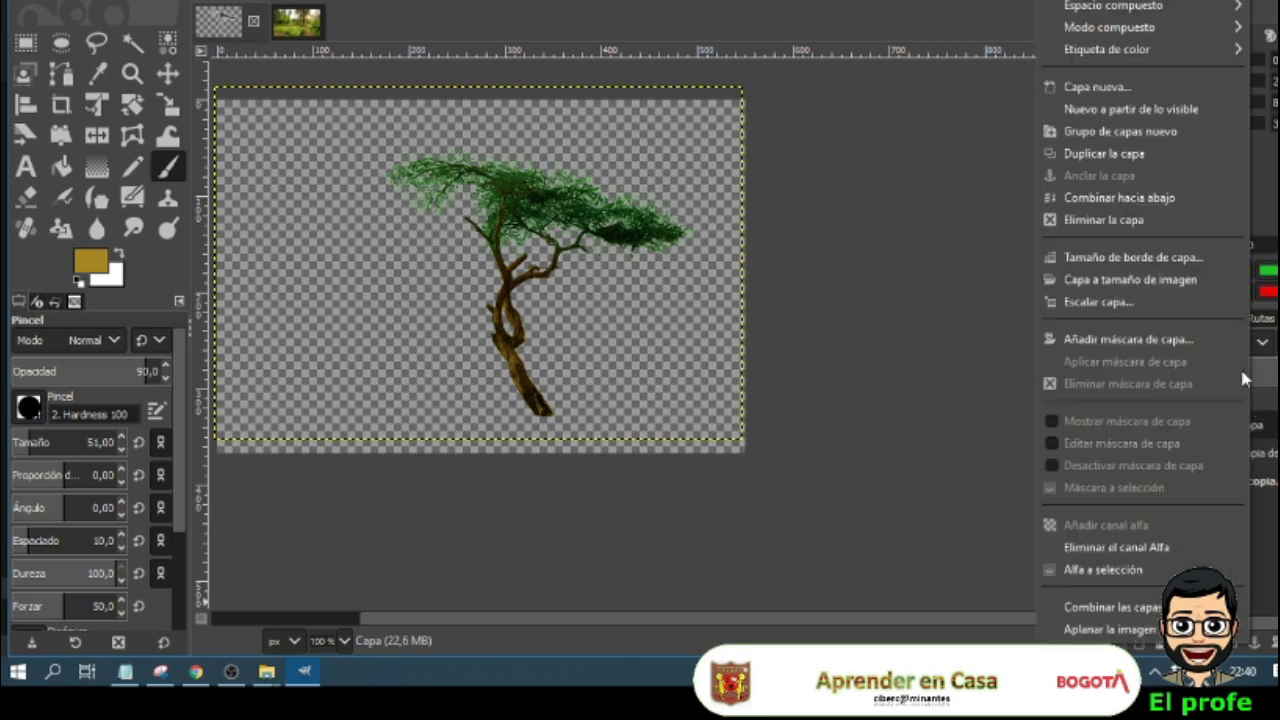
left_click(1168, 199)
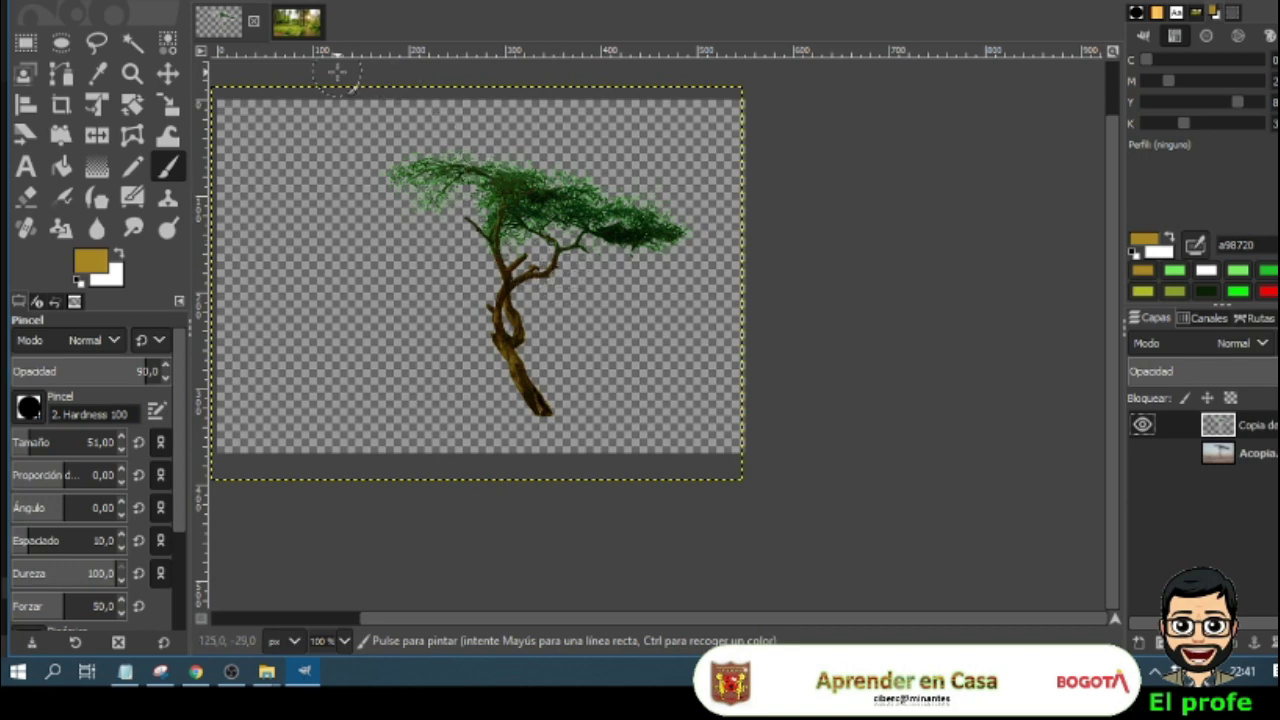
Step: Outline the whole tree loosely with Free Select and cut it to the clipboard
left_click(96, 42)
mouse_move(370, 145)
left_mouse_down()
mouse_move(367, 195)
mouse_move(427, 392)
mouse_move(518, 425)
mouse_move(607, 430)
mouse_move(702, 333)
mouse_move(738, 258)
mouse_move(712, 197)
mouse_move(636, 140)
mouse_move(396, 142)
left_mouse_up()
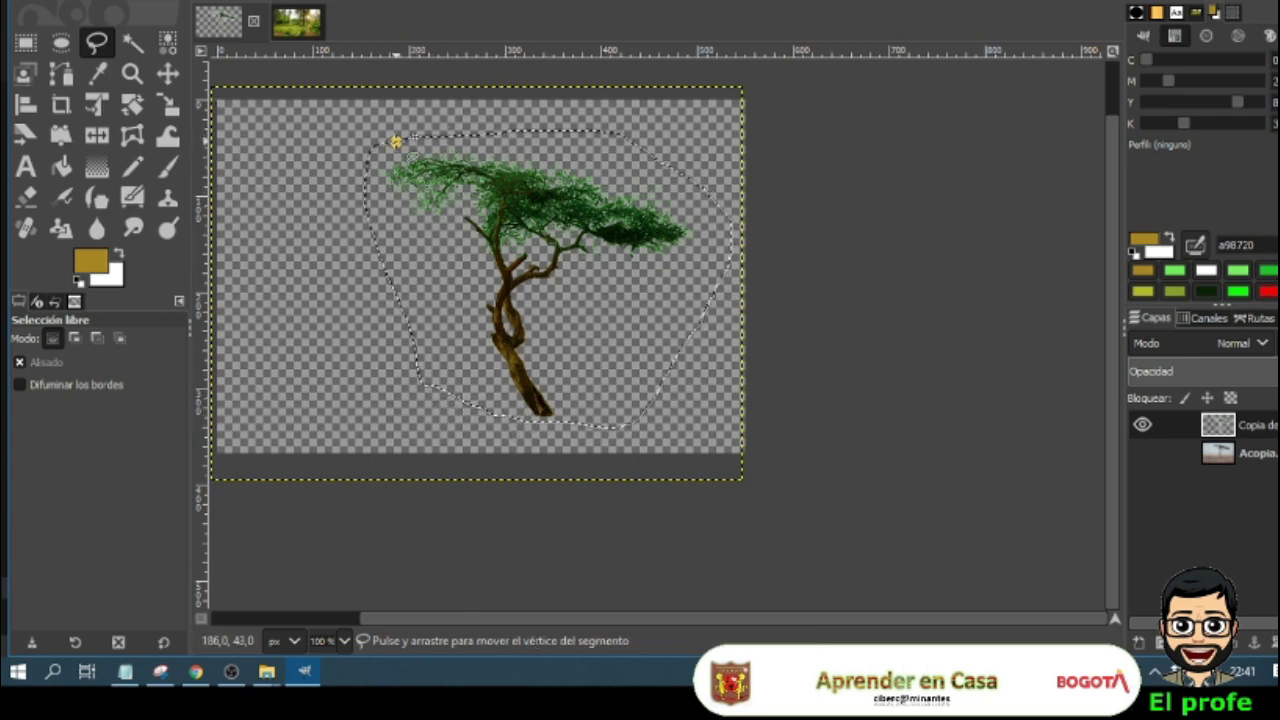
key("ctrl+x")
Step: Paste the tree into the forest image as a new layer and move it about 280 px right, beside the dirt path
left_click(296, 22)
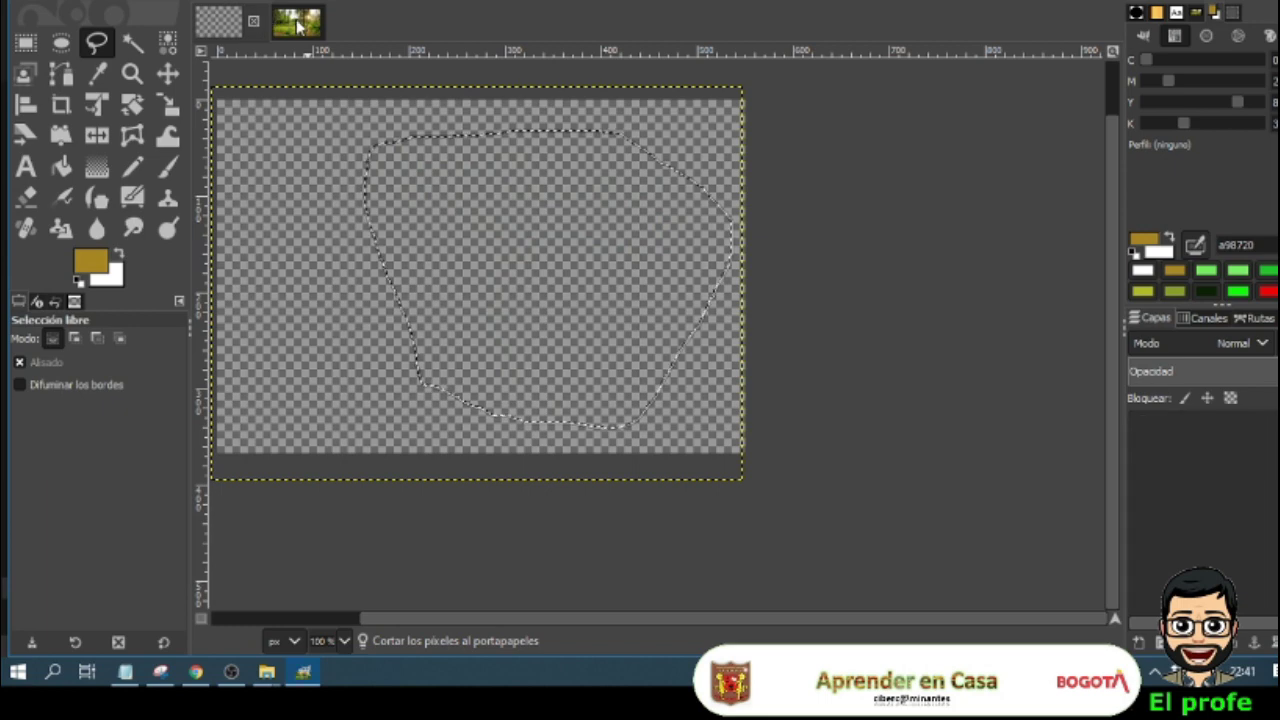
key("ctrl")
key("ctrl+v")
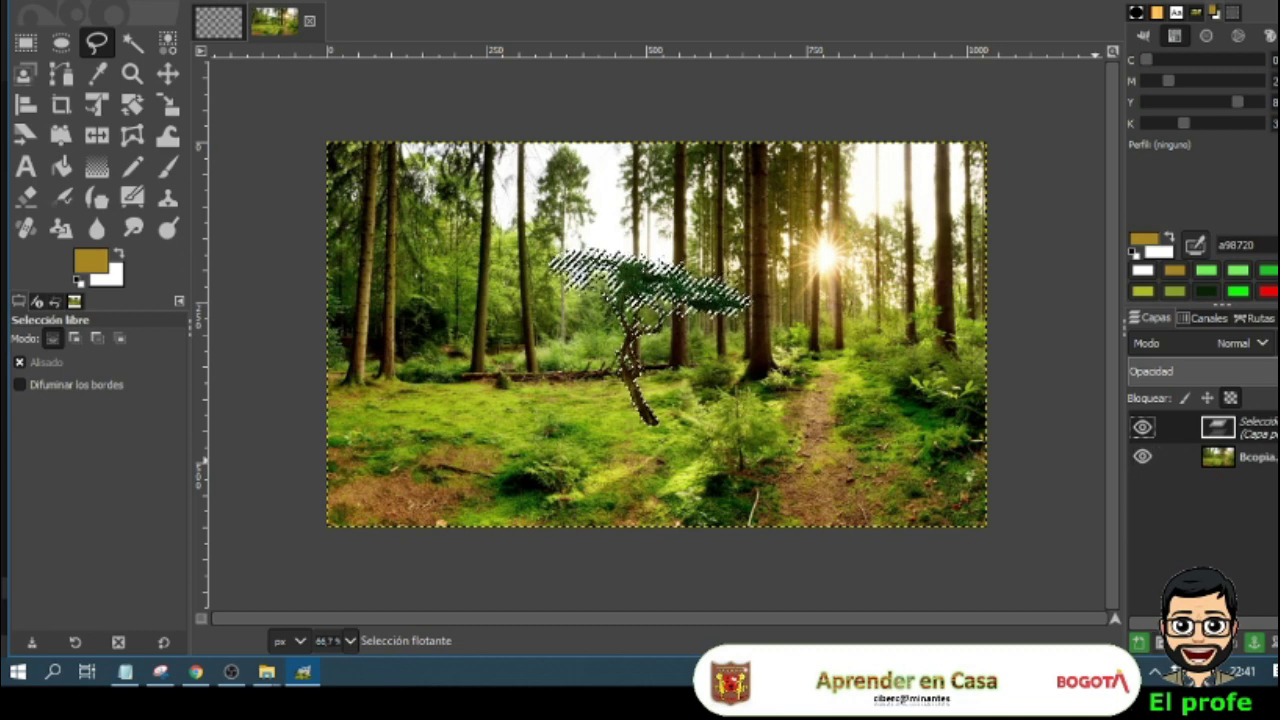
left_click(1140, 644)
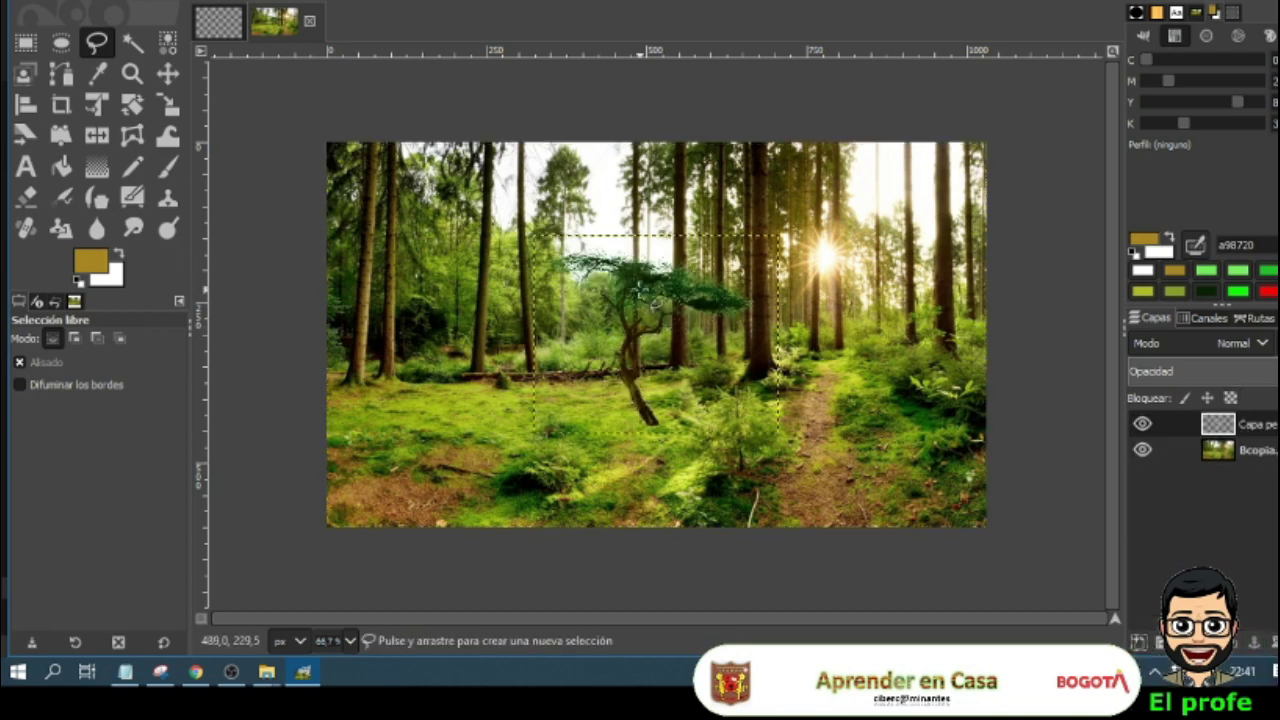
left_click(167, 84)
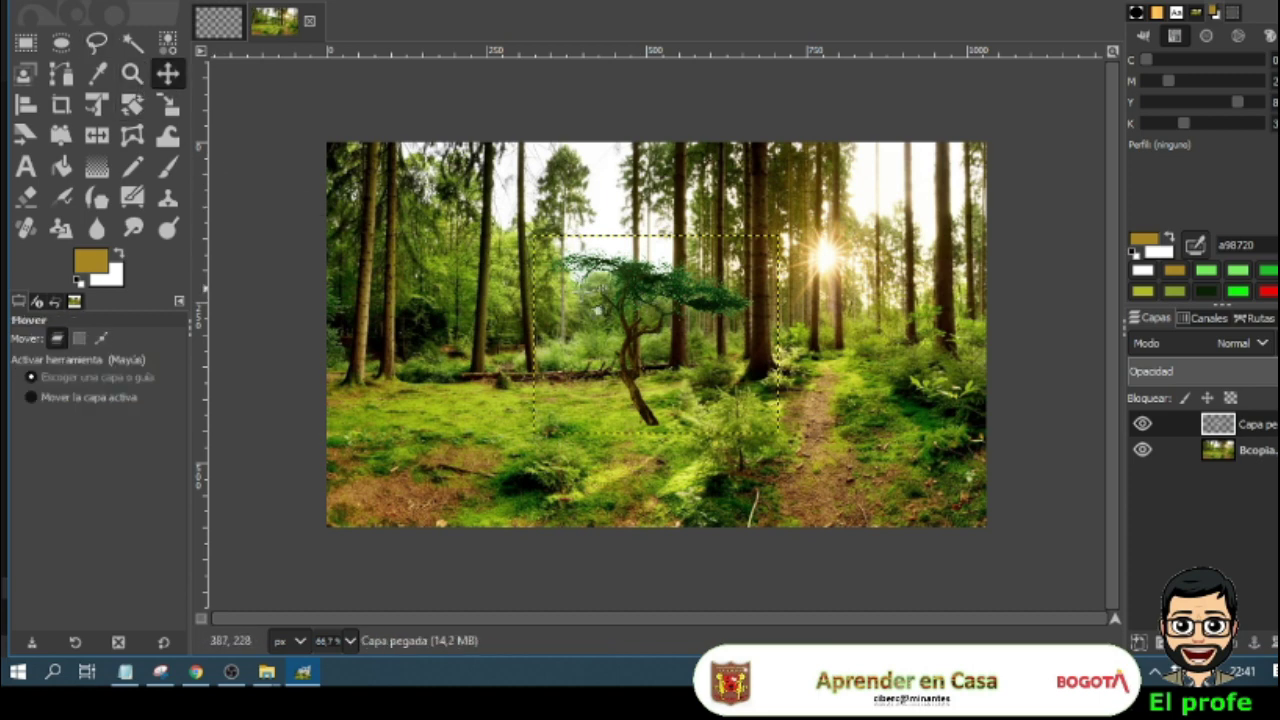
left_click_drag(660, 322, 896, 316)
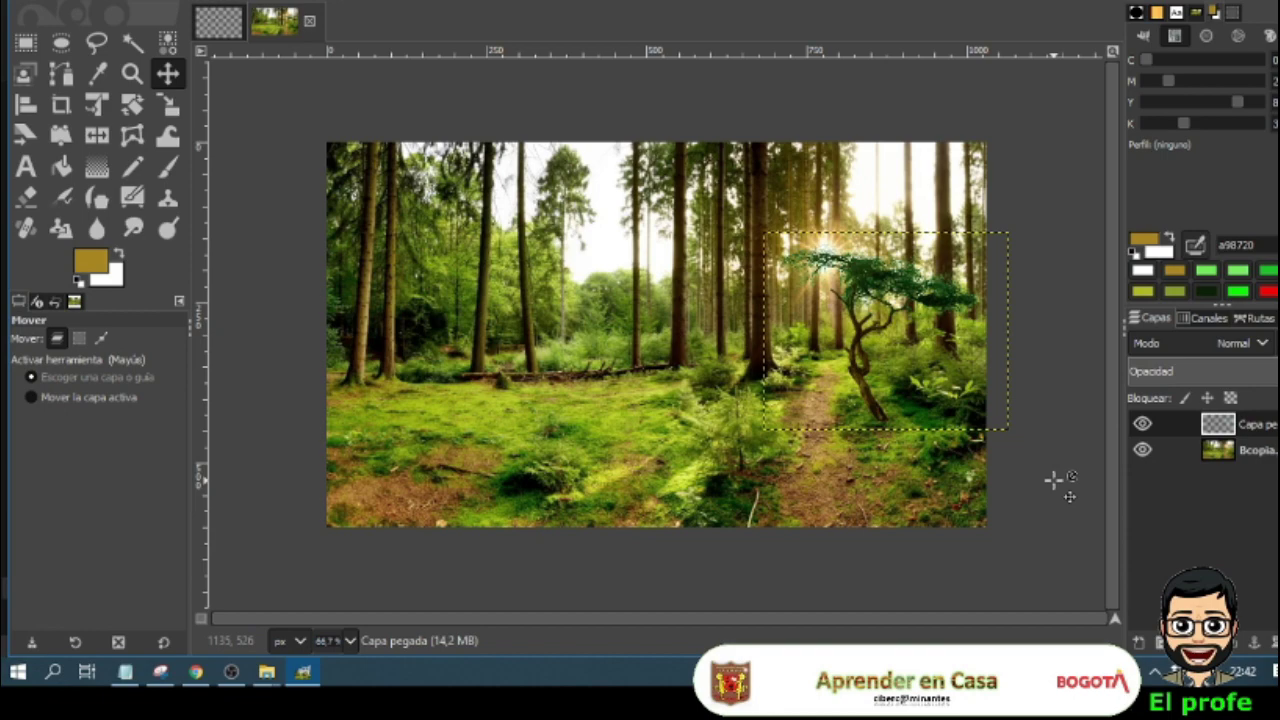
Step: On the Bcopia.jpg layer, clone dark-green grass beside the base of the trunk with a size 13 brush
left_click(1190, 452)
scroll(1080, 466, "up", 2)
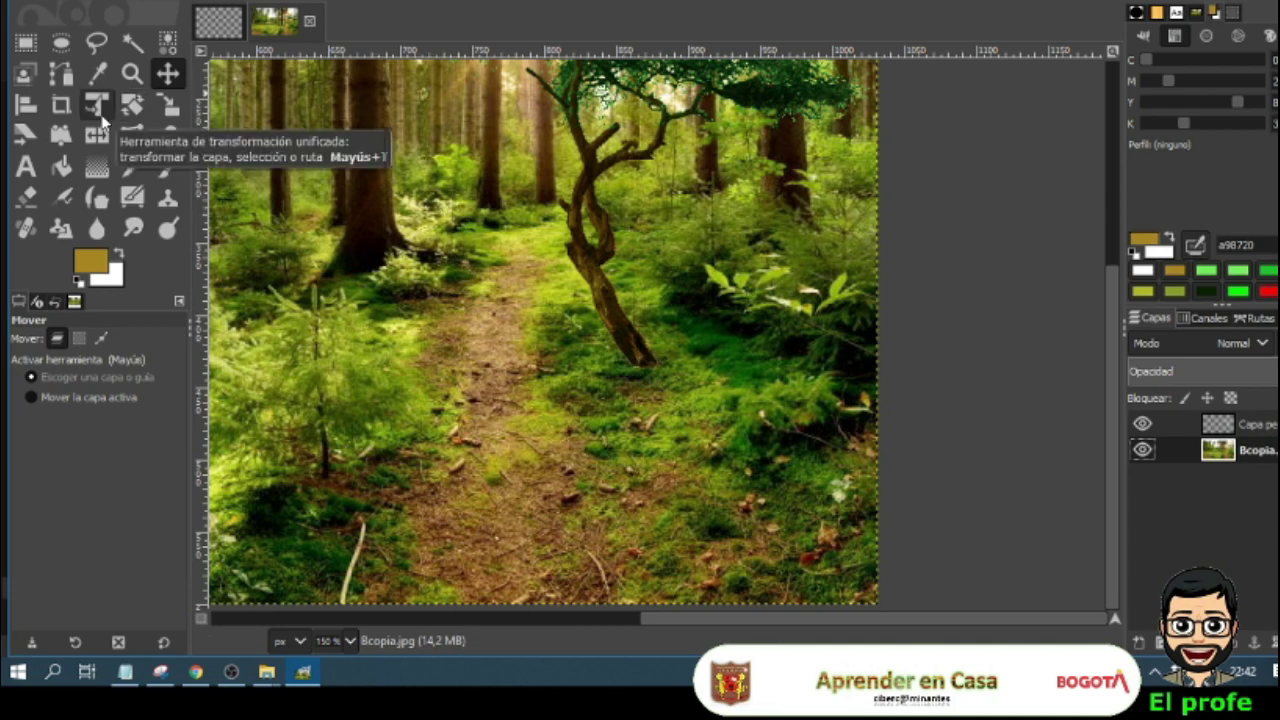
left_click(170, 201)
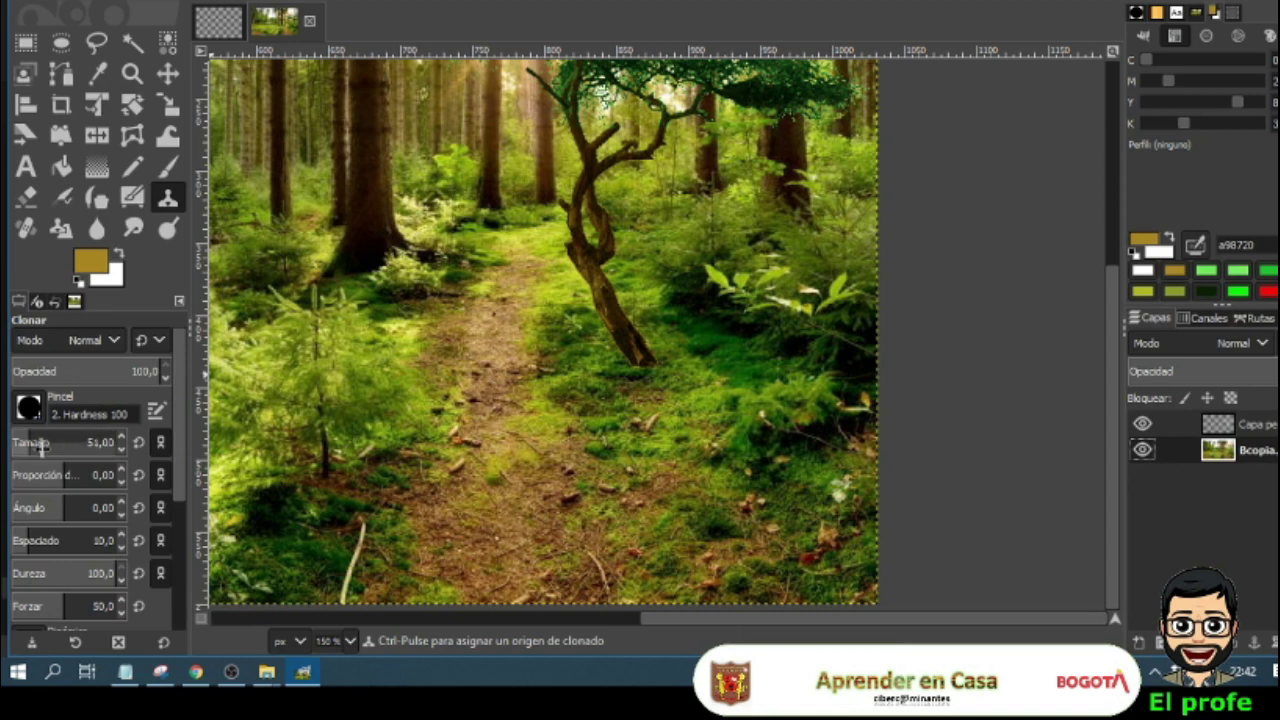
left_click_drag(42, 448, 18, 447)
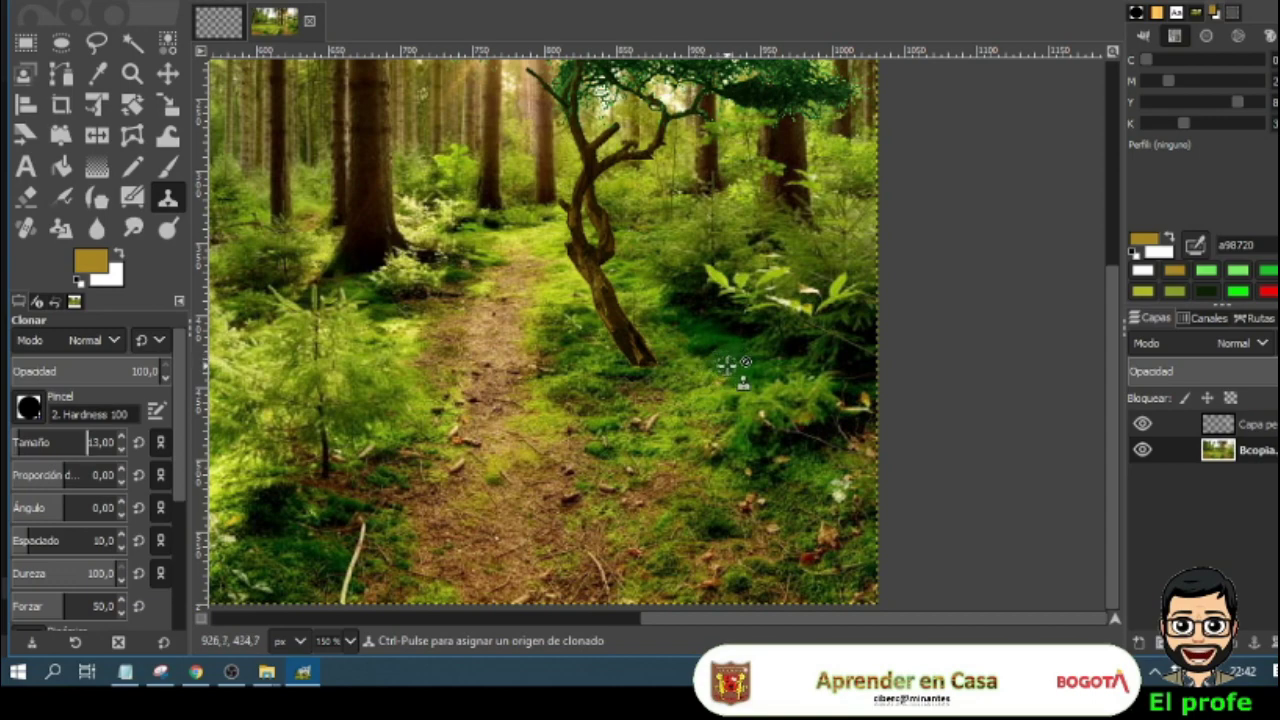
scroll(727, 365, "up", 5)
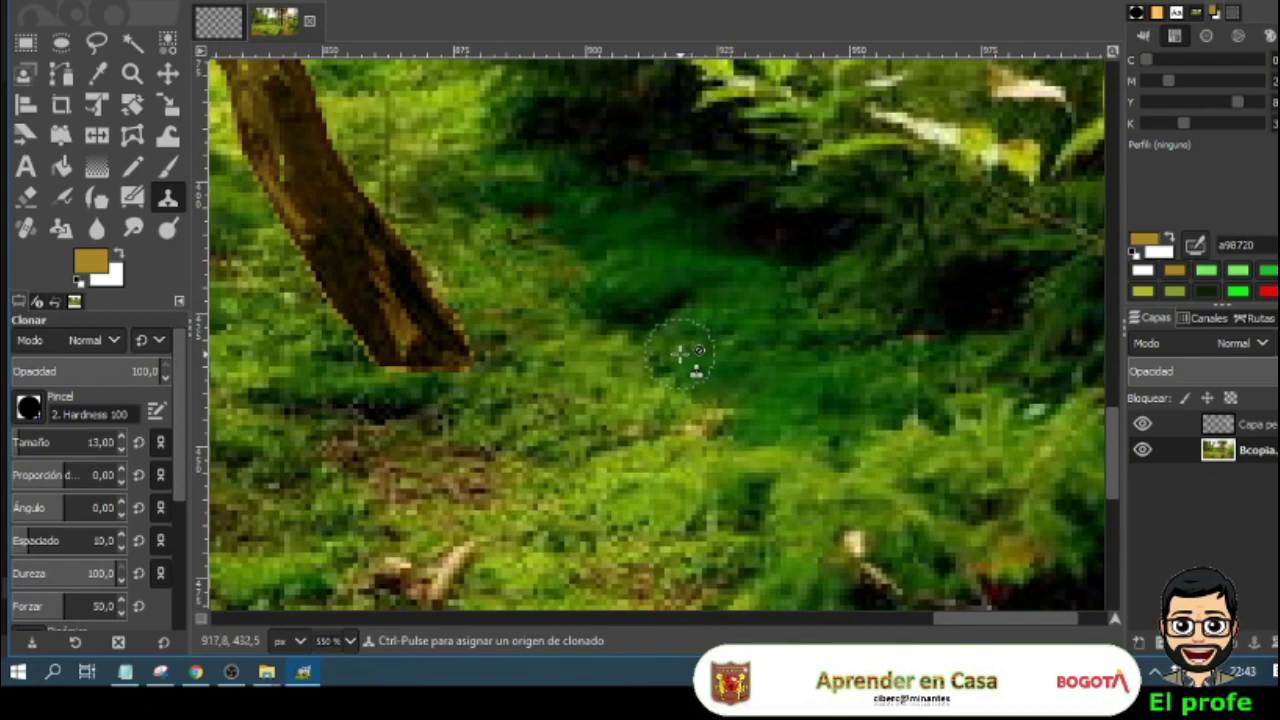
key("ctrl")
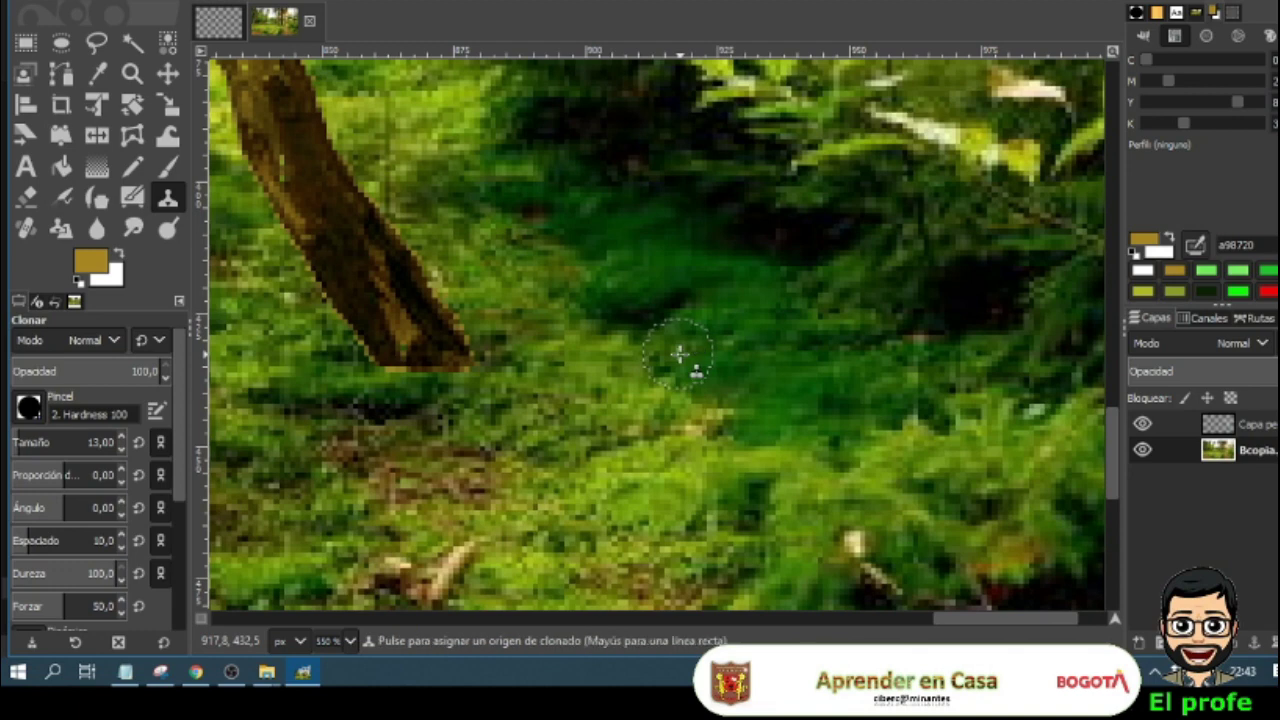
left_click(679, 352, "ctrl")
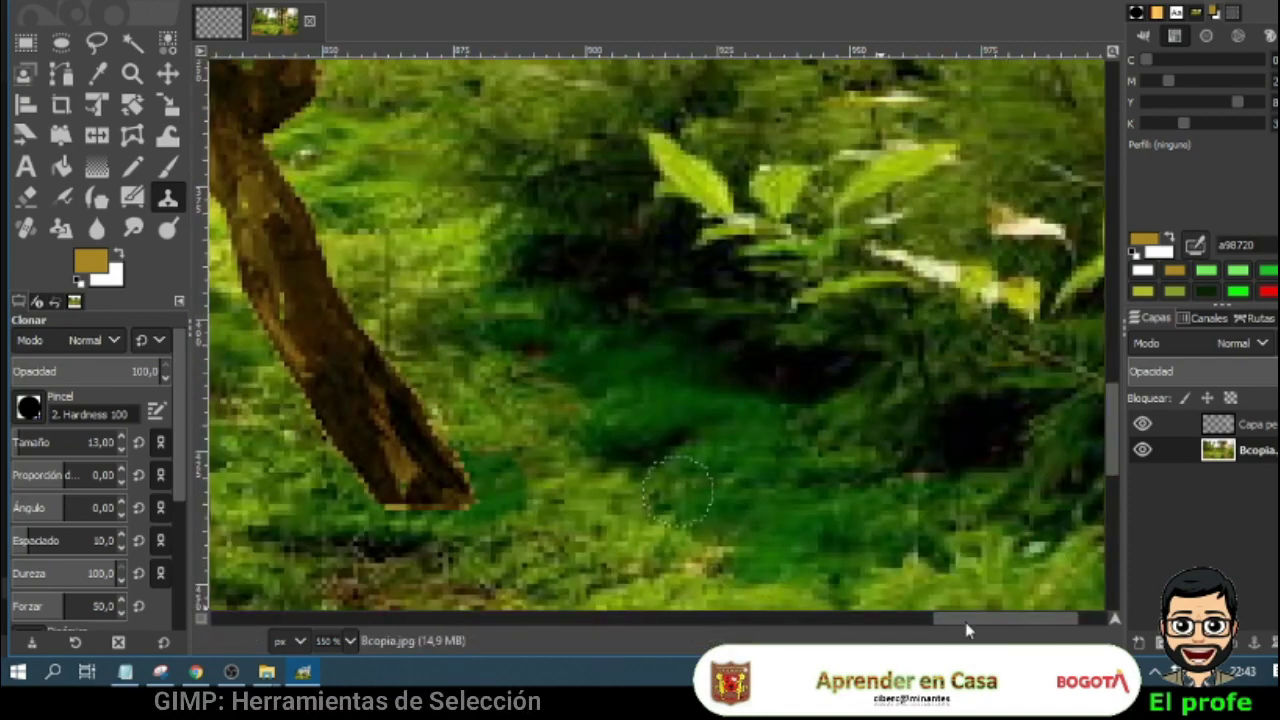
Step: Merge the pasted tree layer down into the Bcopia.jpg forest layer
mouse_move(966, 625)
left_mouse_down()
mouse_move(880, 624)
mouse_move(943, 633)
left_mouse_up()
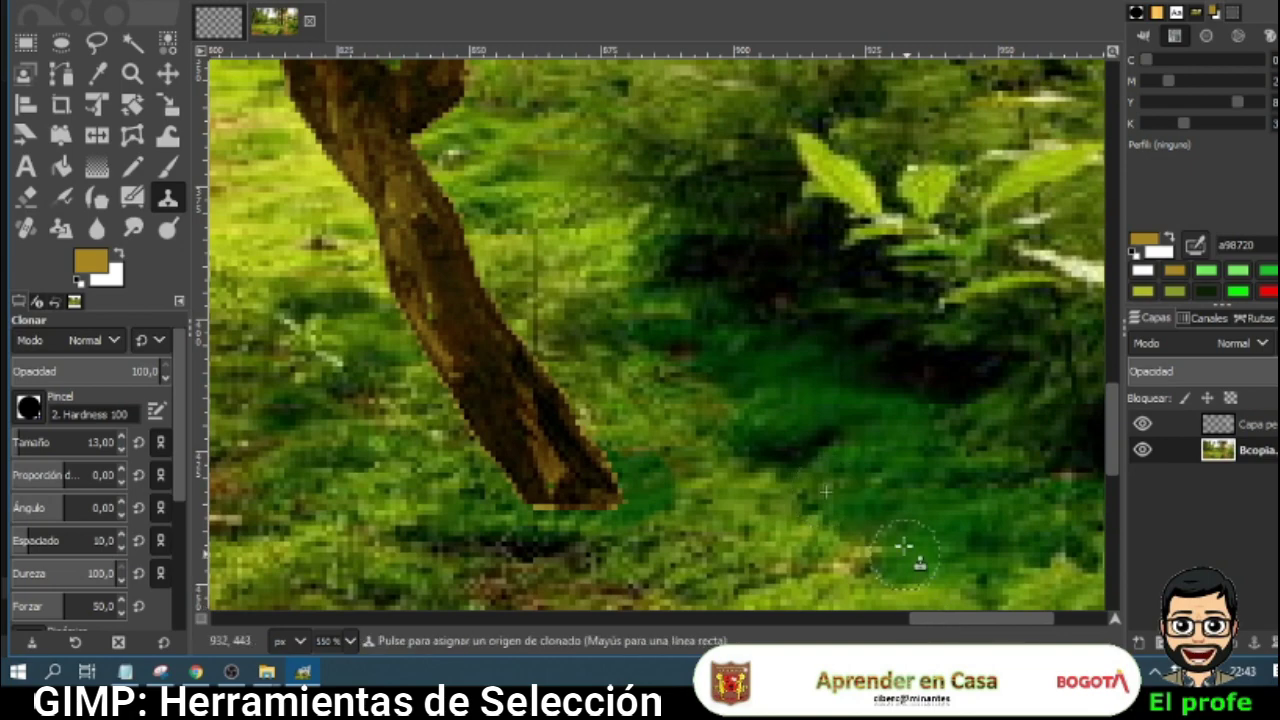
scroll(903, 545, "down", 3)
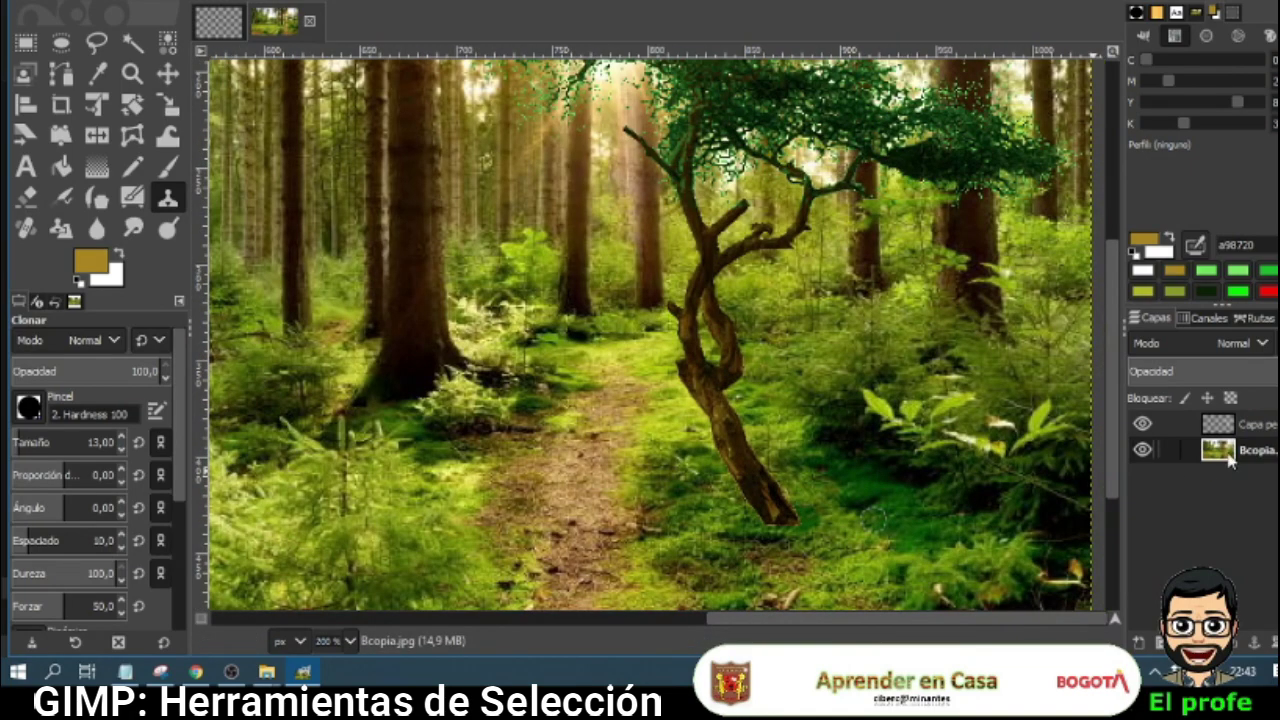
right_click(1254, 428)
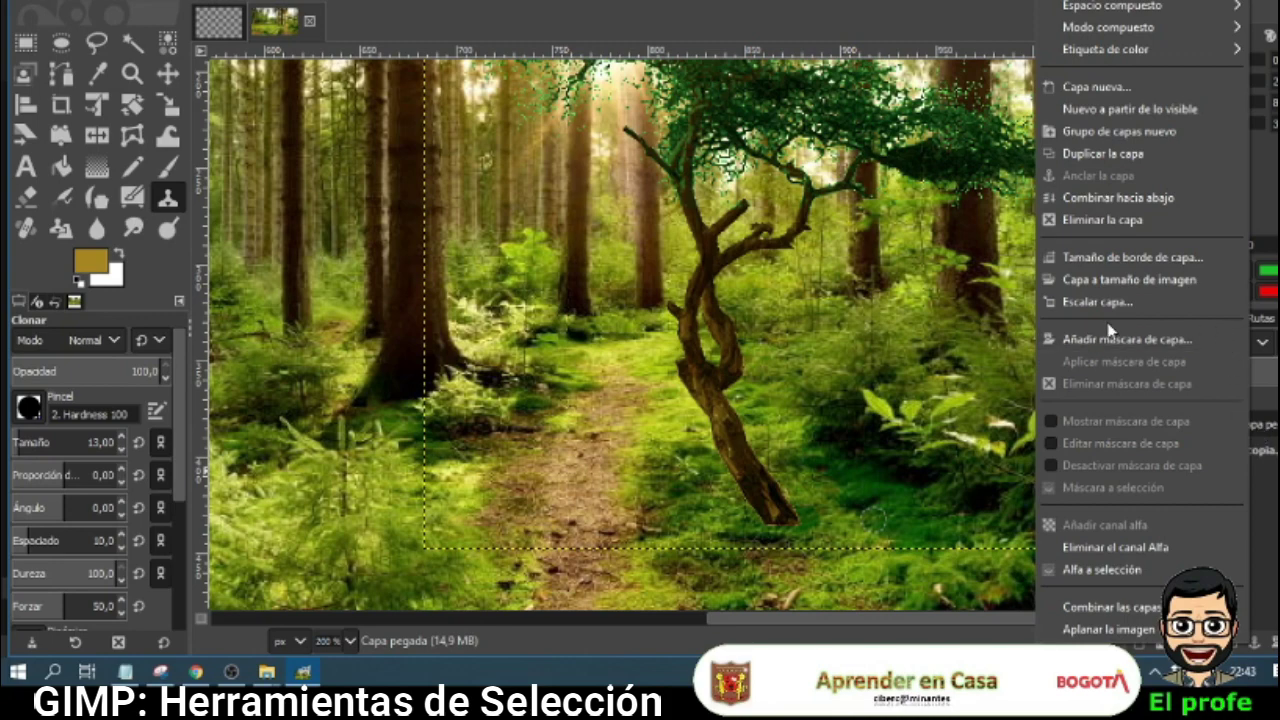
left_click(1146, 200)
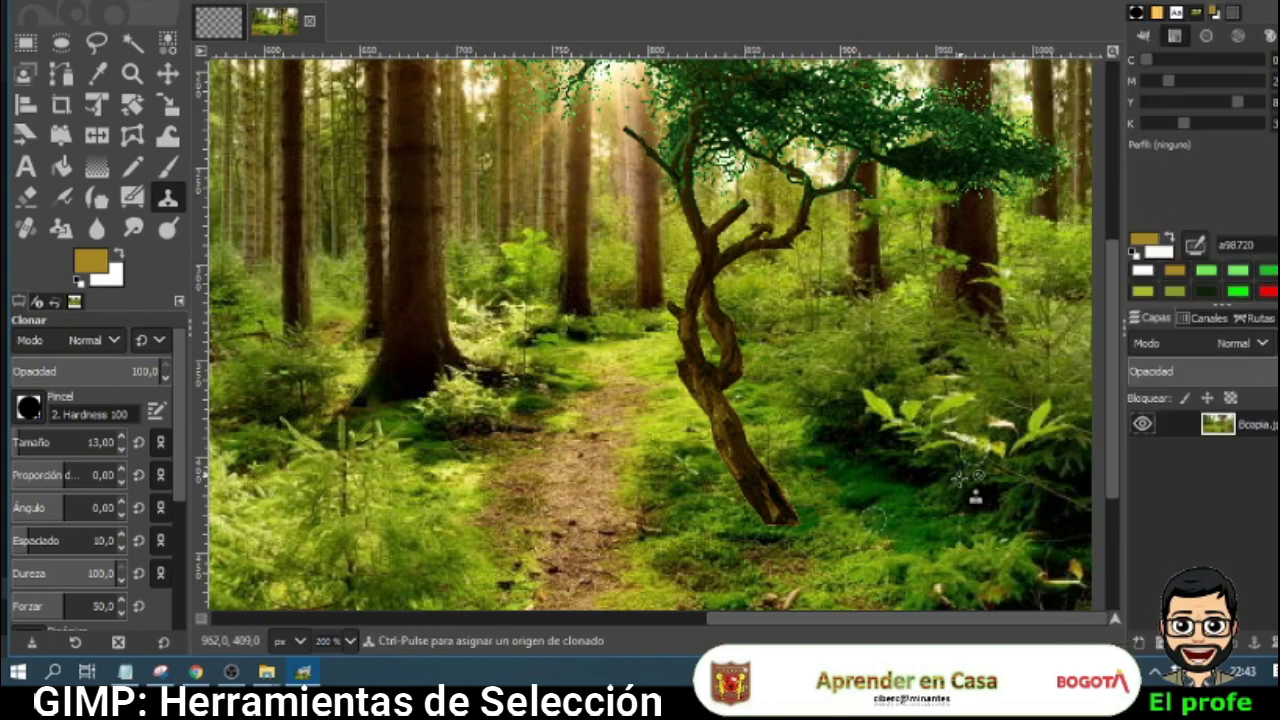
Step: Try cloning dark-green grass over the cut end of the trunk and undo the last stroke
left_click(790, 522)
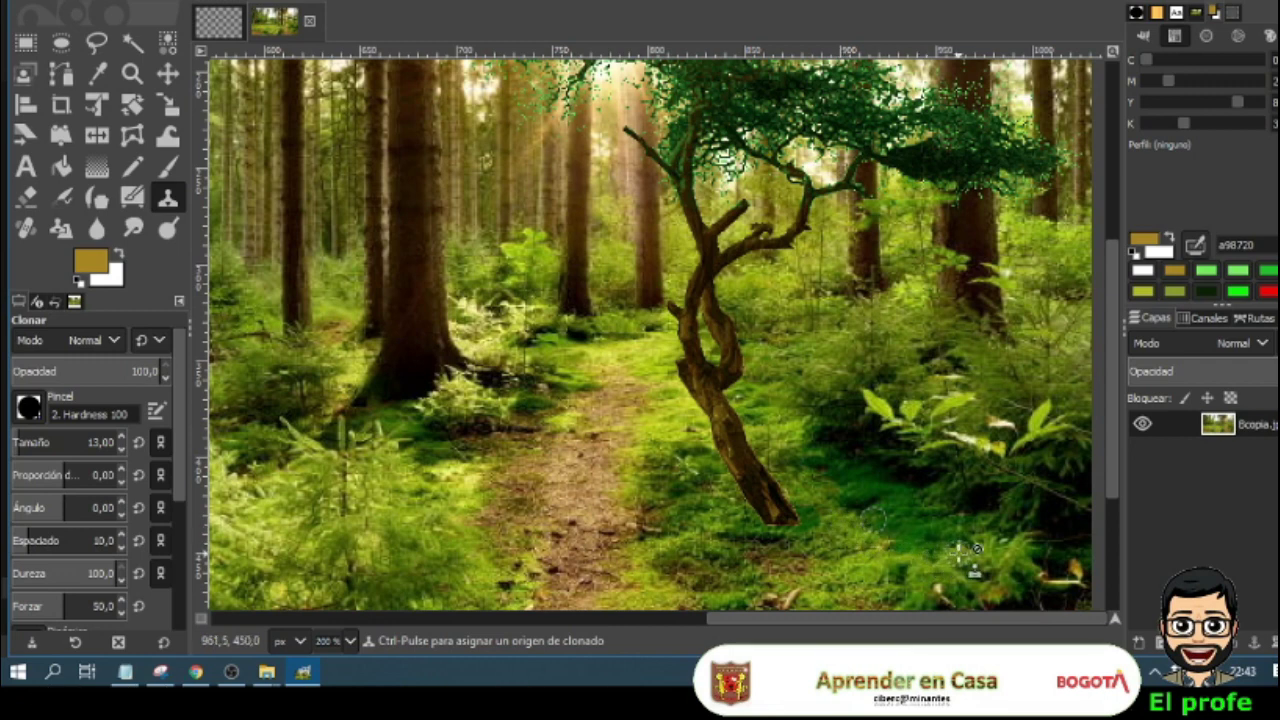
key("ctrl")
left_click(960, 552, "ctrl")
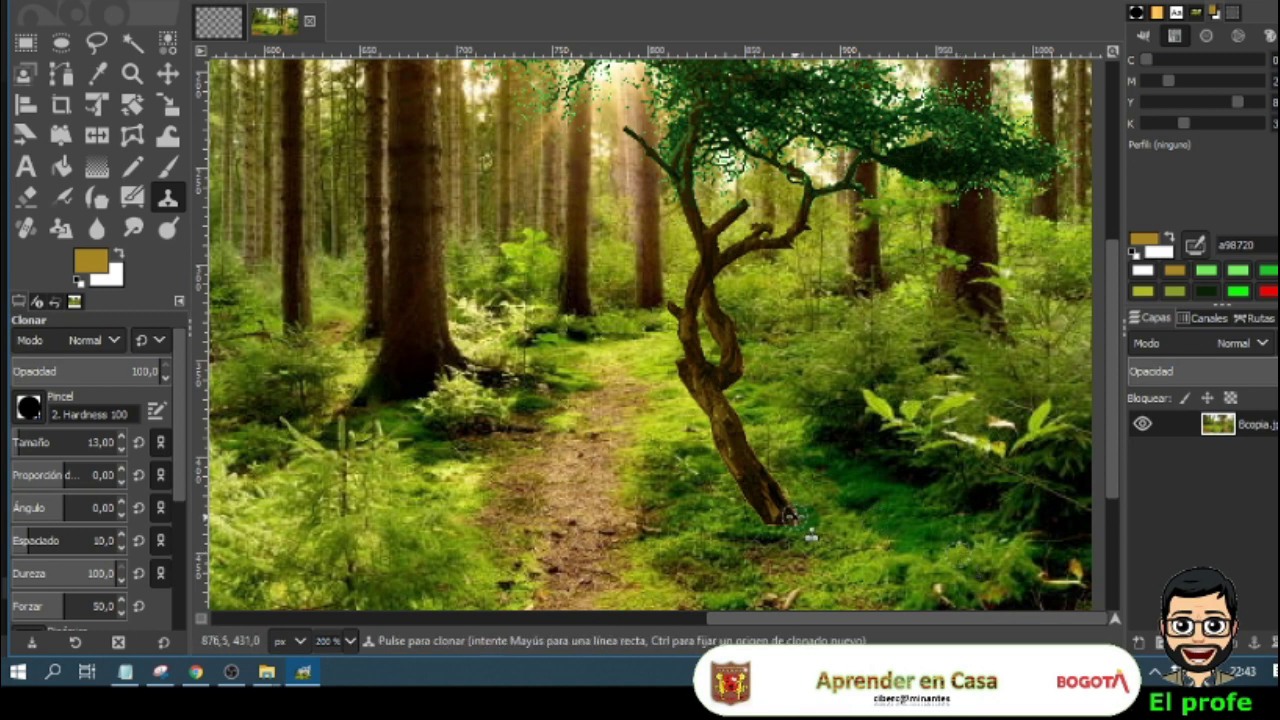
key("ctrl")
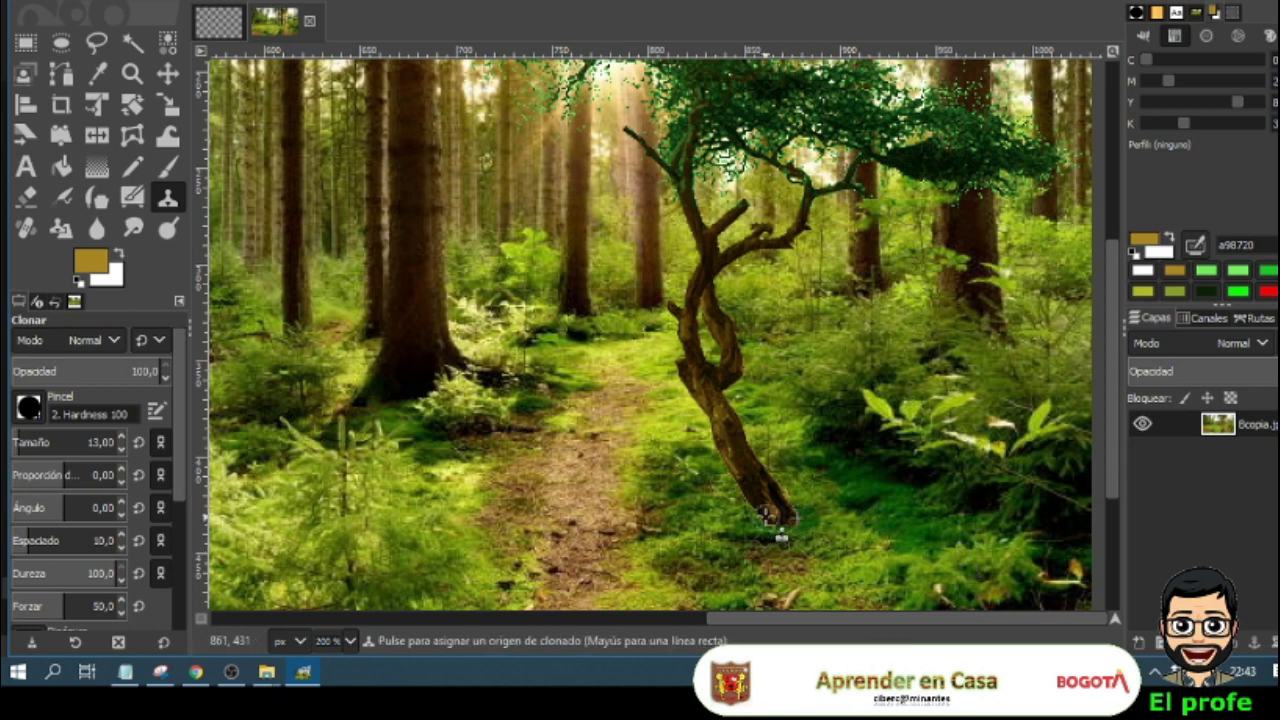
left_click(768, 515, "ctrl")
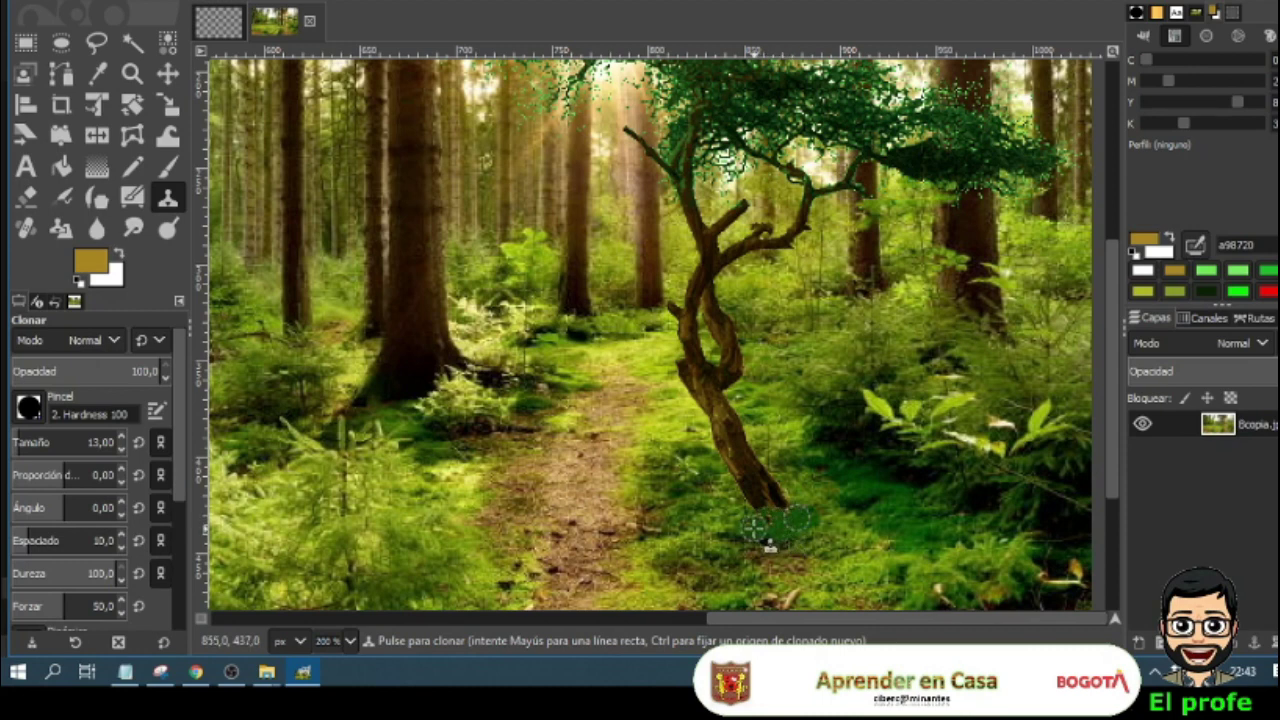
left_click_drag(758, 526, 717, 521)
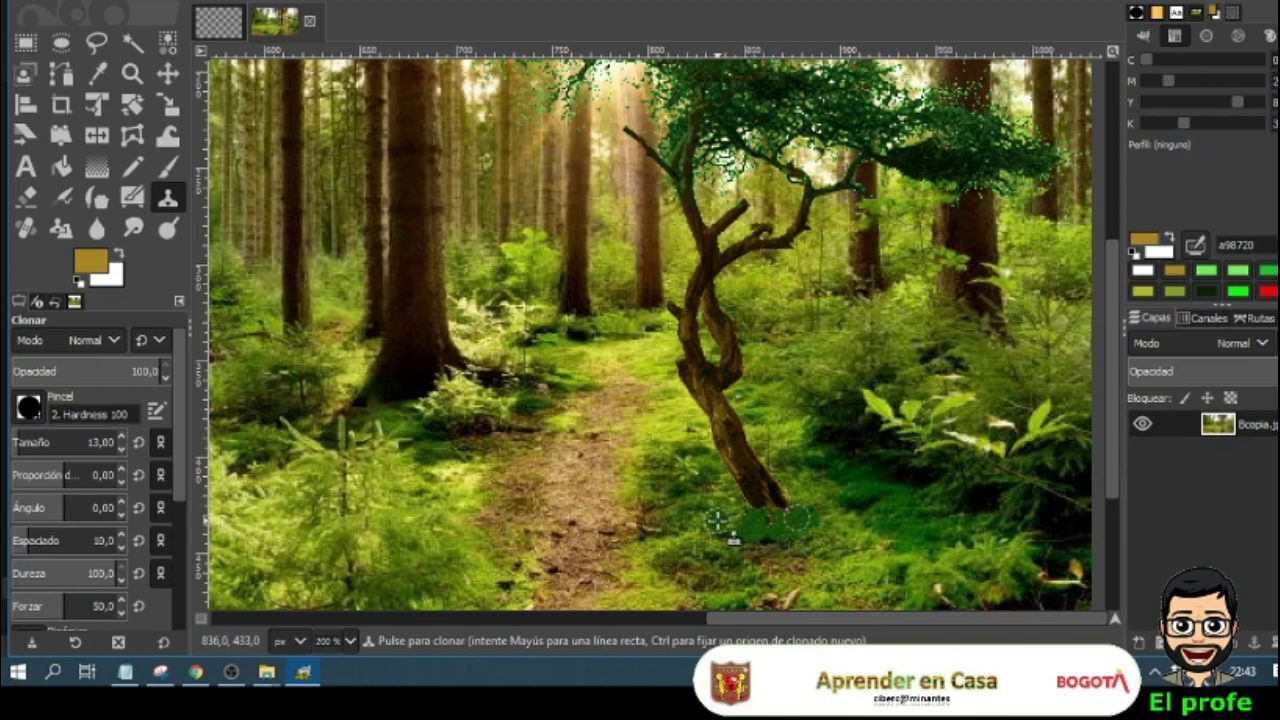
key("ctrl+z")
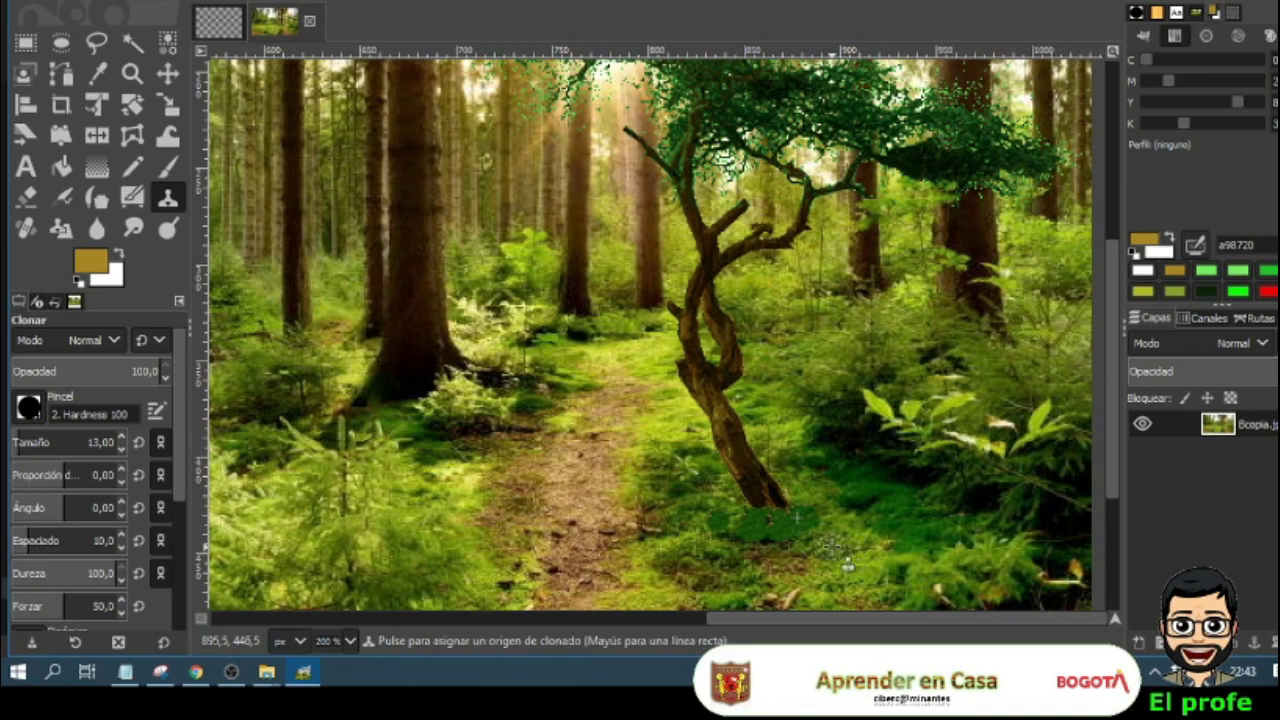
Step: Sample the textured grass just right of the trunk and clone it over the trunk's base to blend it into the ground
left_click(847, 565, "ctrl")
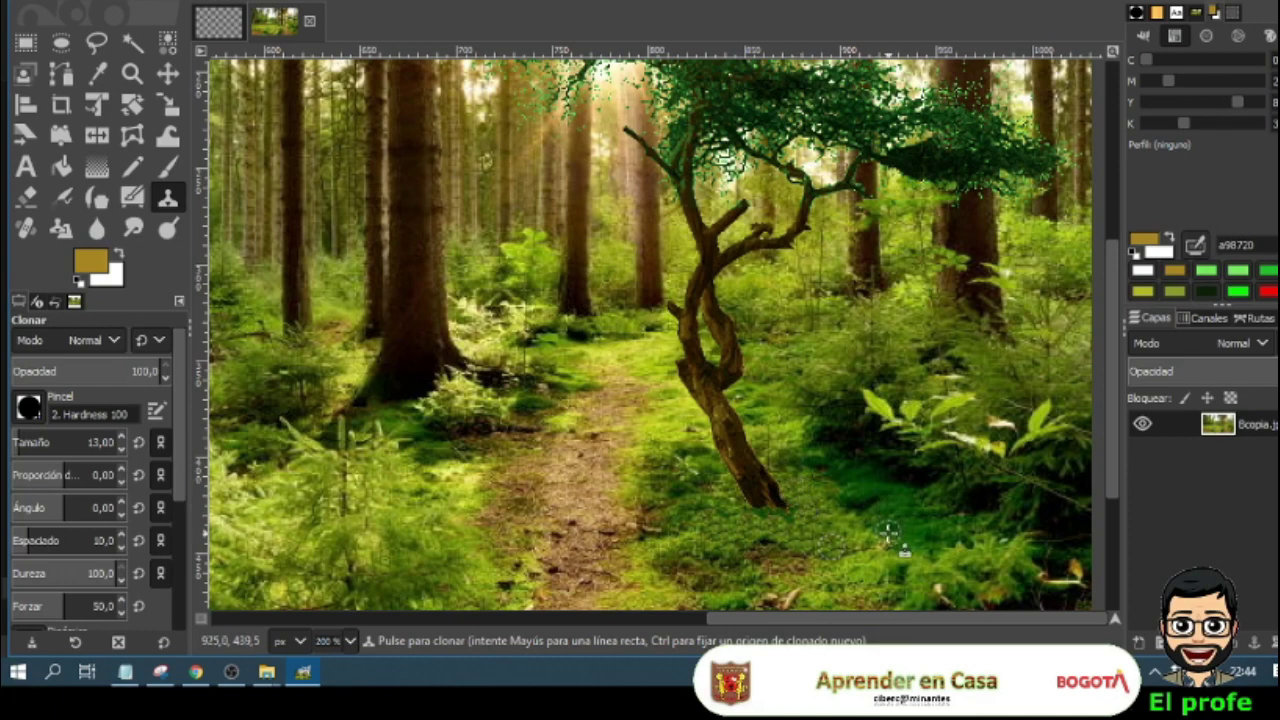
scroll(889, 533, "down", 3)
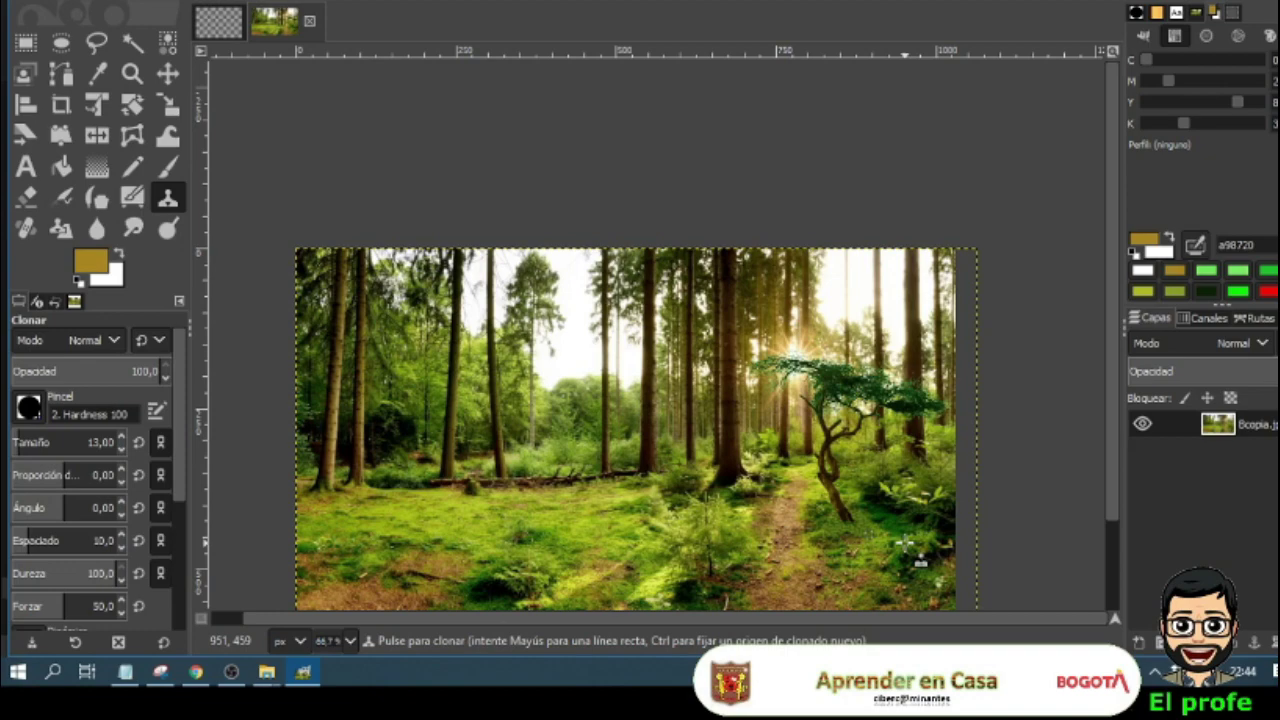
scroll(905, 545, "down", 1)
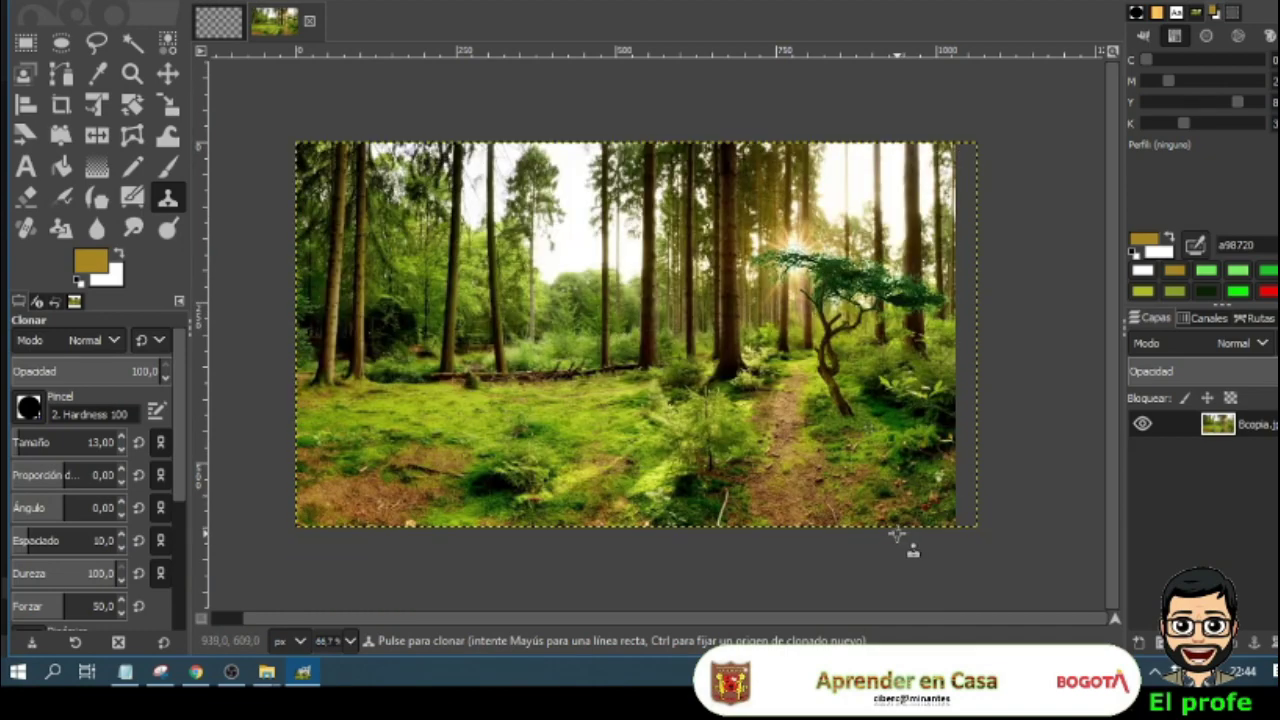